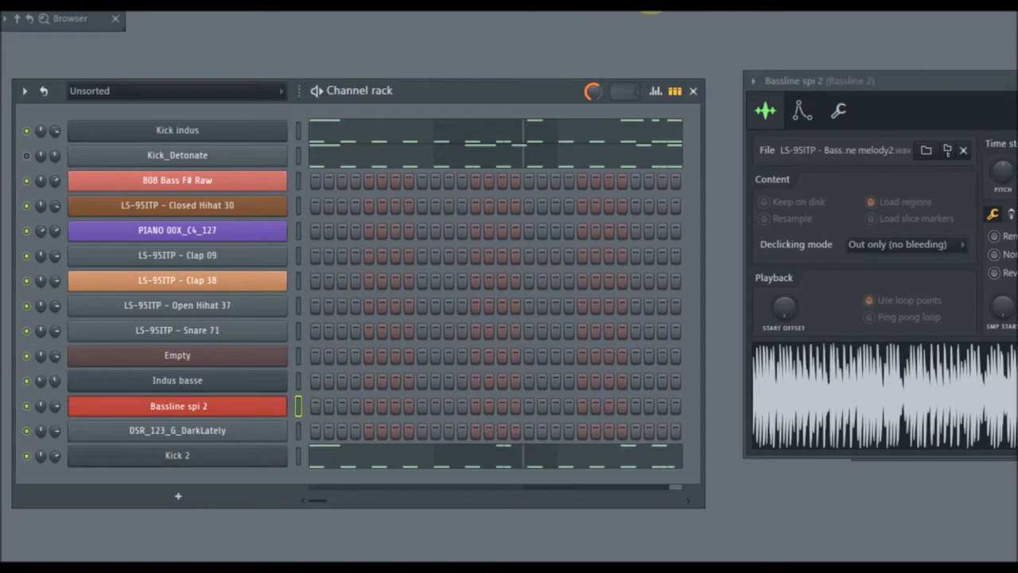
# Set the PsytranceFX mixer track's audio input to (none), then minimize the mixer
pyautogui.press('F9')
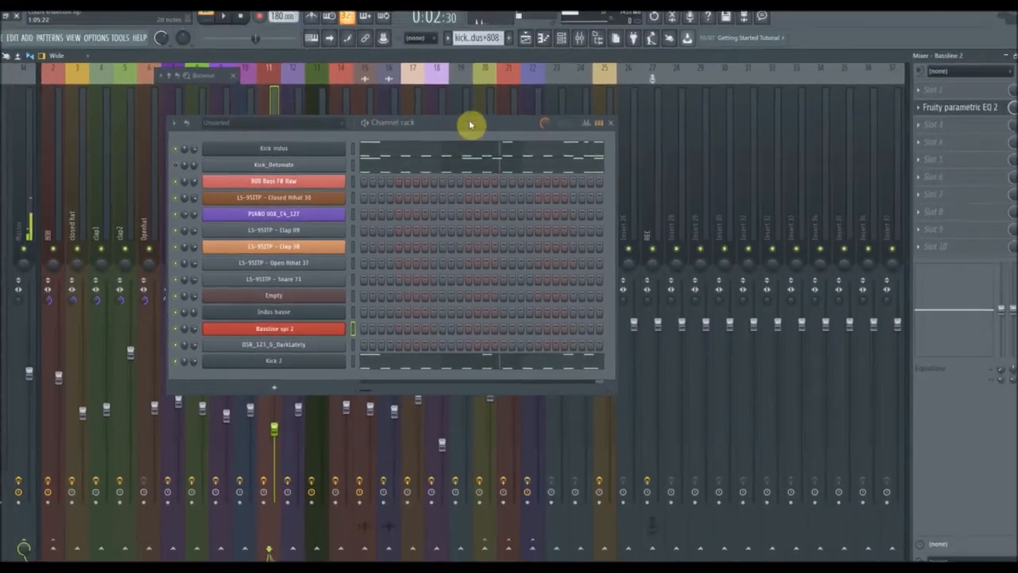
pyautogui.moveTo(481, 89); pyautogui.dragTo(390, 280)
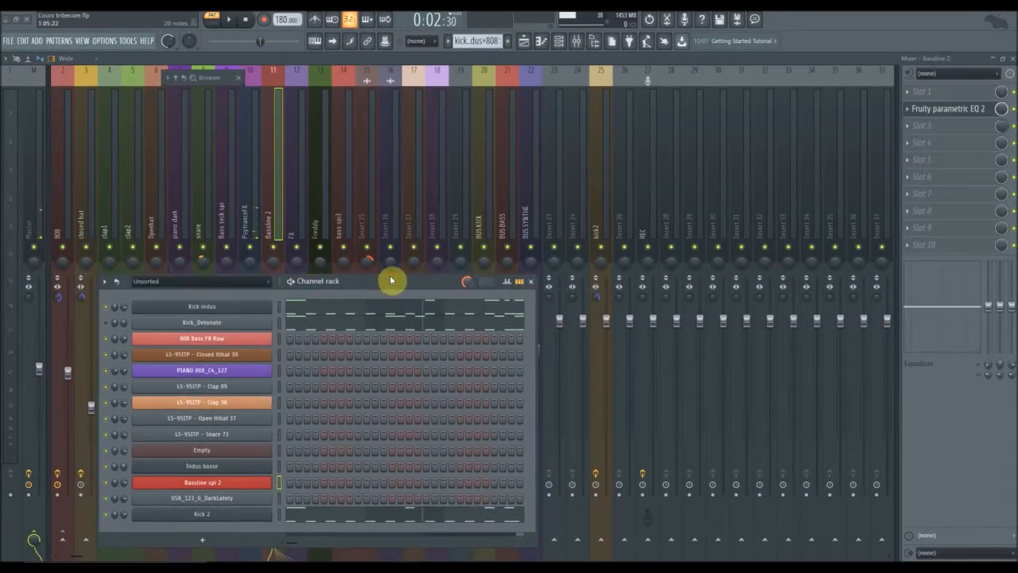
pyautogui.click(251, 118)
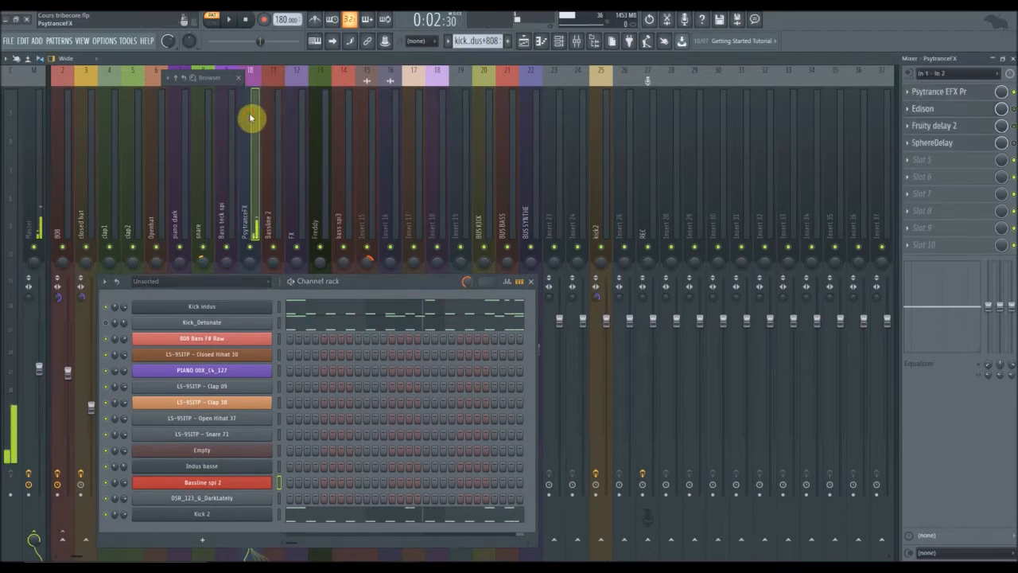
pyautogui.click(996, 73)
pyautogui.click(928, 129)
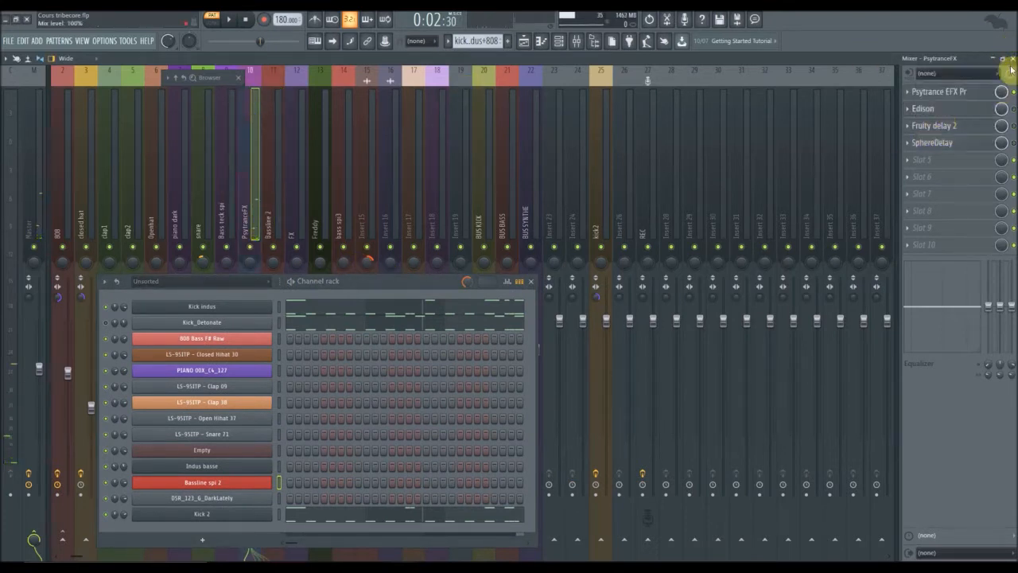
pyautogui.click(997, 62)
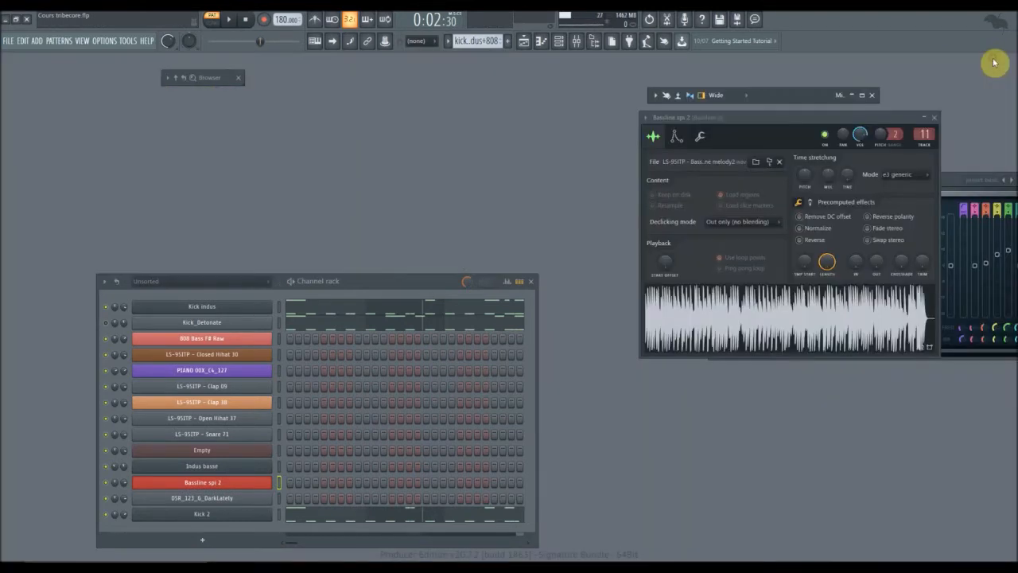
# Open the Kick 2 synth interface of the Kick indus channel and place it clear of the channel list
pyautogui.moveTo(427, 284); pyautogui.dragTo(434, 245)
pyautogui.moveTo(440, 194); pyautogui.dragTo(463, 184)
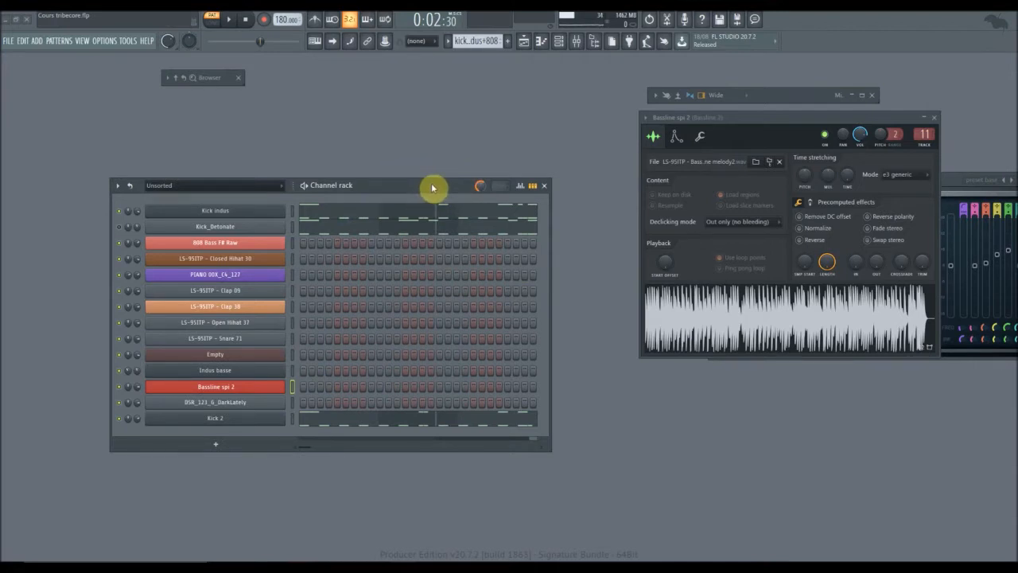
pyautogui.moveTo(433, 186); pyautogui.dragTo(467, 159)
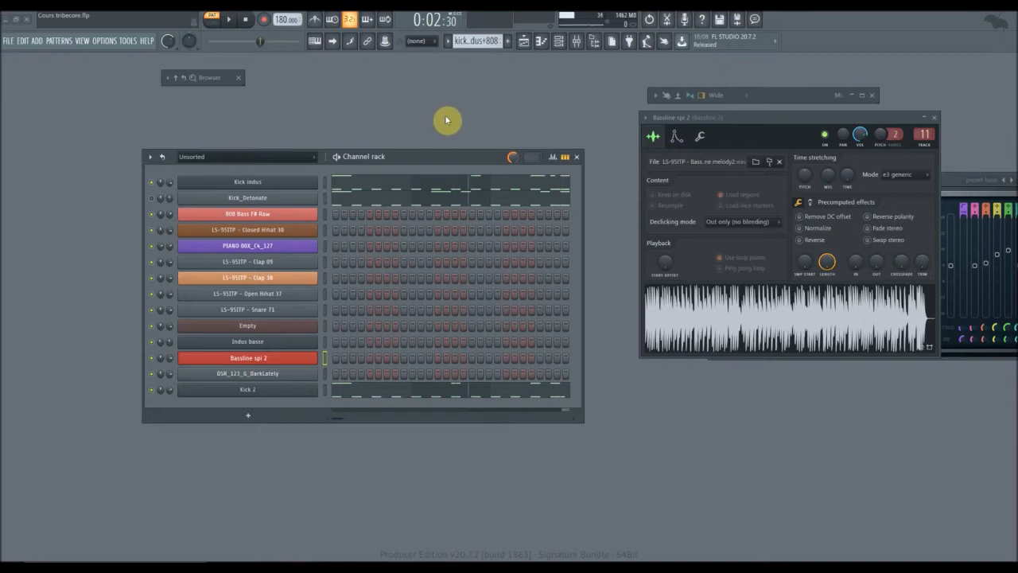
pyautogui.click(284, 185)
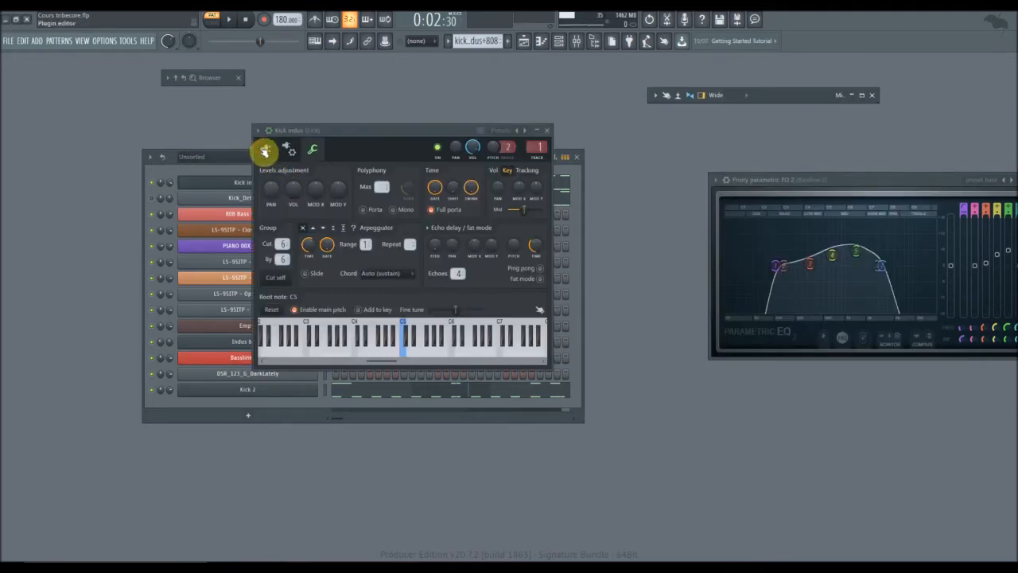
pyautogui.click(268, 153)
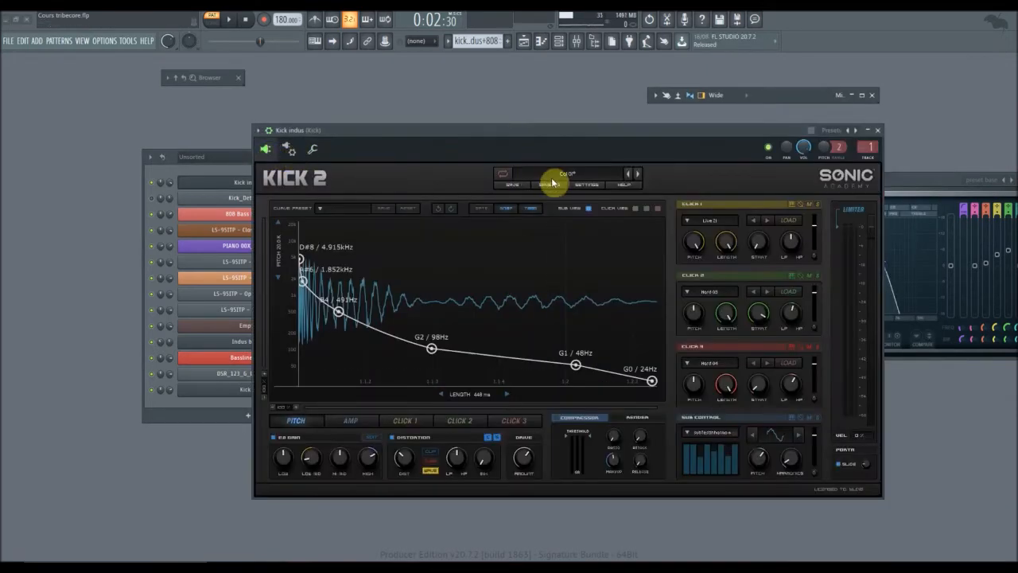
pyautogui.moveTo(450, 132); pyautogui.dragTo(437, 226)
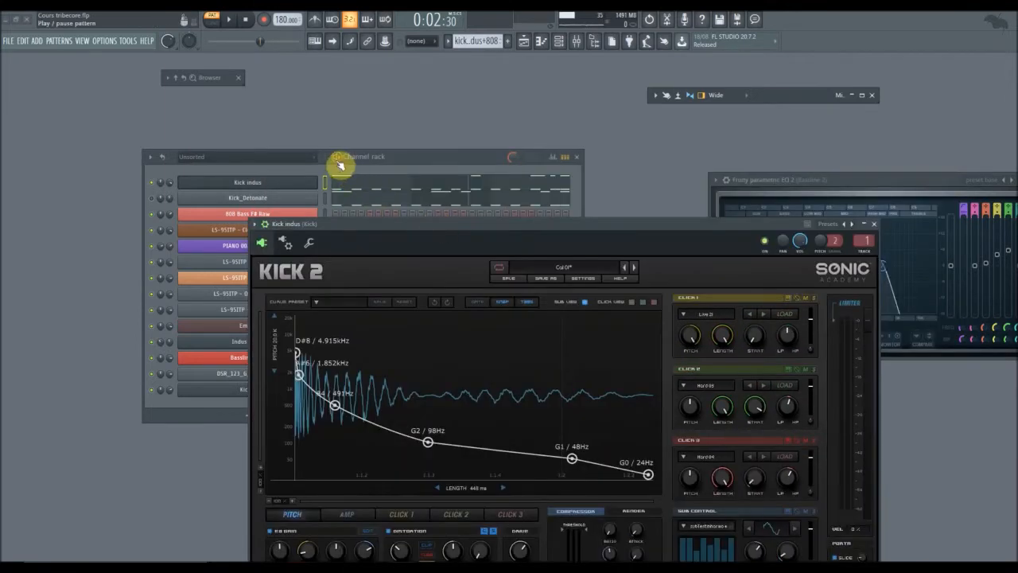
# Play the current pattern with only the Kick indus and Kick 2 channels enabled
pyautogui.click(338, 163)
pyautogui.press('space')
pyautogui.moveTo(618, 227); pyautogui.dragTo(656, 136)
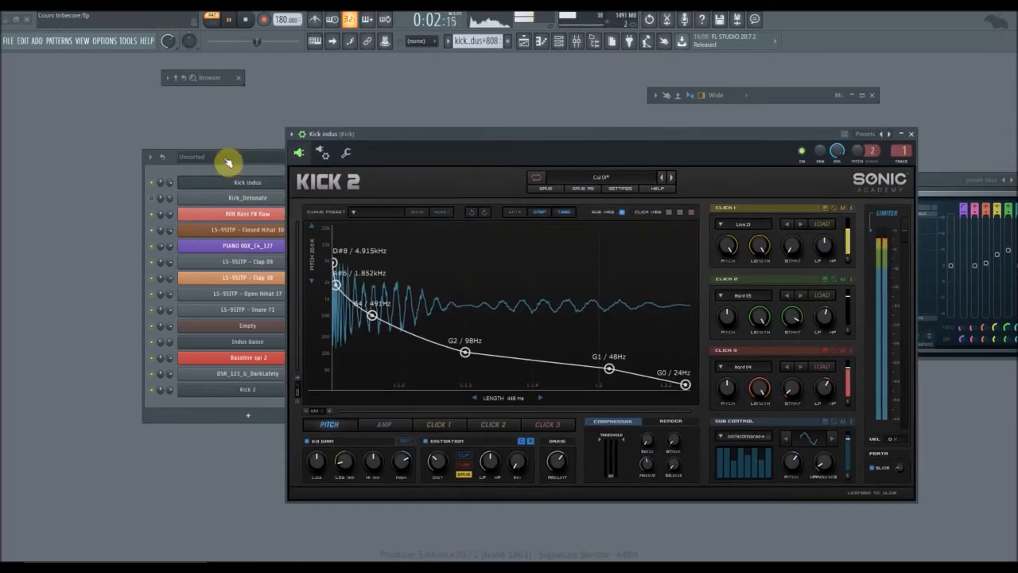
pyautogui.rightClick(154, 182)
pyautogui.click(171, 186)
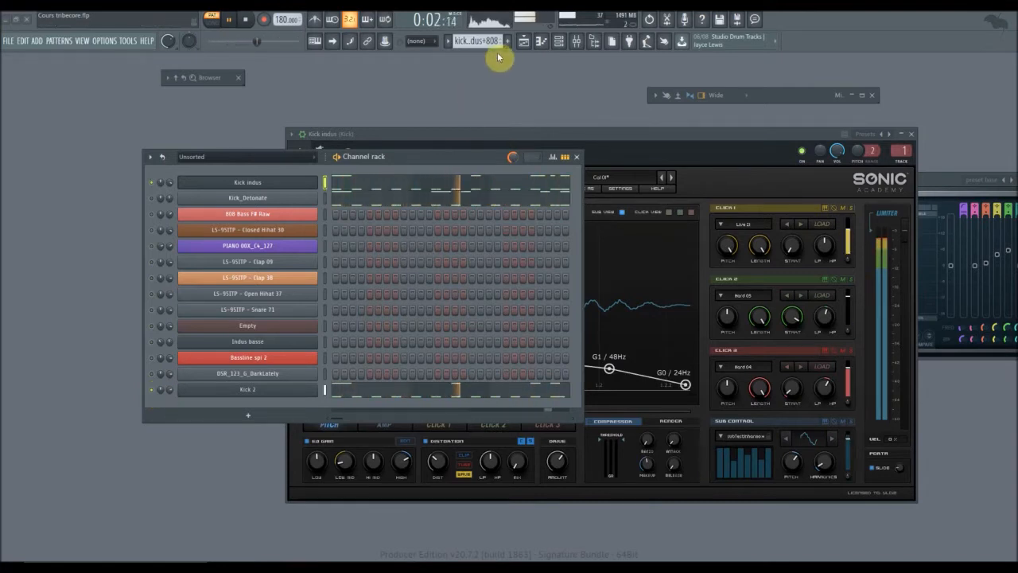
# Listen to the kick+808 pattern with the 808 Bass F# Raw channel unmuted, and stop playback
pyautogui.scroll(1, 491, 46)
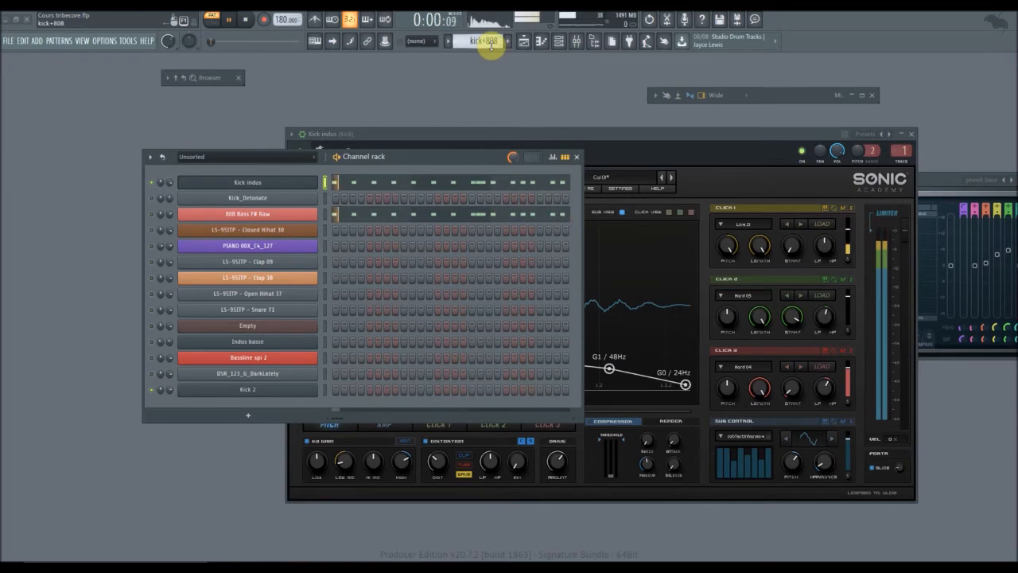
pyautogui.click(152, 216)
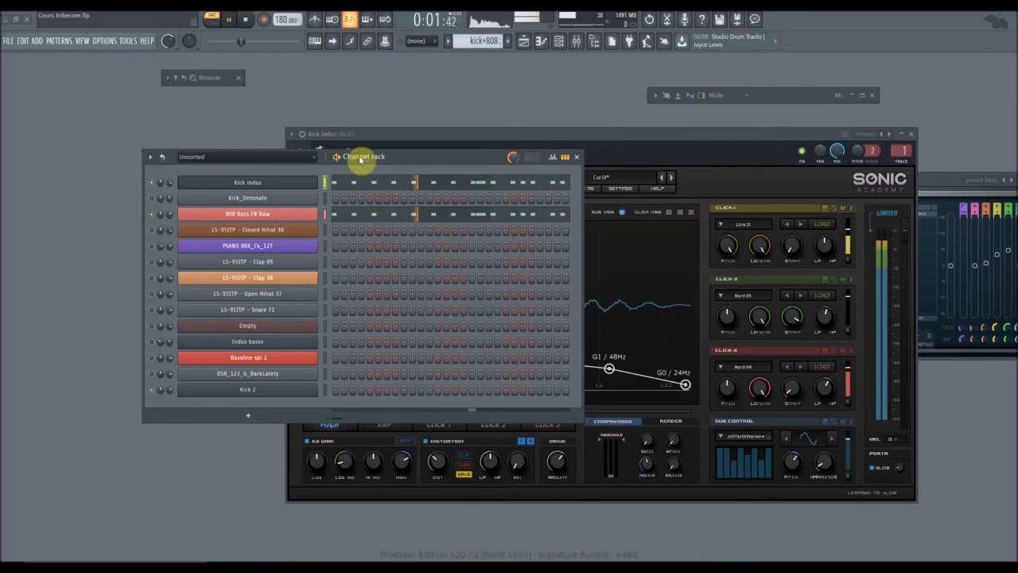
pyautogui.press('space')
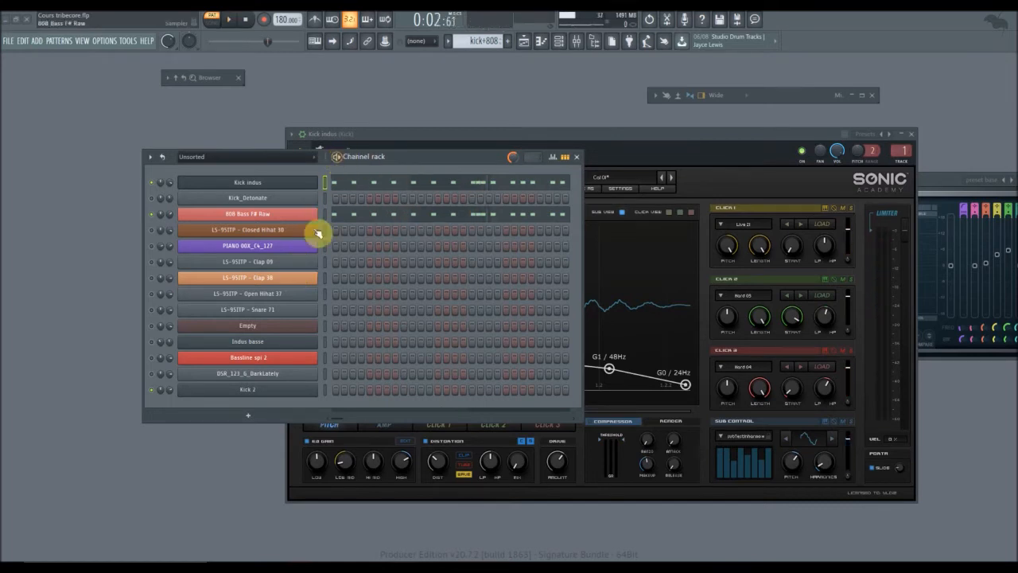
# Rename the kick indus+808 pattern to "kick indus+basse"
pyautogui.scroll(-1, 478, 43)
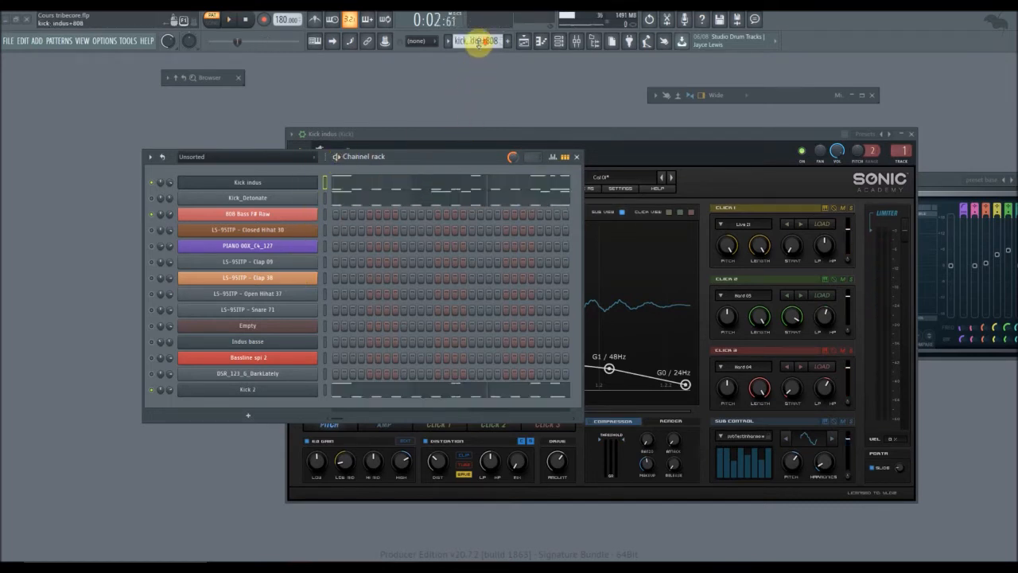
pyautogui.scroll(1, 479, 43)
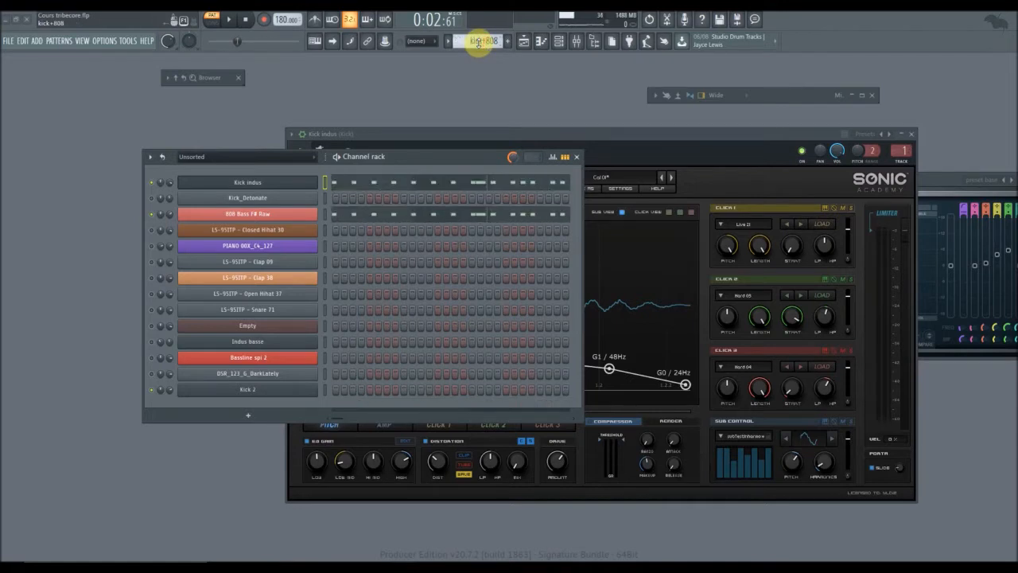
pyautogui.scroll(-1, 478, 43)
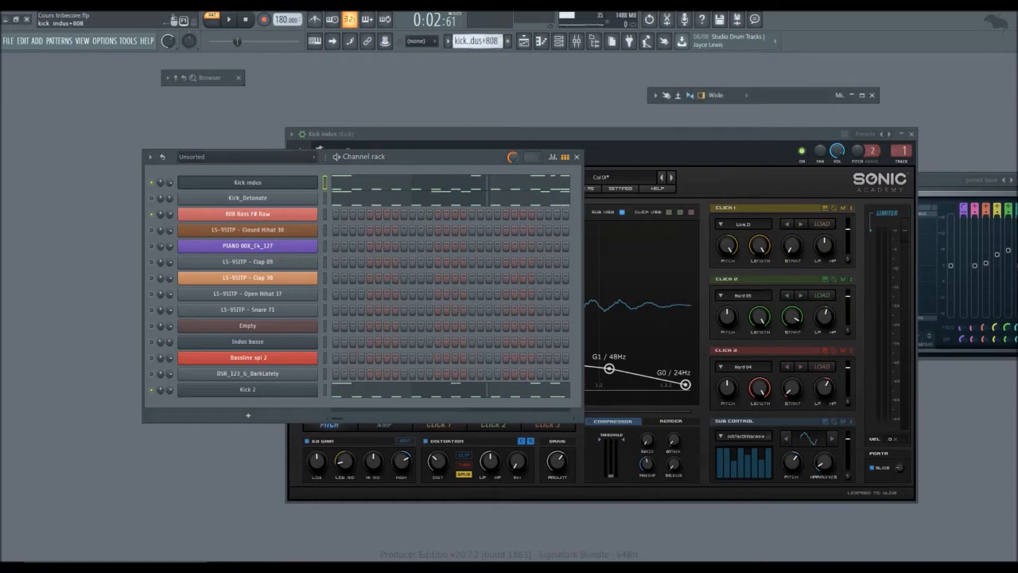
pyautogui.click(491, 41)
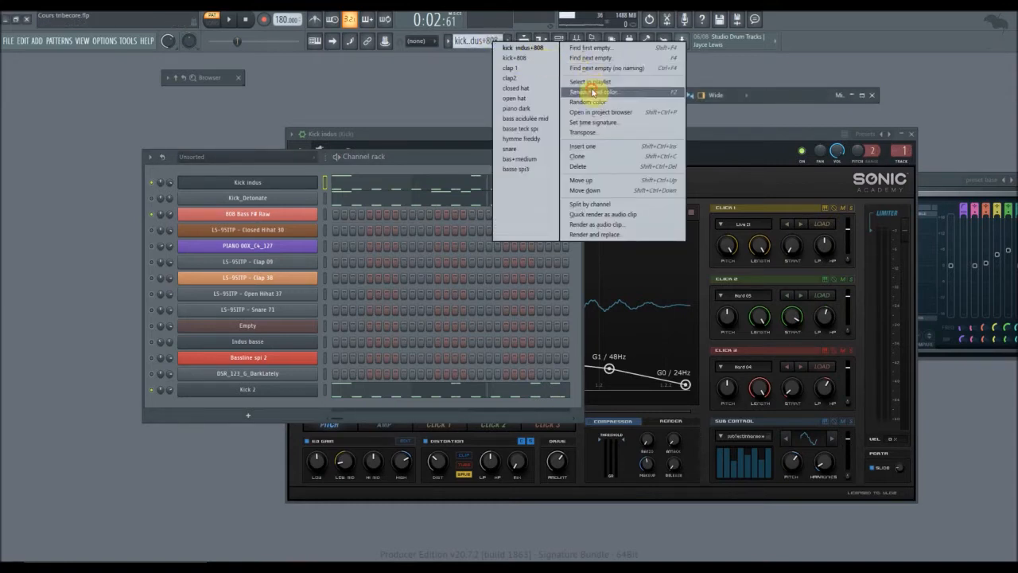
pyautogui.click(593, 91)
pyautogui.moveTo(531, 74); pyautogui.dragTo(557, 76)
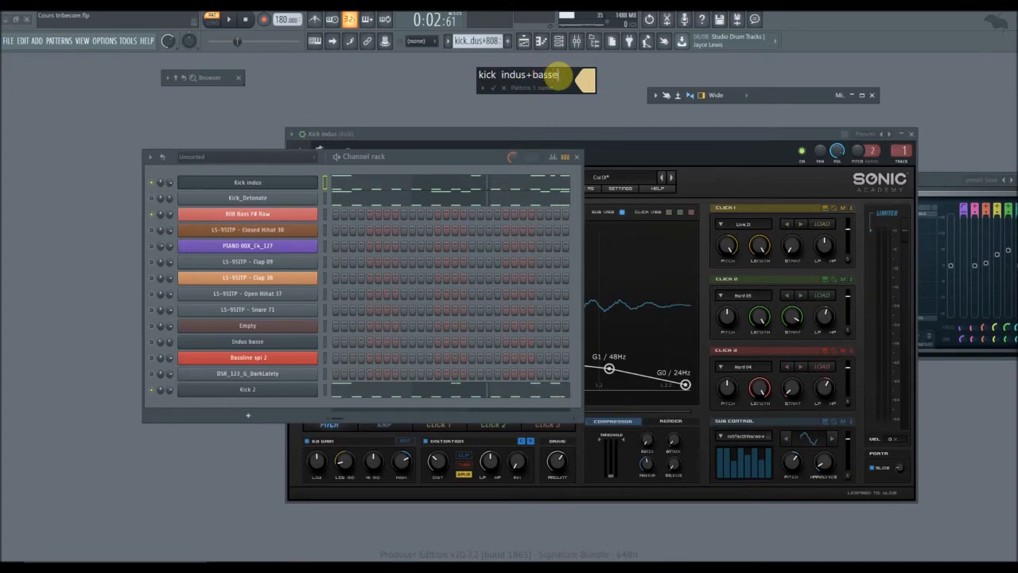
pyautogui.click(493, 88)
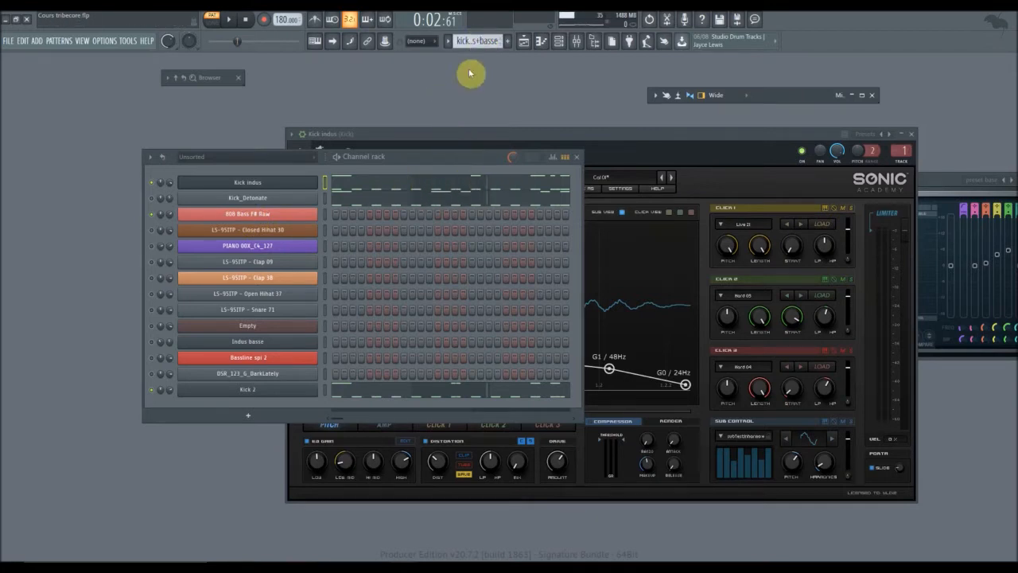
pyautogui.scroll(-1, 485, 38)
pyautogui.scroll(1, 484, 39)
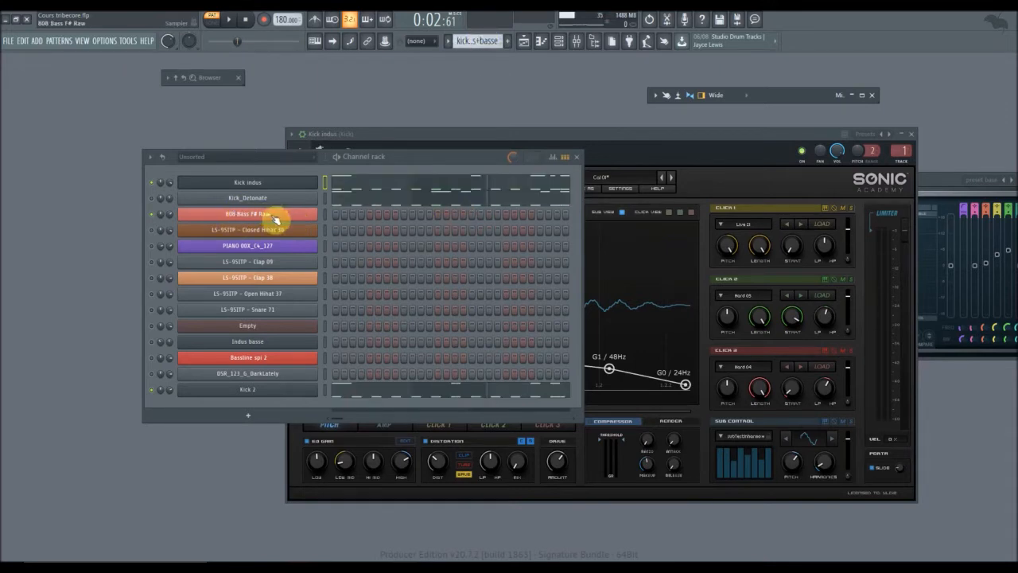
# Open the synth interface of the Kick 2 channel and arrange it beside the channel rack
pyautogui.click(271, 393)
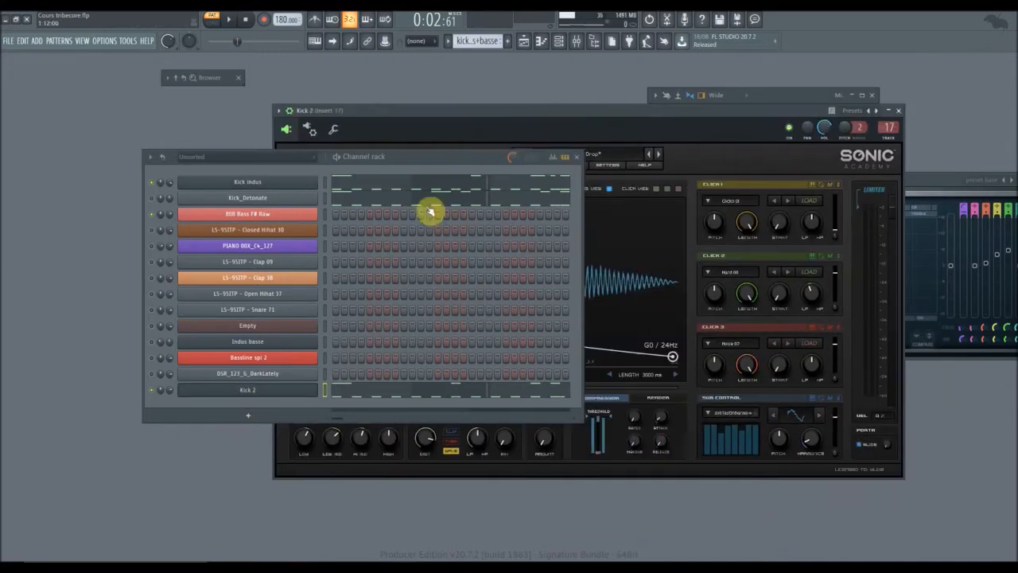
pyautogui.moveTo(437, 161); pyautogui.dragTo(200, 186)
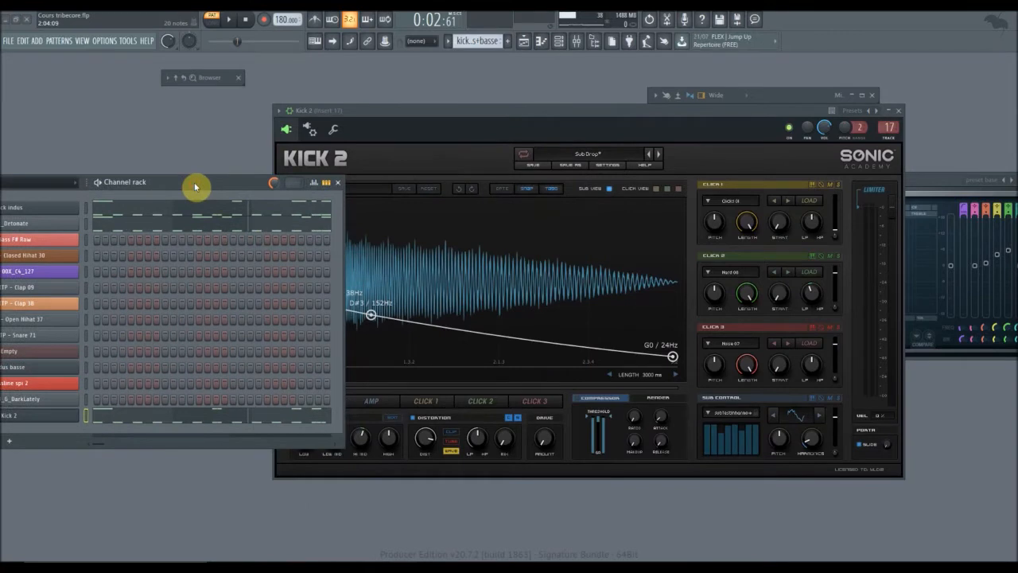
pyautogui.moveTo(602, 109); pyautogui.dragTo(676, 139)
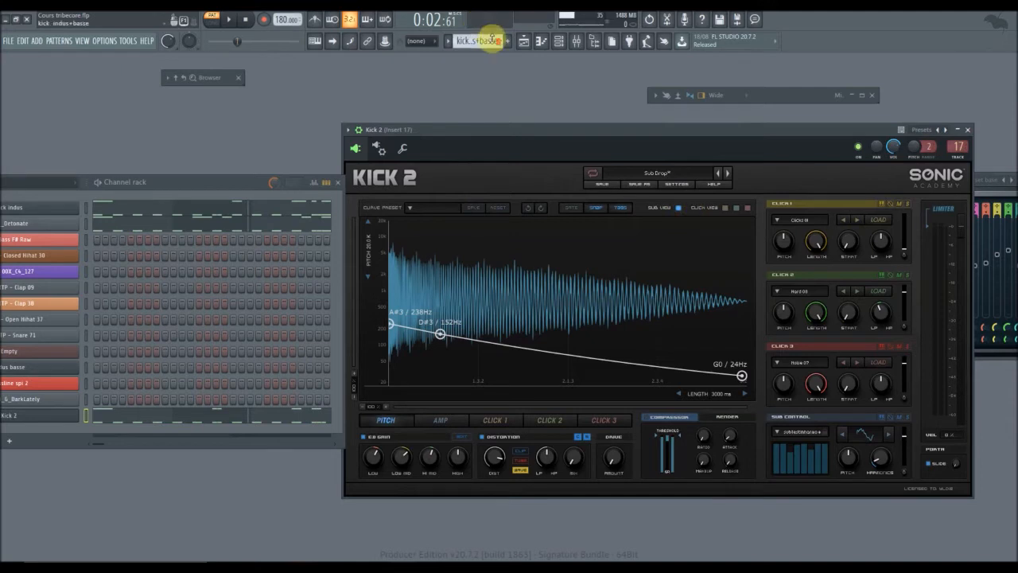
pyautogui.scroll(-2, 493, 40)
pyautogui.scroll(-2, 493, 40)
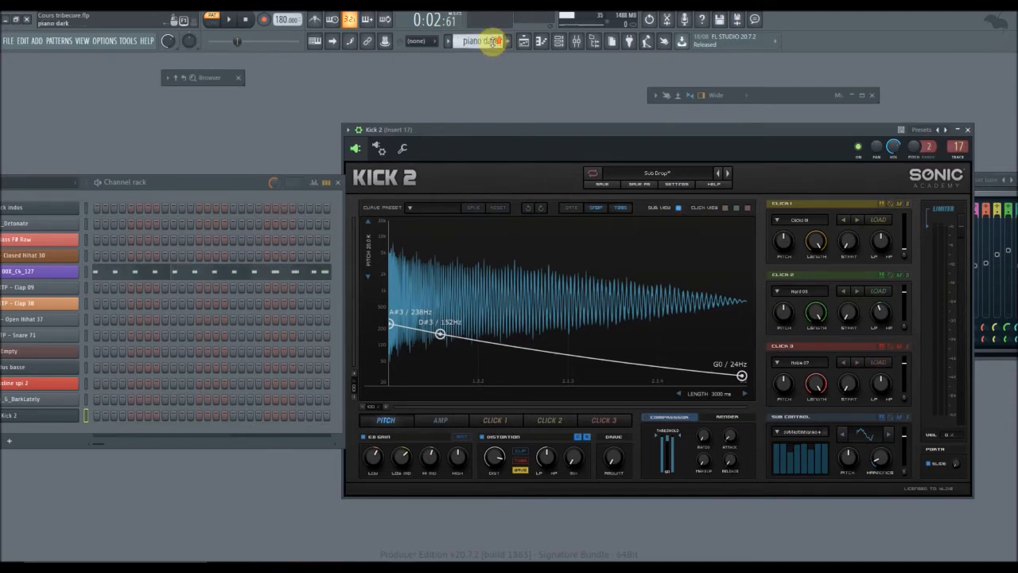
pyautogui.scroll(-1, 476, 42)
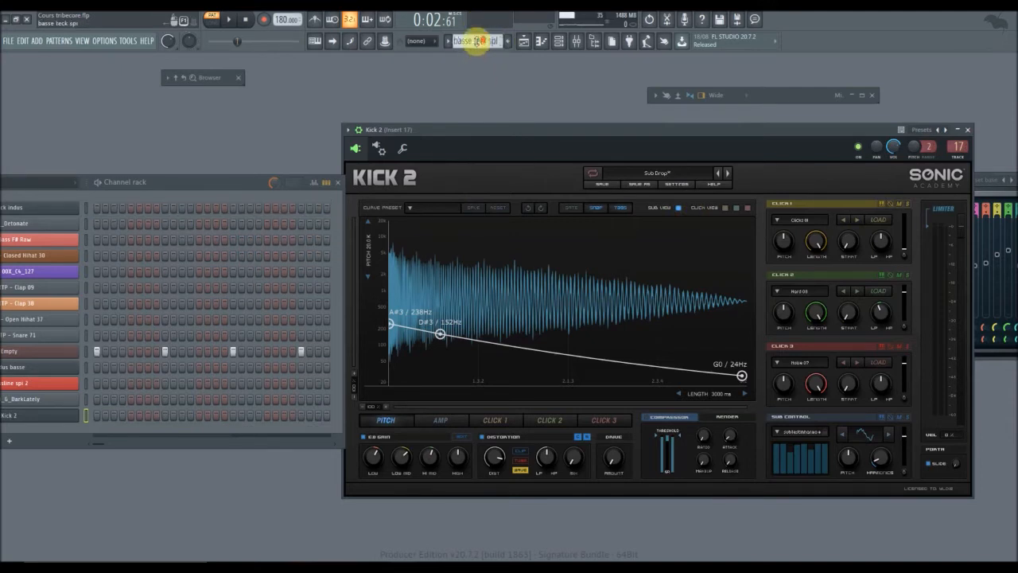
pyautogui.scroll(-1, 476, 42)
pyautogui.scroll(-4, 477, 42)
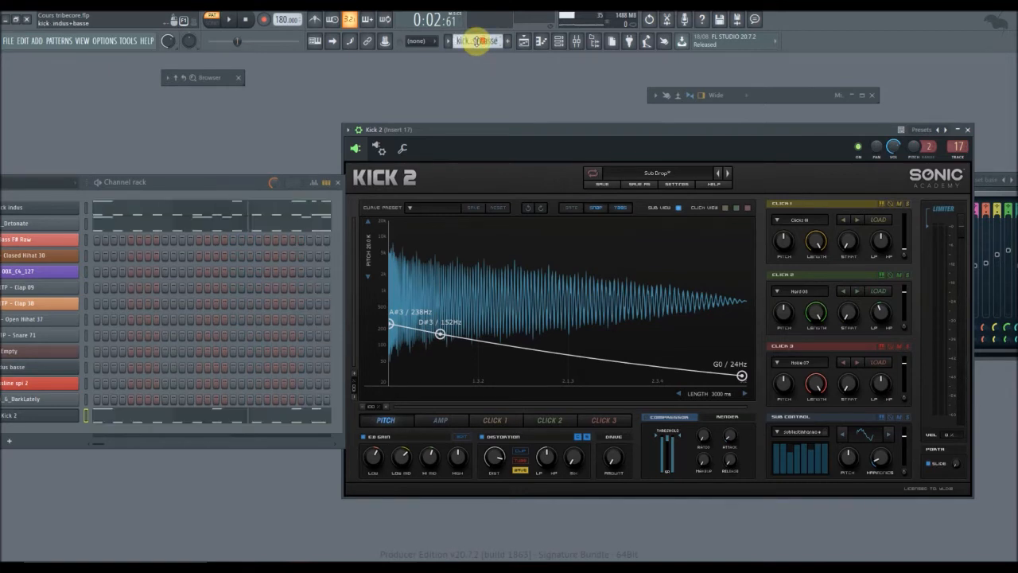
# Save the Kick 2 channel's pitch curve as a preset named "sub basse indus" in the user curves category
pyautogui.moveTo(601, 137)
pyautogui.mouseDown()
pyautogui.moveTo(568, 139)
pyautogui.moveTo(585, 135)
pyautogui.mouseUp()
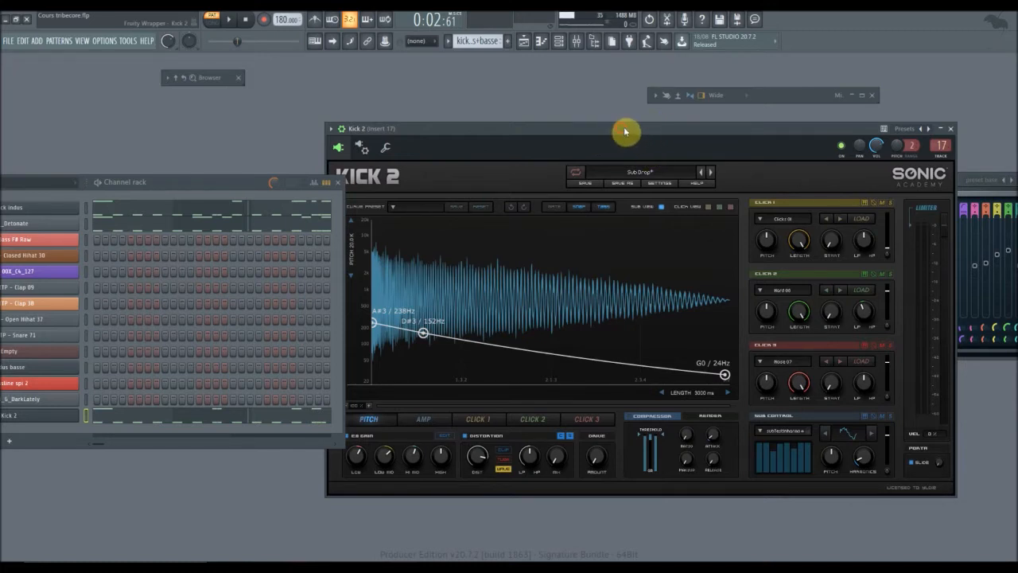
pyautogui.moveTo(625, 132); pyautogui.dragTo(636, 129)
pyautogui.moveTo(212, 184); pyautogui.dragTo(253, 123)
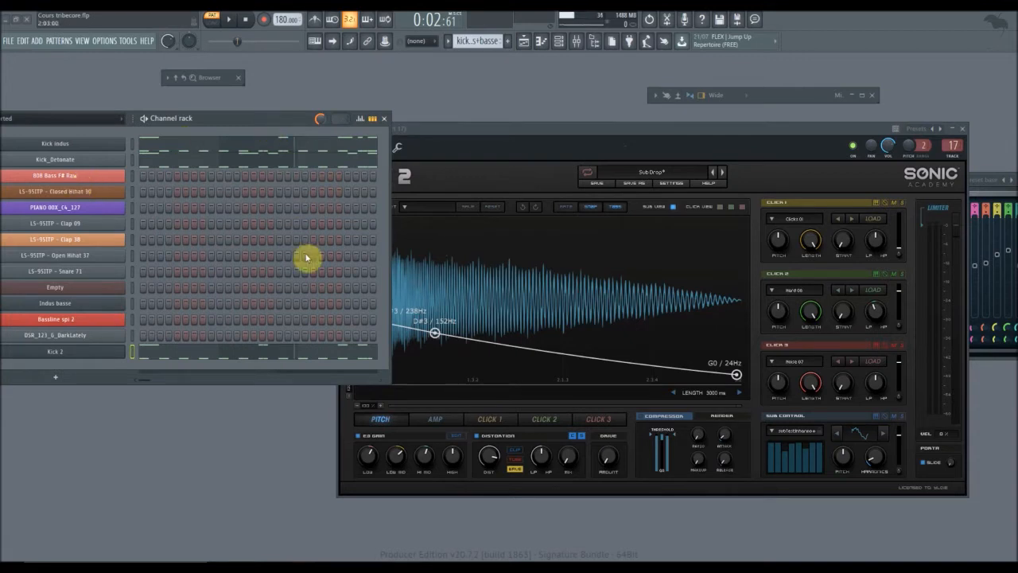
pyautogui.moveTo(630, 137); pyautogui.dragTo(704, 141)
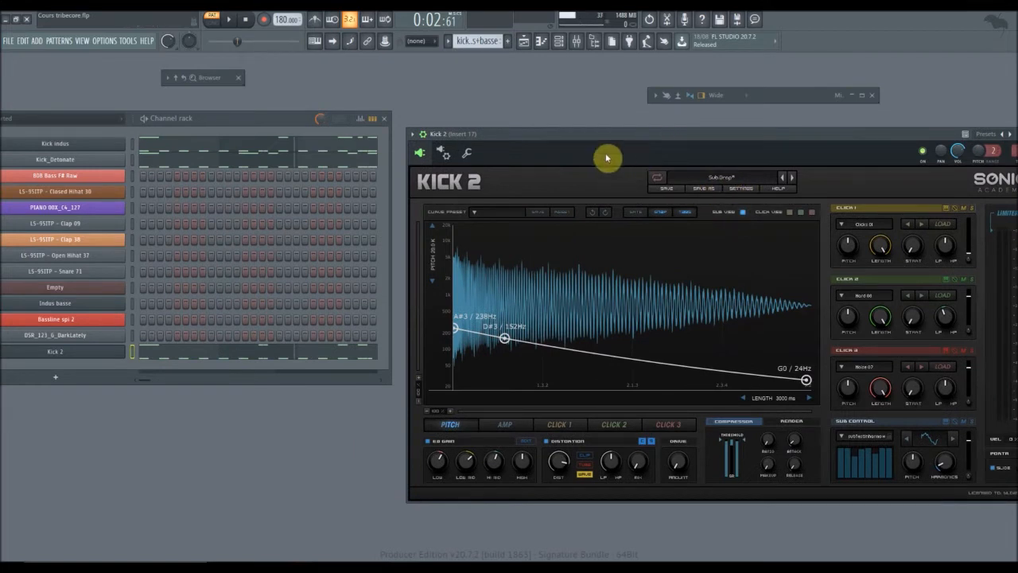
pyautogui.moveTo(609, 142)
pyautogui.mouseDown()
pyautogui.moveTo(522, 119)
pyautogui.moveTo(609, 123)
pyautogui.moveTo(589, 111)
pyautogui.moveTo(603, 125)
pyautogui.mouseUp()
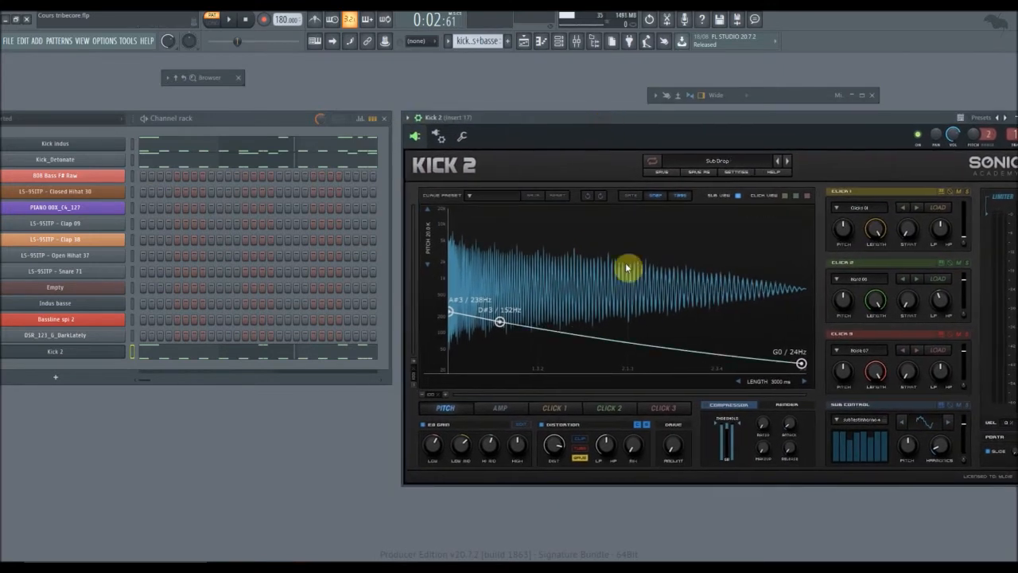
pyautogui.click(535, 197)
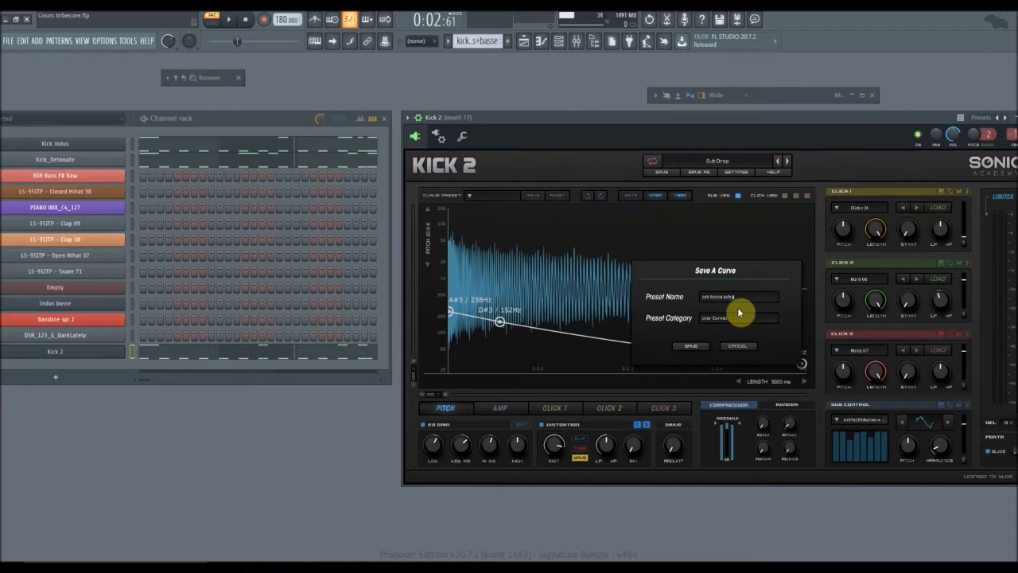
pyautogui.click(692, 349)
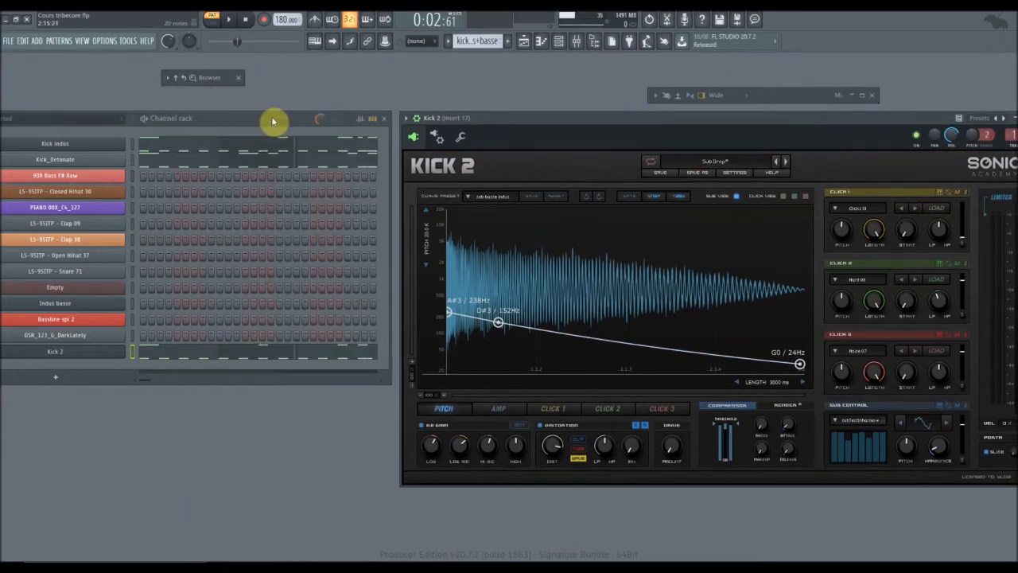
# Bring the channel rack fully into view and play the kick indus+basse pattern to hear the Kick 2 bass
pyautogui.moveTo(273, 119); pyautogui.dragTo(481, 147)
pyautogui.press('space')
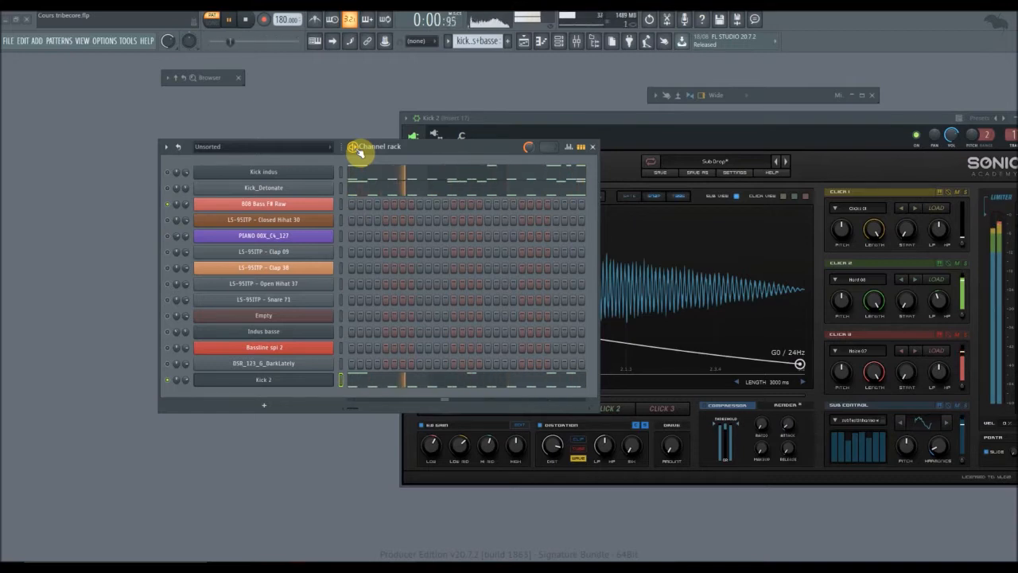
# Set the master volume to 72% and the Kick 2 sub harmonics to 0.16, then stop playback with the synth uncovered
pyautogui.moveTo(168, 45)
pyautogui.mouseDown()
pyautogui.moveTo(168, 79)
pyautogui.moveTo(167, 49)
pyautogui.mouseUp()
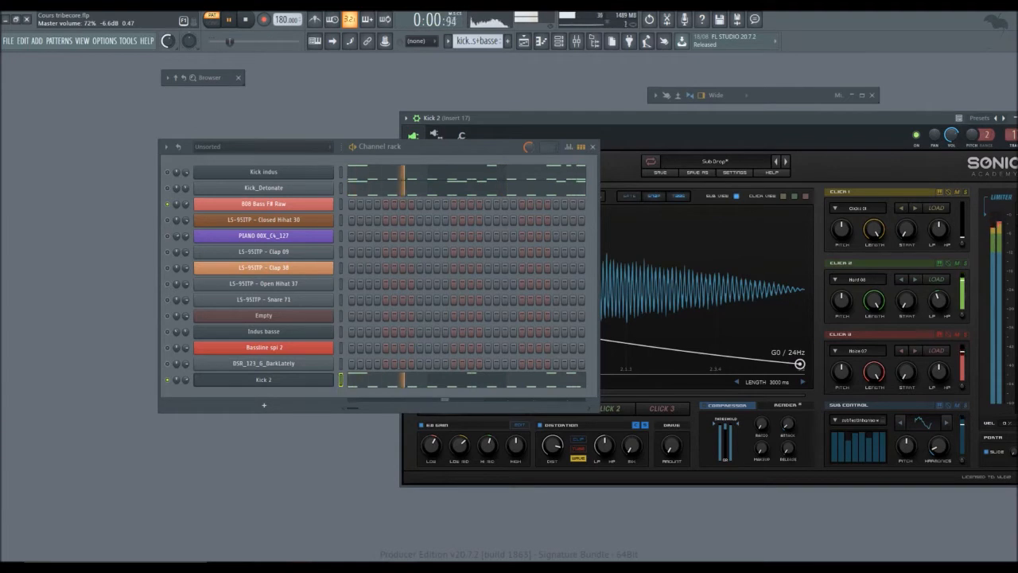
pyautogui.moveTo(936, 452)
pyautogui.mouseDown()
pyautogui.moveTo(948, 366)
pyautogui.moveTo(949, 470)
pyautogui.moveTo(950, 459)
pyautogui.mouseUp()
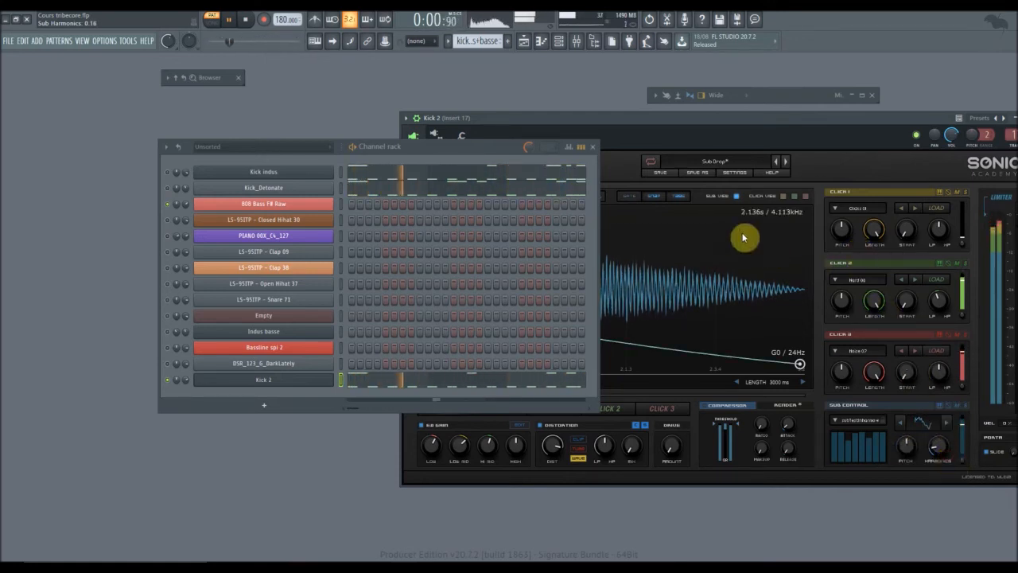
pyautogui.click(358, 149)
pyautogui.moveTo(479, 147); pyautogui.dragTo(413, 152)
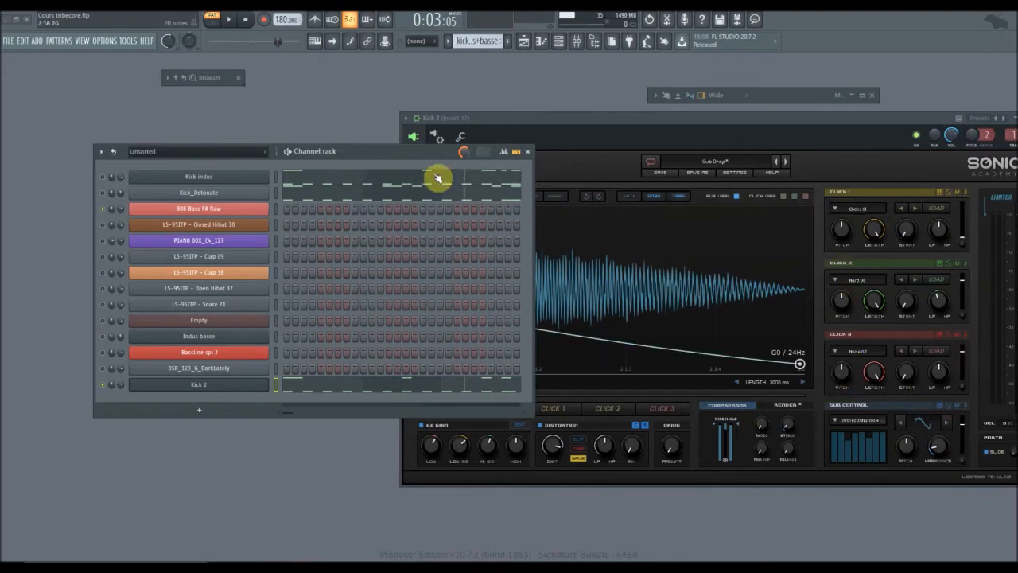
pyautogui.moveTo(405, 158); pyautogui.dragTo(319, 146)
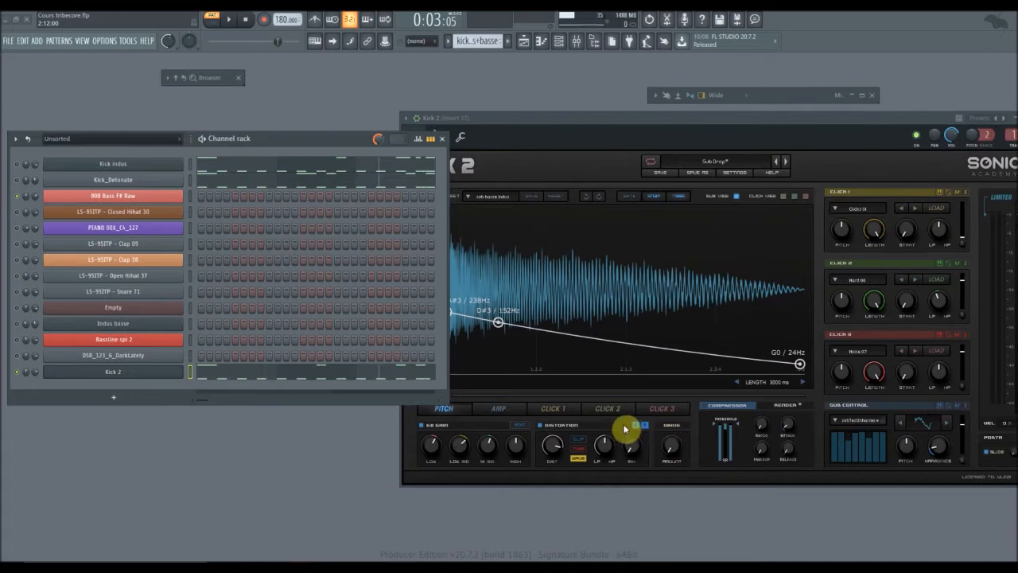
# Open the Kick indus piano roll clear of the channel rack and lower the velocity of the D5 note on bar 2's second beat
pyautogui.moveTo(352, 143); pyautogui.dragTo(625, 198)
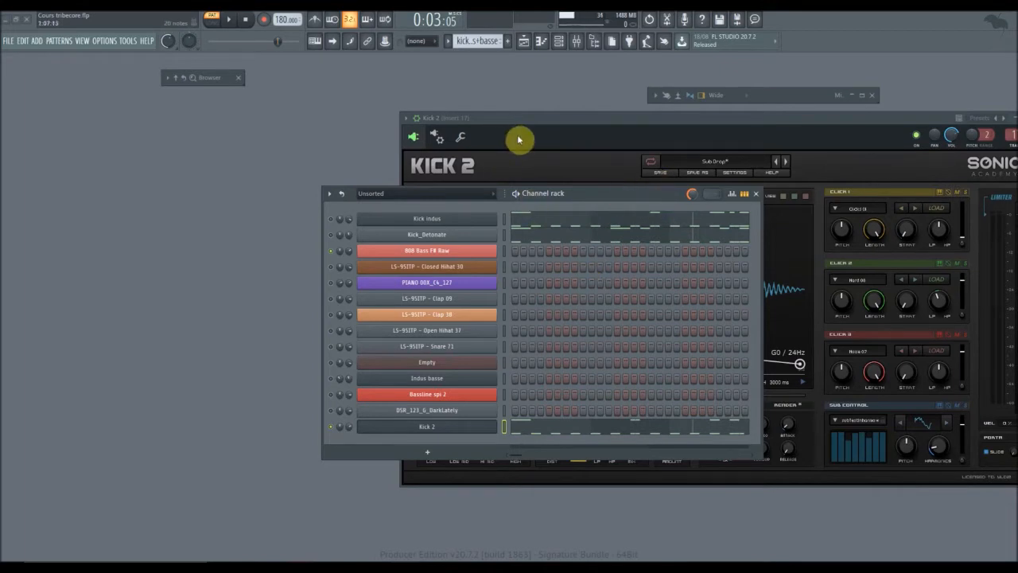
pyautogui.press('F7')
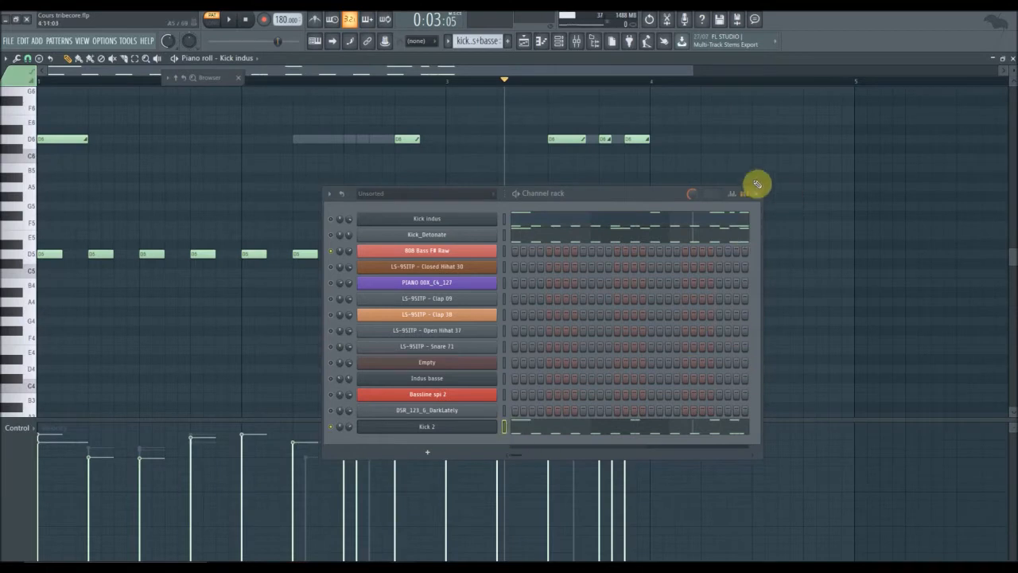
pyautogui.moveTo(647, 197); pyautogui.dragTo(1017, 249)
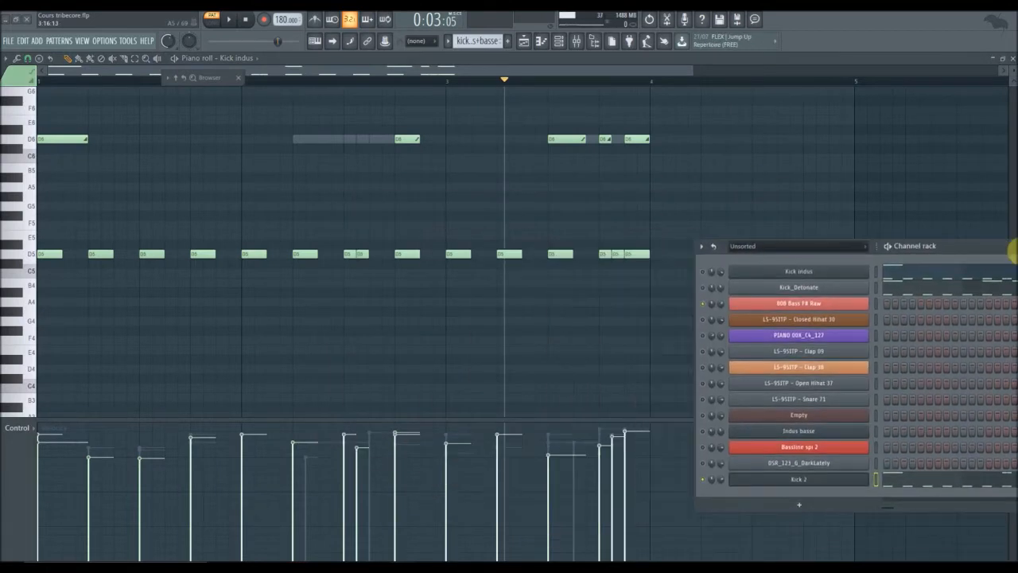
pyautogui.click(303, 468)
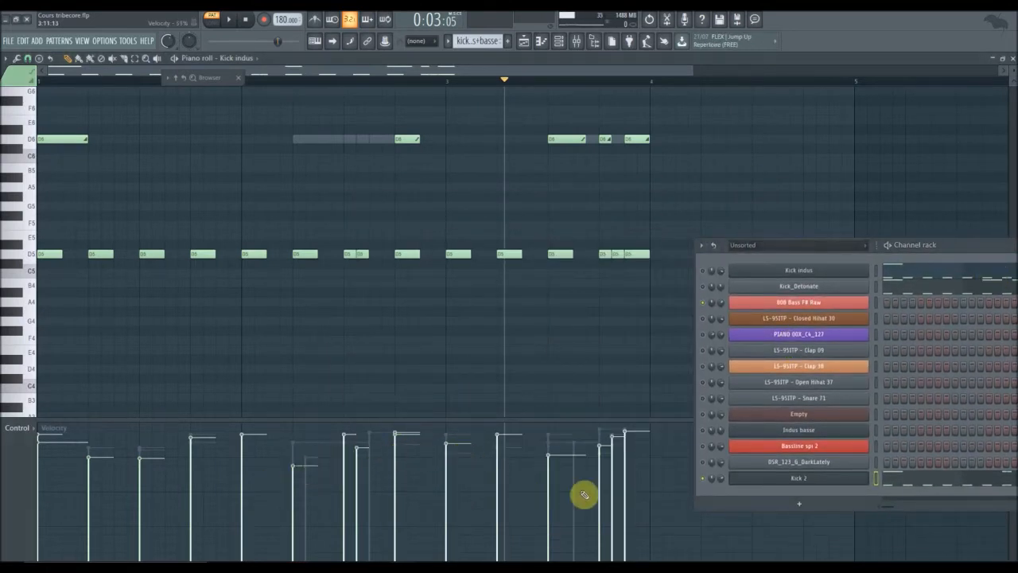
# Review the note control targets, play the pattern and inspect the properties of the D6 porta note starting at 3:09:00
pyautogui.click(35, 429)
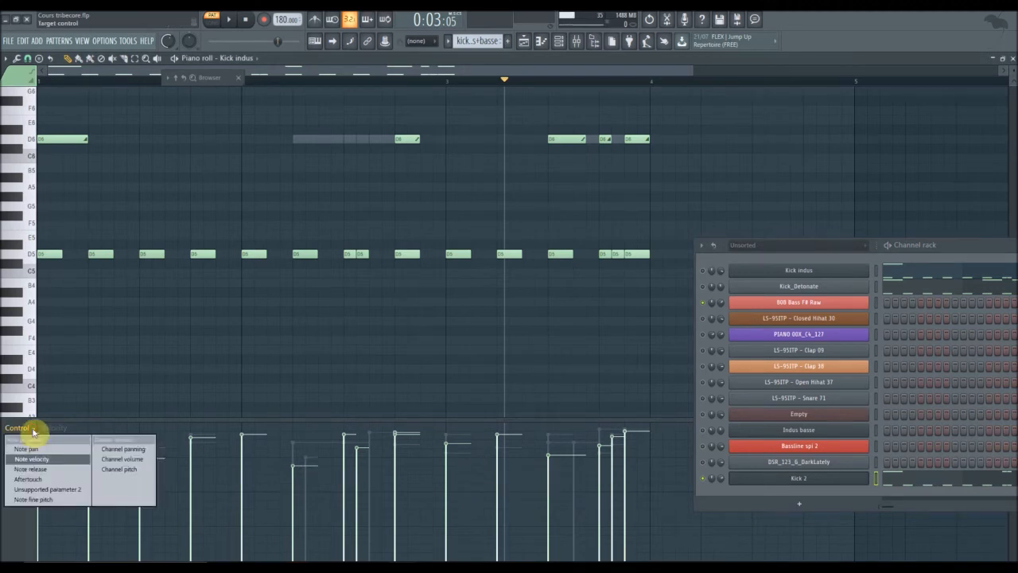
pyautogui.click(35, 430)
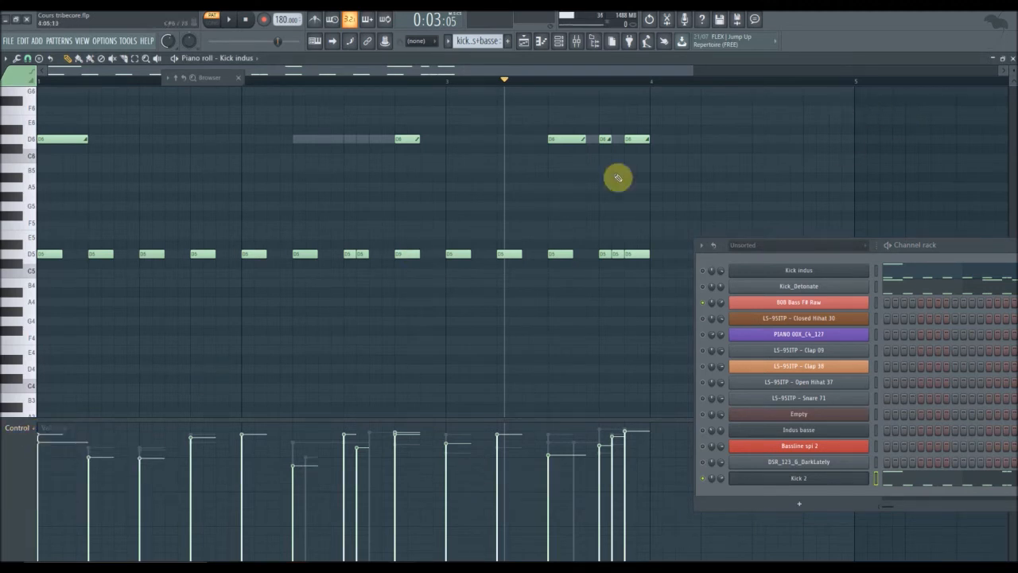
pyautogui.click(179, 77)
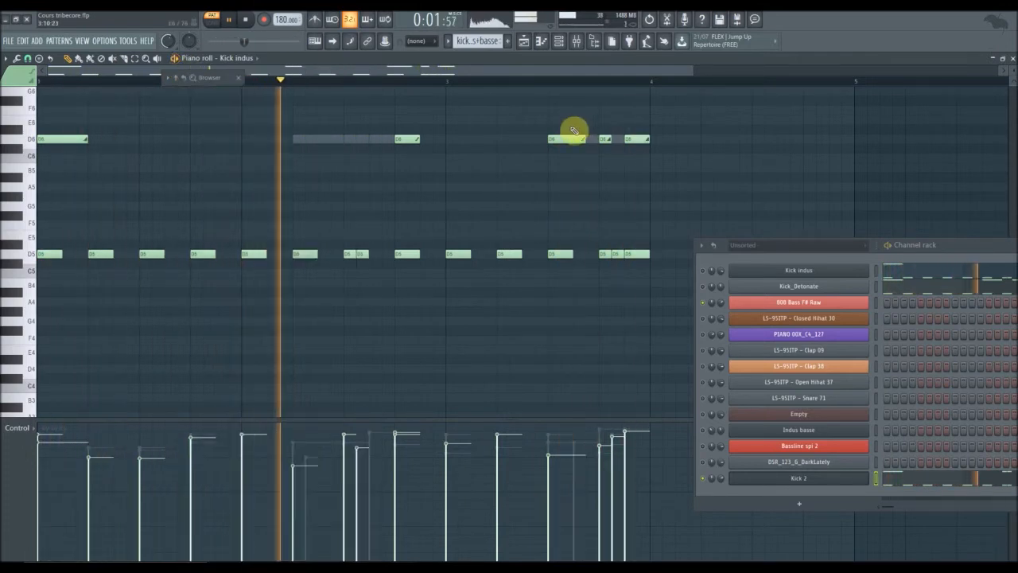
pyautogui.doubleClick(567, 140)
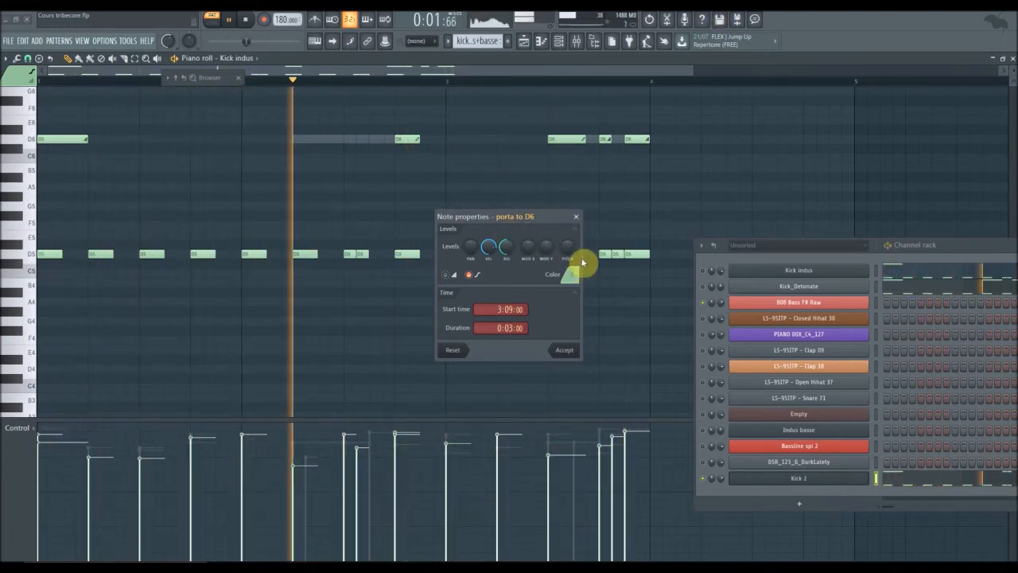
pyautogui.click(575, 216)
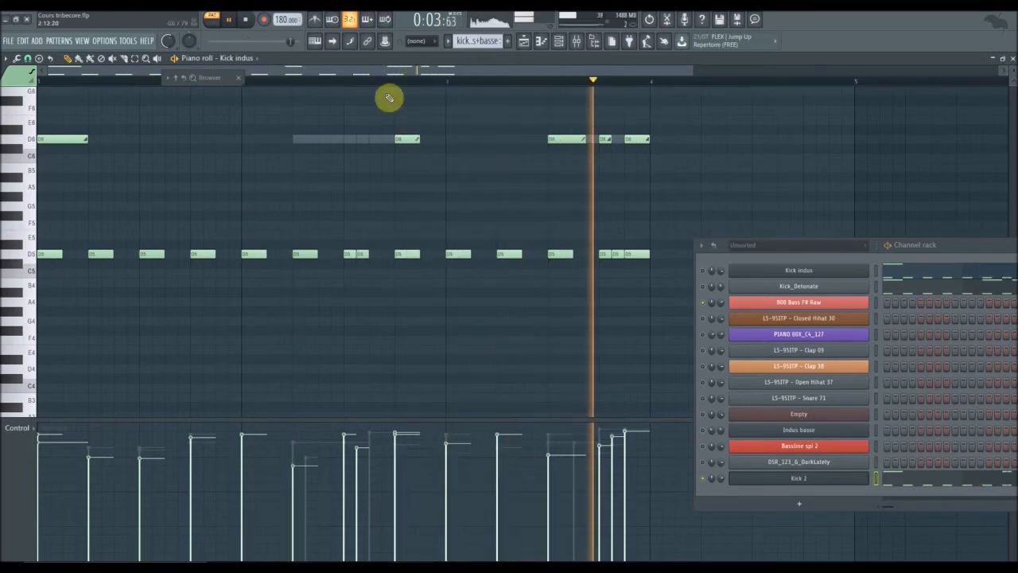
pyautogui.click(181, 75)
pyautogui.click(459, 71)
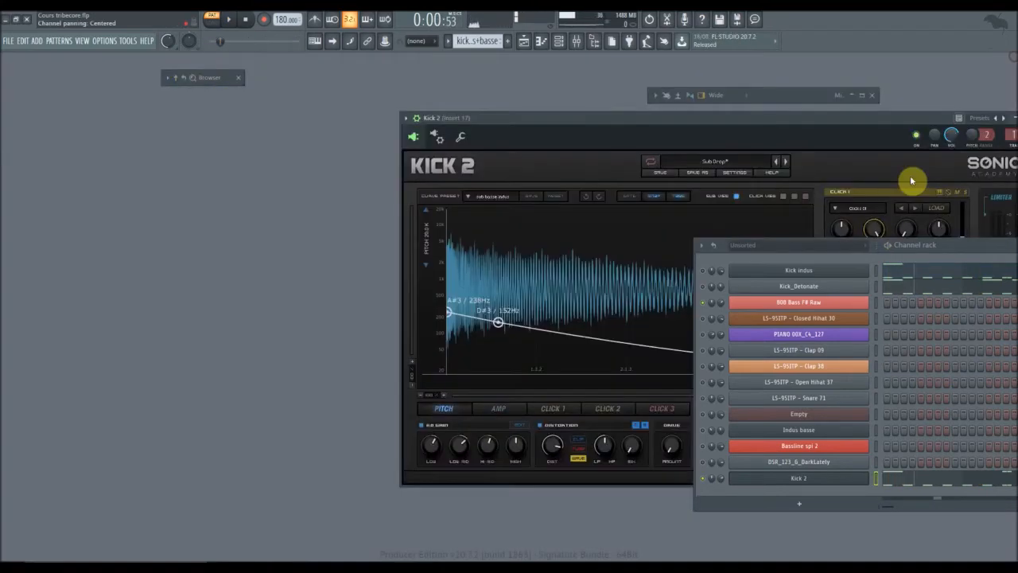
# Show the mixer with the channel rack moved aside and select the Kick track to view its effects
pyautogui.moveTo(901, 244); pyautogui.dragTo(859, 242)
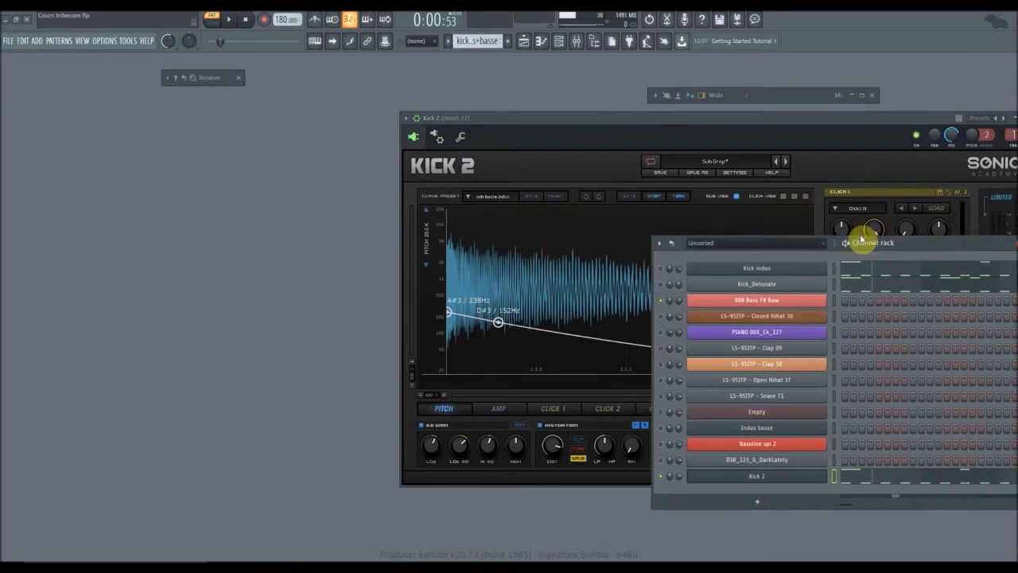
pyautogui.moveTo(561, 221); pyautogui.dragTo(539, 222)
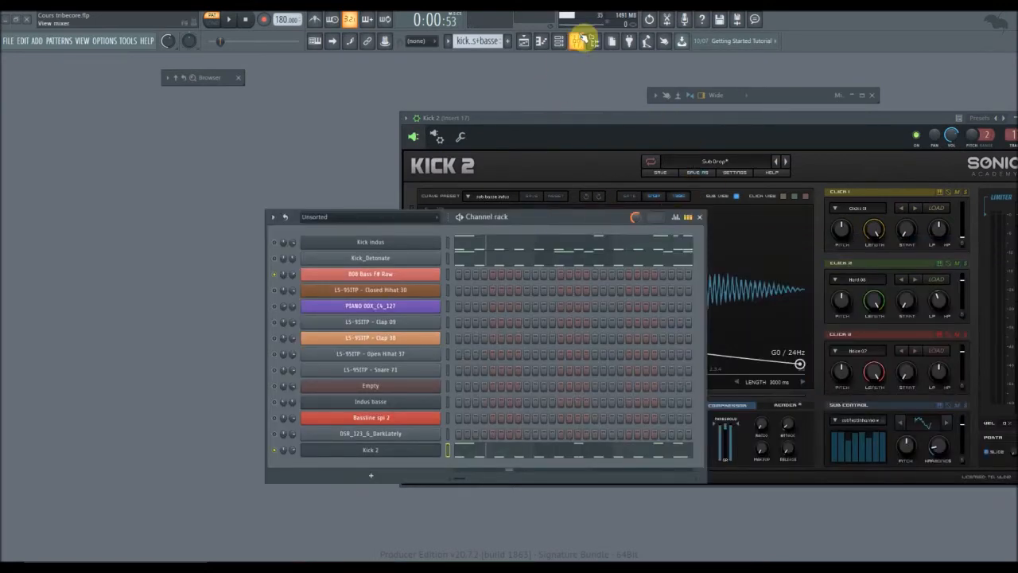
pyautogui.click(580, 43)
pyautogui.click(580, 43)
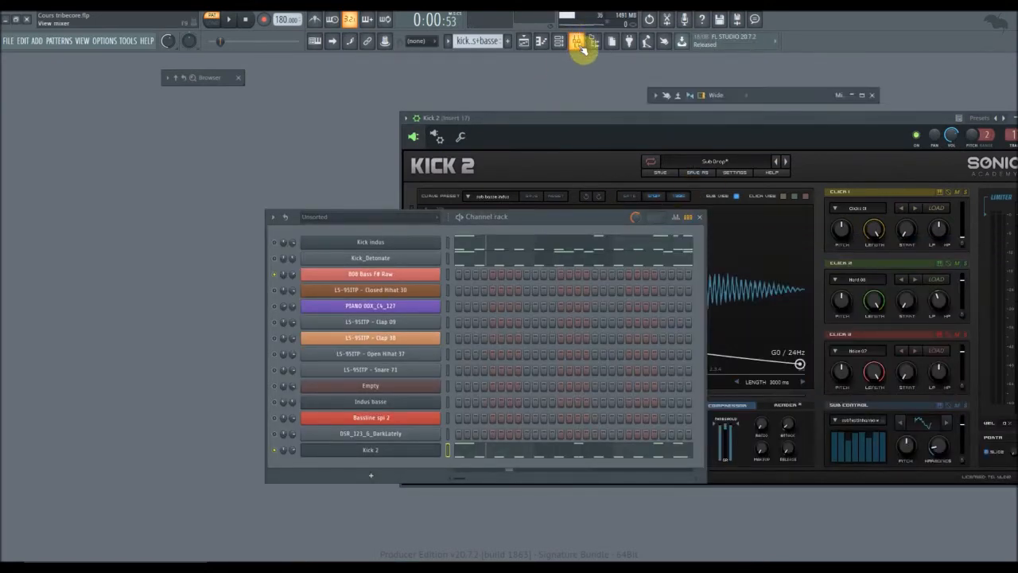
pyautogui.click(869, 101)
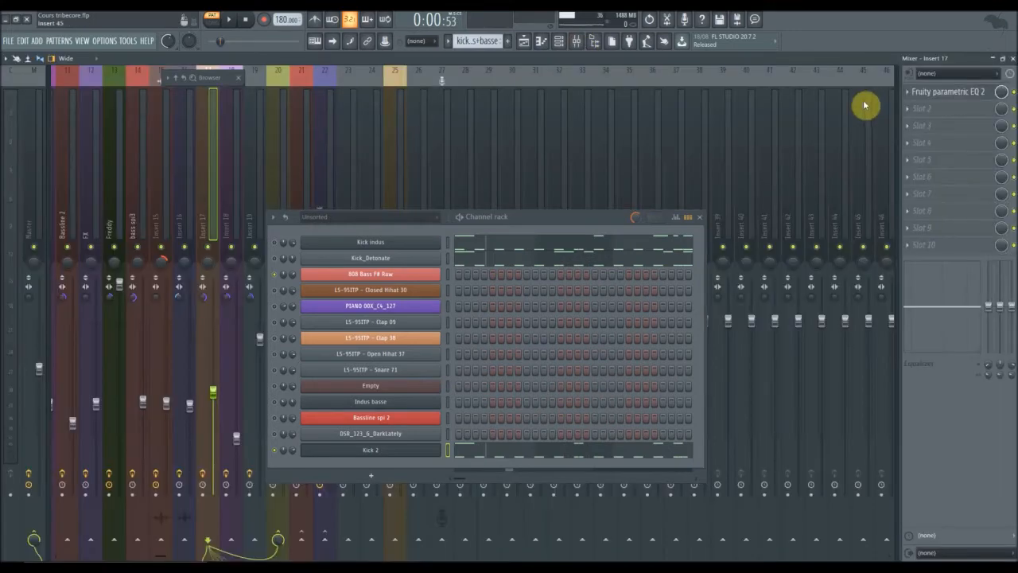
pyautogui.moveTo(597, 211); pyautogui.dragTo(691, 209)
pyautogui.click(68, 99)
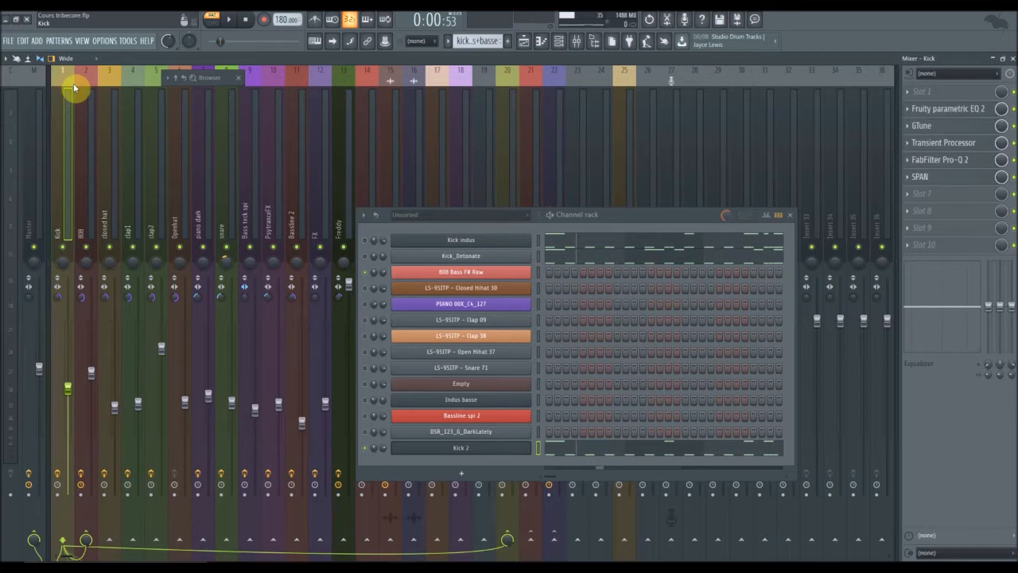
# View the GTune tuner and the SPAN spectrum analyser on the Kick mixer track, placed clear of the channel rack
pyautogui.click(923, 126)
pyautogui.moveTo(641, 214); pyautogui.dragTo(475, 157)
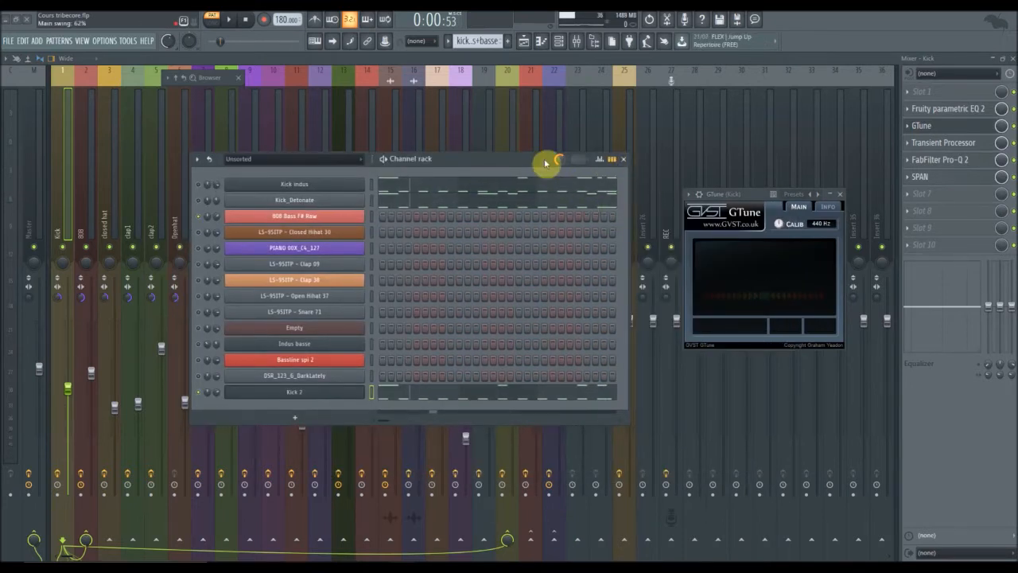
pyautogui.moveTo(543, 162); pyautogui.dragTo(552, 174)
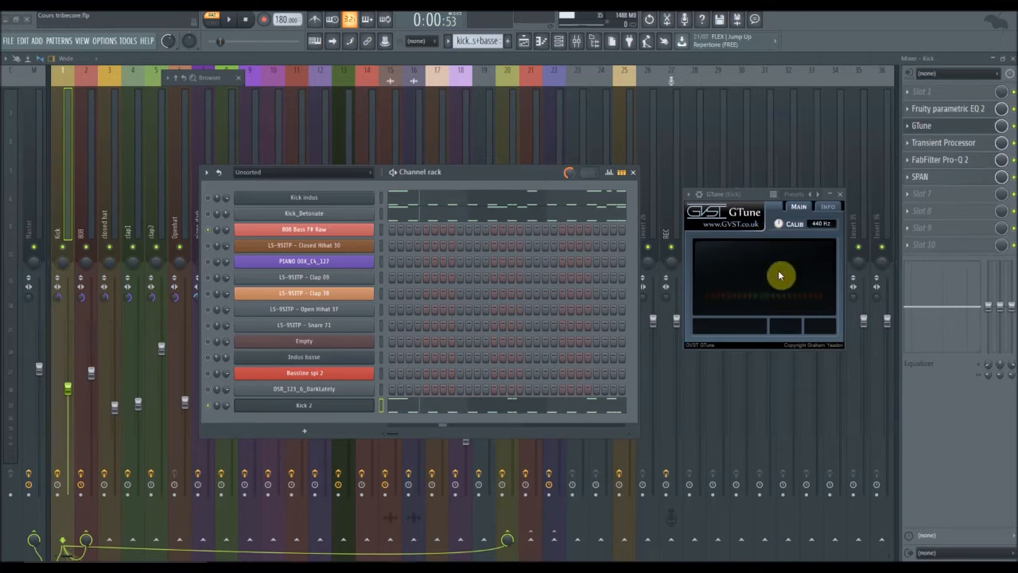
pyautogui.click(923, 177)
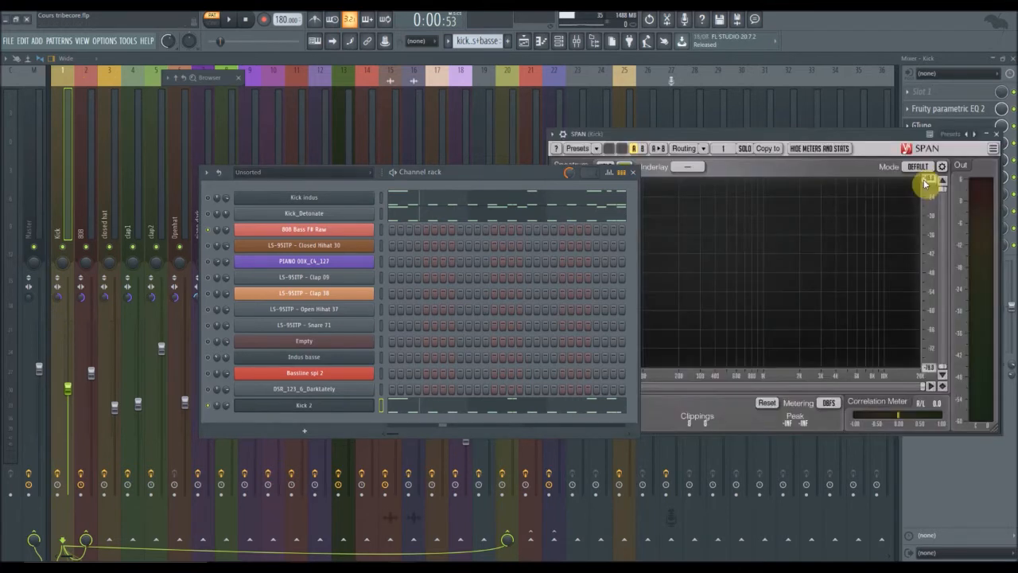
pyautogui.moveTo(513, 177); pyautogui.dragTo(382, 150)
pyautogui.moveTo(804, 140); pyautogui.dragTo(780, 139)
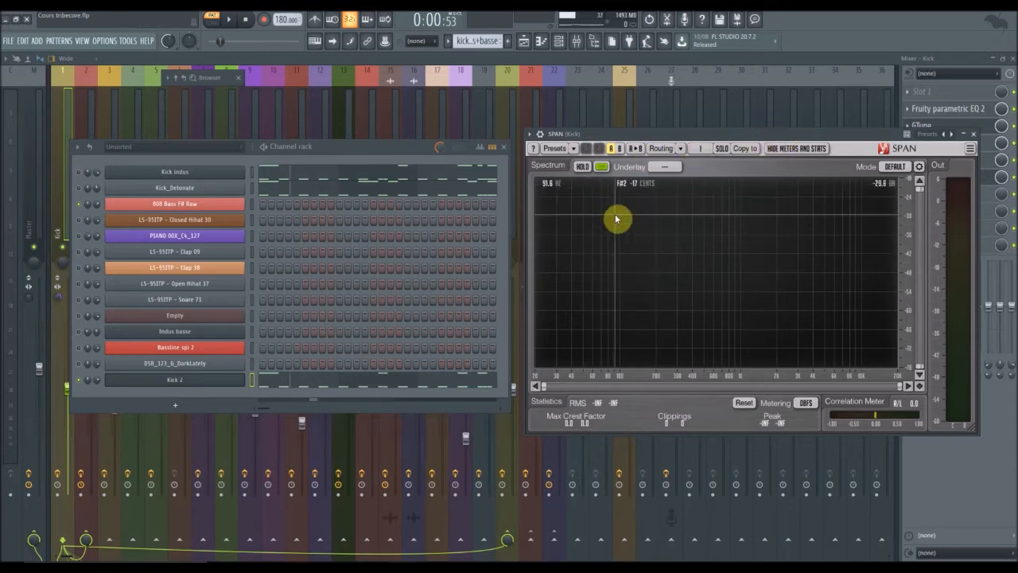
pyautogui.click(1013, 60)
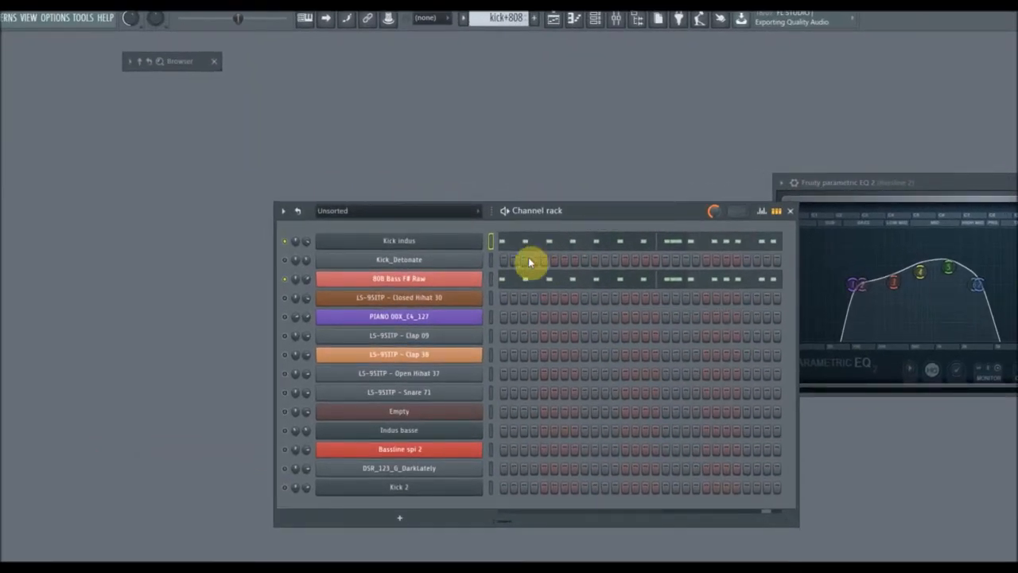
# With the kick+808 pattern selected, reopen the mixer's Kick track and view its GTune tuner beside the channel rack
pyautogui.click(616, 18)
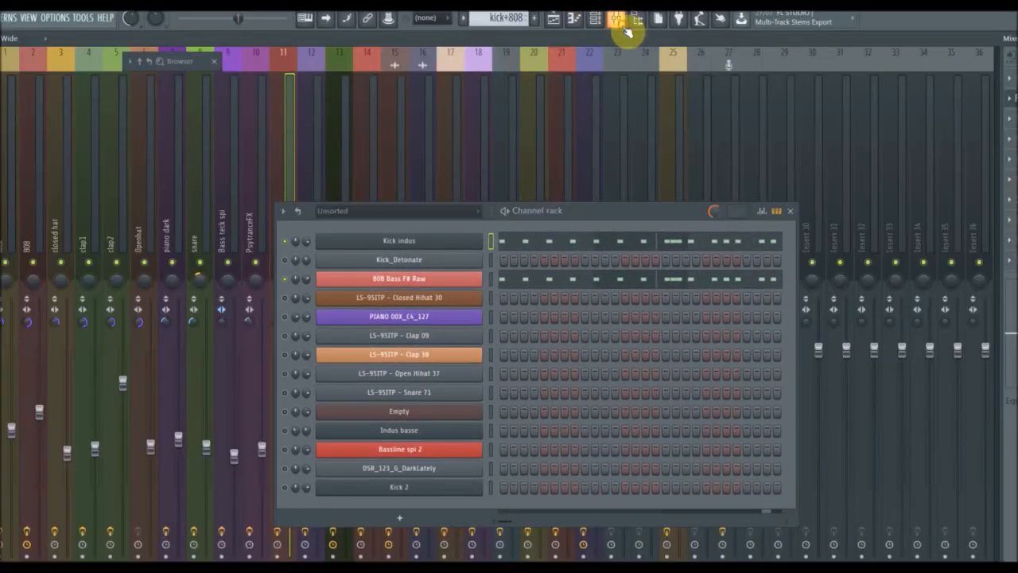
pyautogui.click(15, 76)
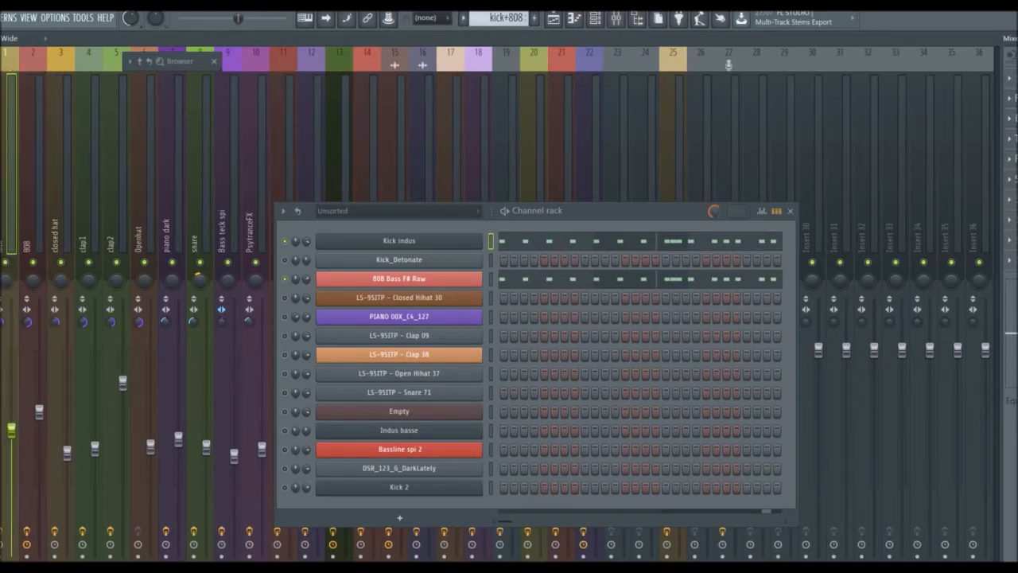
pyautogui.click(1015, 119)
pyautogui.moveTo(828, 200); pyautogui.dragTo(827, 112)
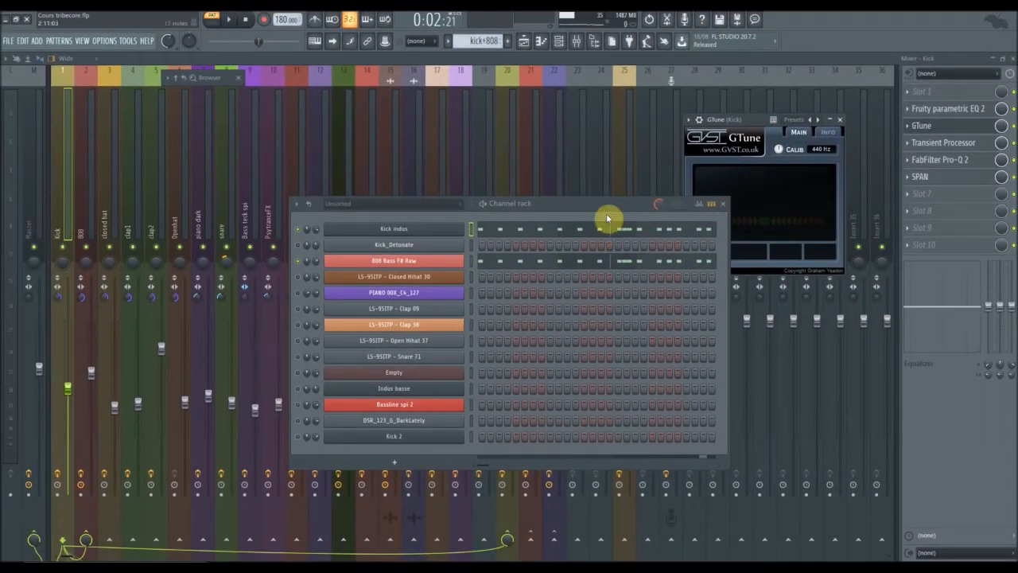
pyautogui.moveTo(612, 207); pyautogui.dragTo(565, 185)
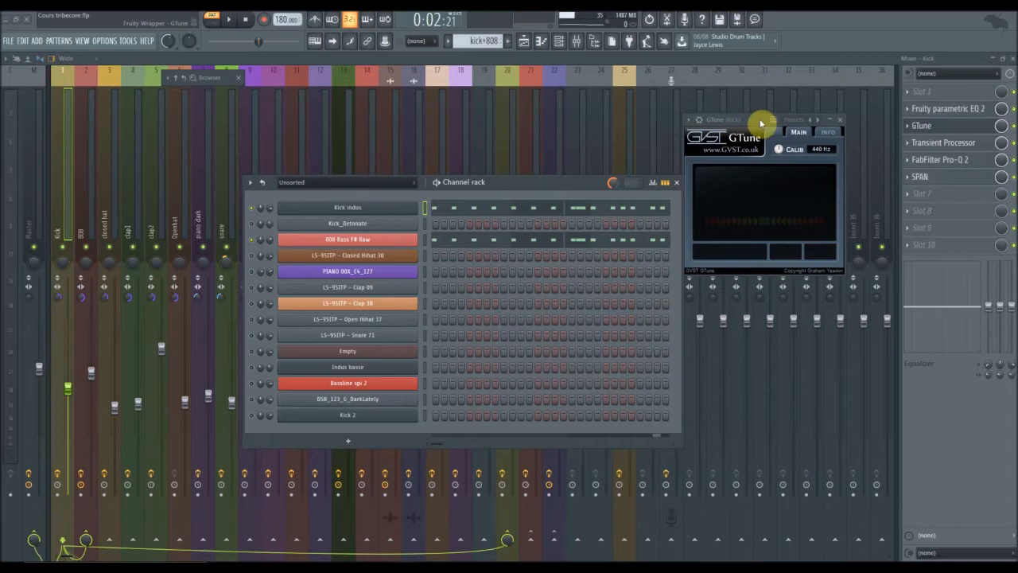
pyautogui.click(845, 129)
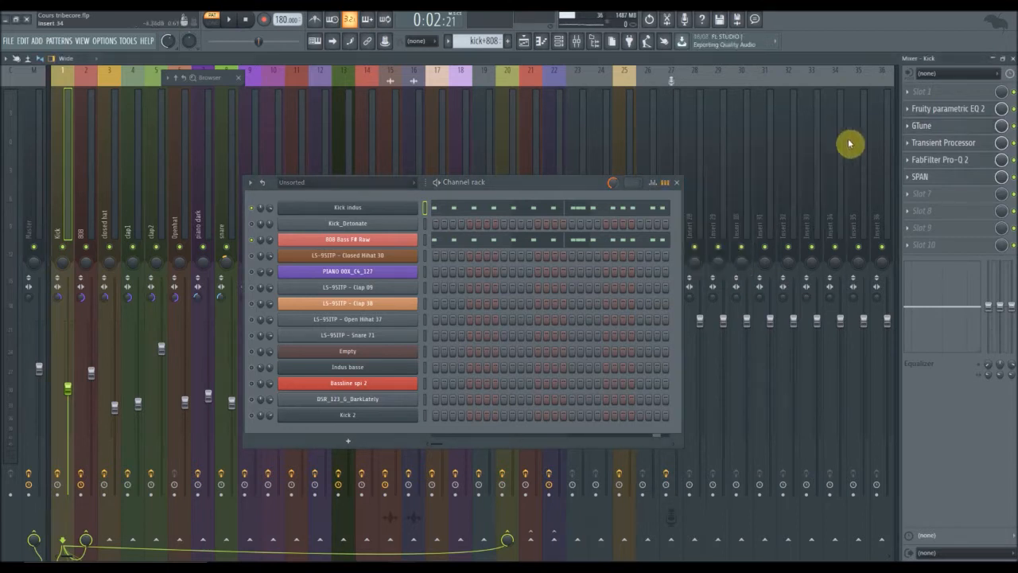
# Open SPAN from the Kick track and arrange it next to the channel rack so its whole spectrum shows
pyautogui.click(922, 177)
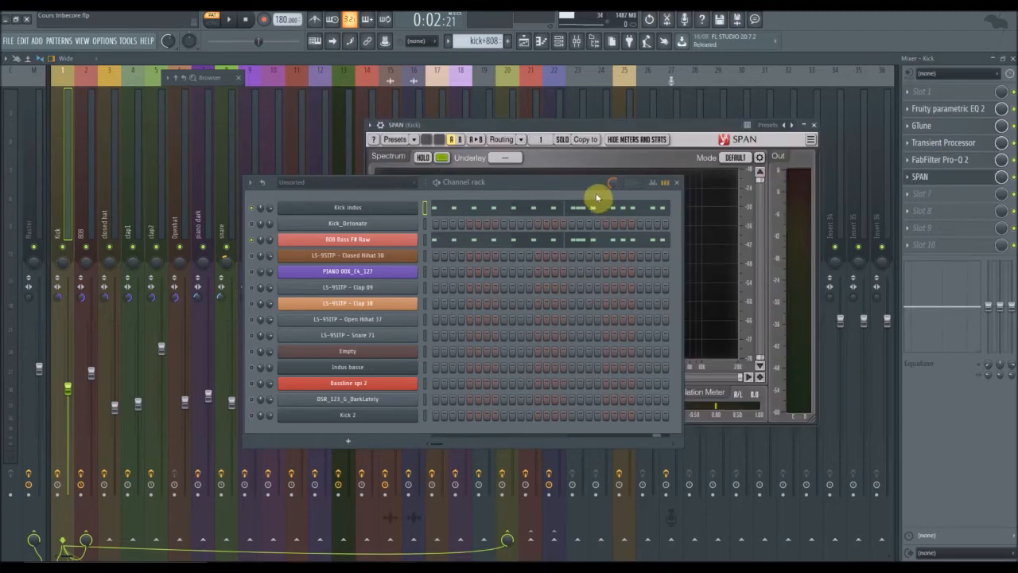
pyautogui.moveTo(555, 193); pyautogui.dragTo(266, 200)
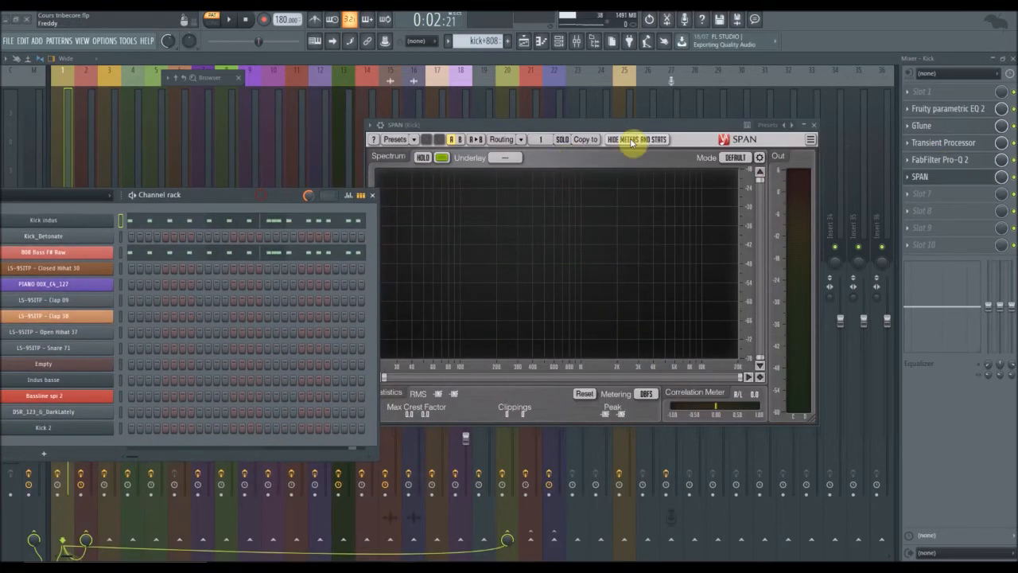
pyautogui.moveTo(613, 125); pyautogui.dragTo(663, 137)
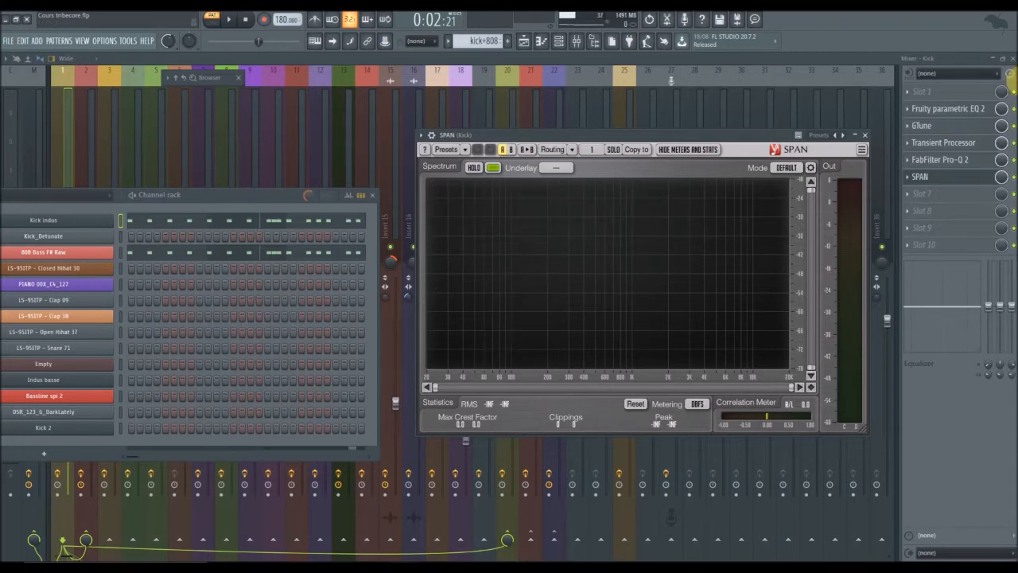
# Close the mixer and open the Kick indus channel settings from the channel rack
pyautogui.click(1011, 58)
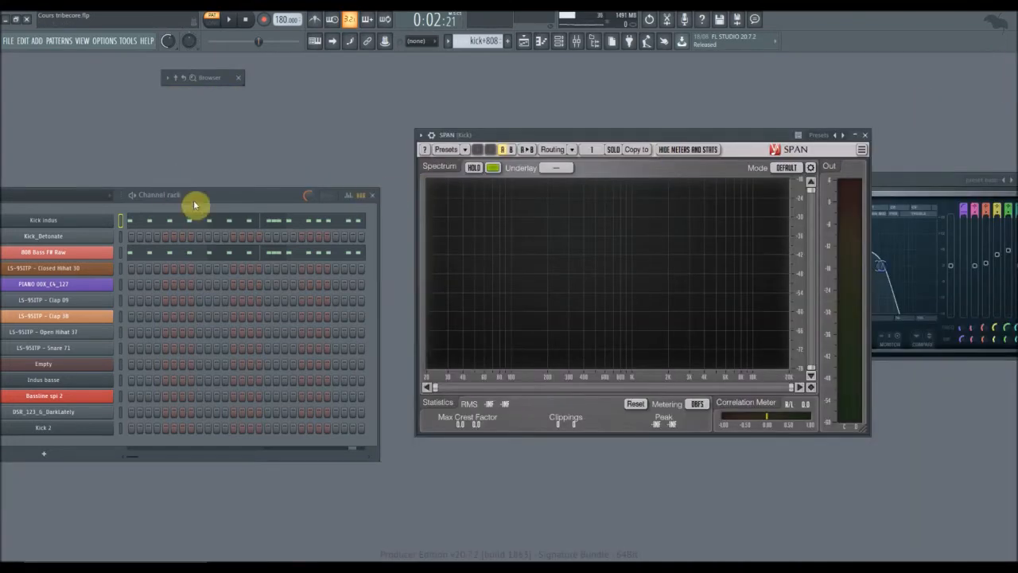
pyautogui.moveTo(208, 203); pyautogui.dragTo(616, 192)
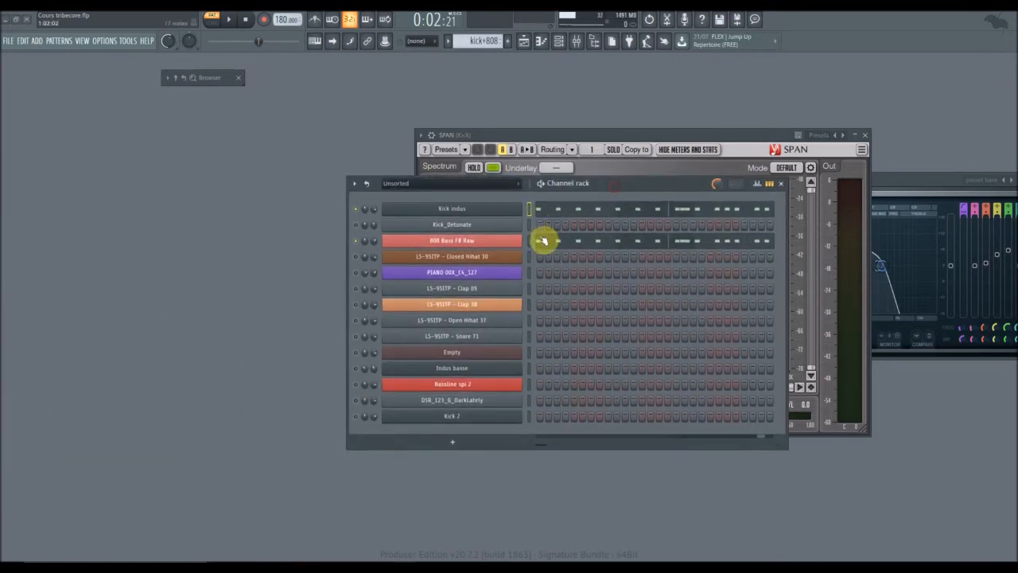
pyautogui.click(496, 210)
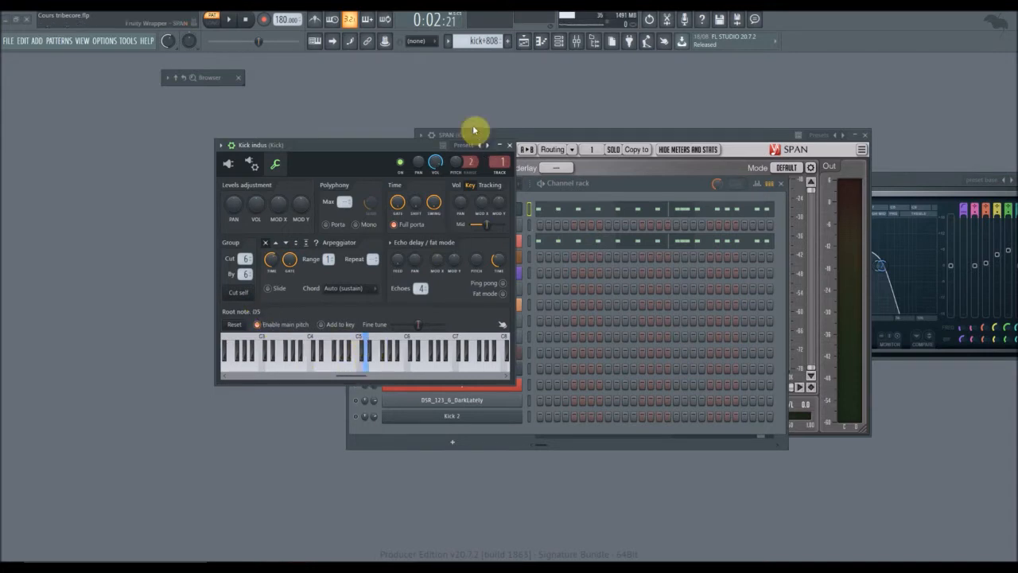
# Close the Kick indus channel settings and the 808 Bass F# Raw piano roll, and start playing the kick+808 pattern
pyautogui.moveTo(358, 149); pyautogui.dragTo(254, 123)
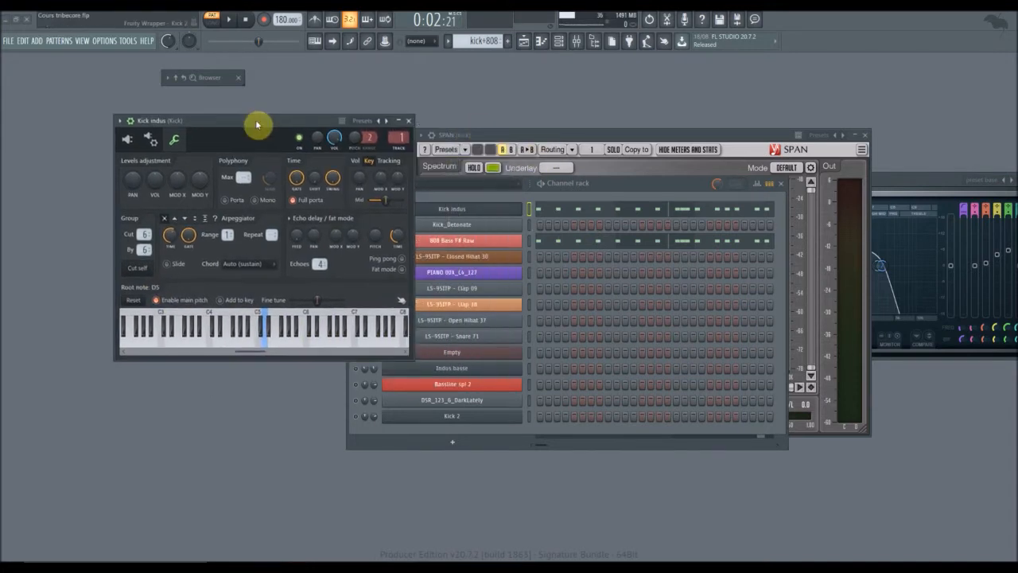
pyautogui.click(405, 121)
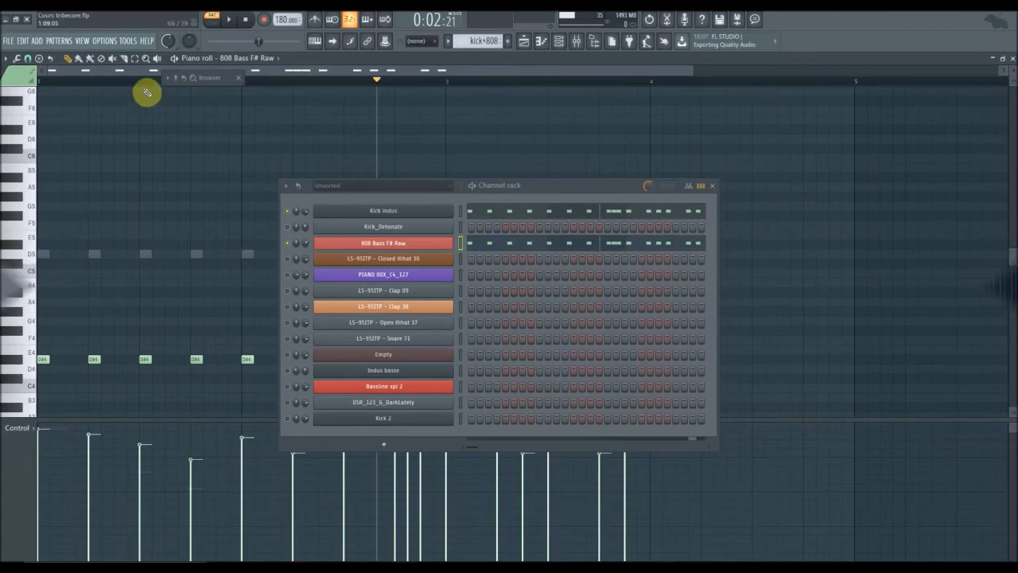
pyautogui.click(1012, 58)
pyautogui.press('space')
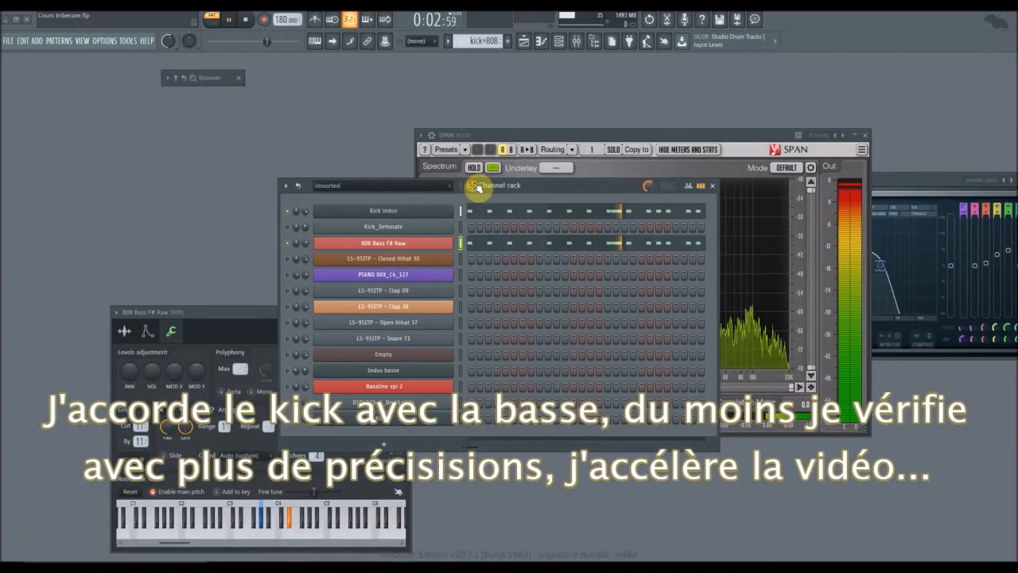
# Open SPAN Plus on the mixer's 808 track, shift the channel rack clear of it and examine the bass's low-frequency peak
pyautogui.click(518, 196)
pyautogui.moveTo(597, 188)
pyautogui.mouseDown()
pyautogui.moveTo(336, 192)
pyautogui.moveTo(591, 187)
pyautogui.mouseUp()
pyautogui.click(577, 42)
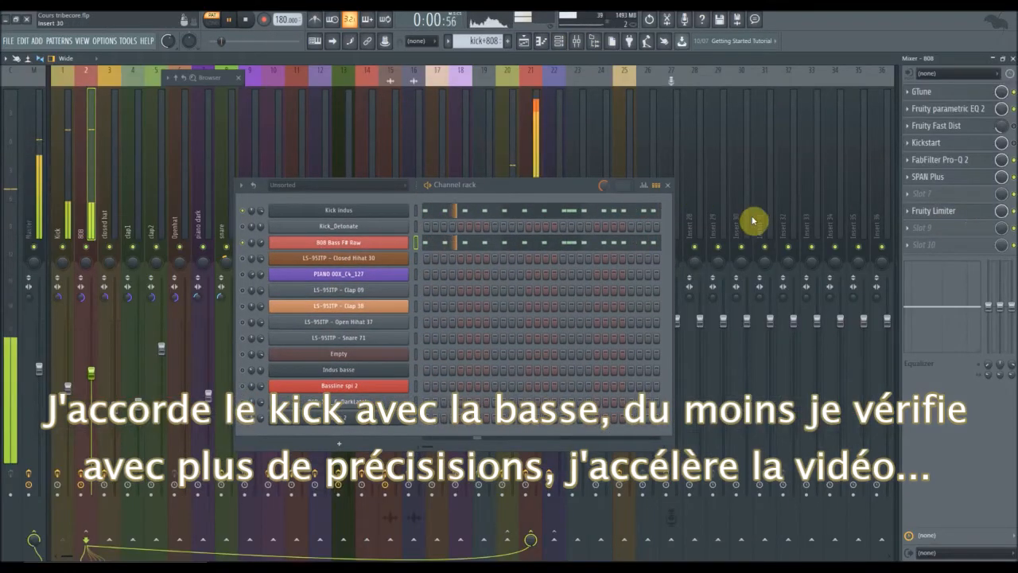
pyautogui.click(955, 178)
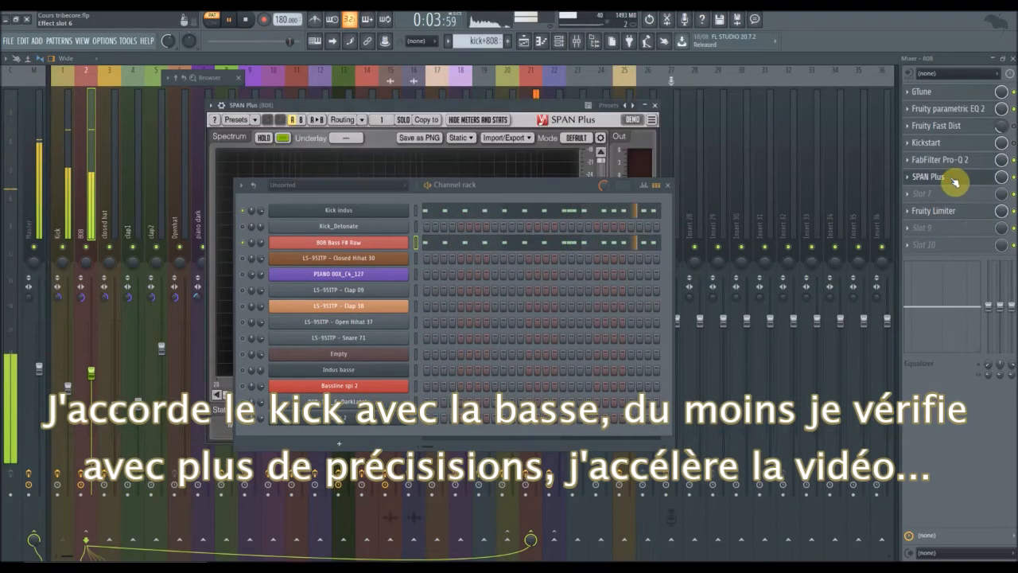
pyautogui.moveTo(546, 194); pyautogui.dragTo(734, 250)
pyautogui.moveTo(296, 213)
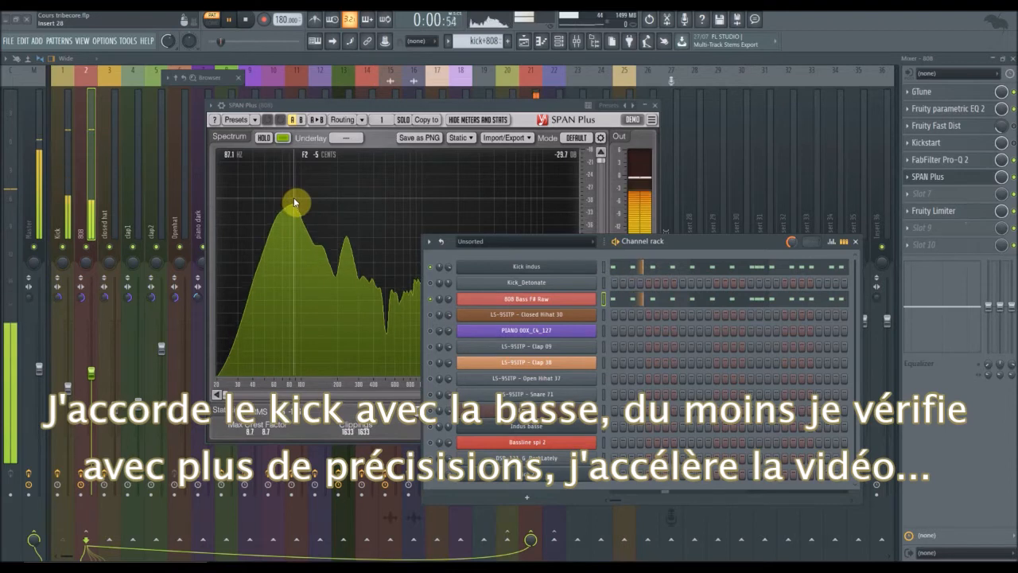
# Move GTune down the 808 track's effect chain to directly below FabFilter Pro-Q 2 and check its tuner display
pyautogui.click(932, 97)
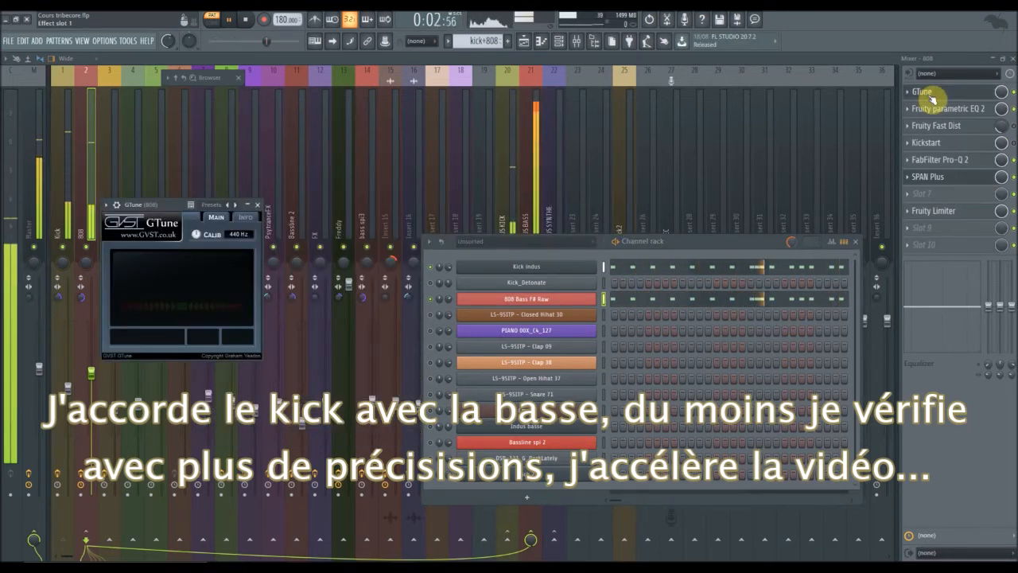
pyautogui.click(911, 95)
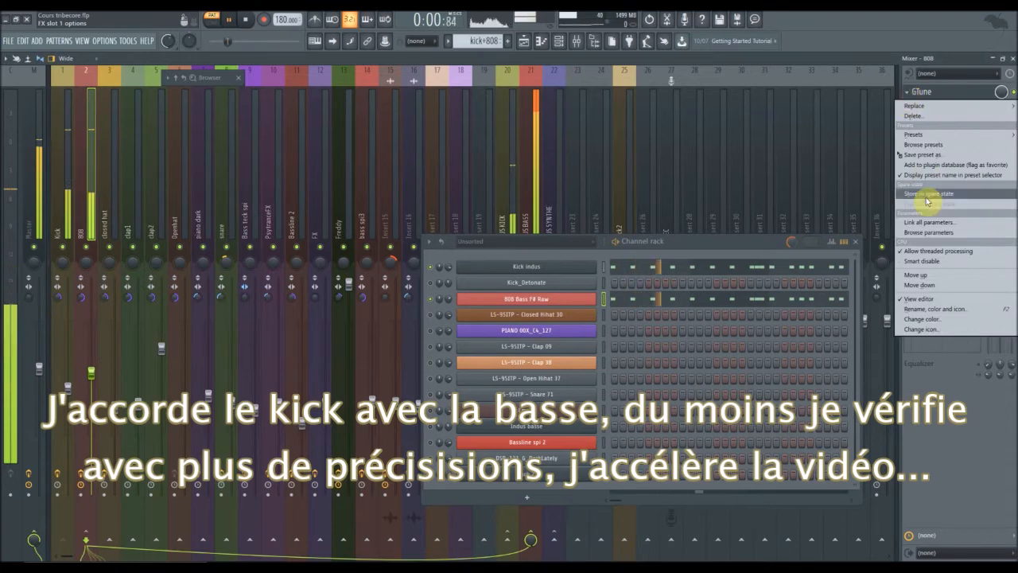
pyautogui.click(935, 286)
pyautogui.click(905, 112)
pyautogui.click(923, 301)
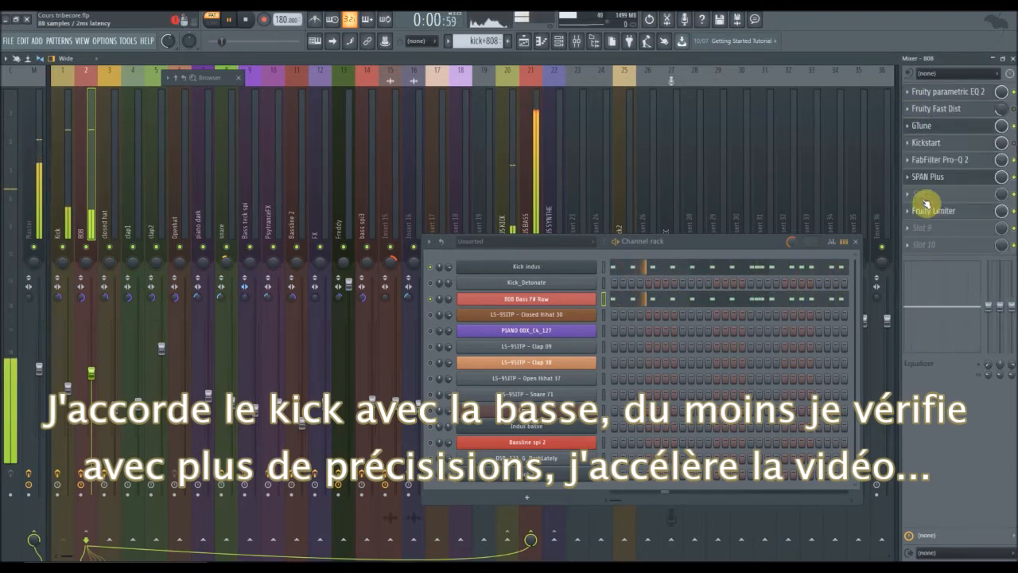
pyautogui.click(907, 127)
pyautogui.click(934, 322)
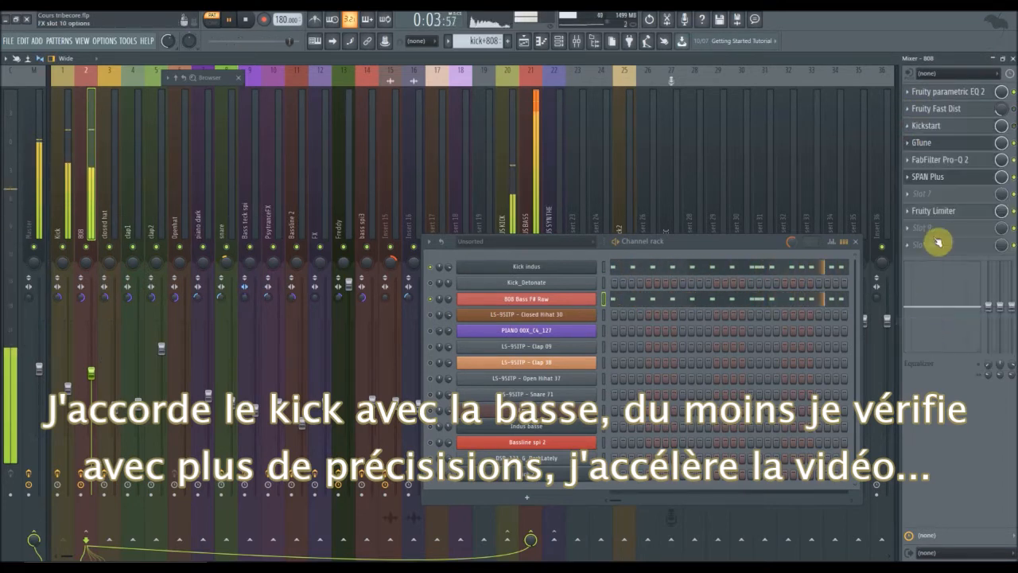
pyautogui.click(909, 145)
pyautogui.click(934, 321)
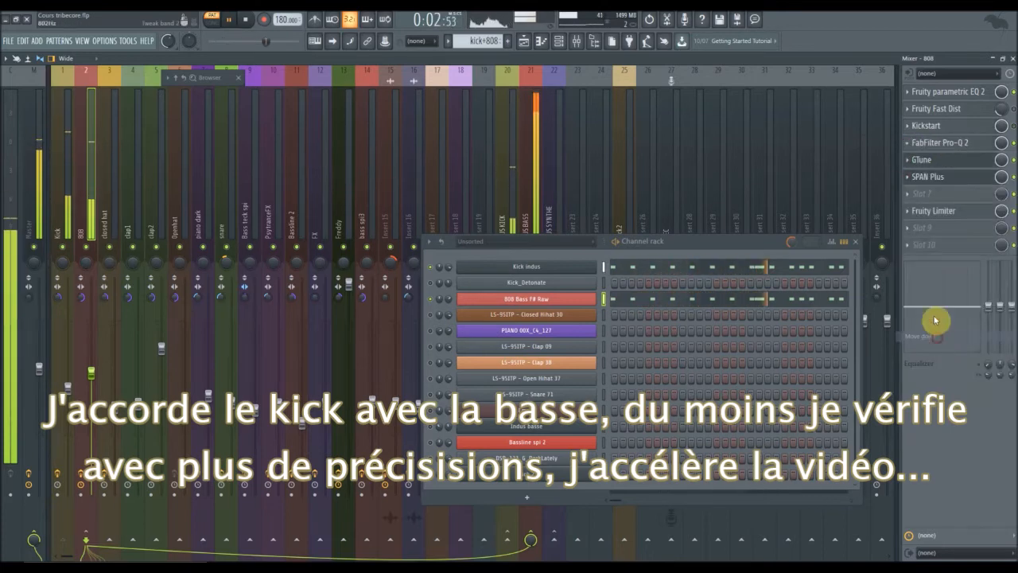
pyautogui.click(935, 164)
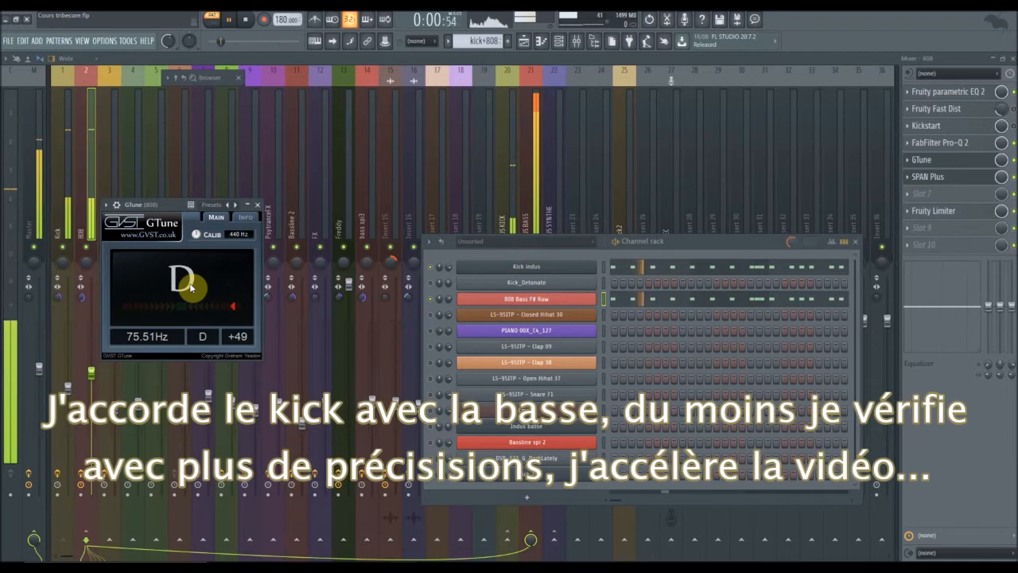
pyautogui.click(257, 206)
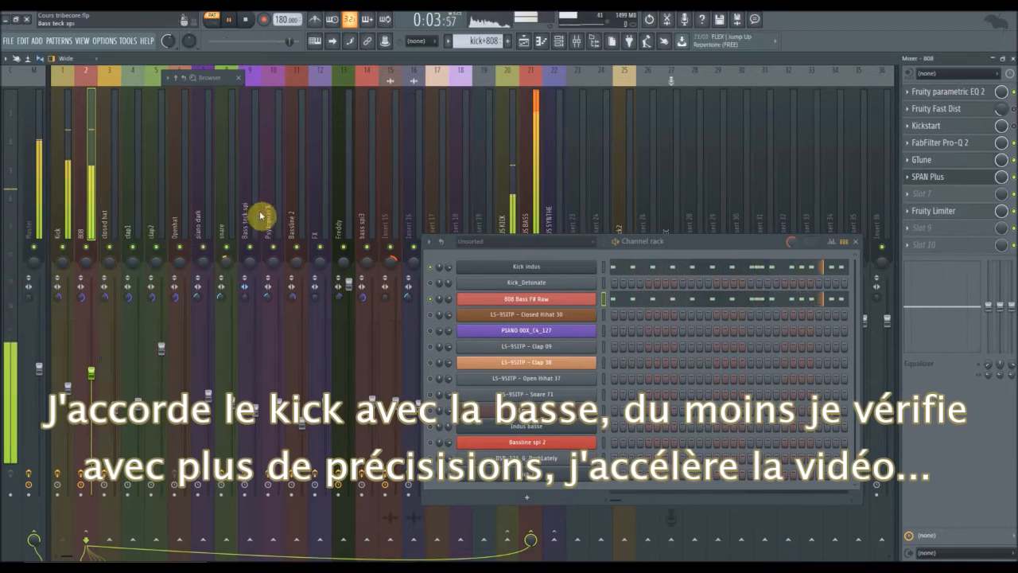
# On the Kick mixer track, move GTune down to directly below FabFilter Pro-Q 2 and open its tuner display
pyautogui.click(74, 190)
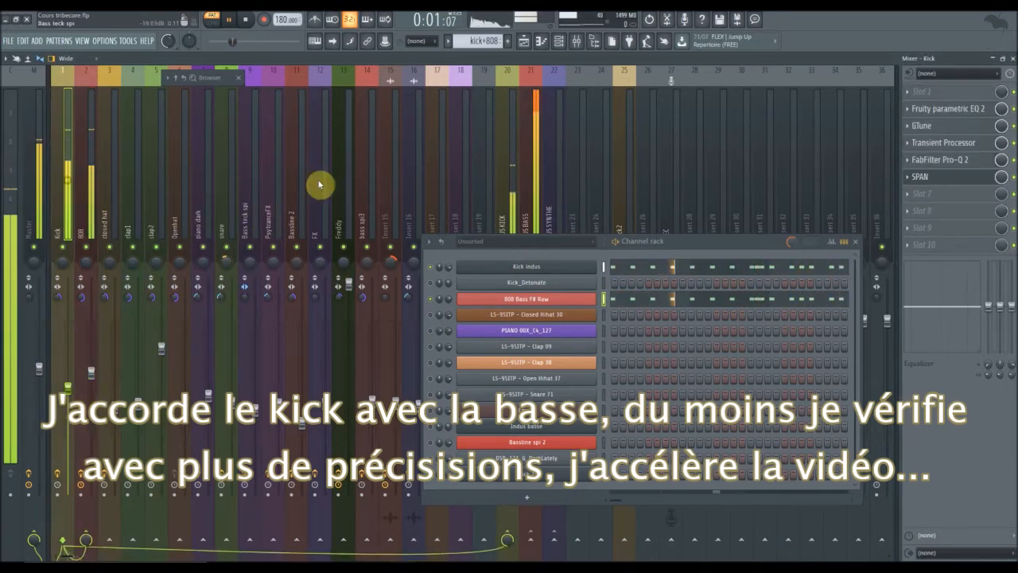
pyautogui.click(934, 131)
pyautogui.rightClick(913, 133)
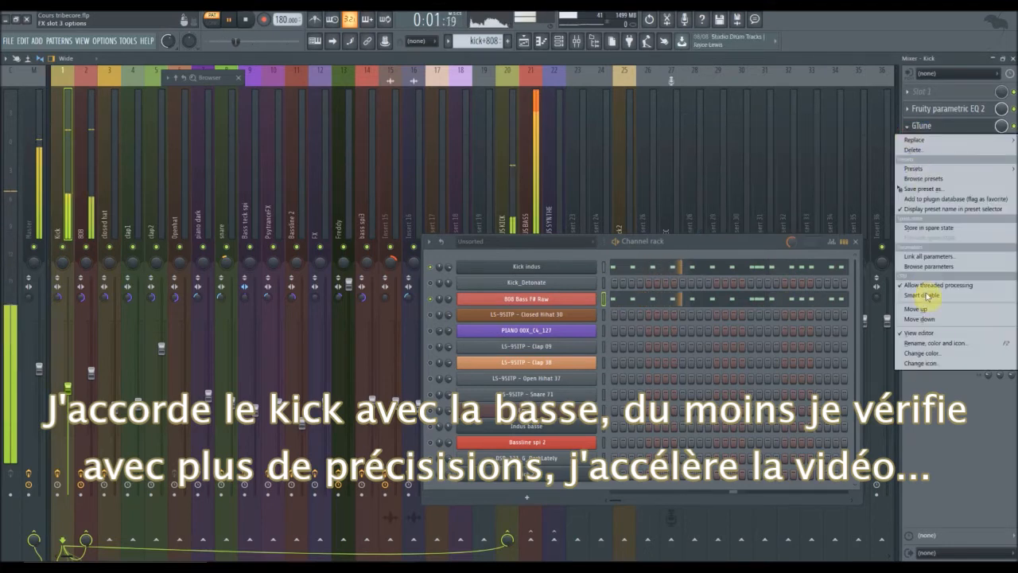
pyautogui.click(927, 320)
pyautogui.rightClick(916, 143)
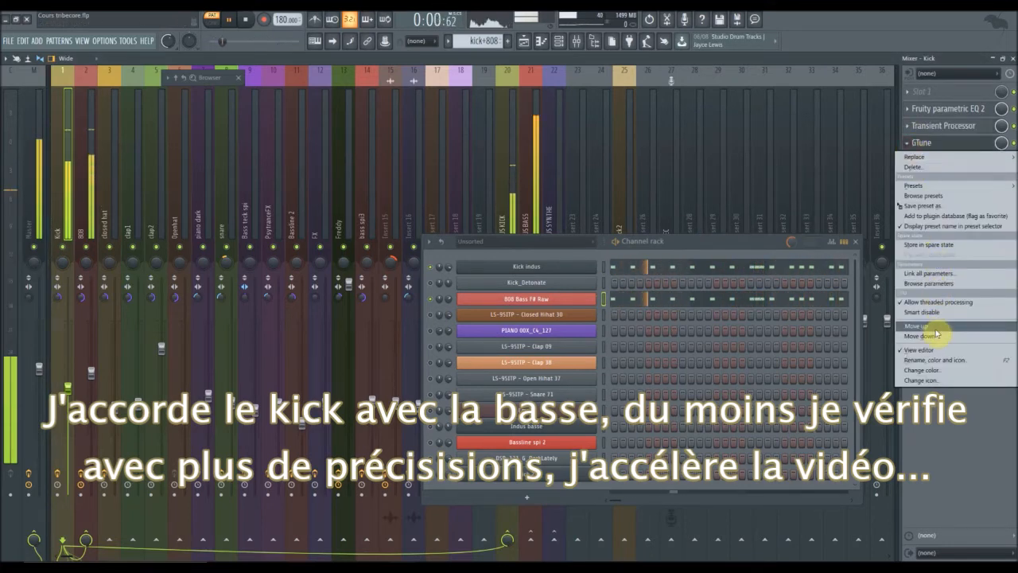
pyautogui.click(935, 336)
pyautogui.click(936, 162)
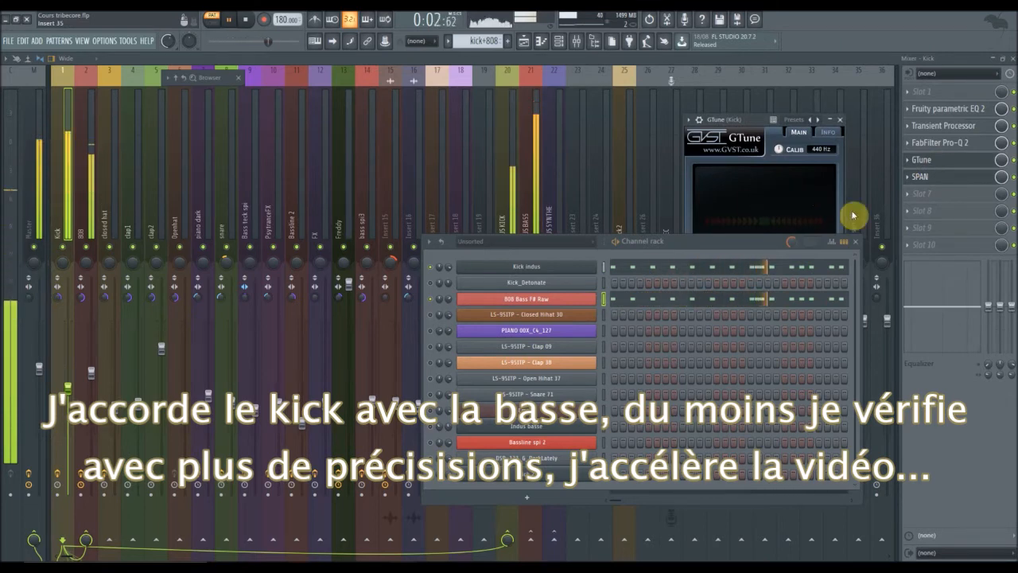
# Compare the low-frequency peaks of the kick and the bass using the Kick track's SPAN and the 808 track's SPAN Plus
pyautogui.click(939, 177)
pyautogui.moveTo(711, 244); pyautogui.dragTo(708, 349)
pyautogui.moveTo(534, 224)
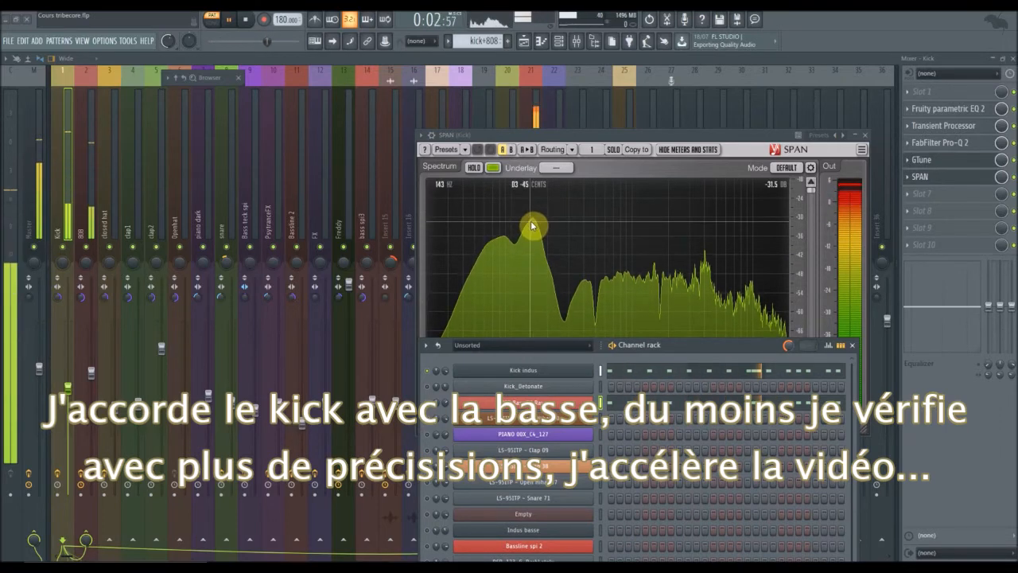
pyautogui.click(94, 185)
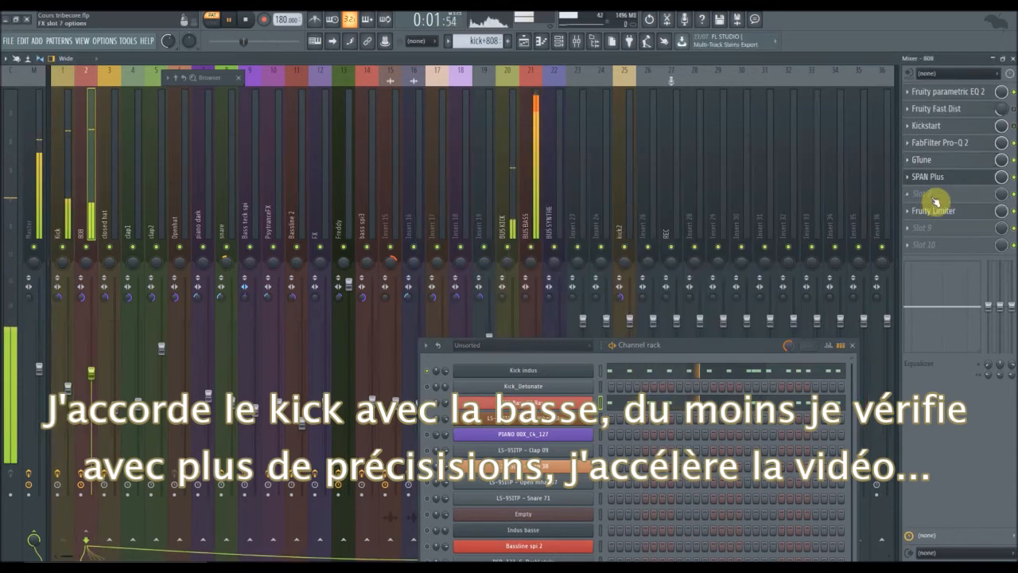
pyautogui.click(936, 178)
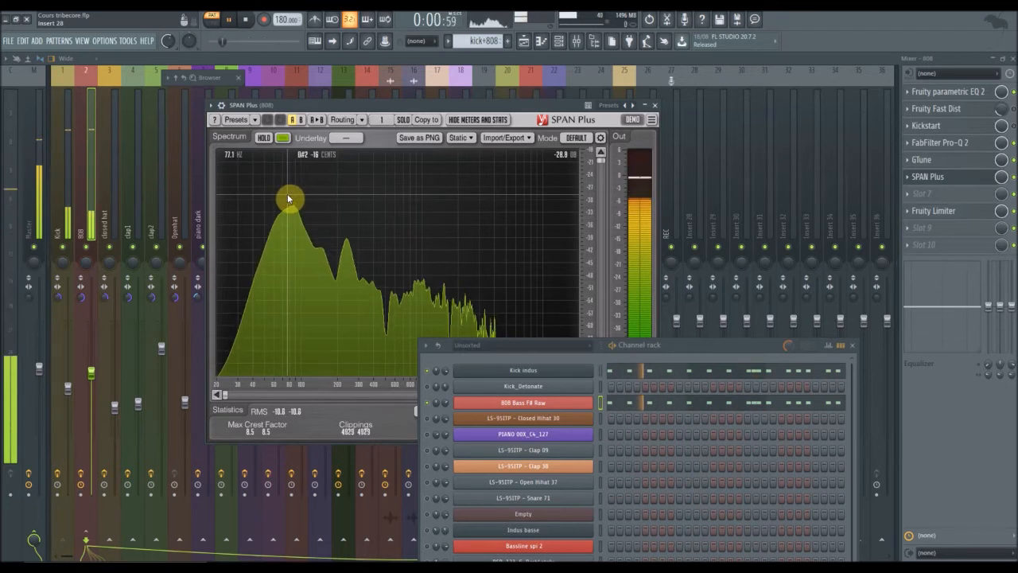
# Select all notes in the 808 Bass F# Raw piano roll and transpose them to E4, also trying them at C4
pyautogui.click(643, 402)
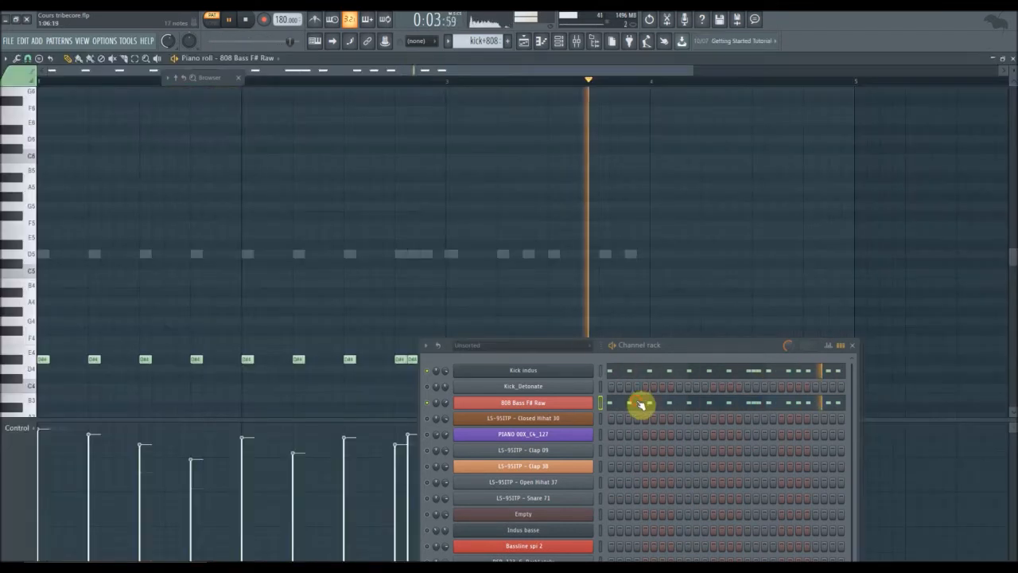
pyautogui.rightClick(135, 60)
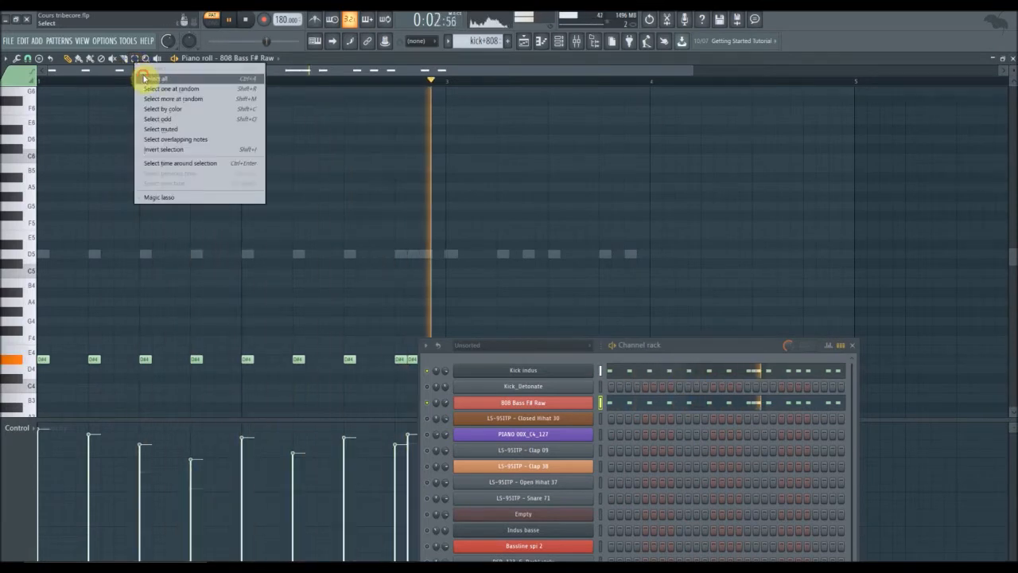
pyautogui.click(150, 78)
pyautogui.moveTo(194, 351); pyautogui.dragTo(195, 348)
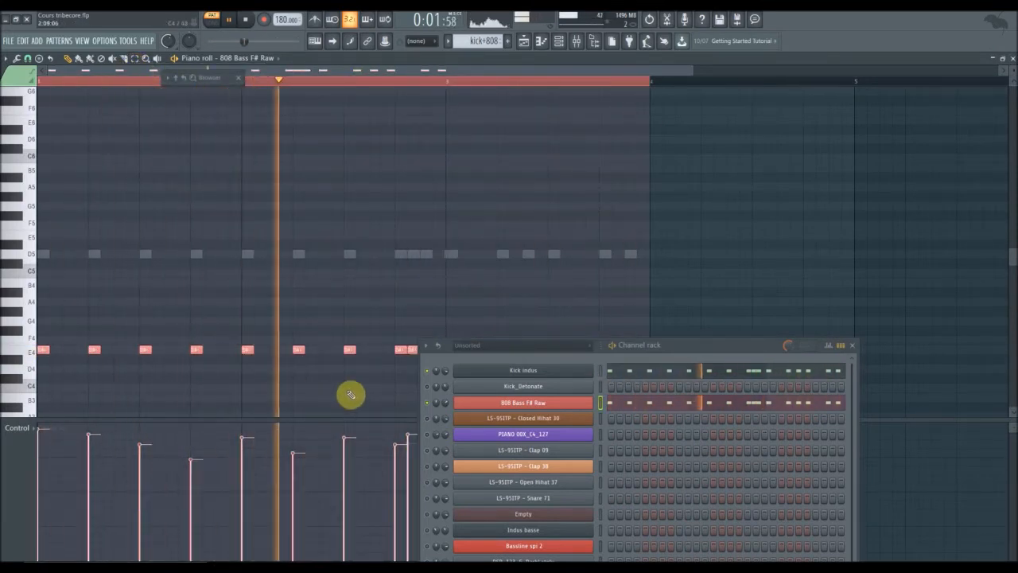
pyautogui.moveTo(196, 348); pyautogui.dragTo(186, 389)
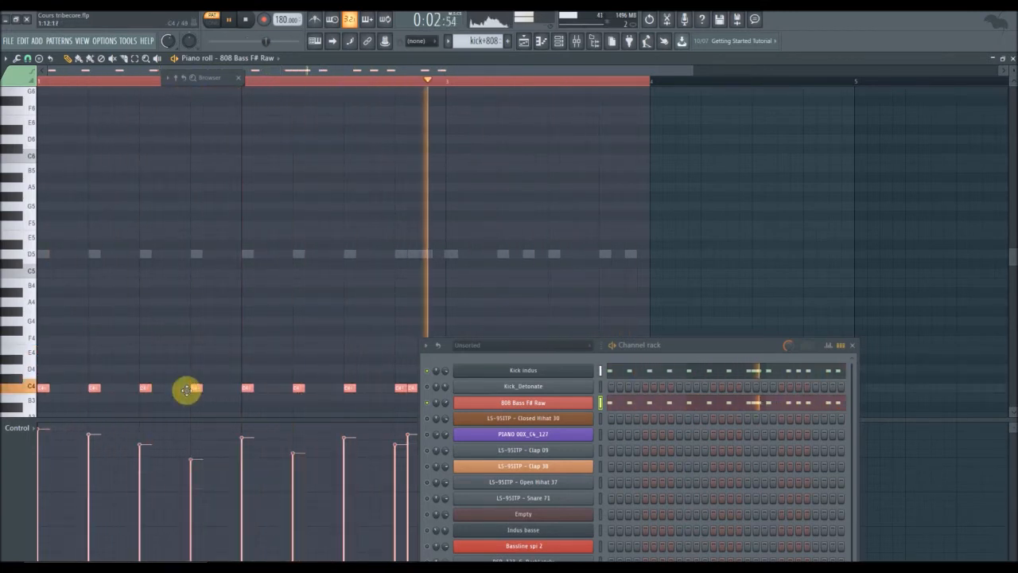
pyautogui.moveTo(186, 390); pyautogui.dragTo(157, 344)
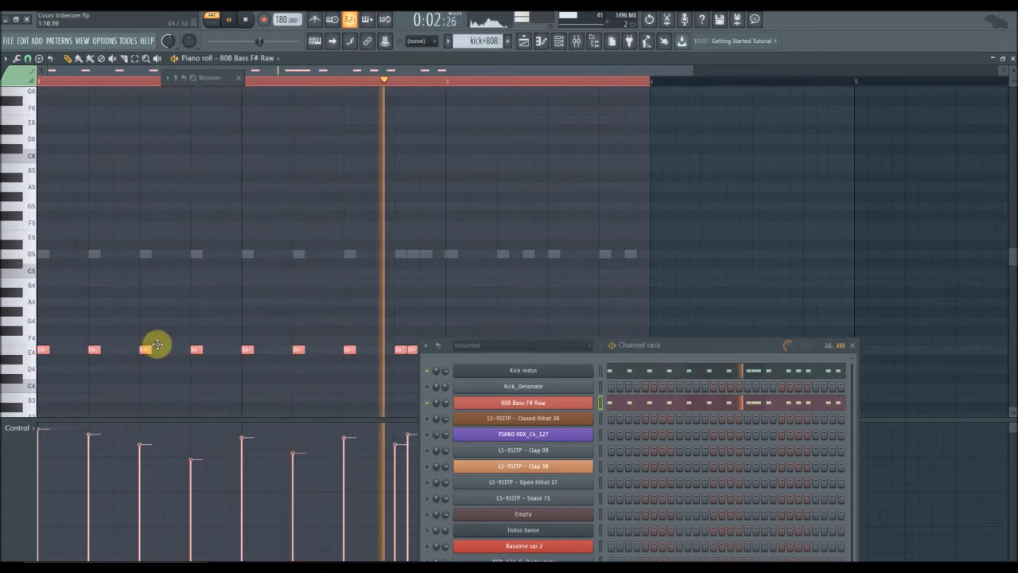
# Set the 808 Bass F# Raw channel's root note to D5 after auditioning root notes such as C4, E4 and G4
pyautogui.click(510, 404)
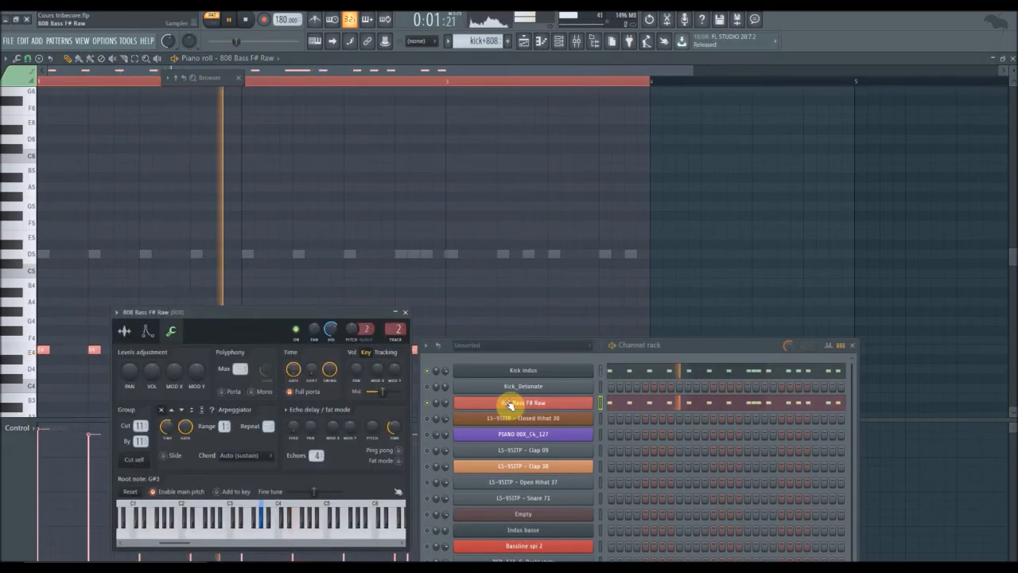
pyautogui.rightClick(295, 528)
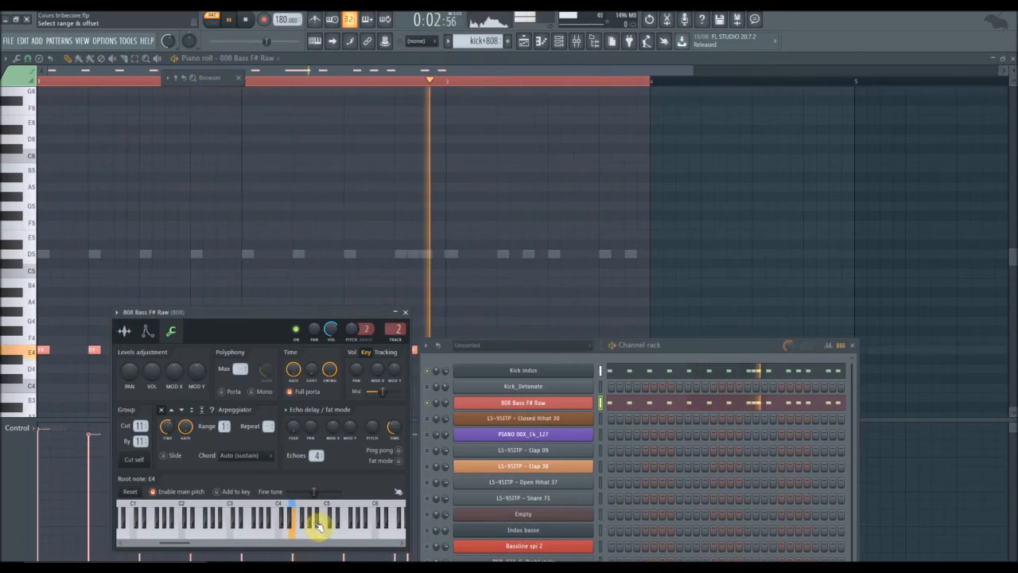
pyautogui.rightClick(280, 528)
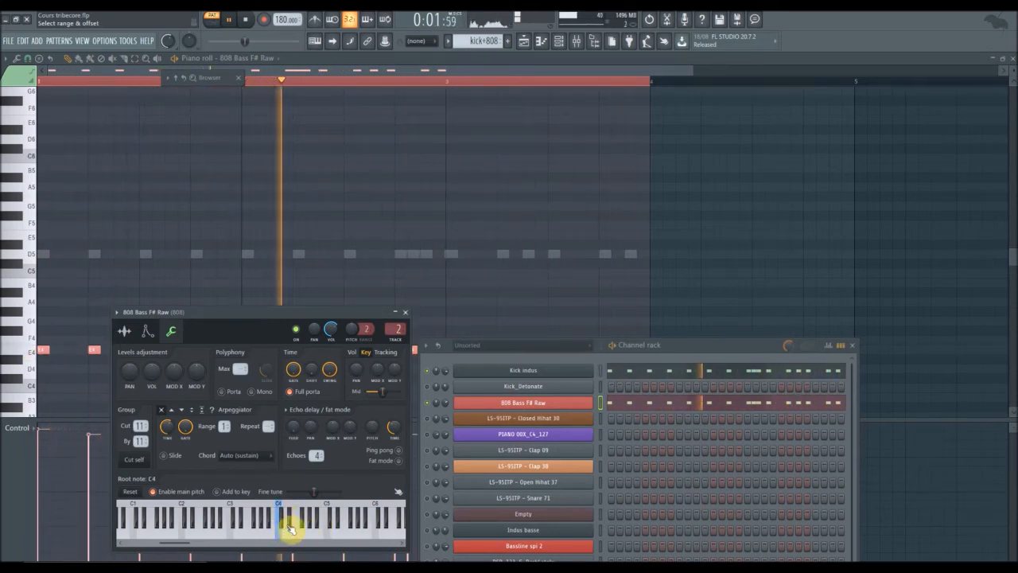
pyautogui.rightClick(296, 531)
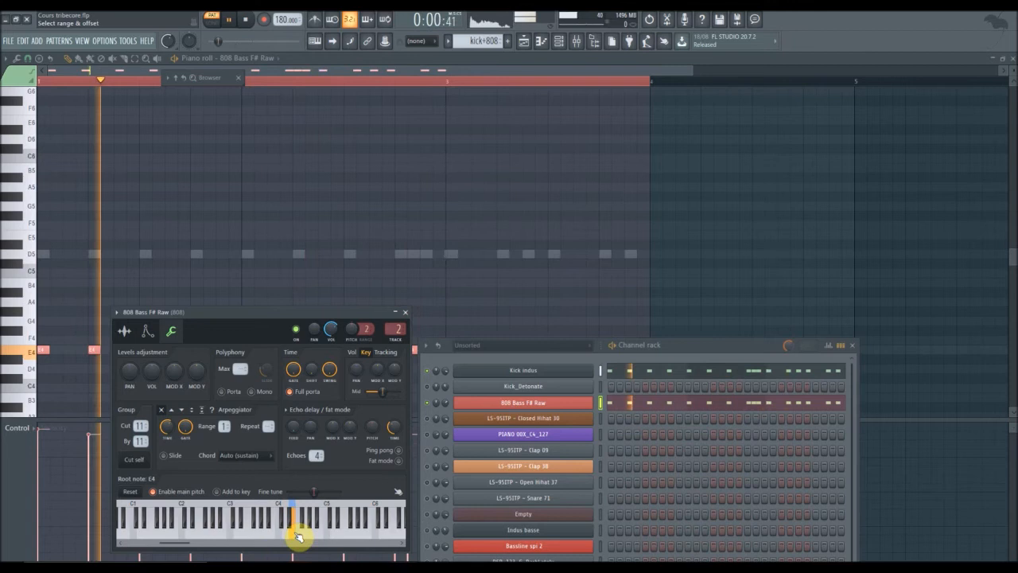
pyautogui.rightClick(280, 528)
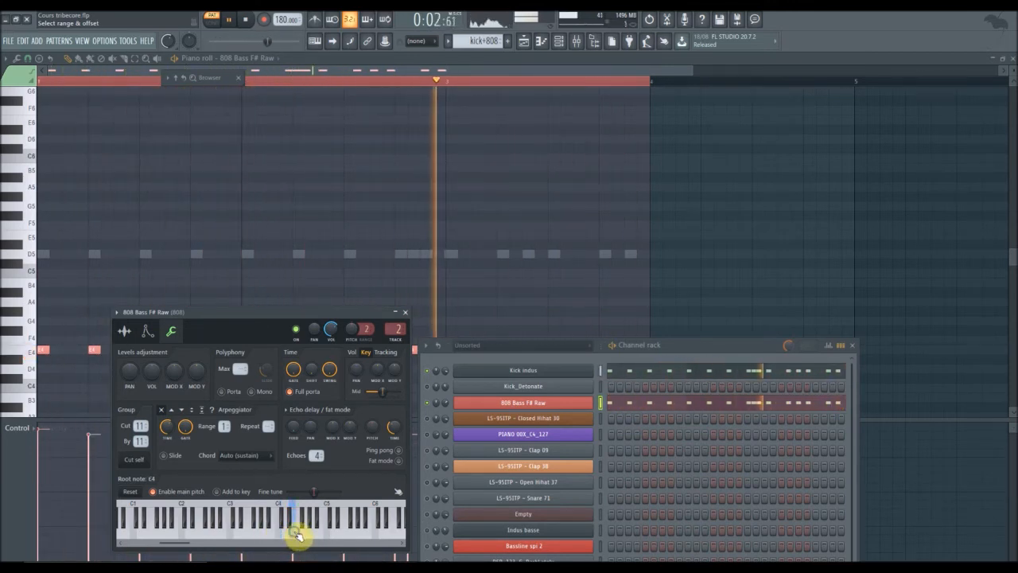
pyautogui.rightClick(301, 535)
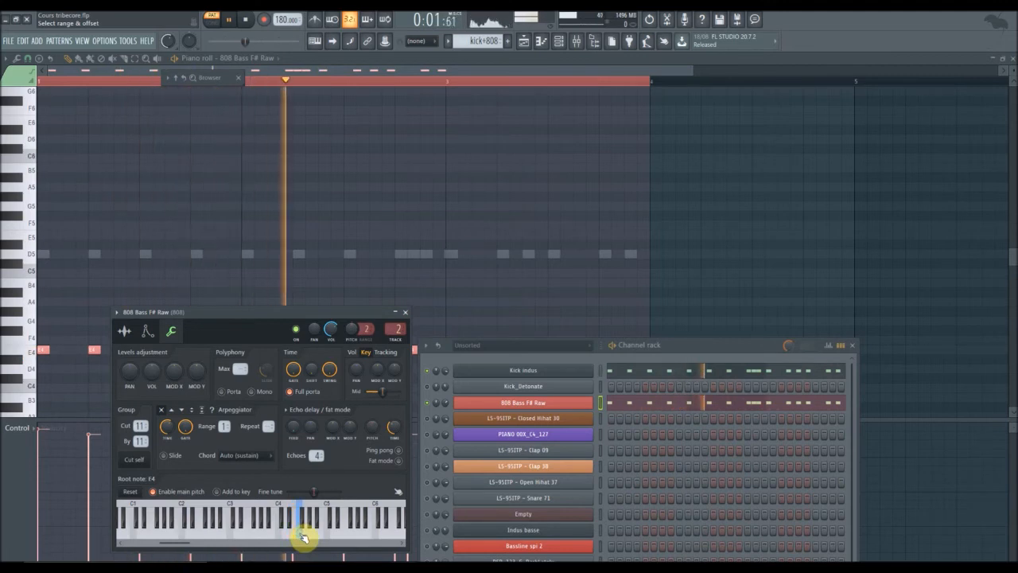
pyautogui.rightClick(315, 535)
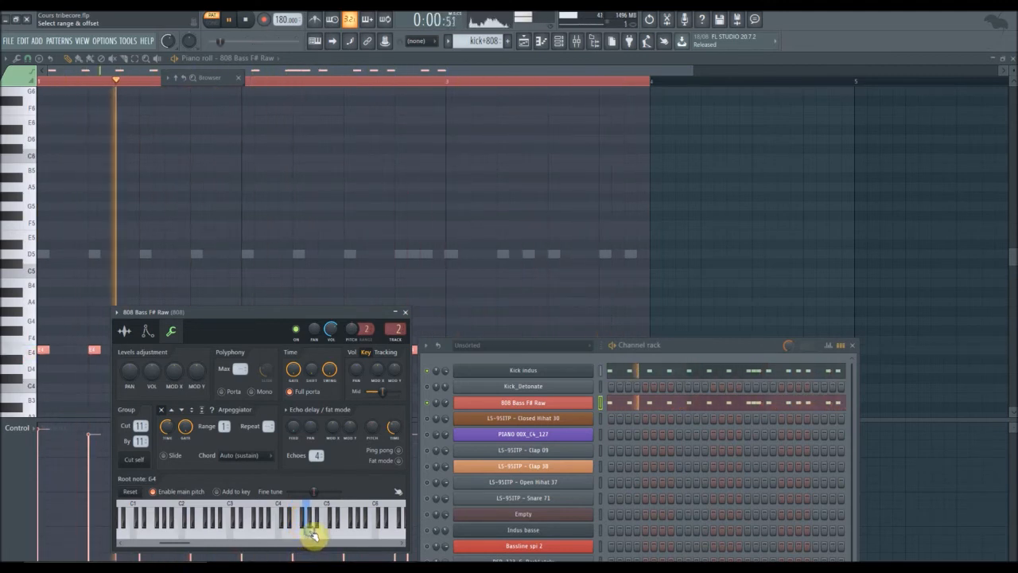
pyautogui.rightClick(334, 534)
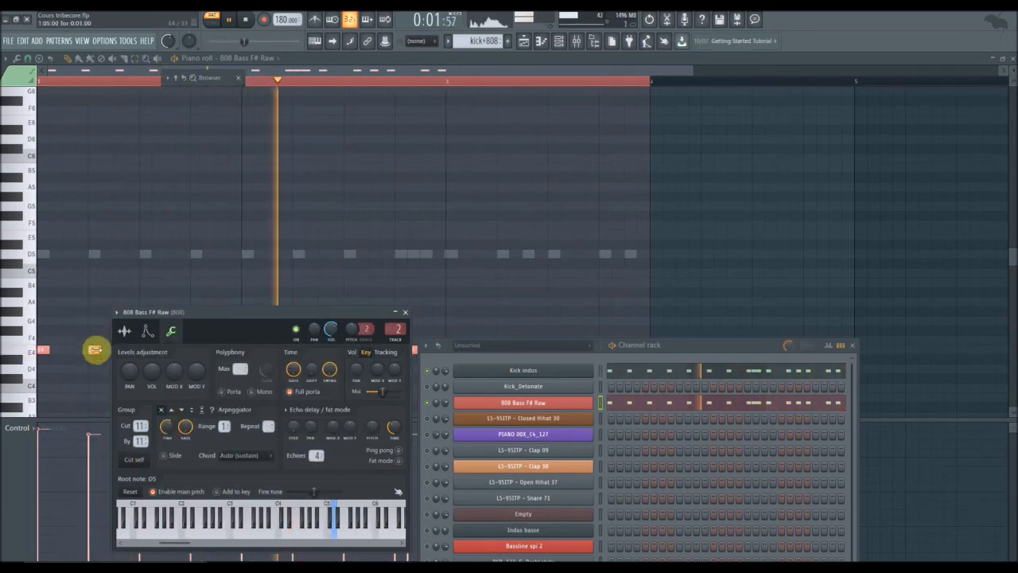
# Transpose the selected 808 bass notes down to D4 and reopen the 808 Bass F# Raw channel settings
pyautogui.moveTo(94, 350); pyautogui.dragTo(82, 371)
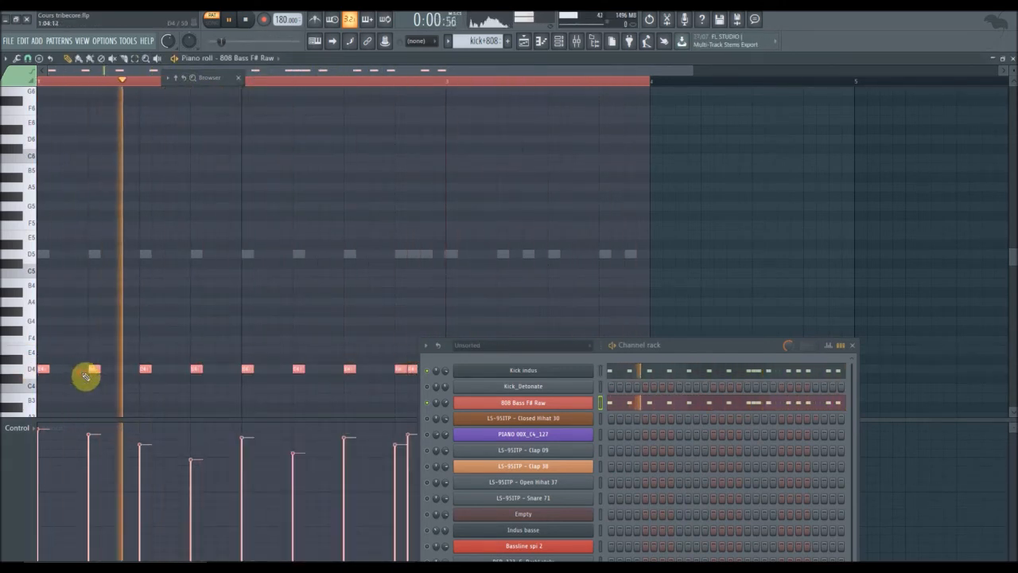
pyautogui.click(561, 403)
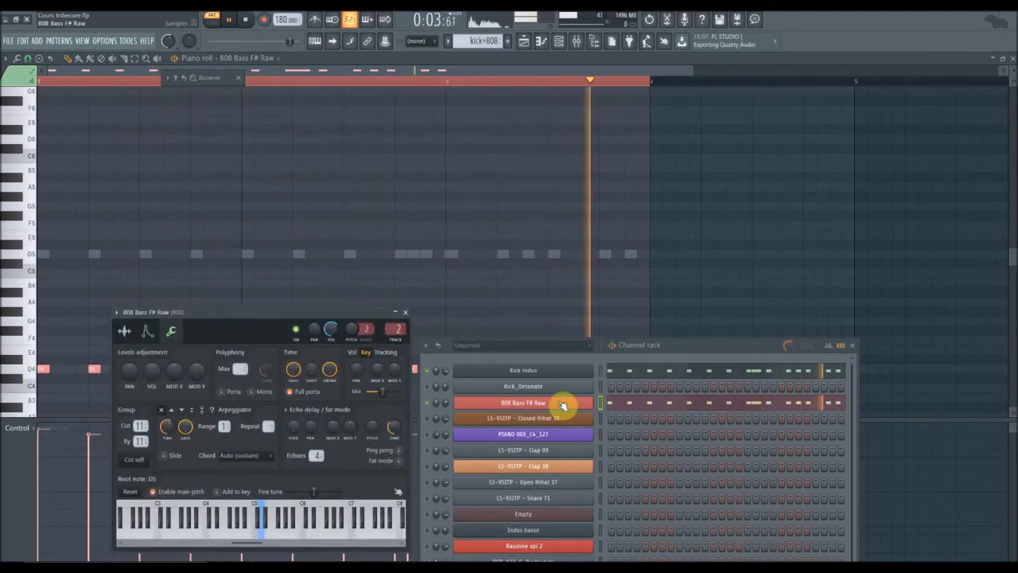
# Set the 808 Bass F# Raw channel's root note to D4 after also trying C5, and close its settings
pyautogui.rightClick(214, 525)
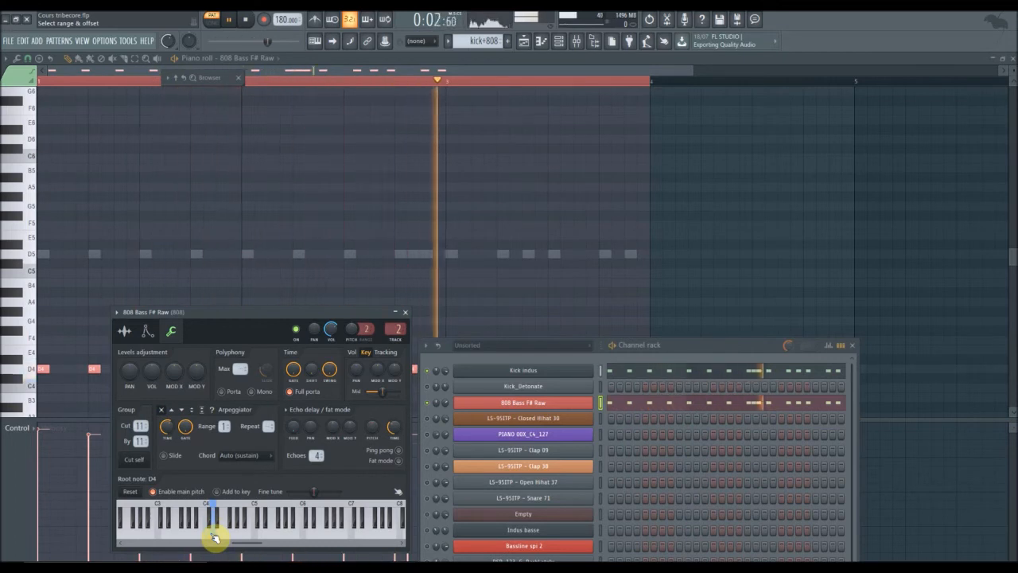
pyautogui.rightClick(257, 529)
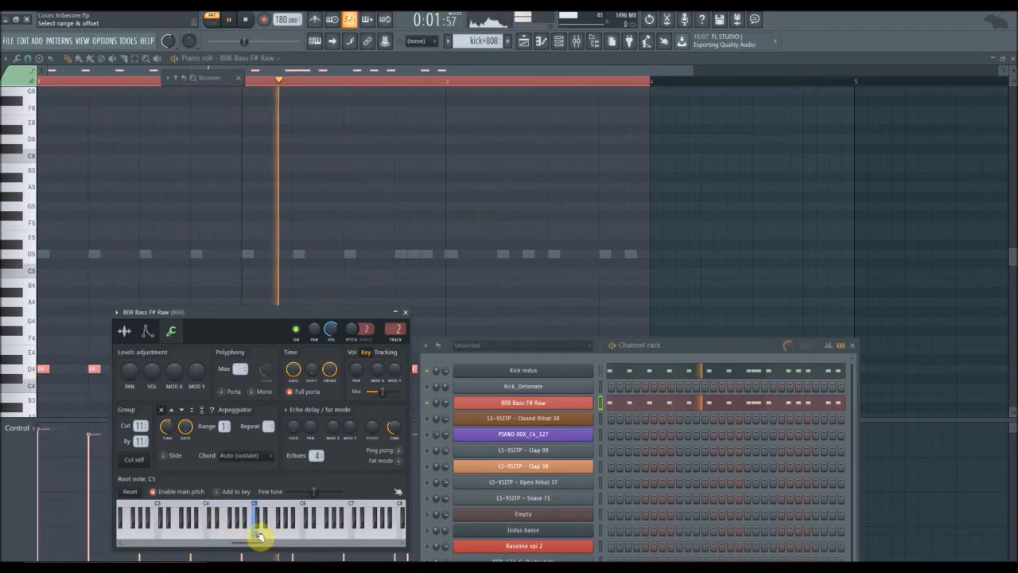
pyautogui.rightClick(209, 536)
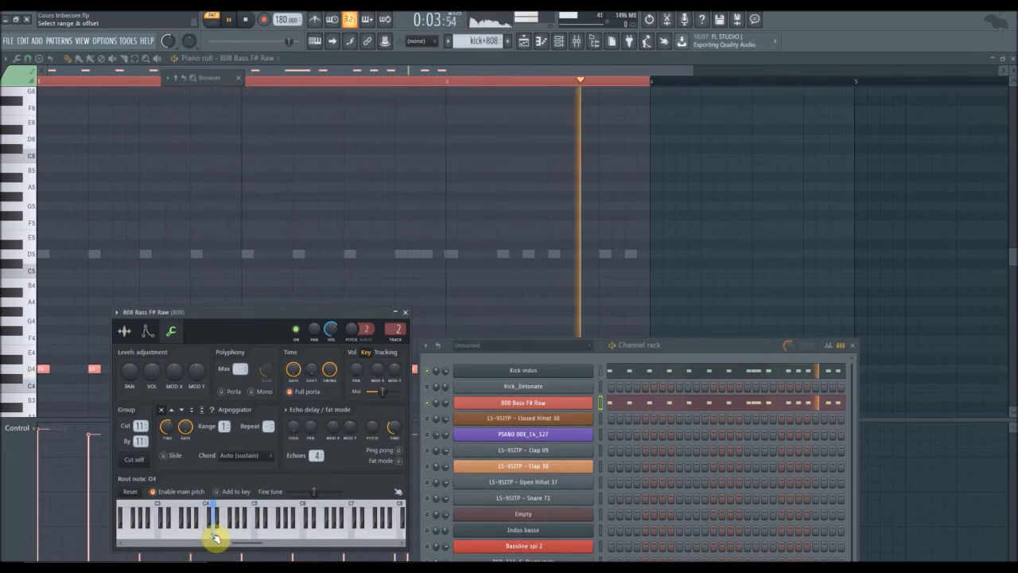
pyautogui.click(406, 312)
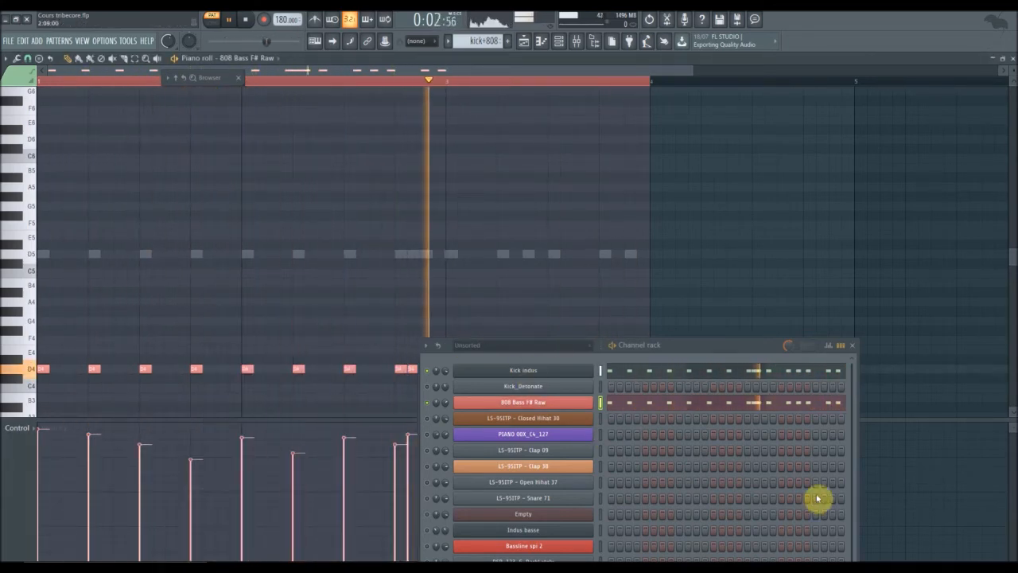
# Return to the mixer, close the 808 track's SPAN Plus and open SPAN on the Kick track
pyautogui.click(1011, 58)
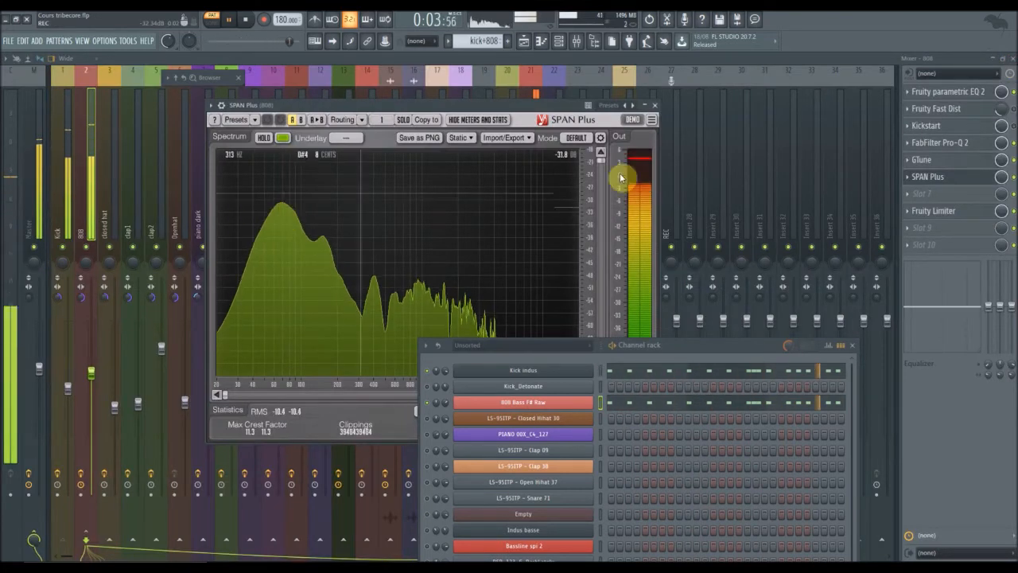
pyautogui.click(655, 105)
pyautogui.click(66, 207)
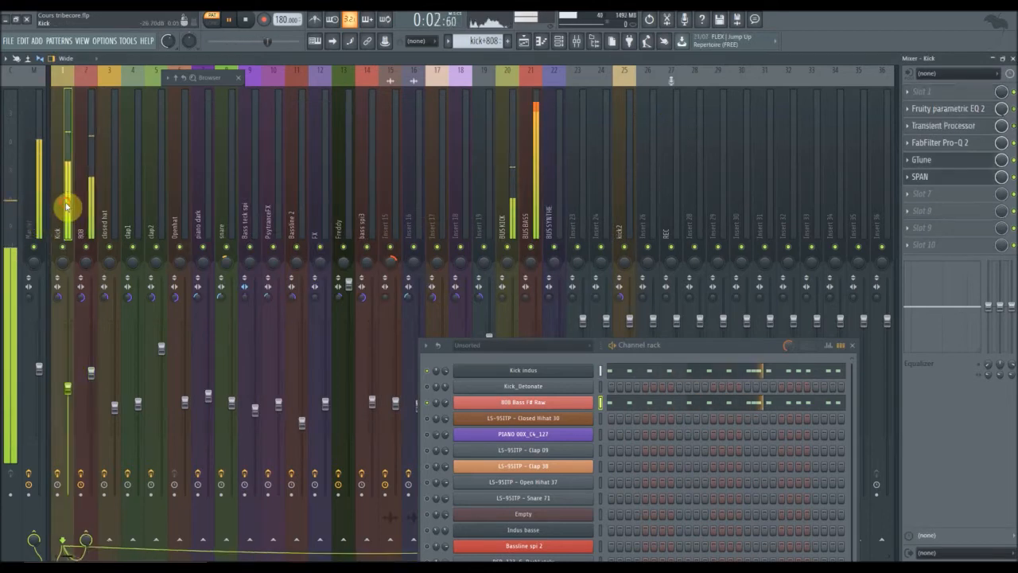
pyautogui.click(939, 180)
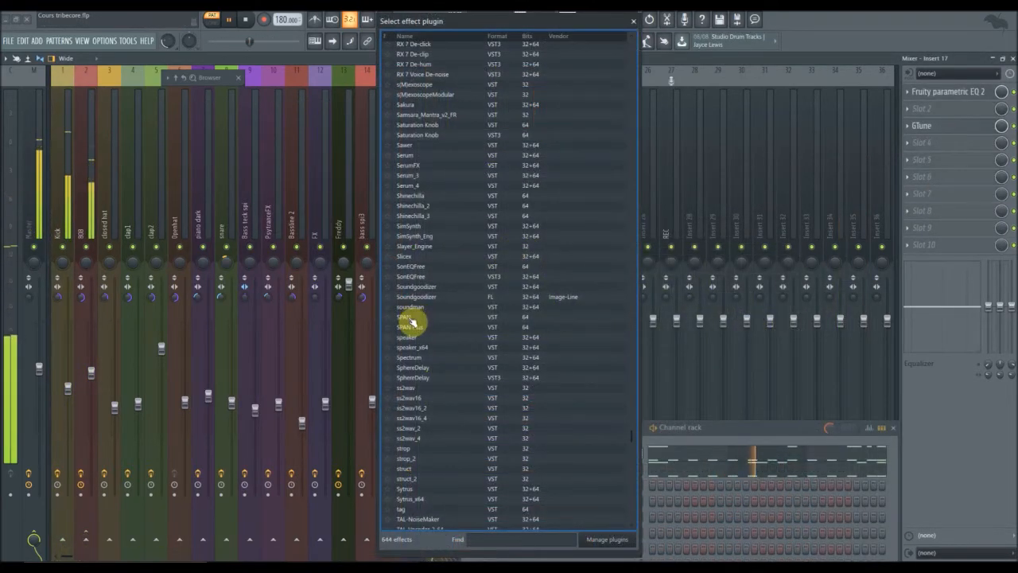
# Replace GTune with SPAN on the Insert 17 mixer track and examine the low-frequency peak of its spectrum
pyautogui.click(411, 320)
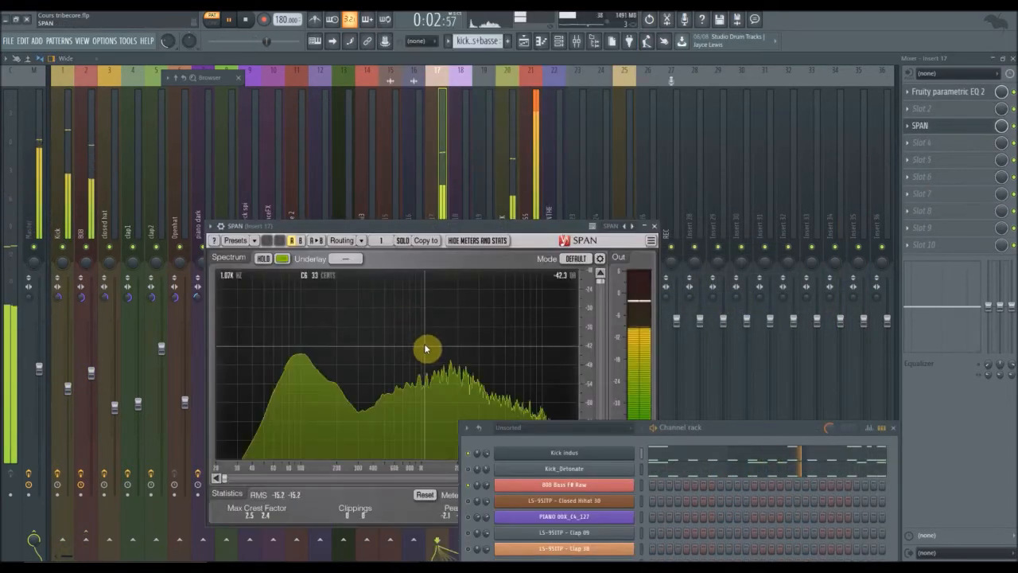
pyautogui.moveTo(408, 227); pyautogui.dragTo(438, 213)
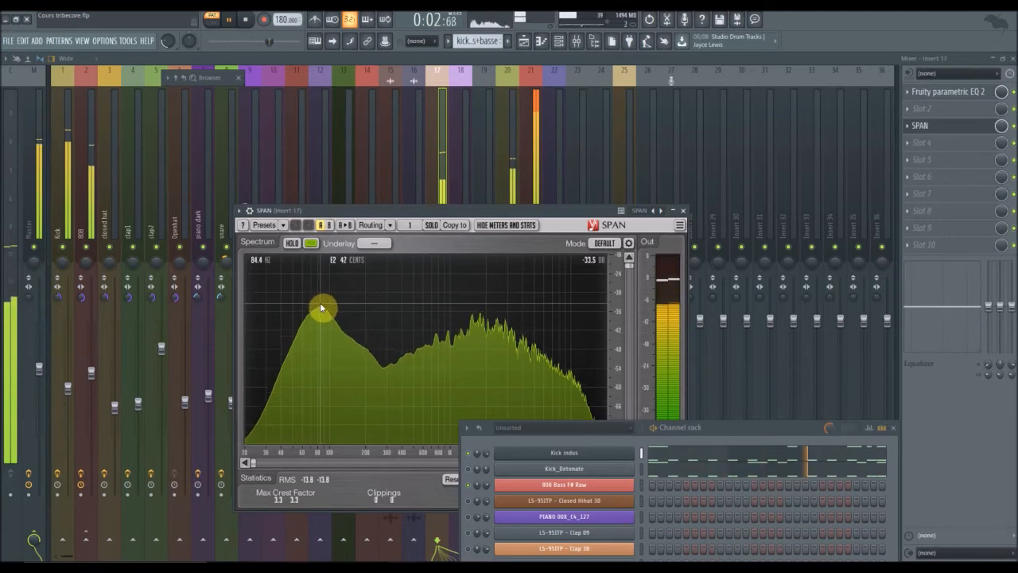
pyautogui.moveTo(504, 214); pyautogui.dragTo(555, 145)
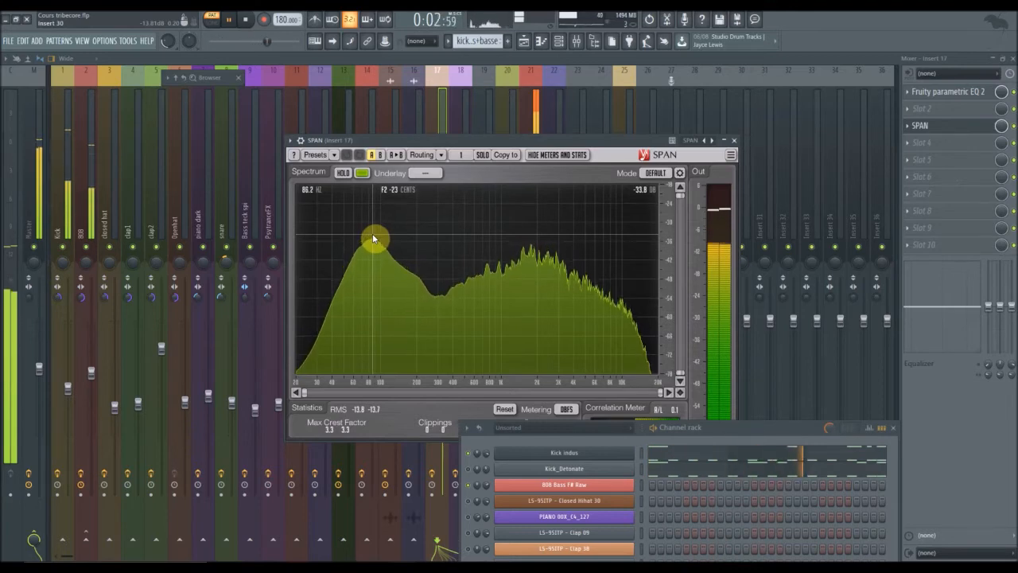
# Select all notes in the Kick 2 piano roll and transpose them down one octave, comparing with the original pitch
pyautogui.moveTo(775, 427); pyautogui.dragTo(659, 97)
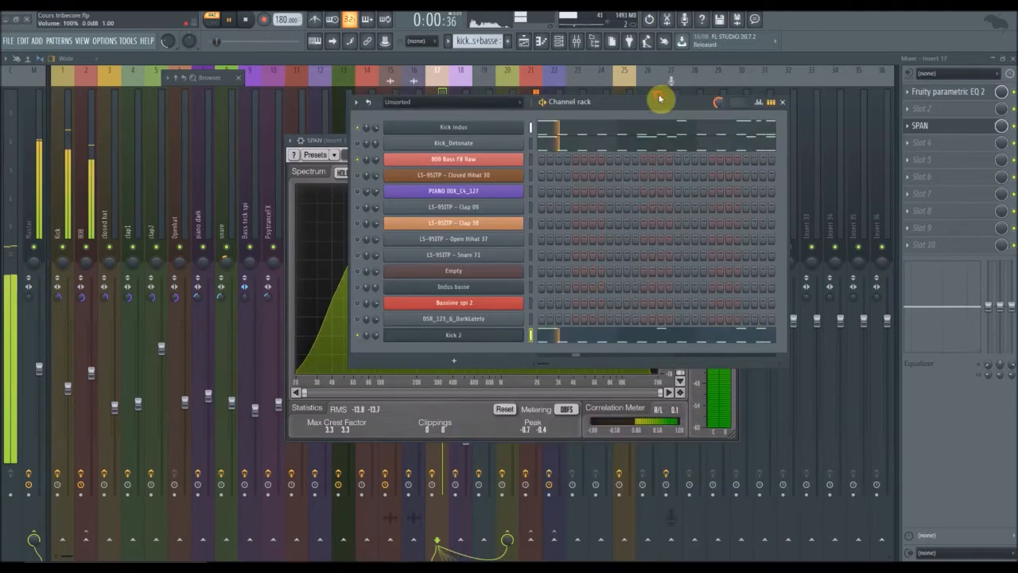
pyautogui.click(583, 334)
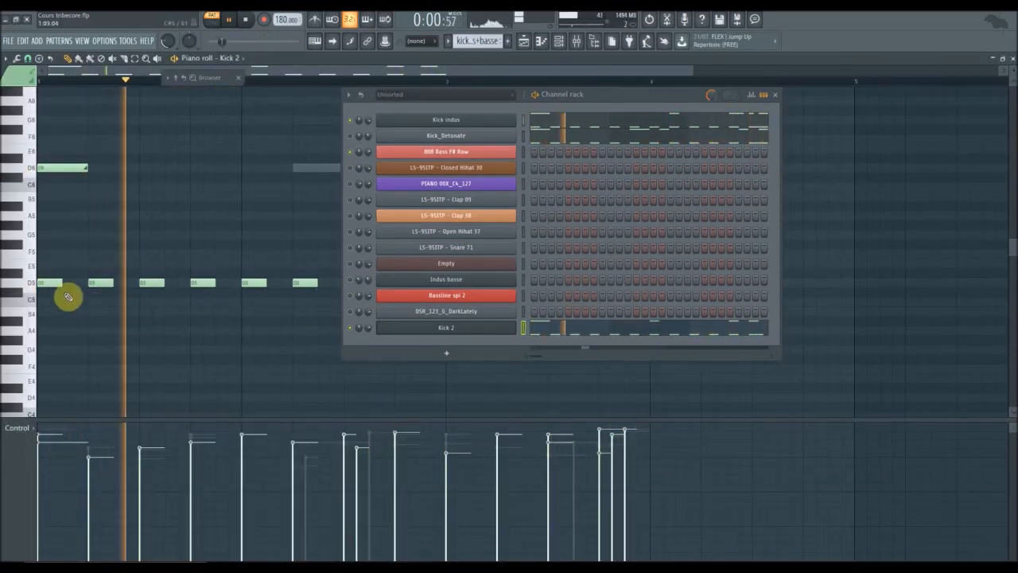
pyautogui.rightClick(134, 59)
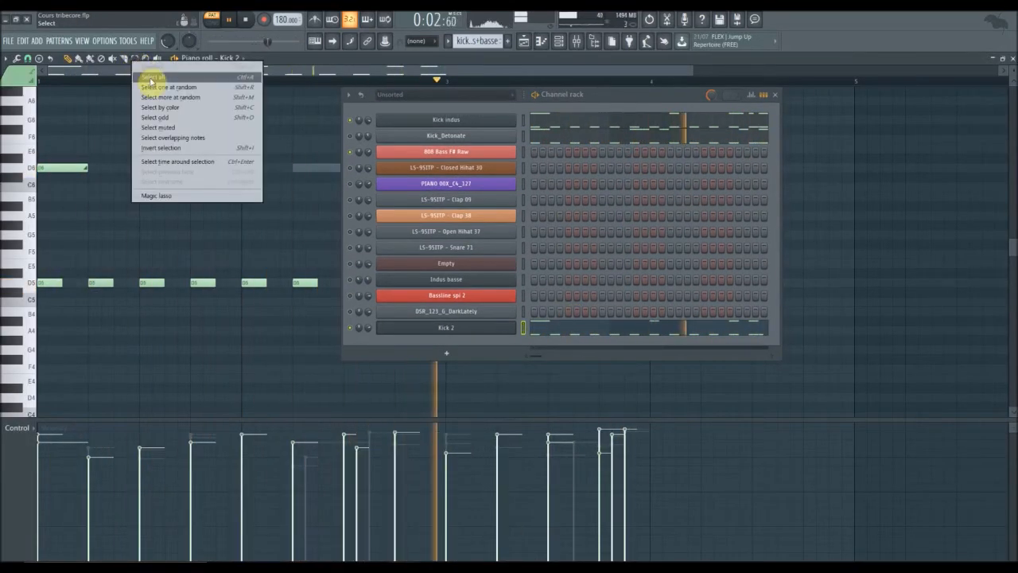
pyautogui.click(150, 77)
pyautogui.moveTo(98, 284); pyautogui.dragTo(82, 405)
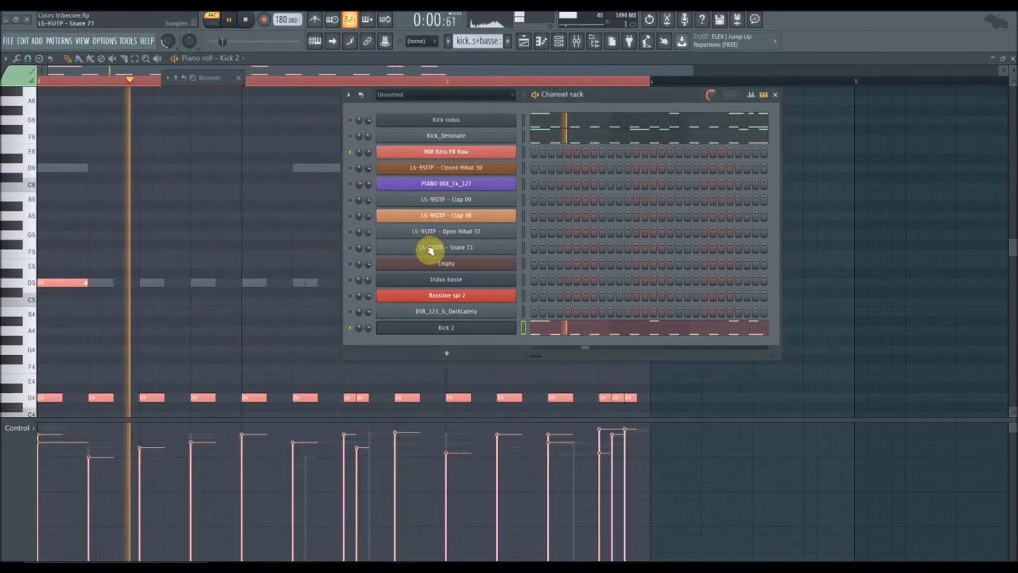
pyautogui.moveTo(49, 397); pyautogui.dragTo(49, 278)
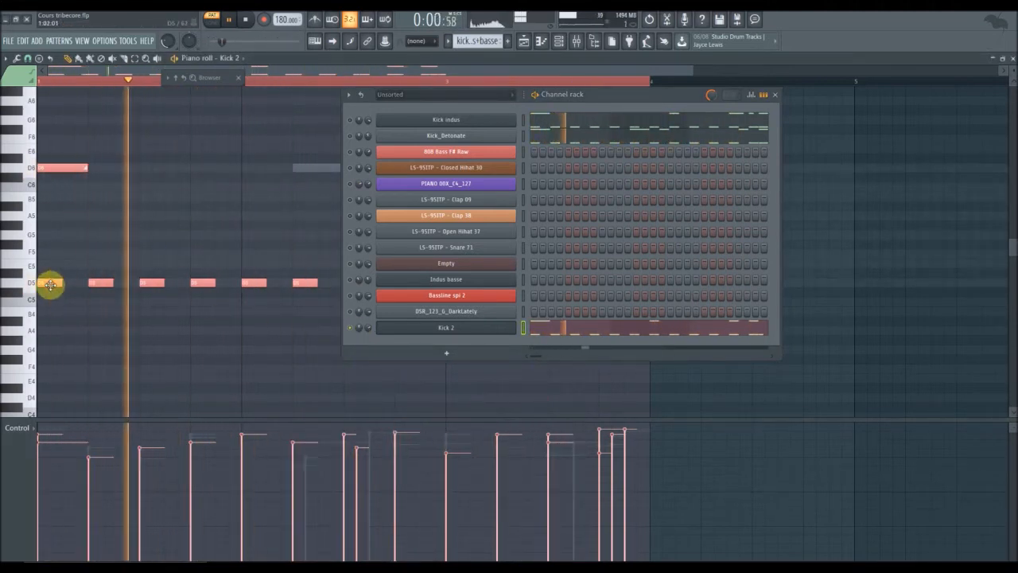
pyautogui.moveTo(49, 283); pyautogui.dragTo(48, 403)
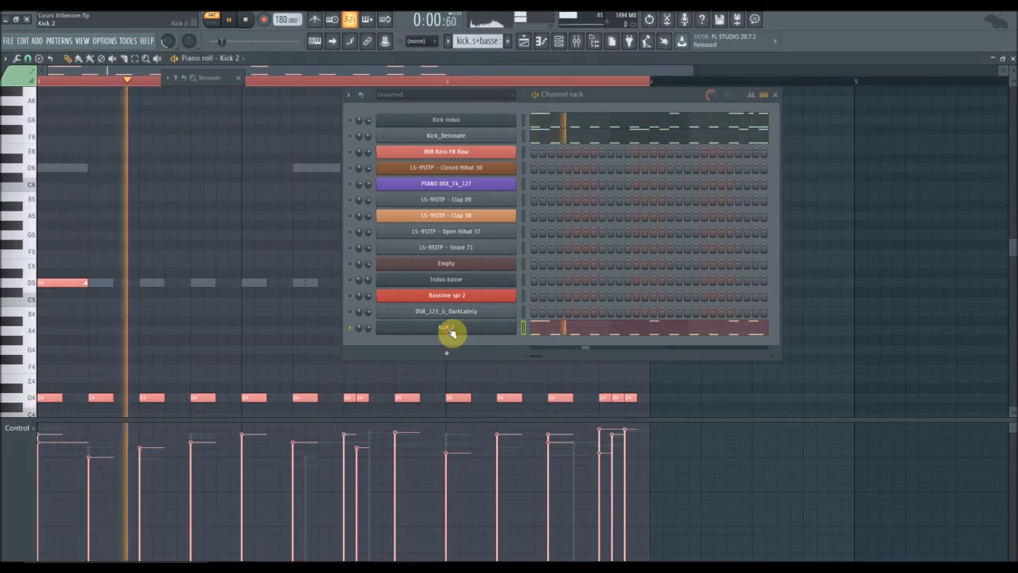
pyautogui.click(1002, 58)
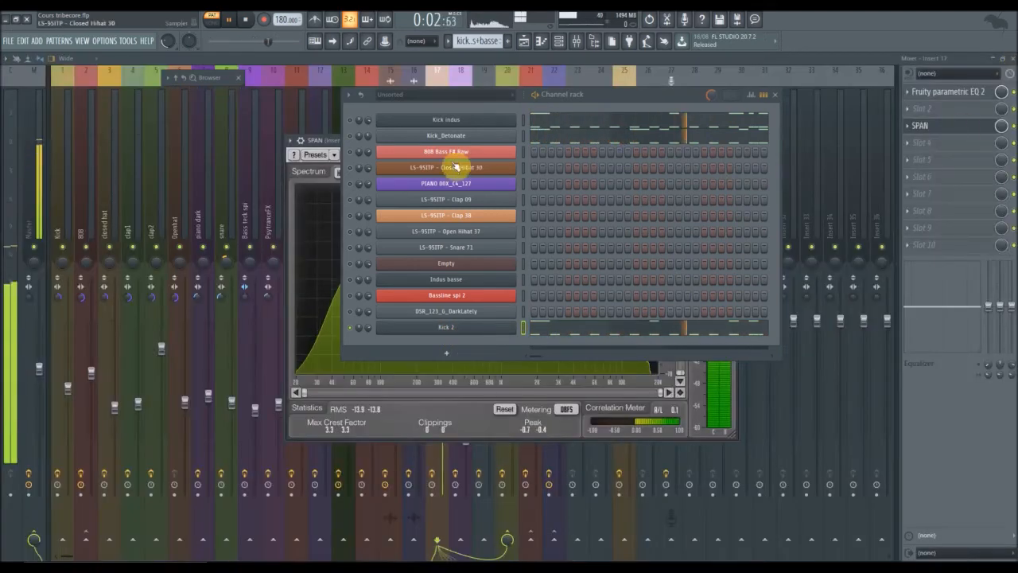
# Close the Kick track's SPAN and the mixer to clear the workspace
pyautogui.click(1010, 59)
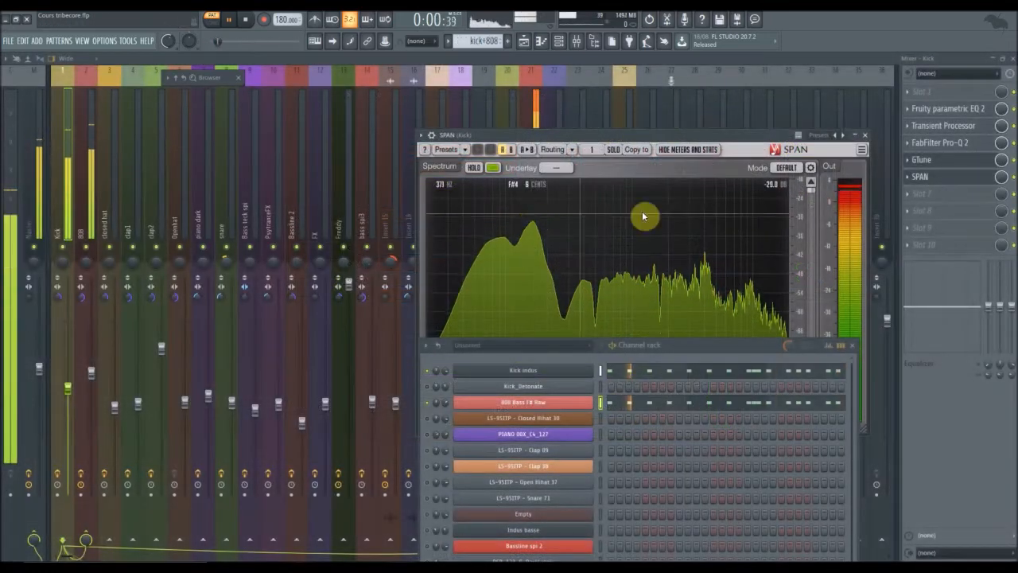
pyautogui.click(864, 135)
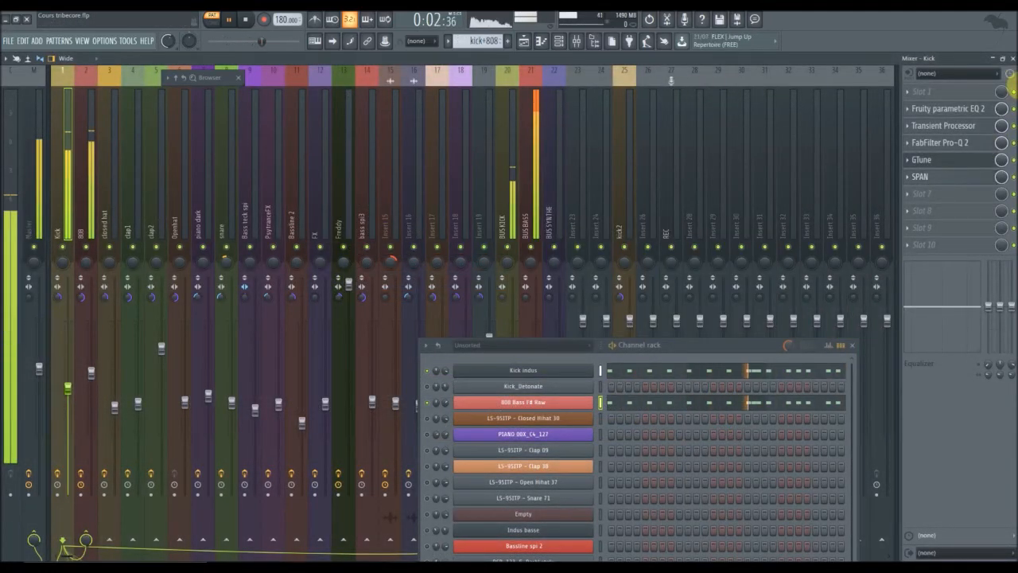
pyautogui.click(1009, 60)
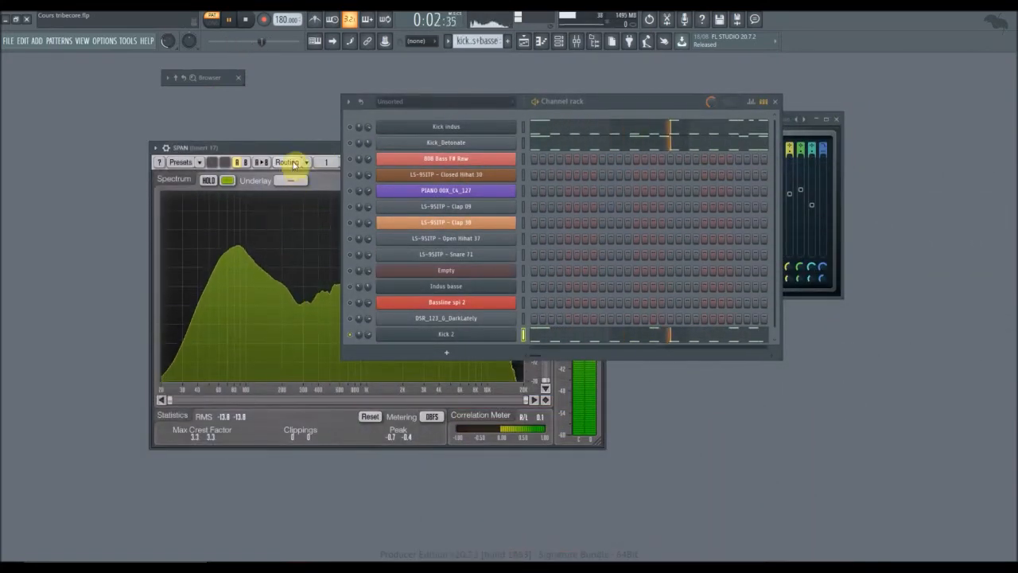
# Bring Insert 17's SPAN in front of the channel rack and examine the low-frequency peak of Kick 2
pyautogui.moveTo(303, 149); pyautogui.dragTo(276, 130)
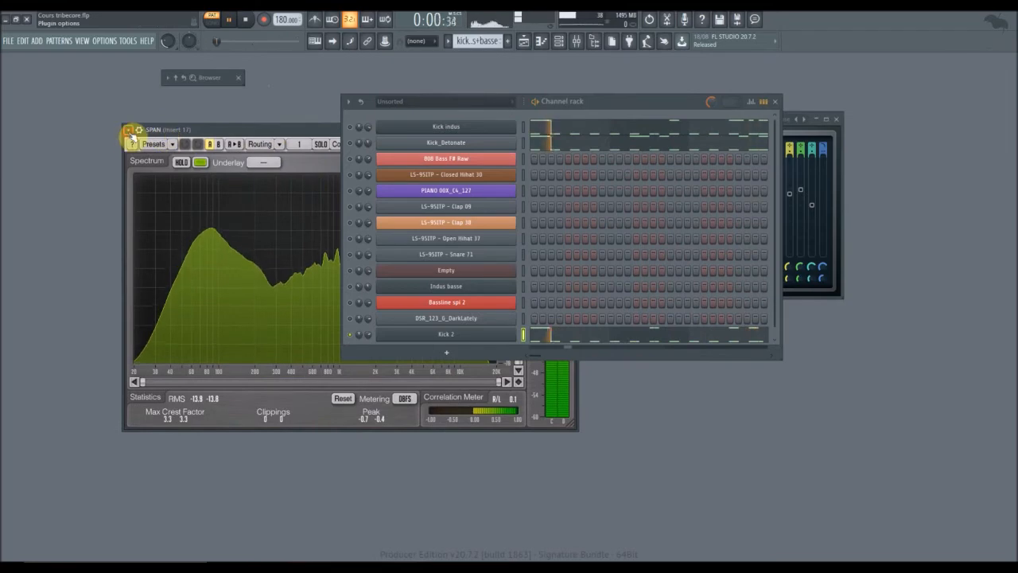
pyautogui.click(128, 129)
pyautogui.click(151, 353)
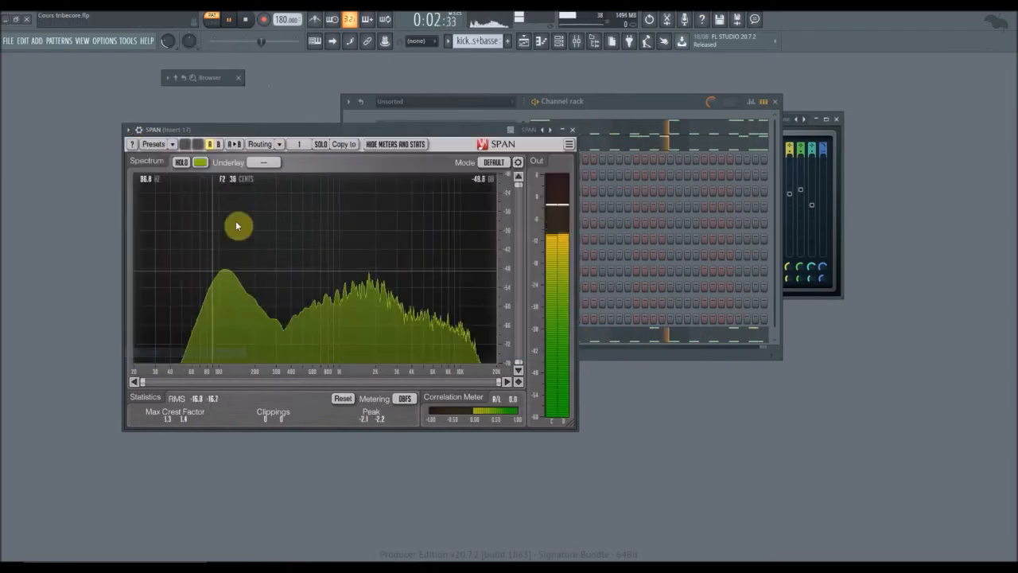
pyautogui.moveTo(290, 137); pyautogui.dragTo(385, 126)
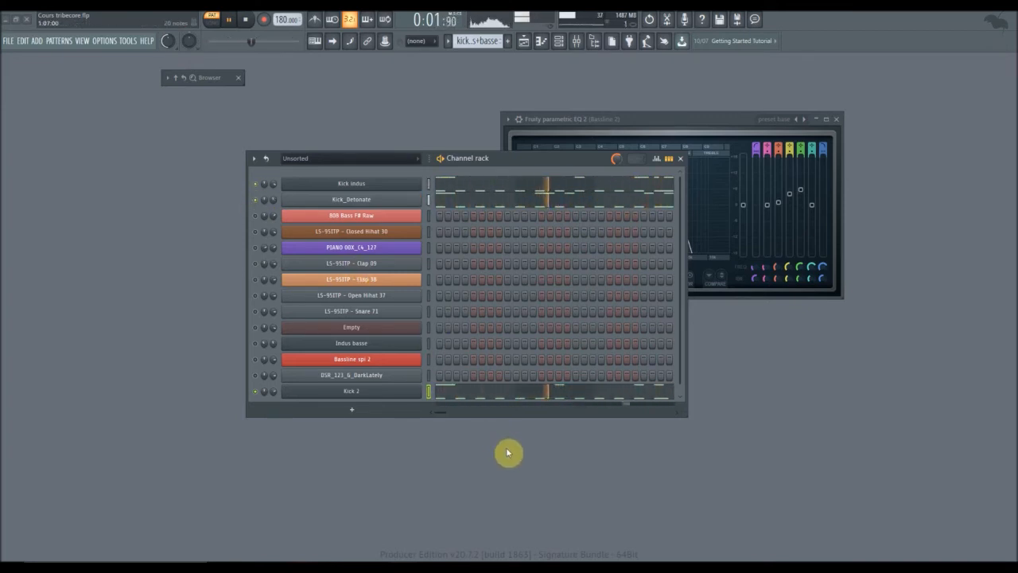
# Switch to the kick+808 pattern and open the 808 Bass F# Raw channel settings, moving the channel rack aside
pyautogui.scroll(-1, 482, 40)
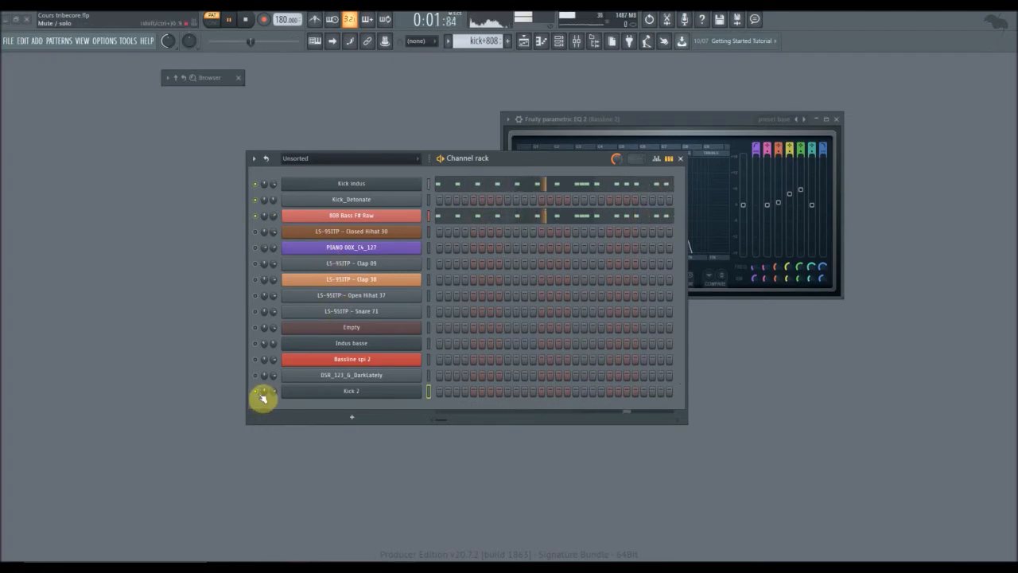
pyautogui.click(367, 221)
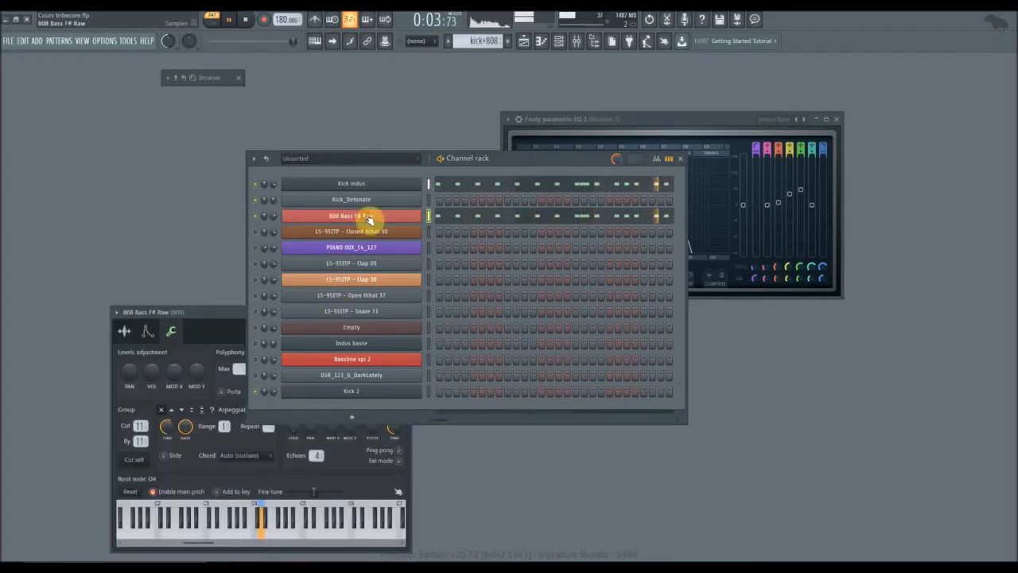
pyautogui.moveTo(234, 312); pyautogui.dragTo(372, 225)
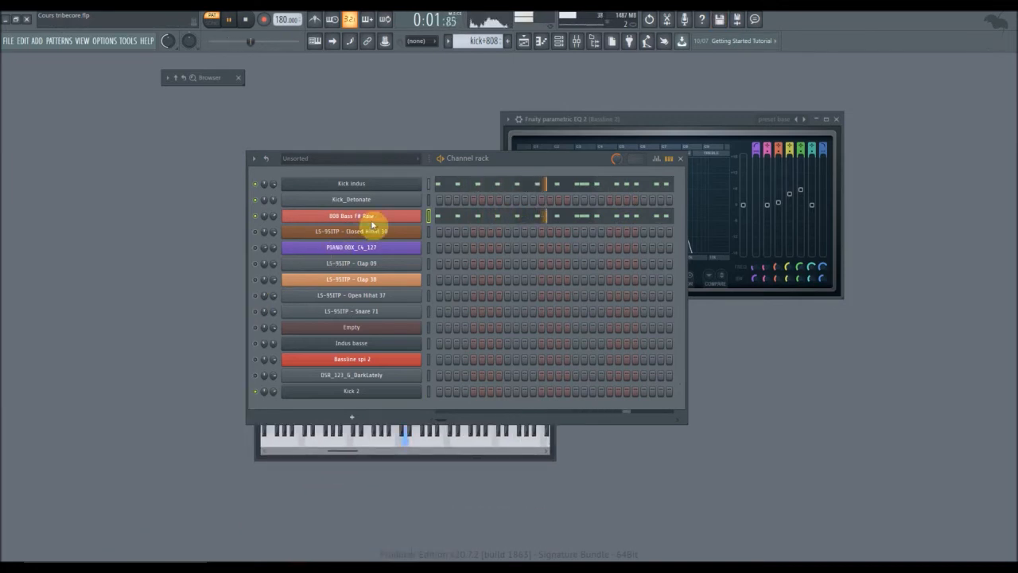
pyautogui.click(425, 481)
pyautogui.moveTo(493, 164); pyautogui.dragTo(865, 142)
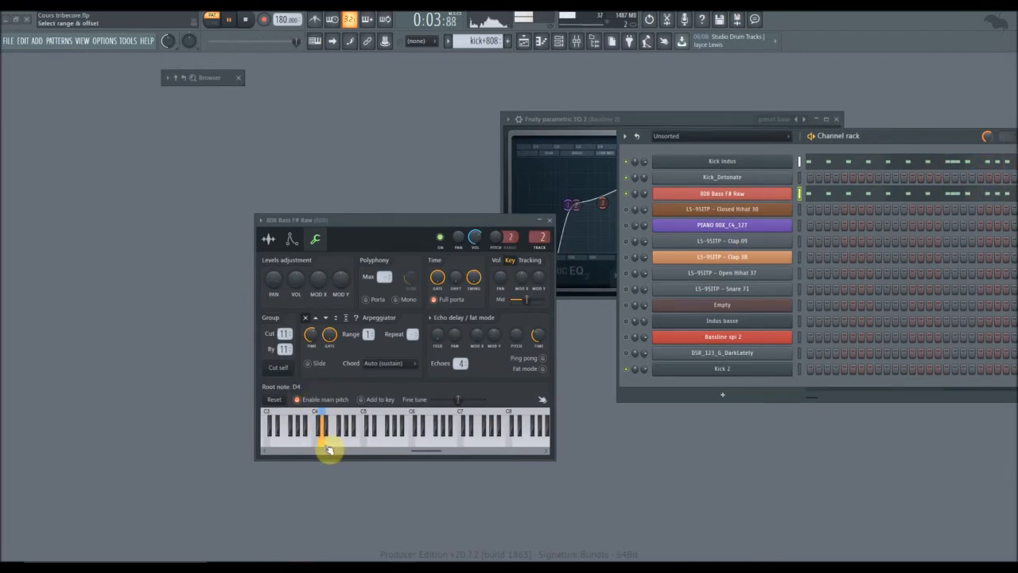
# Select all notes in the 808 Bass F# Raw piano roll and transpose them up one semitone to D#4
pyautogui.click(911, 195)
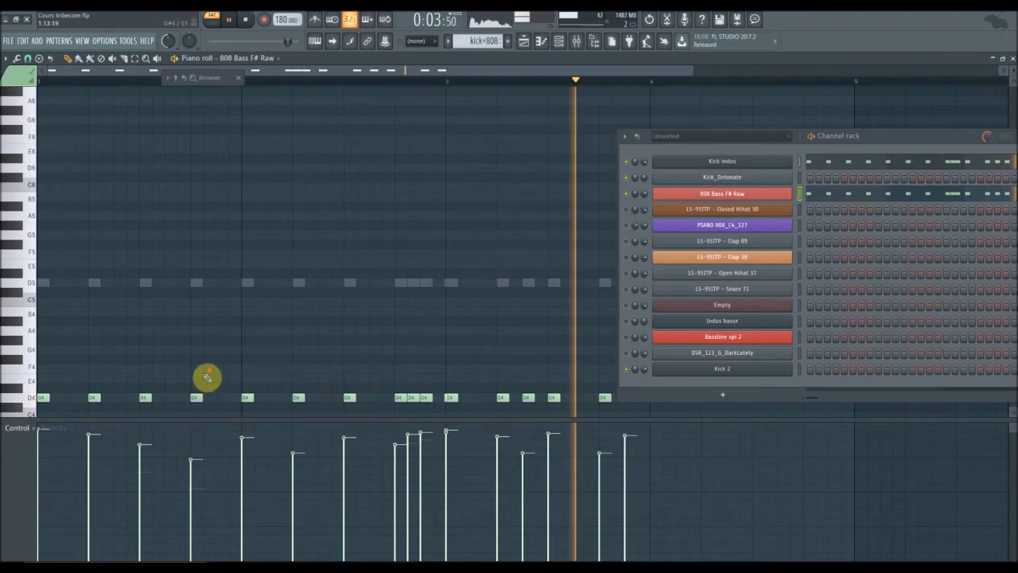
pyautogui.scroll(-3, 207, 377)
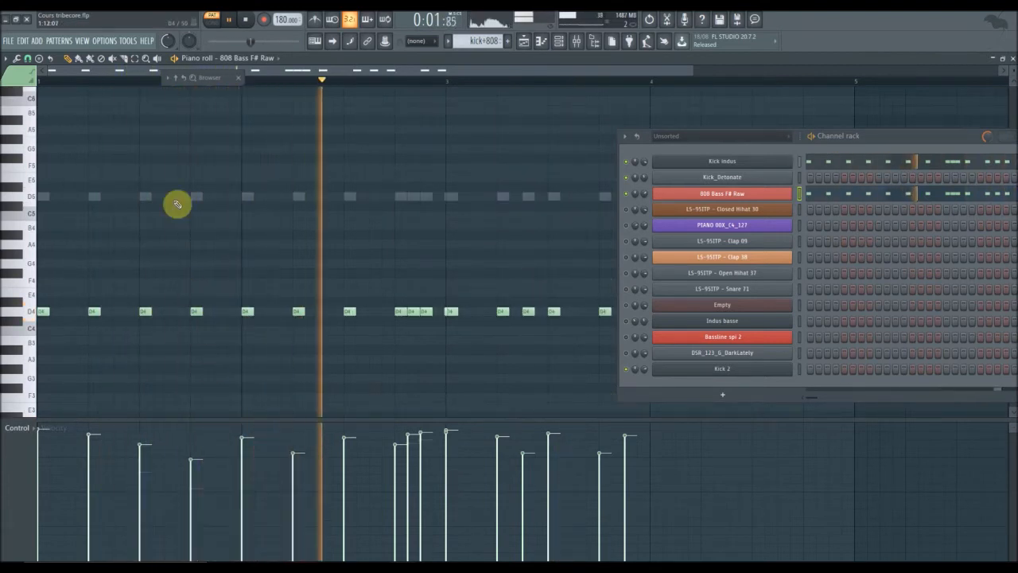
pyautogui.rightClick(135, 60)
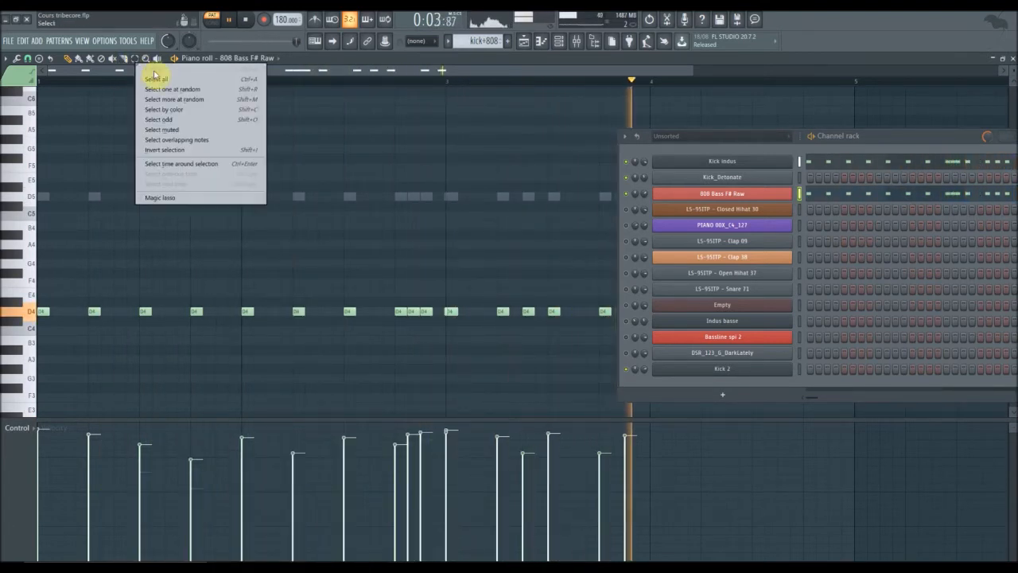
pyautogui.click(162, 79)
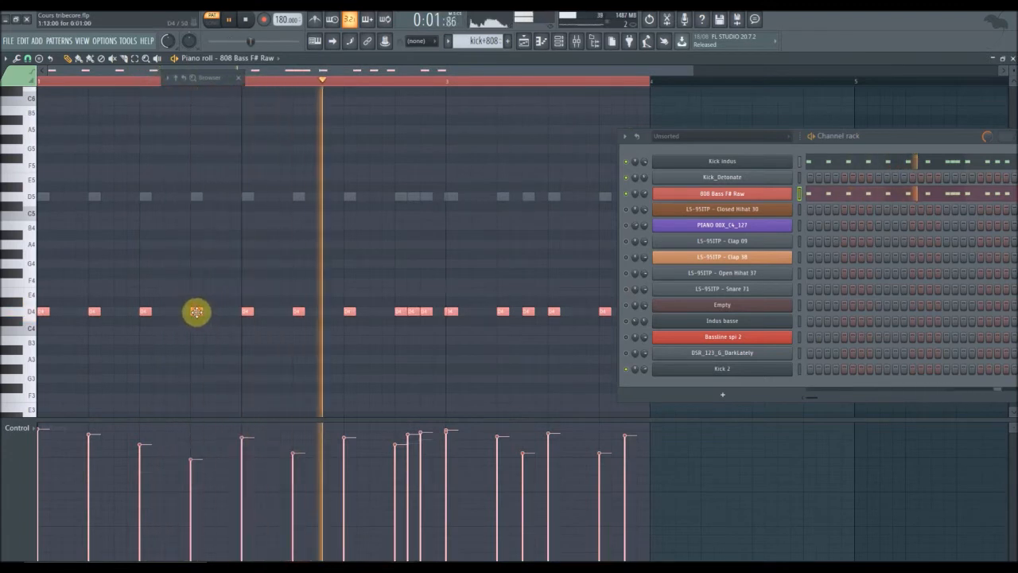
pyautogui.moveTo(196, 311); pyautogui.dragTo(196, 299)
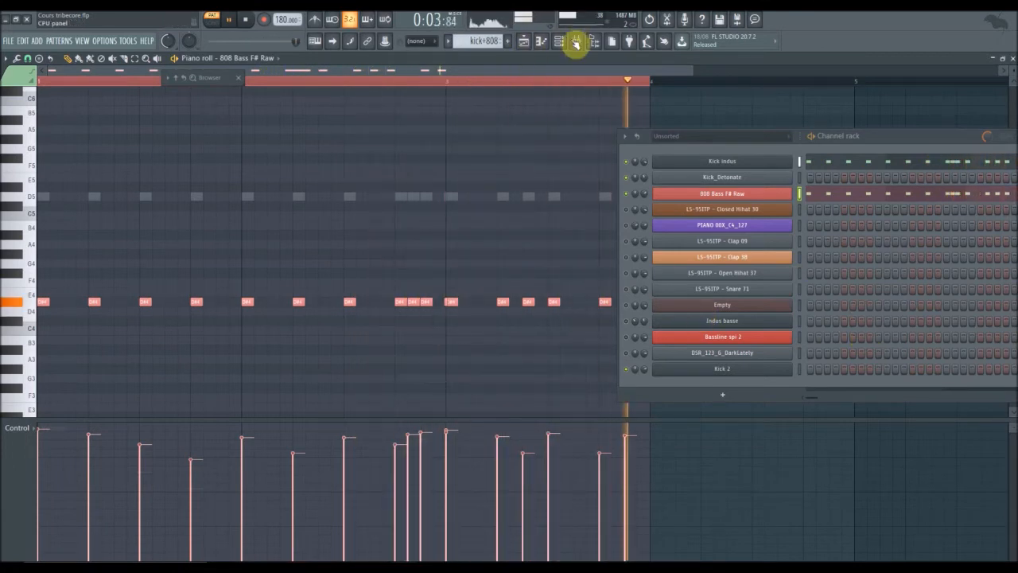
# Set the 808 Bass F# Raw channel's root note to E4 and show the 808 track in the mixer
pyautogui.click(759, 200)
pyautogui.click(759, 199)
pyautogui.click(759, 199)
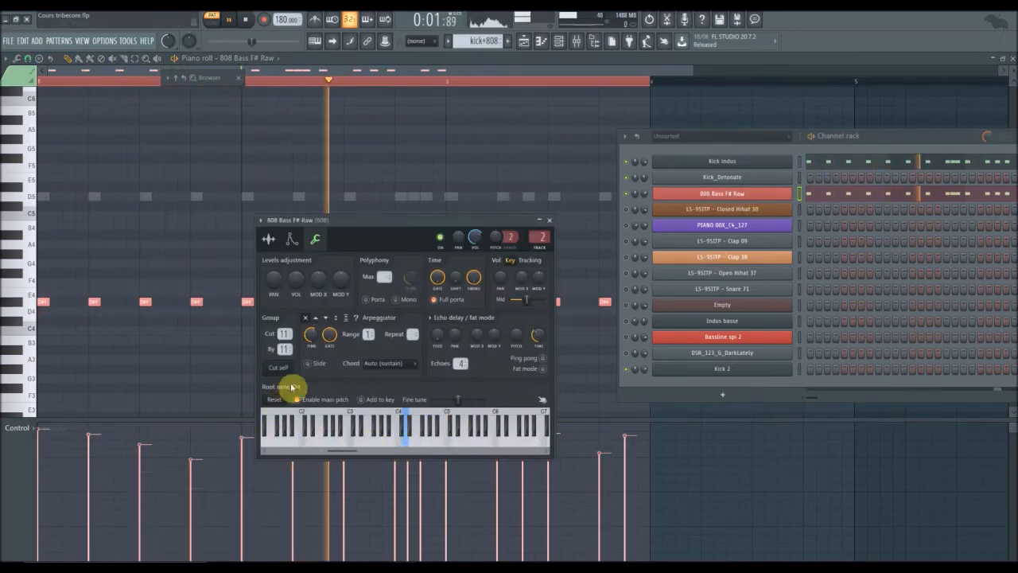
pyautogui.rightClick(414, 447)
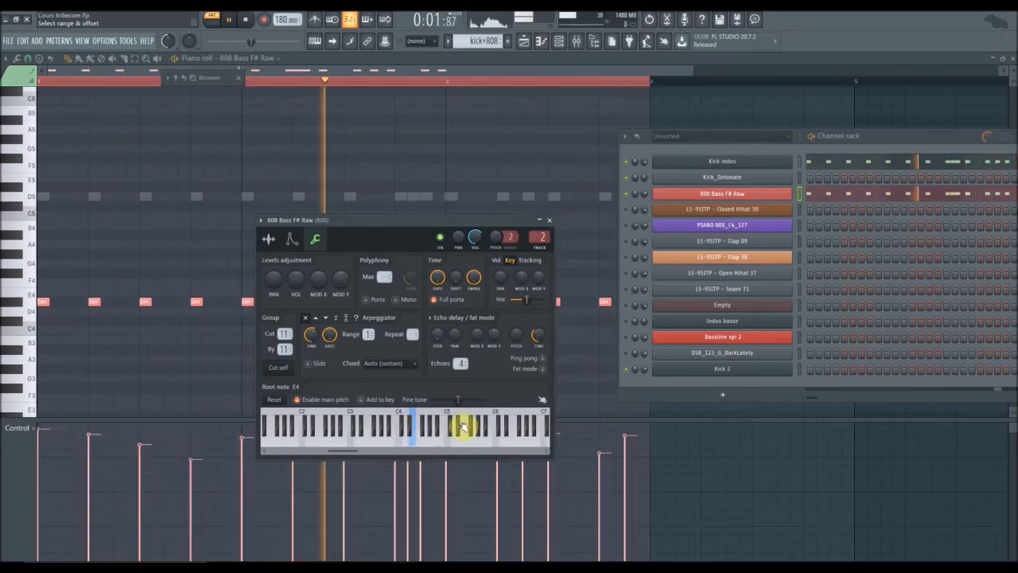
pyautogui.click(576, 42)
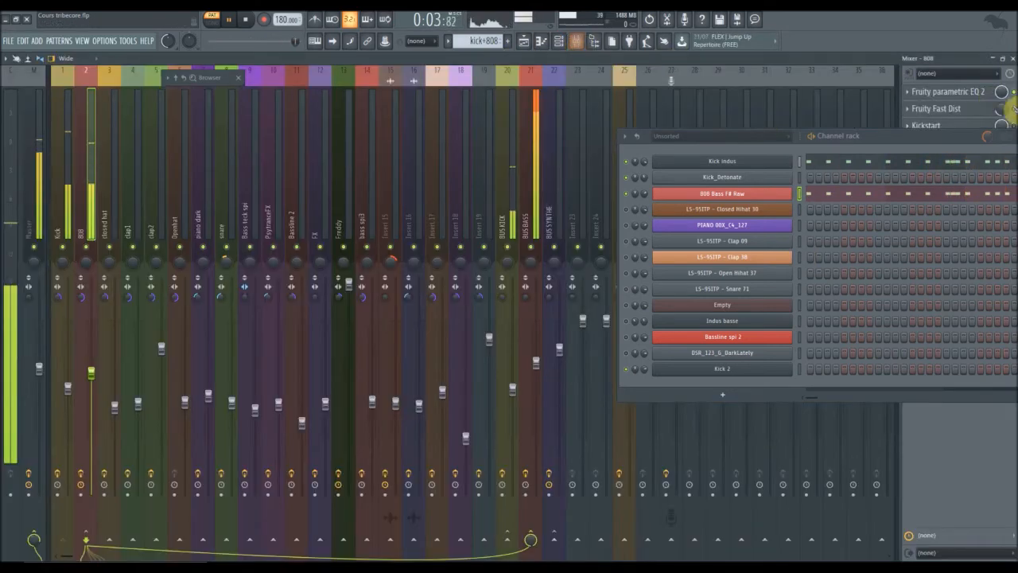
# Set the 808 Bass F# Raw channel's root note to D4 and bring the 808 track's SPAN Plus spectrum into view
pyautogui.moveTo(898, 137); pyautogui.dragTo(605, 109)
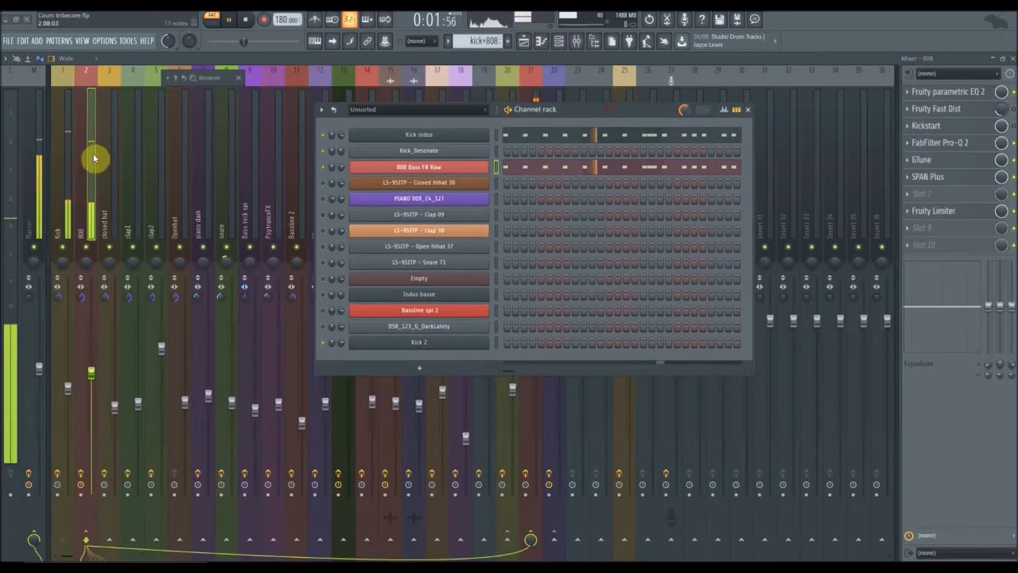
pyautogui.click(929, 176)
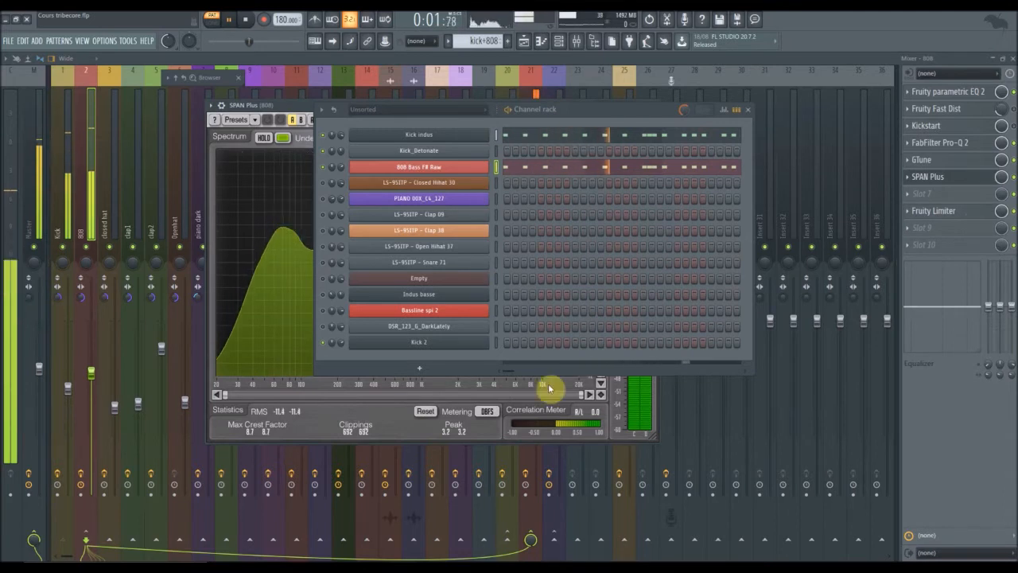
pyautogui.click(432, 168)
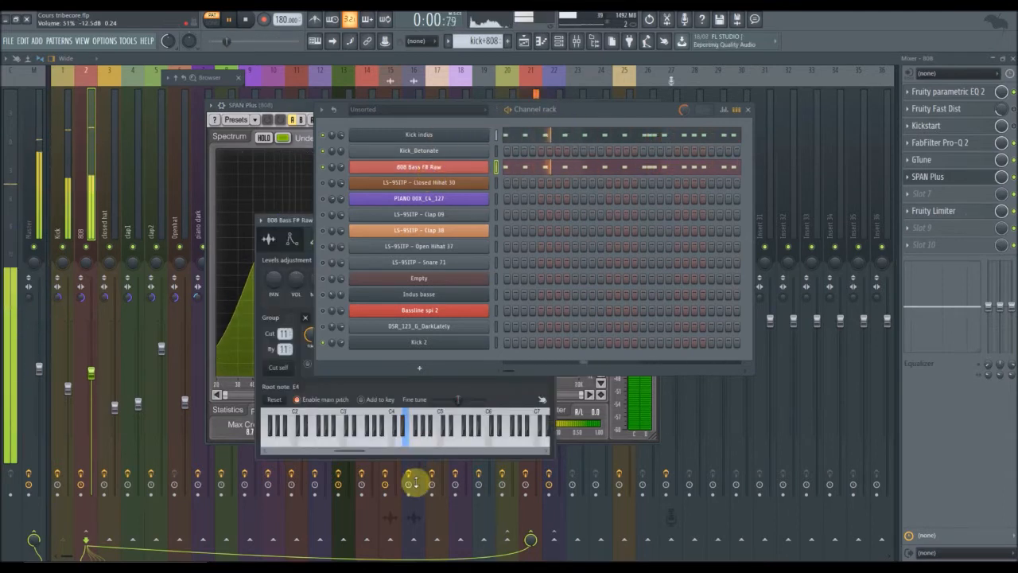
pyautogui.rightClick(400, 442)
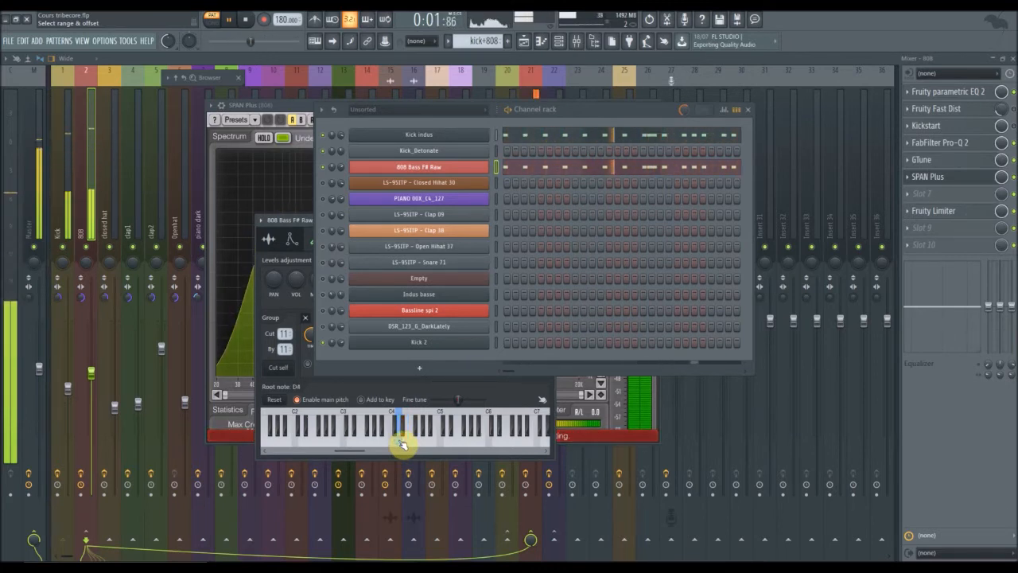
pyautogui.moveTo(571, 107); pyautogui.dragTo(748, 351)
pyautogui.moveTo(377, 230); pyautogui.dragTo(548, 331)
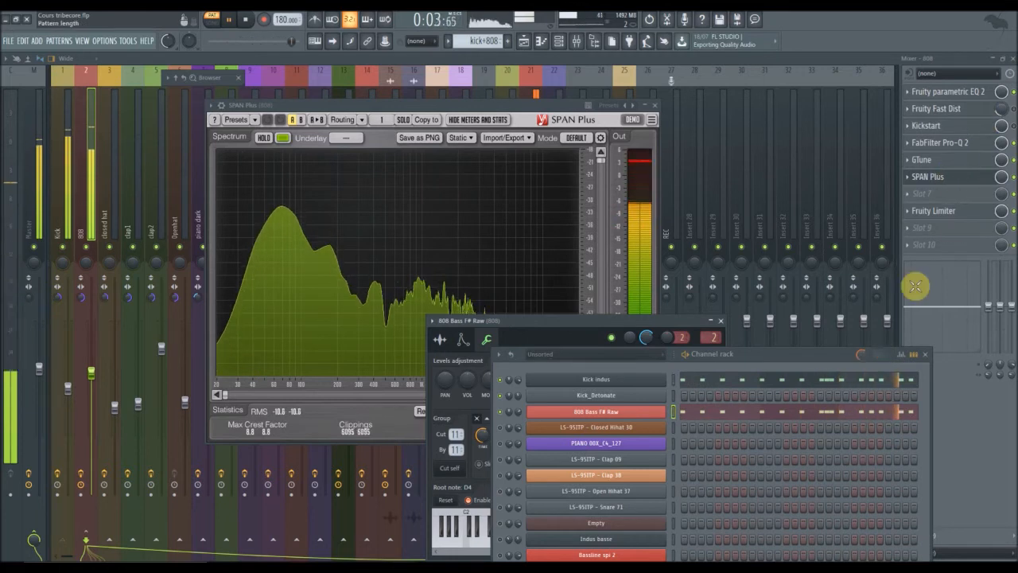
# Enable Kickstart on the 808 track and move it down to effect slot 5, below FabFilter Pro-Q 2 and GTune
pyautogui.click(1014, 128)
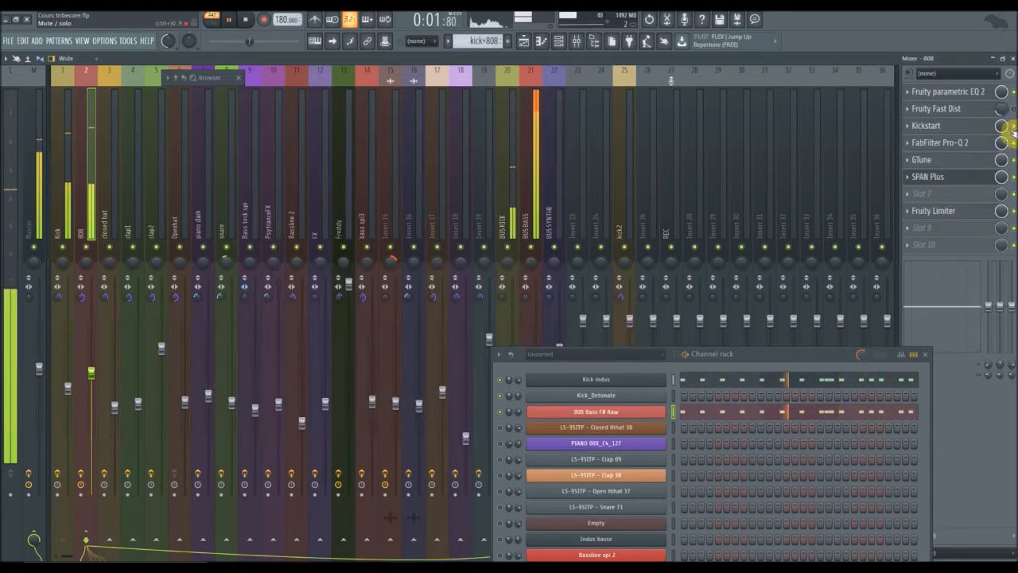
pyautogui.click(930, 129)
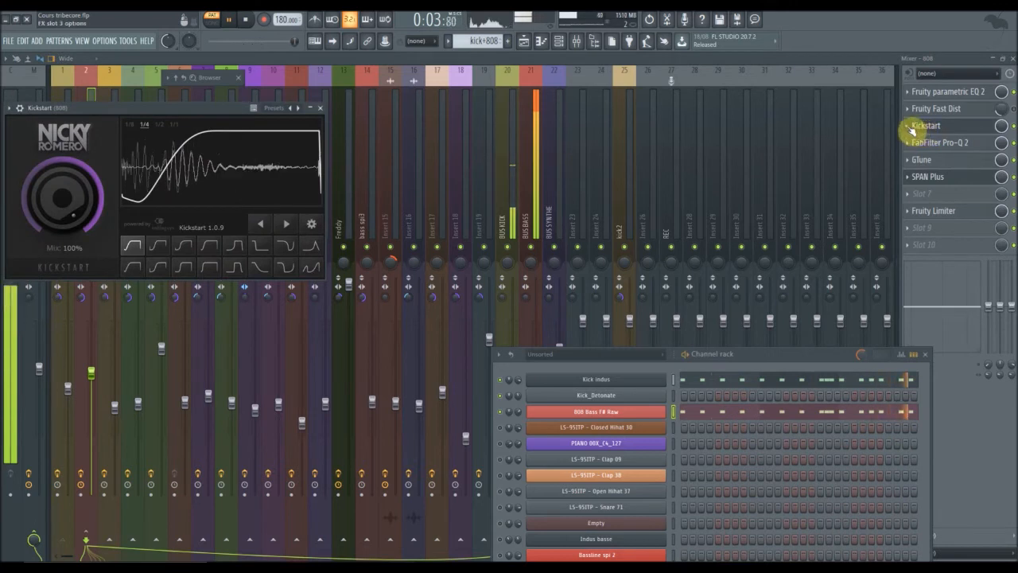
pyautogui.click(912, 130)
pyautogui.click(919, 320)
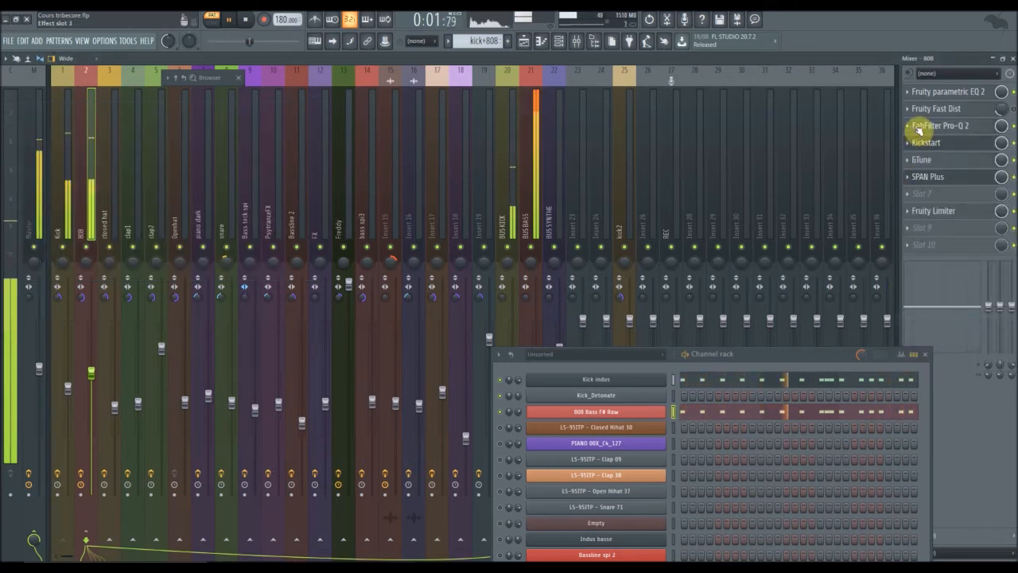
pyautogui.click(914, 147)
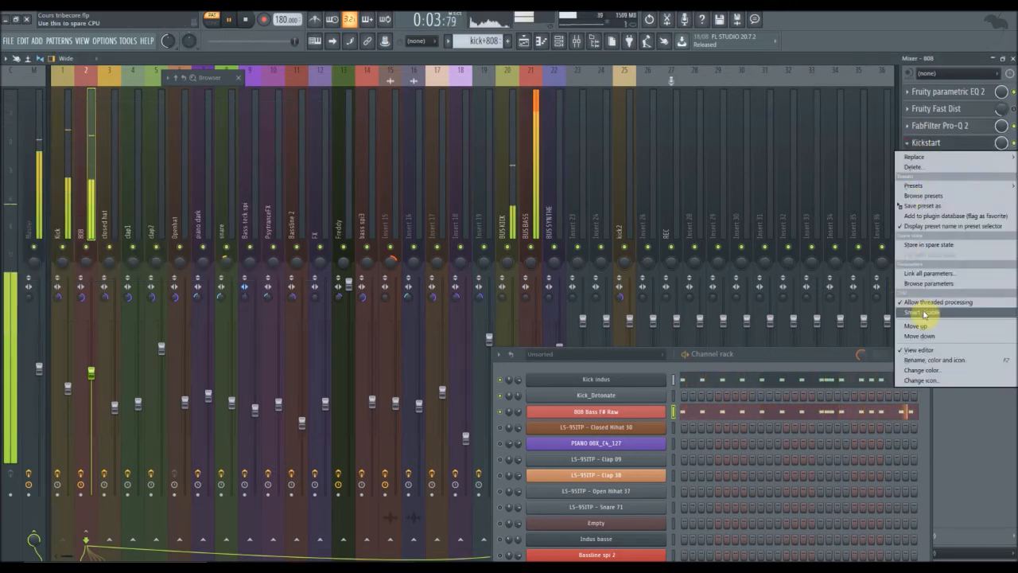
pyautogui.click(927, 336)
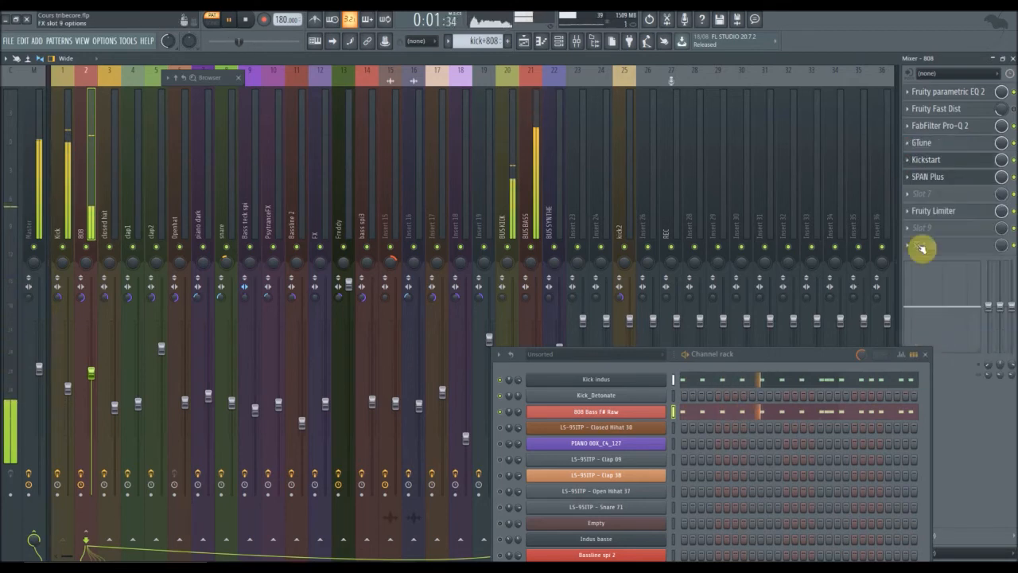
# Remove GTune and SPAN Plus from the 808 track's effect slots
pyautogui.click(890, 146)
pyautogui.moveTo(909, 156)
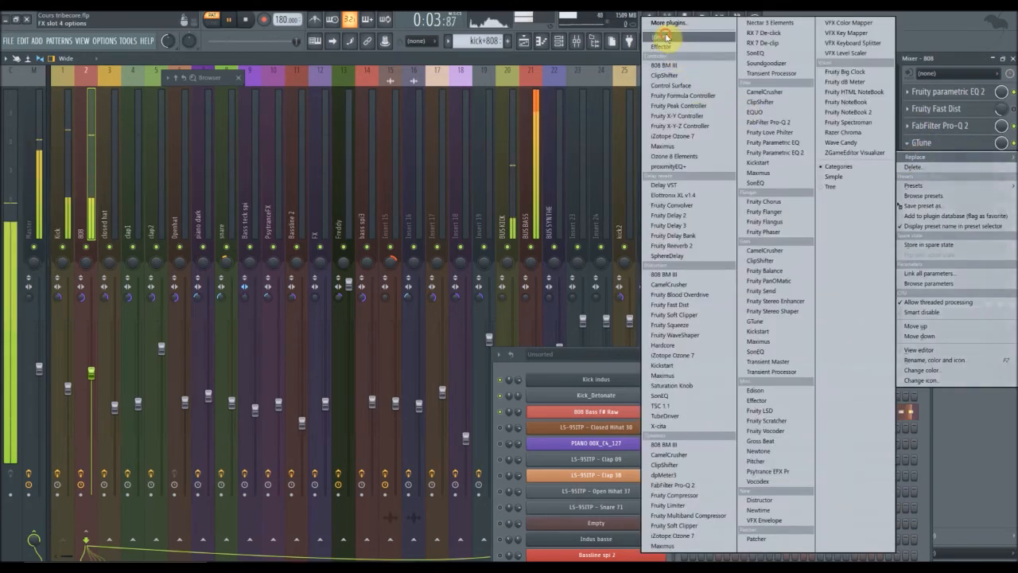
pyautogui.click(667, 37)
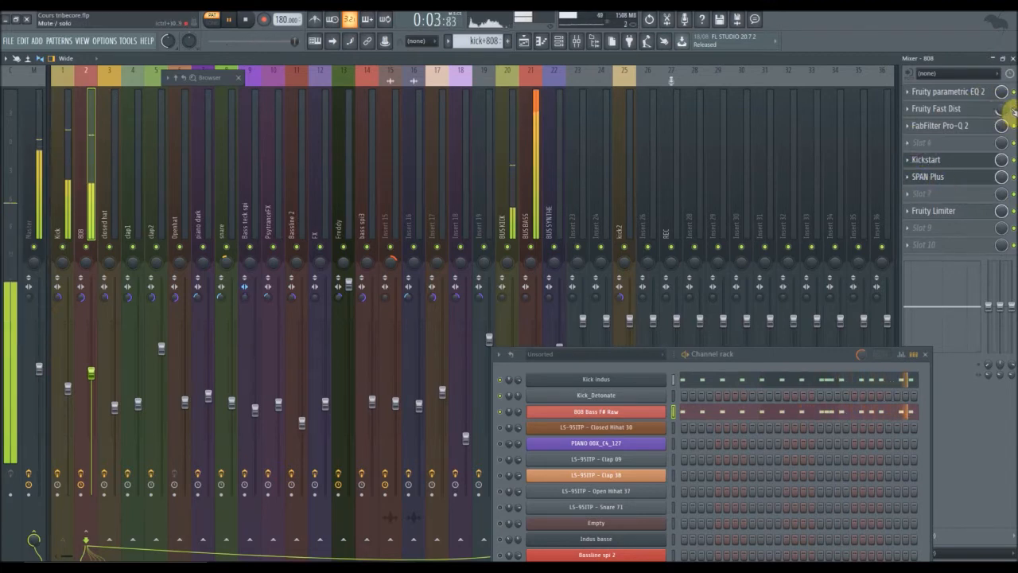
pyautogui.click(912, 183)
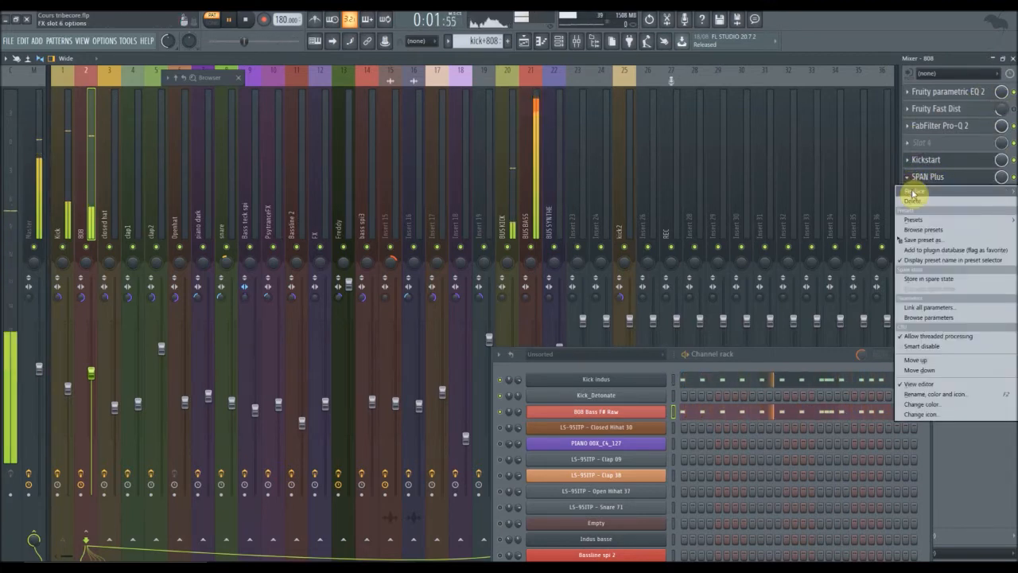
pyautogui.moveTo(913, 192)
pyautogui.click(677, 40)
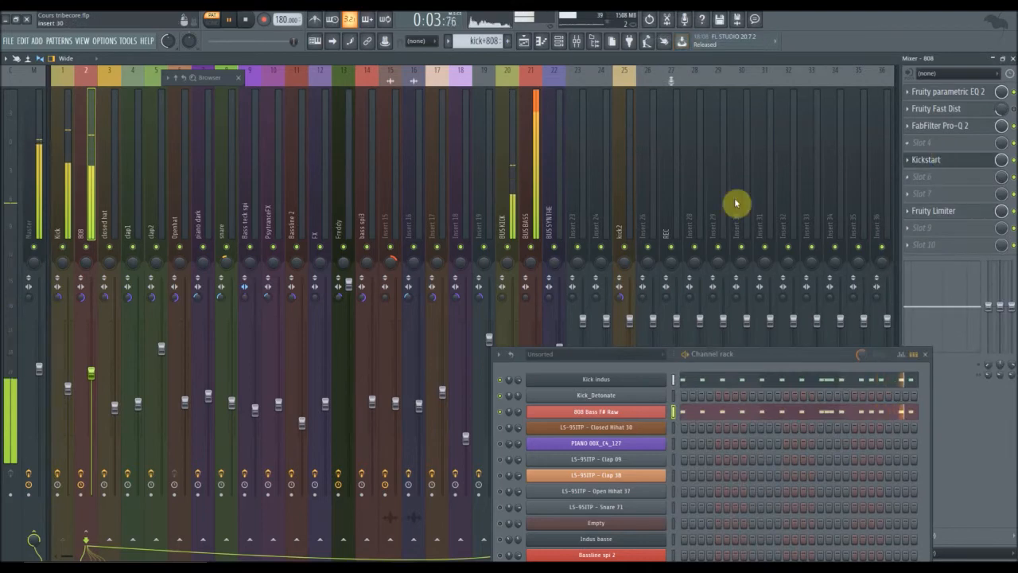
# Remove GTune from the Kick track's effect slots
pyautogui.click(64, 158)
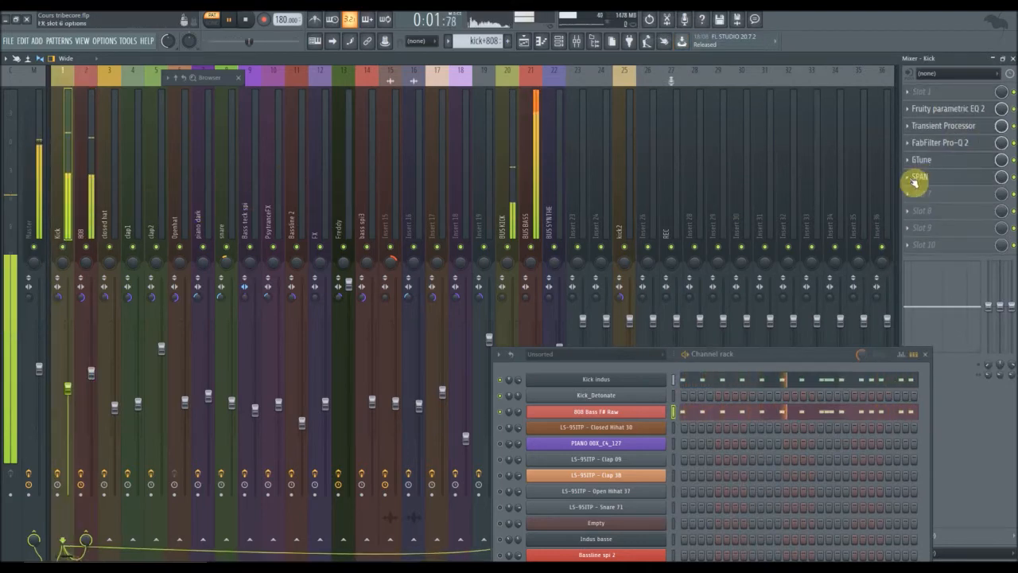
pyautogui.click(913, 163)
pyautogui.moveTo(913, 174)
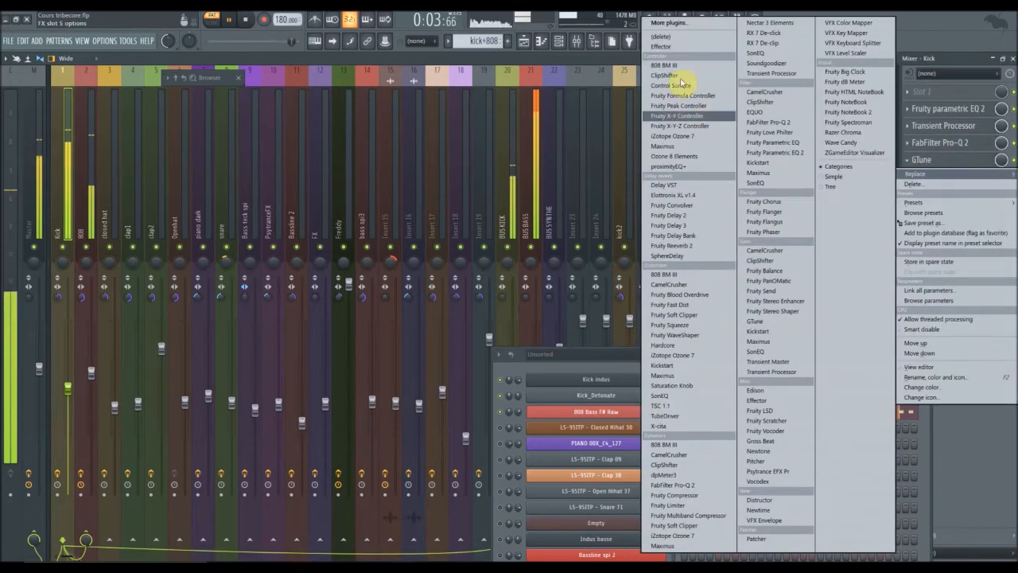
pyautogui.click(662, 36)
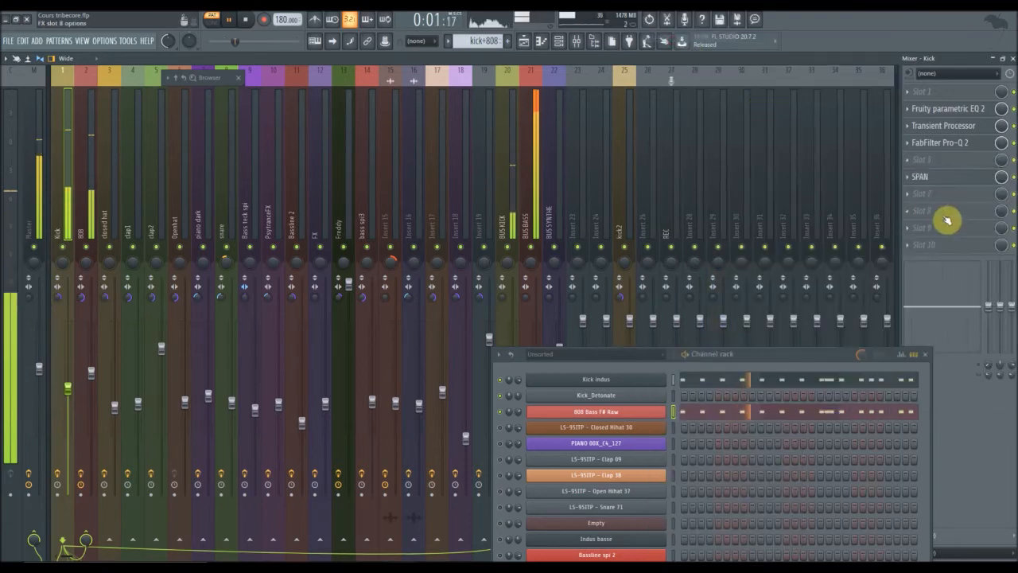
pyautogui.click(915, 179)
pyautogui.moveTo(915, 191)
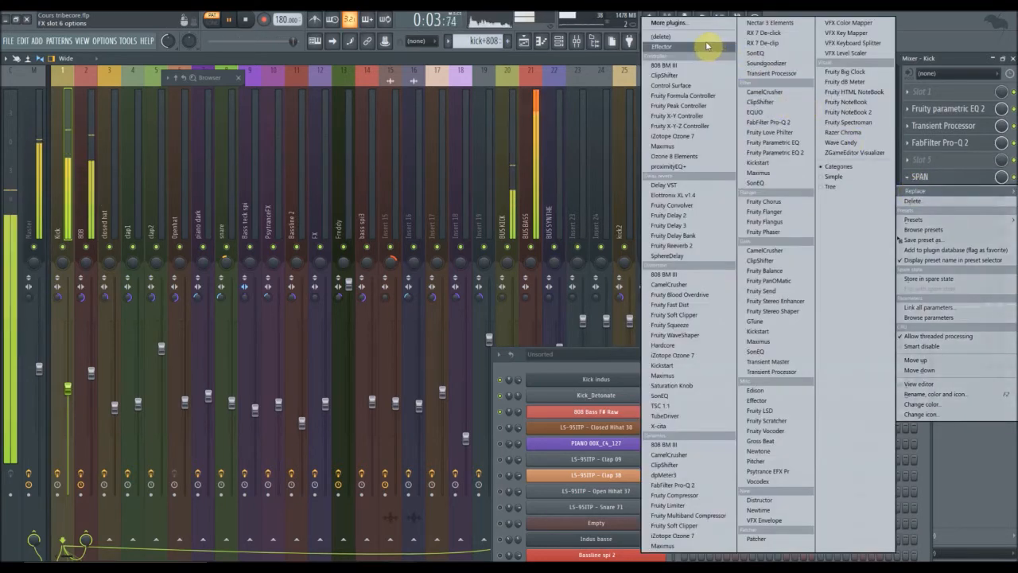
pyautogui.click(934, 15)
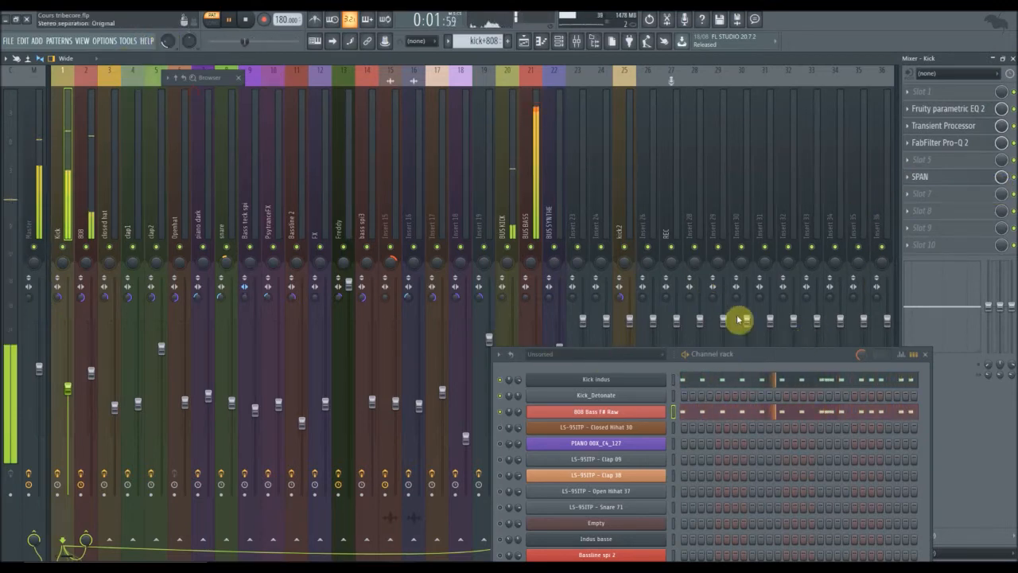
# Reorder the Kick track's effects so Transient Processor sits in slot 2, ahead of Fruity parametric EQ 2 in slot 3
pyautogui.moveTo(791, 361); pyautogui.dragTo(643, 169)
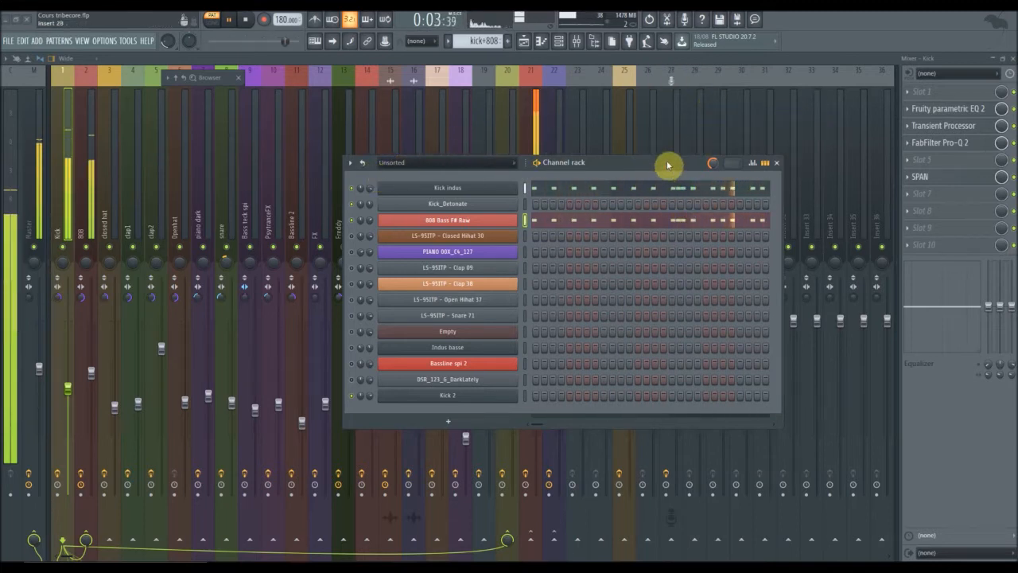
pyautogui.moveTo(670, 164); pyautogui.dragTo(773, 209)
pyautogui.moveTo(846, 210); pyautogui.dragTo(833, 189)
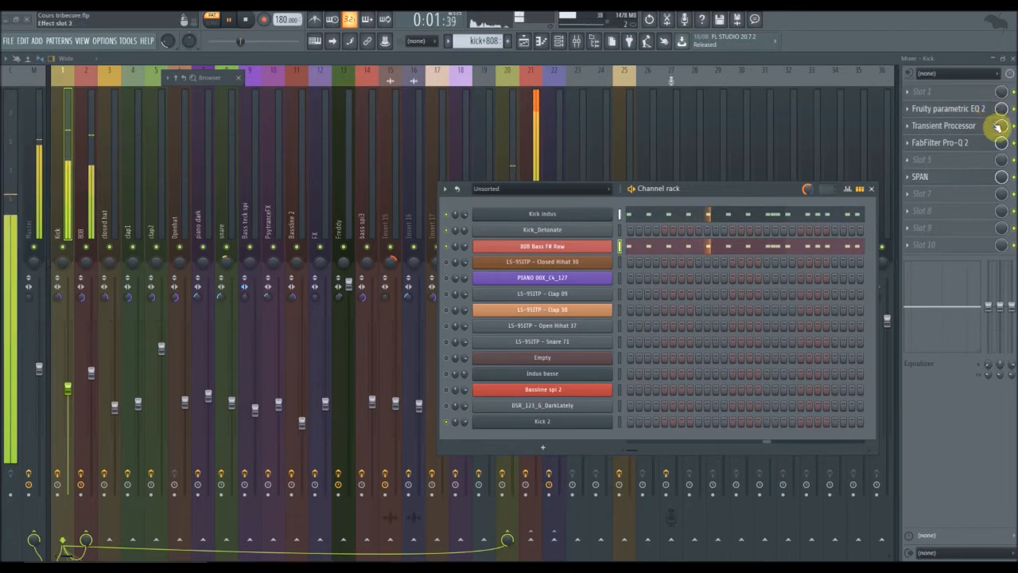
pyautogui.moveTo(994, 126); pyautogui.dragTo(995, 145)
pyautogui.scroll(3, 996, 147)
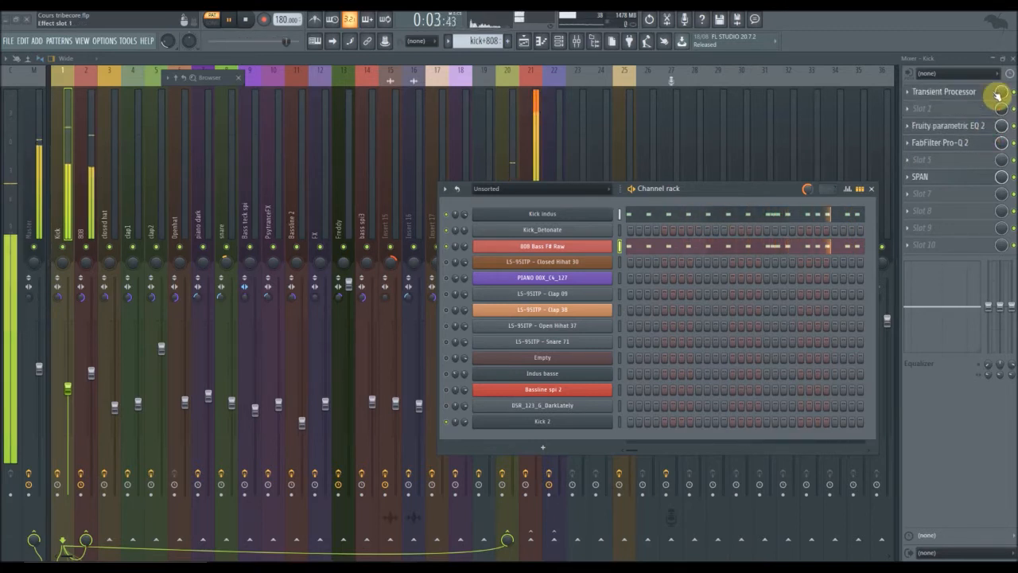
pyautogui.scroll(2, 976, 111)
pyautogui.scroll(-3, 977, 249)
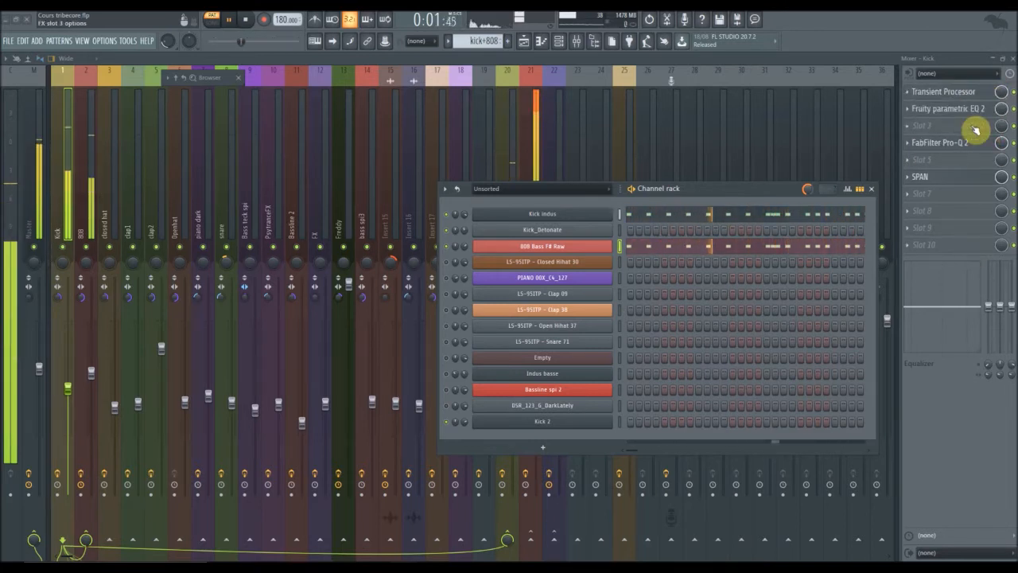
pyautogui.scroll(3, 976, 130)
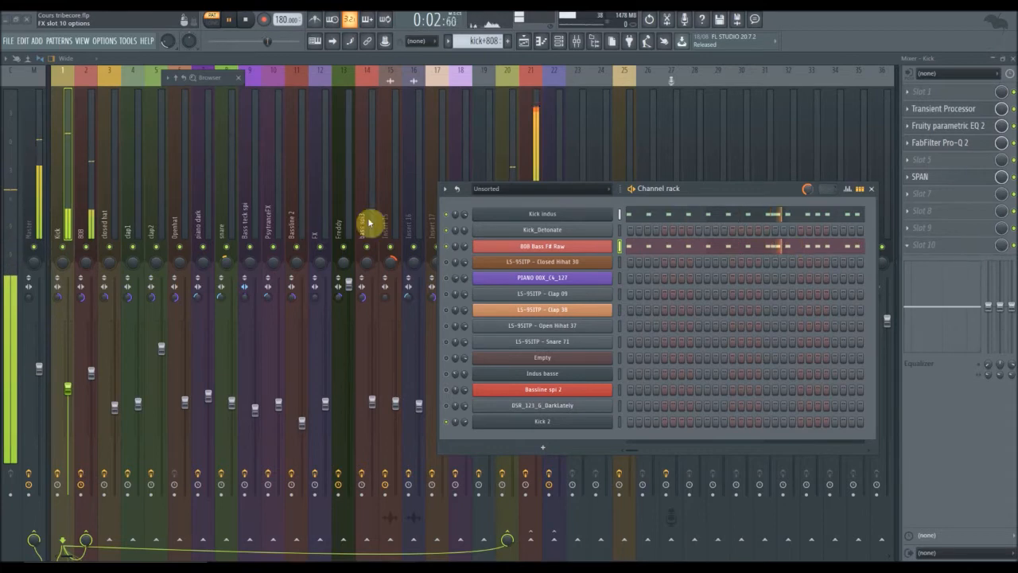
pyautogui.moveTo(718, 193); pyautogui.dragTo(720, 245)
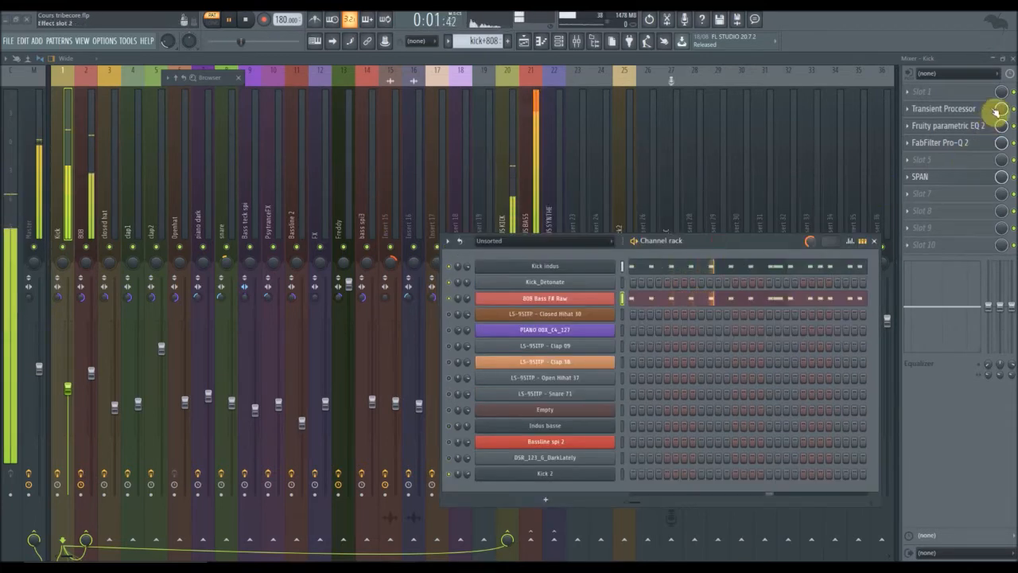
# Switch to the kick..s+basse pattern and lower the BUS BASS fader, with the channel rack clear of the bus tracks
pyautogui.click(1012, 59)
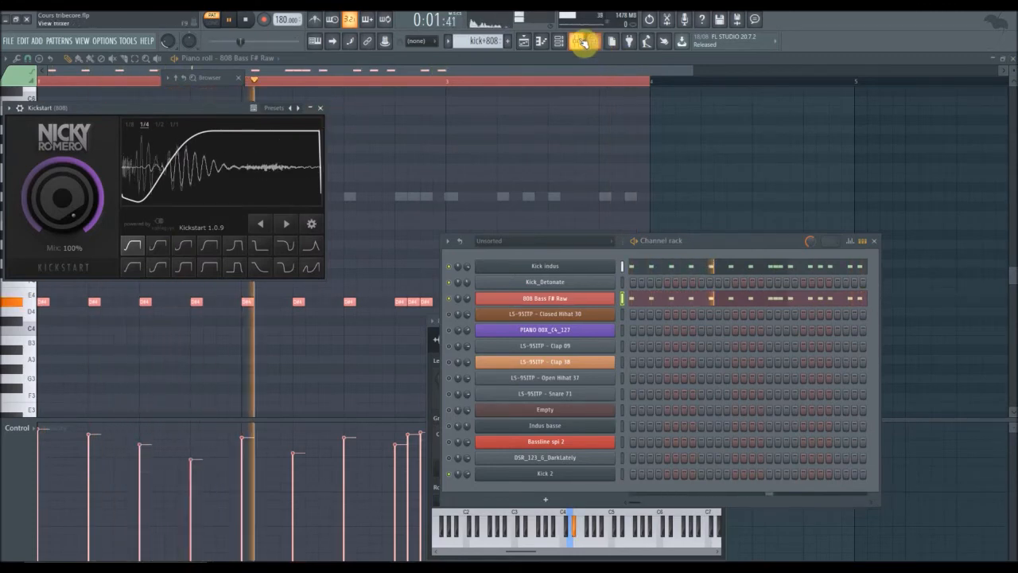
pyautogui.click(583, 44)
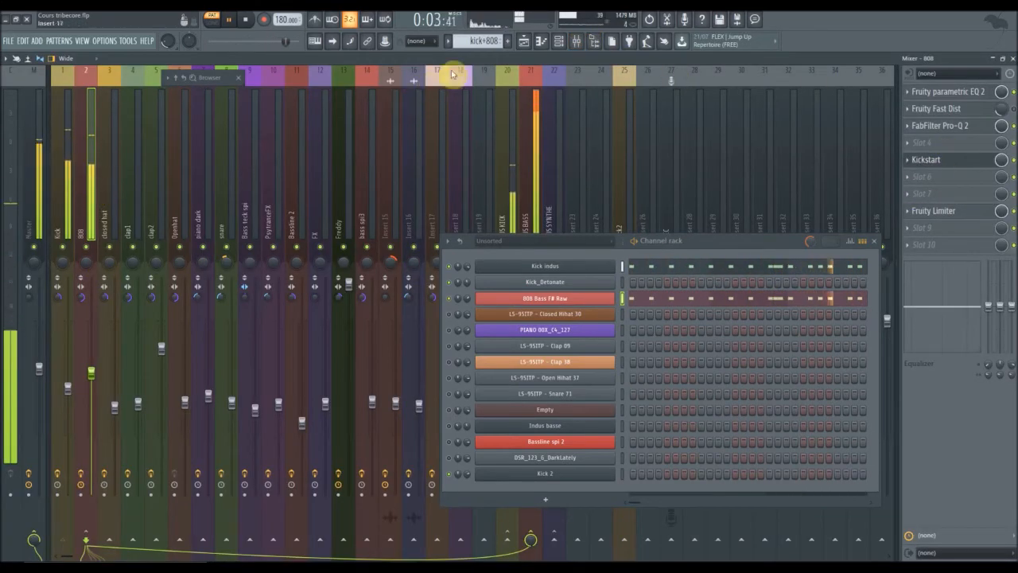
pyautogui.scroll(-1, 487, 41)
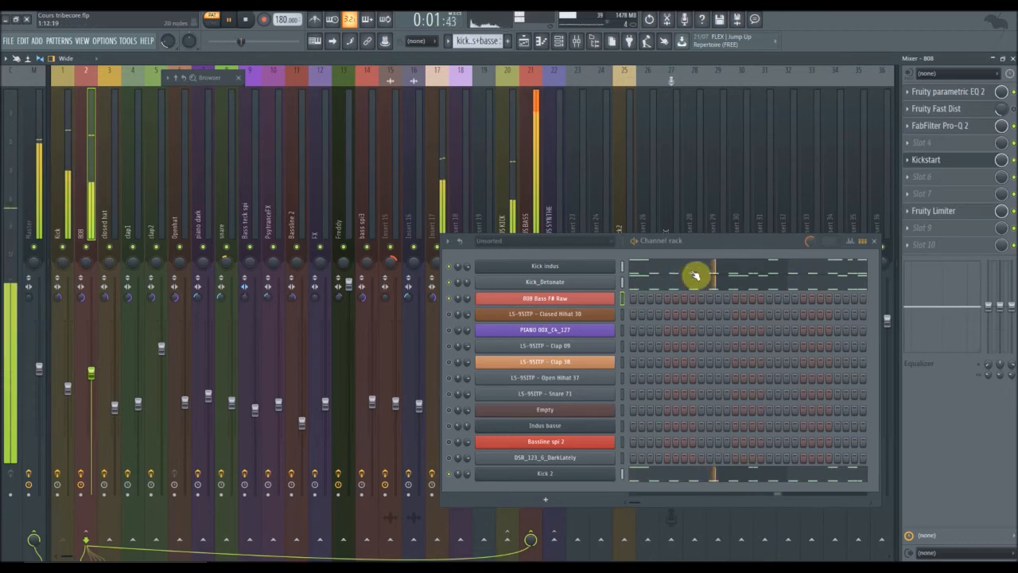
pyautogui.moveTo(722, 241); pyautogui.dragTo(610, 175)
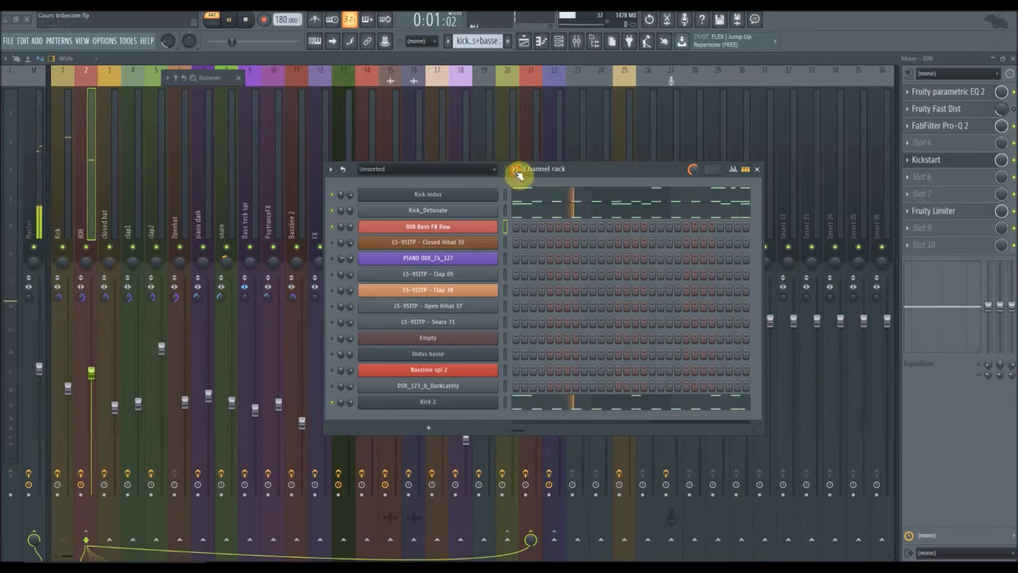
pyautogui.moveTo(527, 170); pyautogui.dragTo(259, 101)
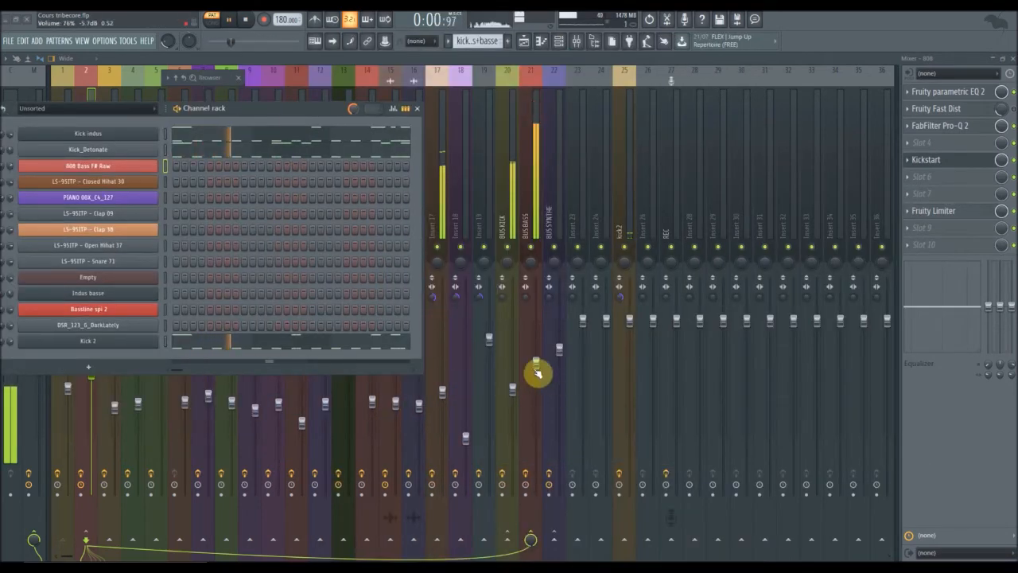
pyautogui.moveTo(536, 363); pyautogui.dragTo(547, 390)
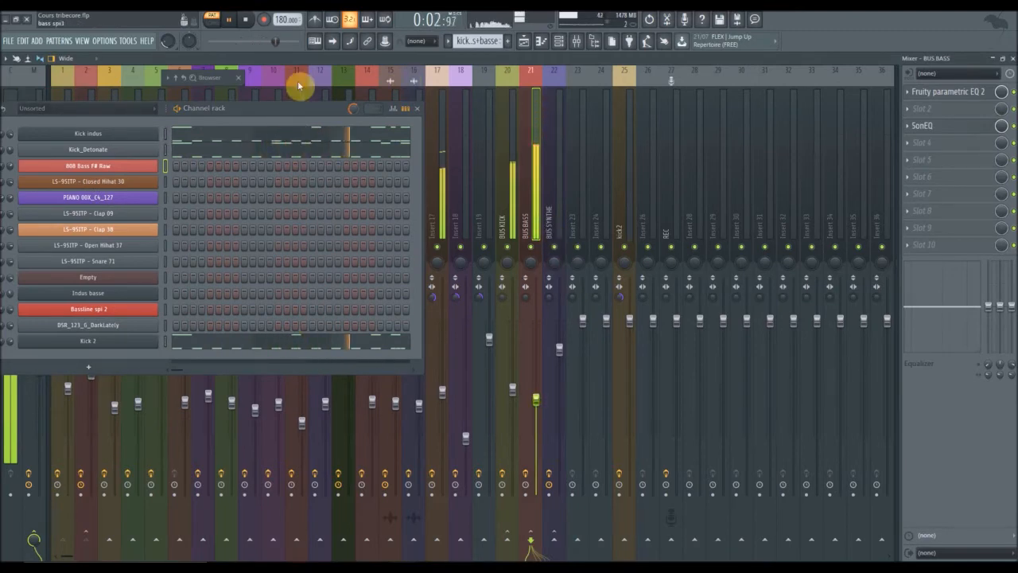
# Select the BUS BASS mixer track and show its name editor, accepting the existing name
pyautogui.moveTo(292, 107); pyautogui.dragTo(208, 209)
pyautogui.click(366, 229)
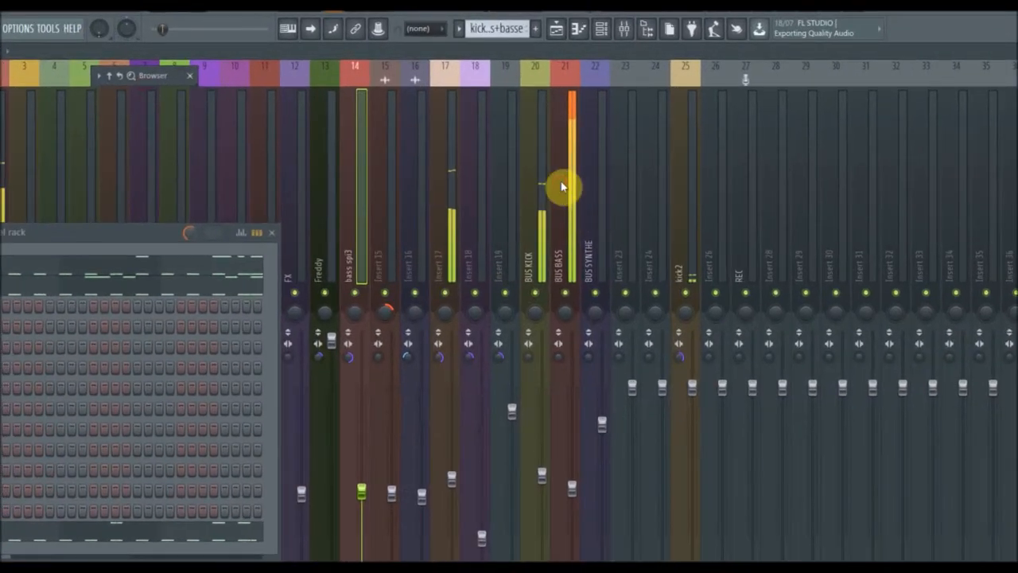
pyautogui.click(561, 184)
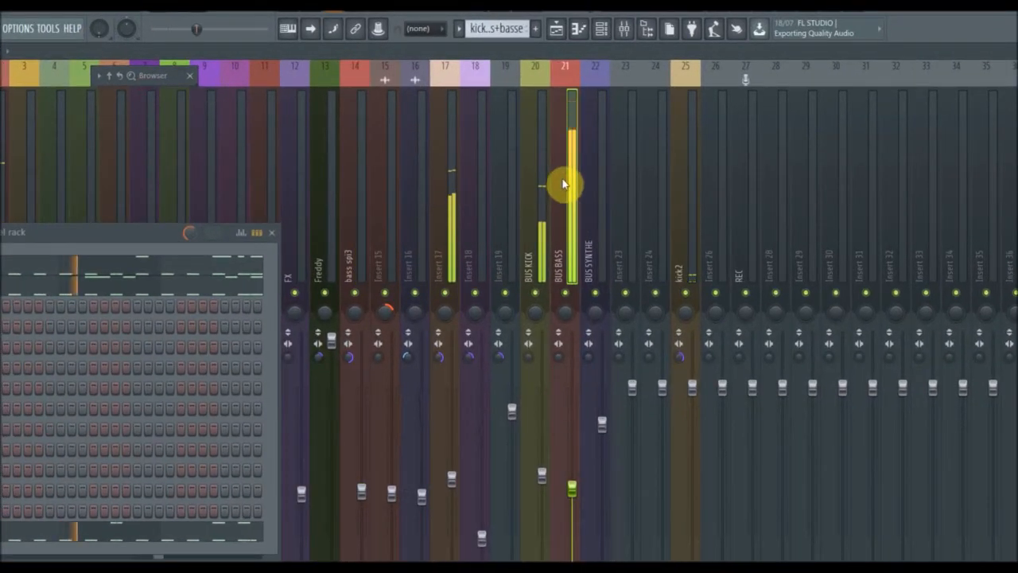
pyautogui.rightClick(566, 69)
pyautogui.click(580, 77)
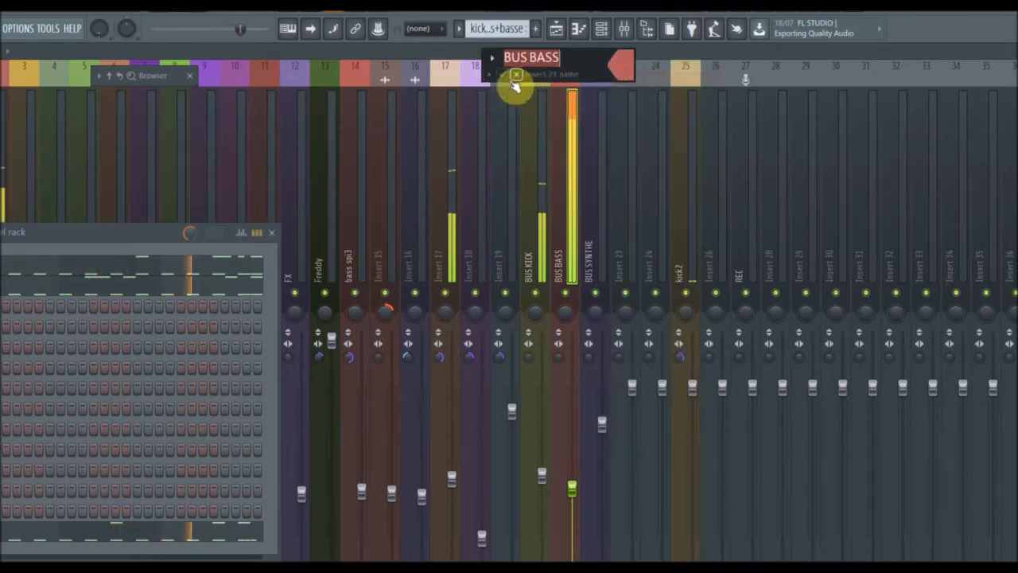
pyautogui.press('Return')
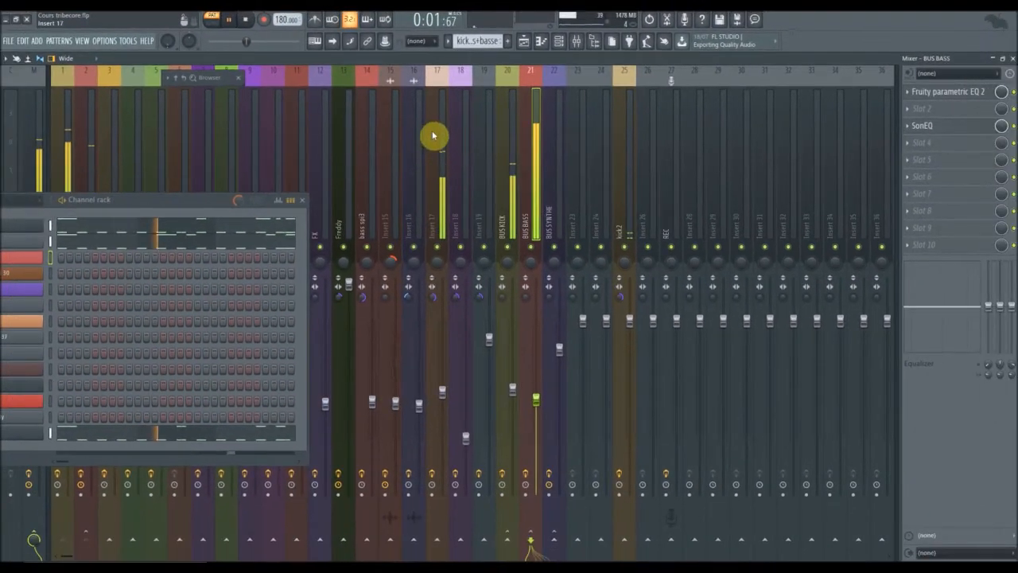
# Rename mixer insert 17 as basse and change its track colour to a light pinkish red
pyautogui.click(440, 153)
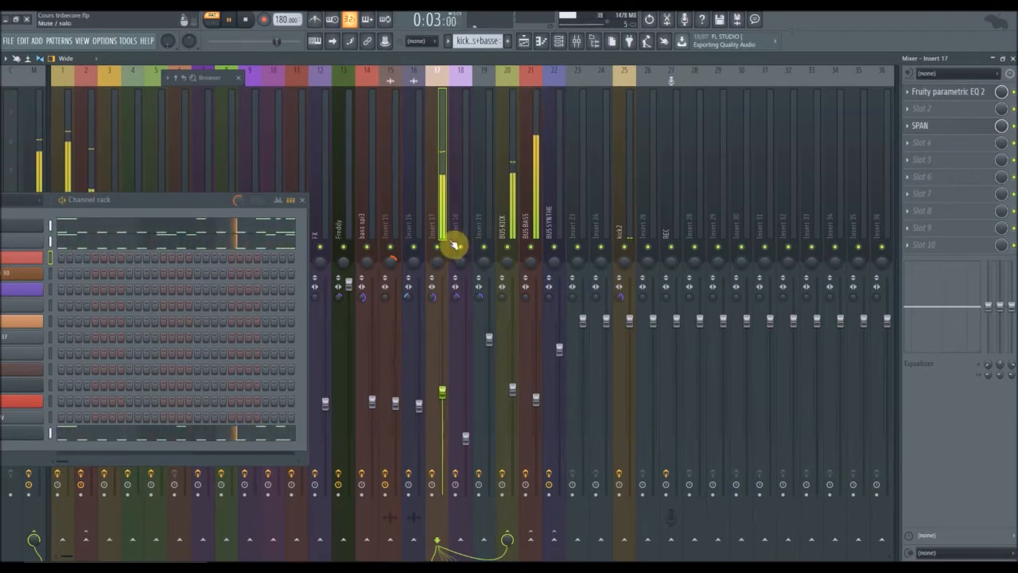
pyautogui.rightClick(439, 102)
pyautogui.click(477, 83)
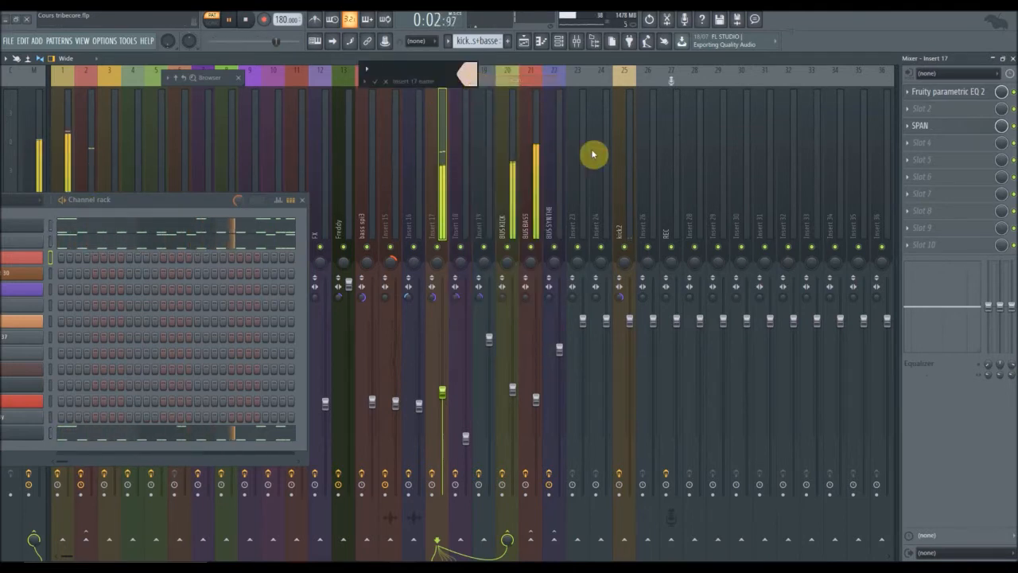
pyautogui.write('basse')
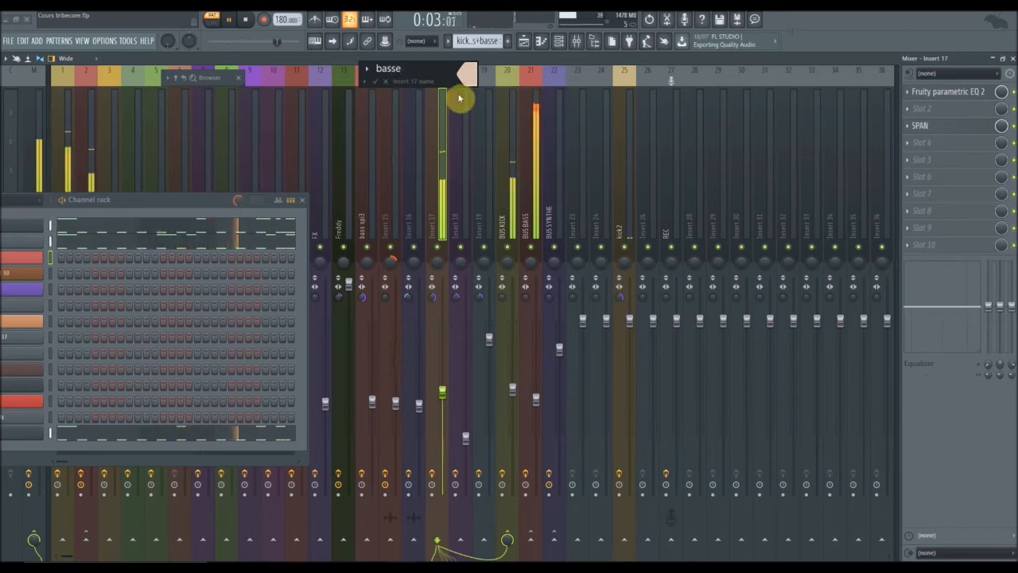
pyautogui.click(474, 74)
pyautogui.click(563, 137)
pyautogui.click(644, 333)
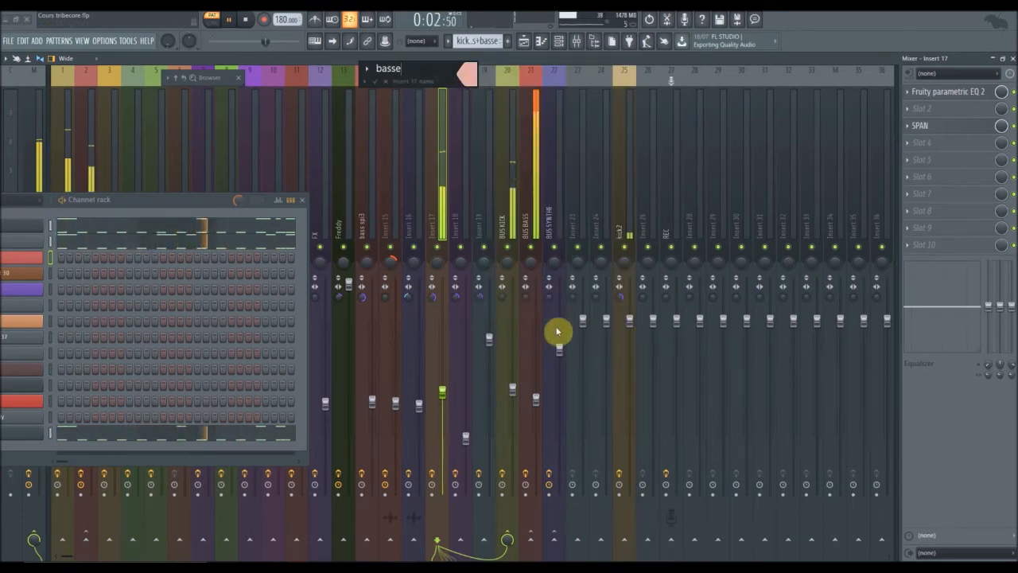
pyautogui.click(375, 83)
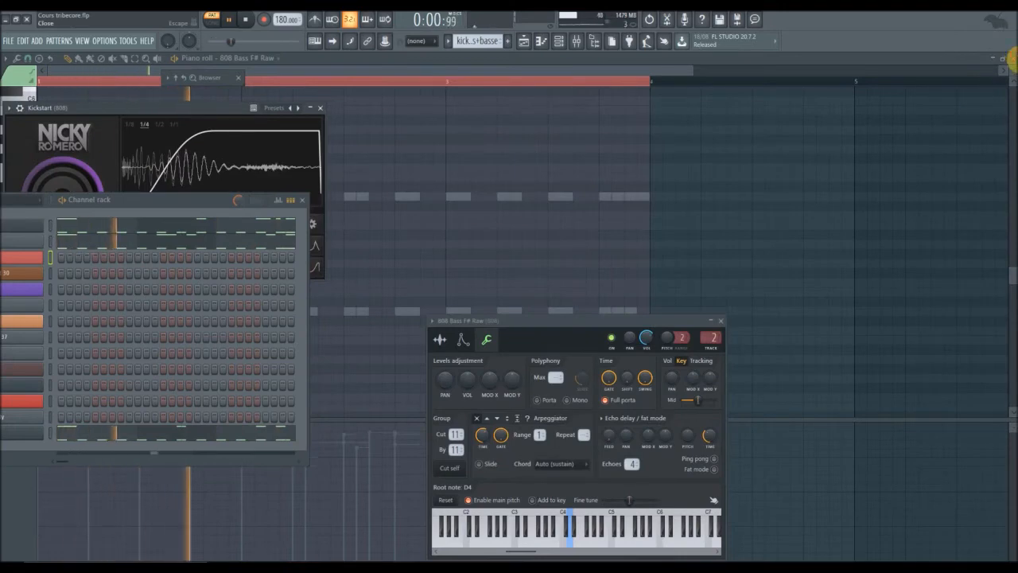
# Inspect the Kick 2 channel's settings and mixer track assignment, and return to the mixer with the piano roll and channel rack closed
pyautogui.click(1003, 58)
pyautogui.moveTo(207, 203); pyautogui.dragTo(414, 220)
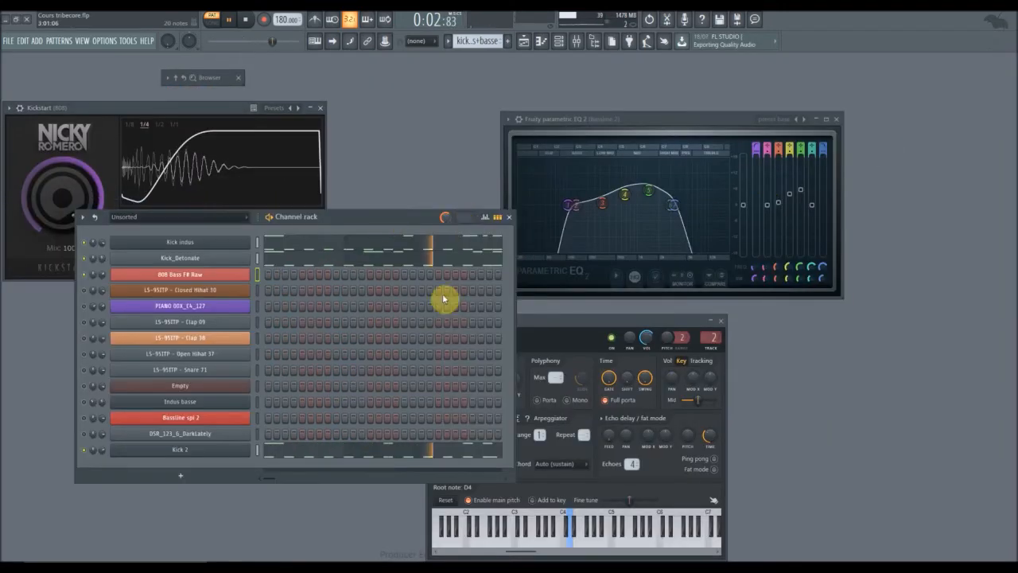
pyautogui.click(305, 458)
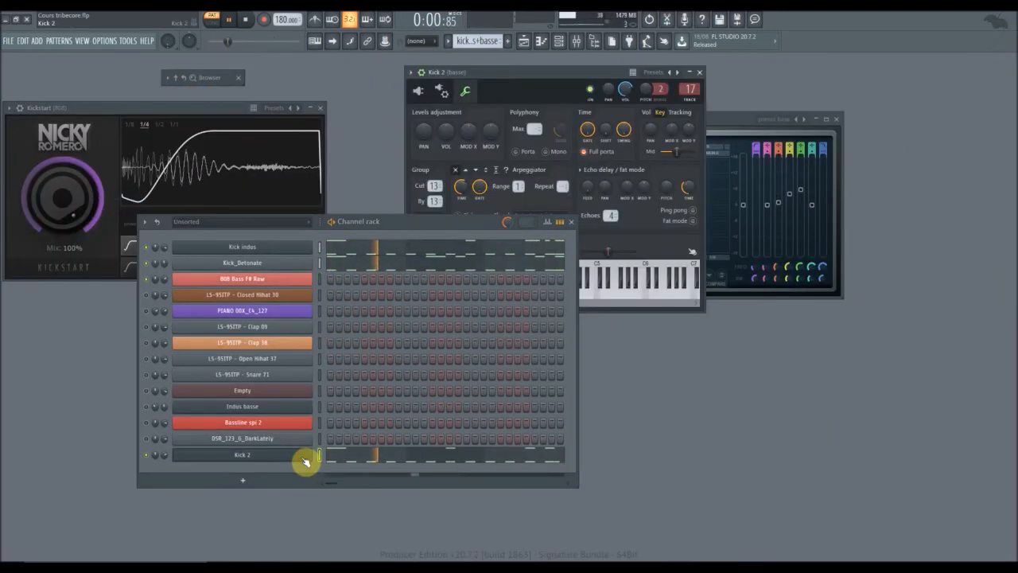
pyautogui.click(576, 41)
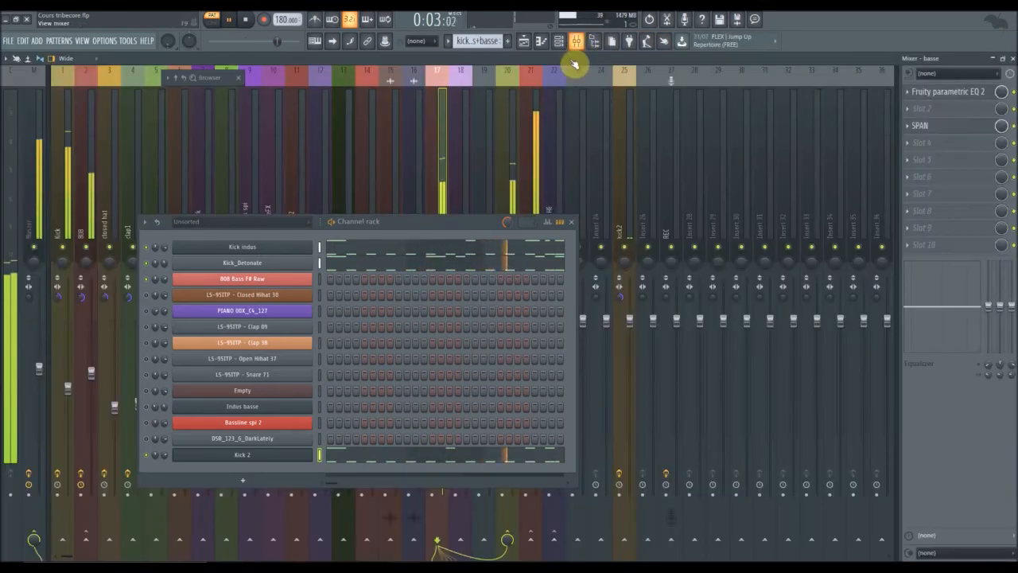
pyautogui.click(571, 222)
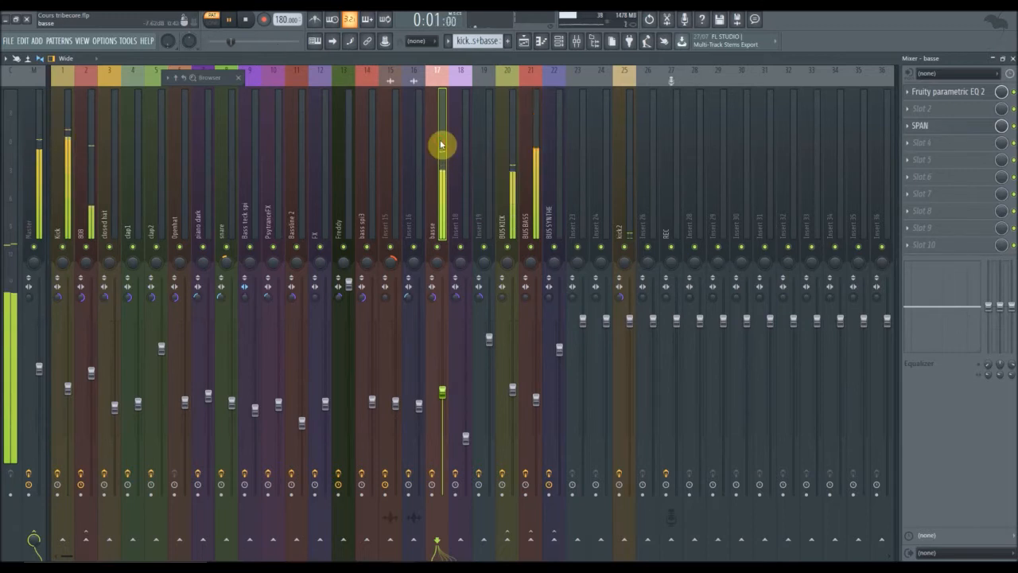
pyautogui.click(540, 407)
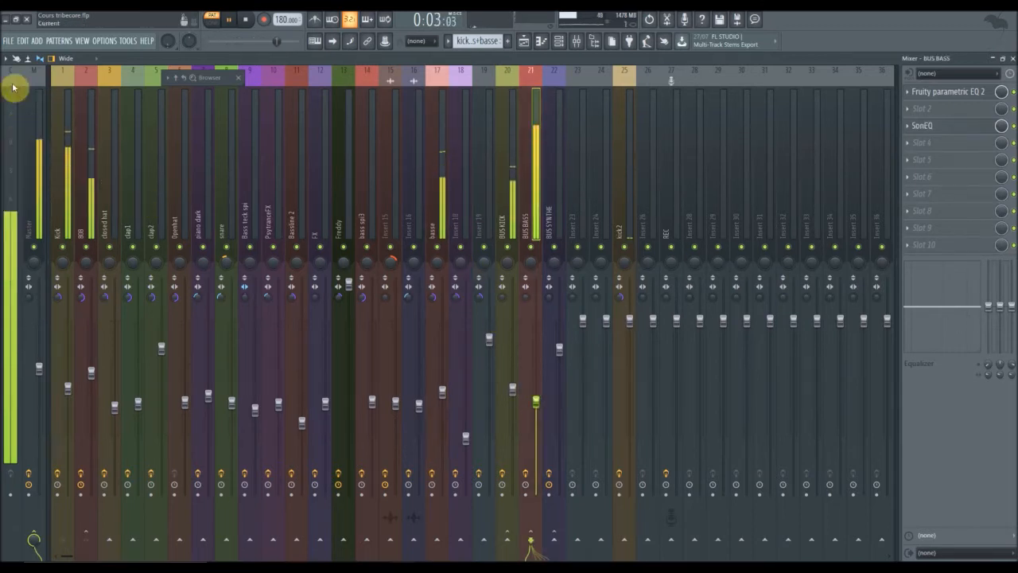
pyautogui.click(7, 41)
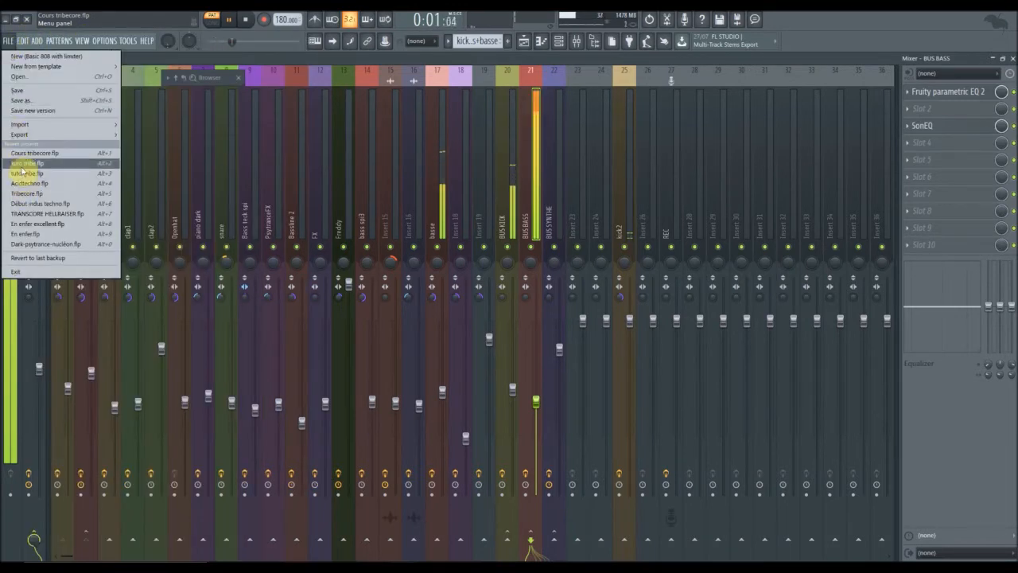
pyautogui.click(860, 56)
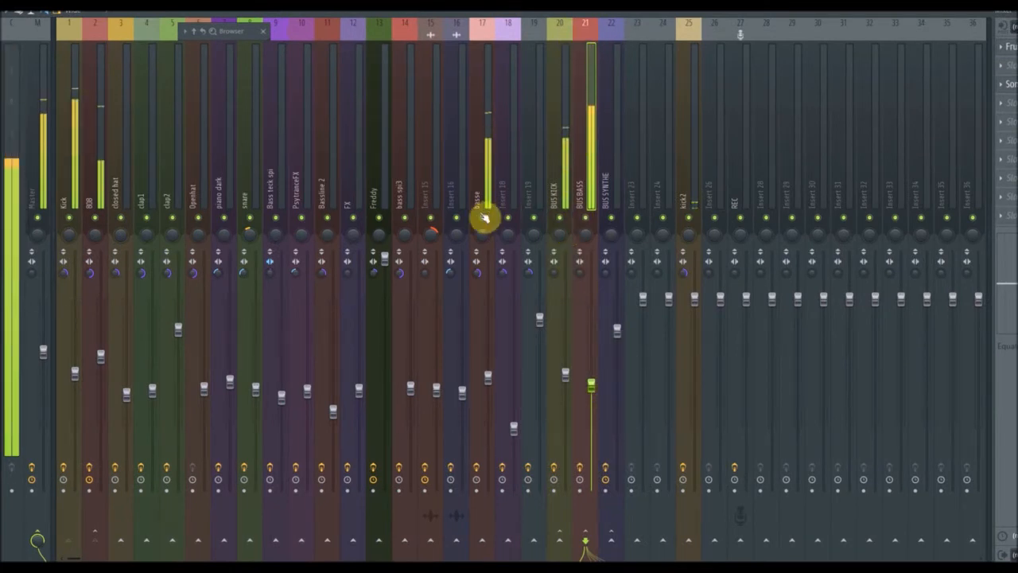
# Route the basse mixer track to the BUS BASS track
pyautogui.click(482, 180)
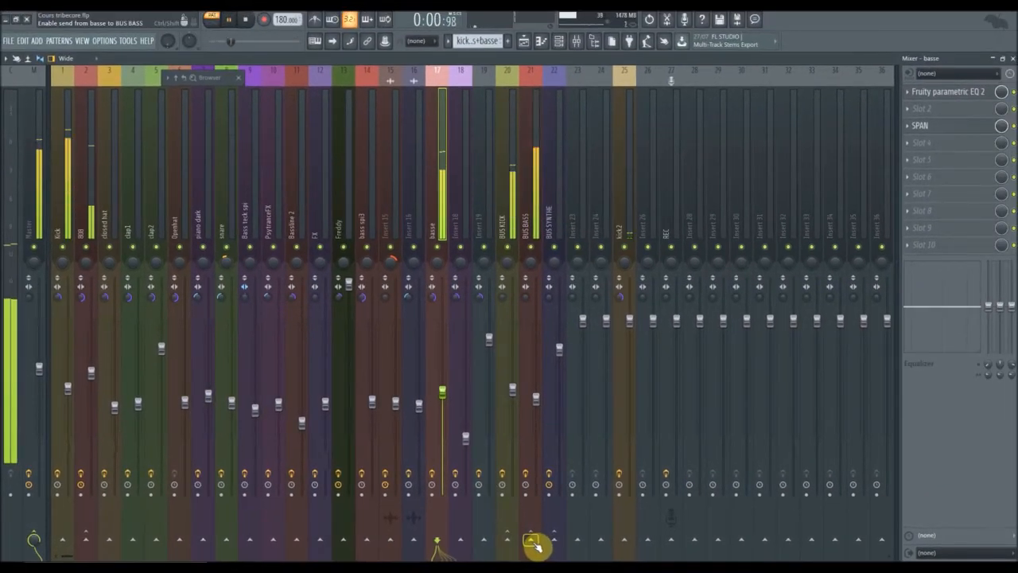
pyautogui.rightClick(531, 542)
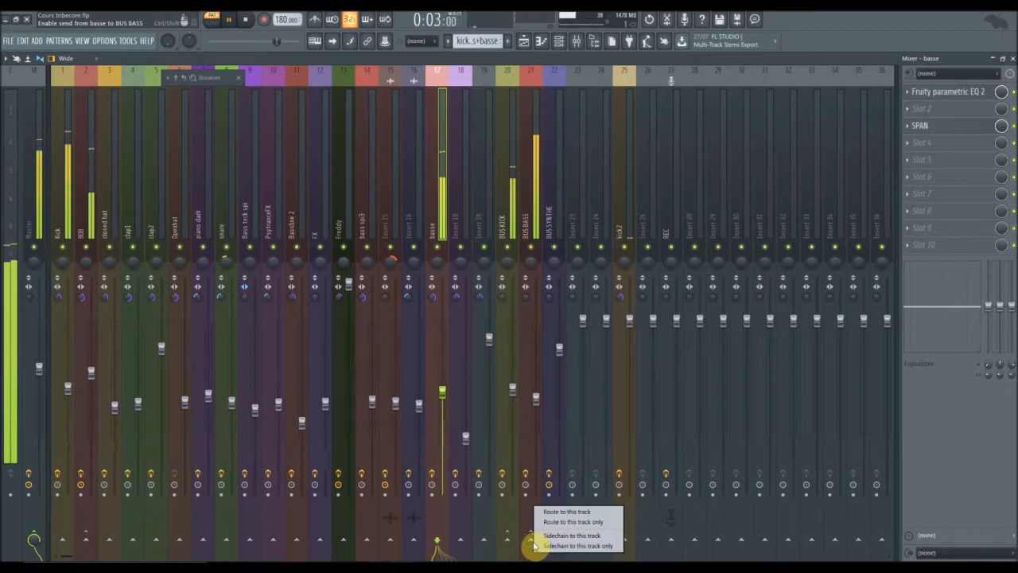
pyautogui.click(589, 513)
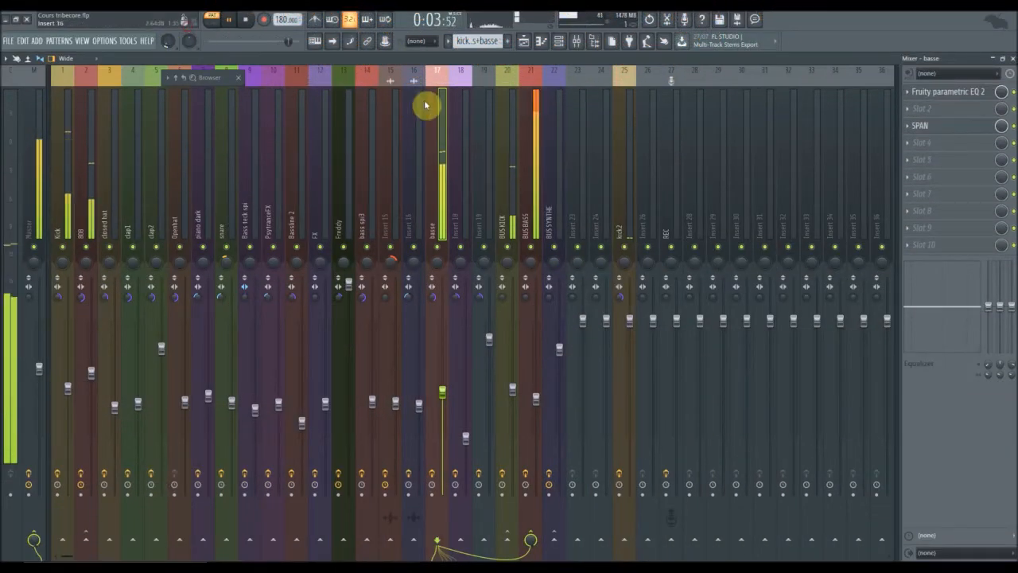
# Reshape the BUS BASS track's Fruity parametric EQ 2 with a higher high cut, a treble boost and a dip in band 3
pyautogui.click(539, 95)
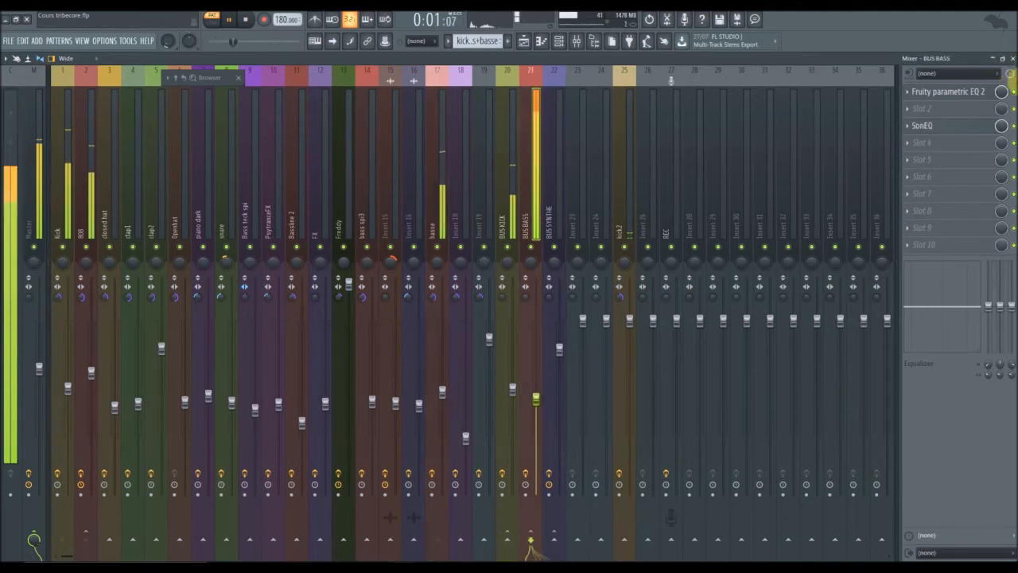
pyautogui.click(953, 94)
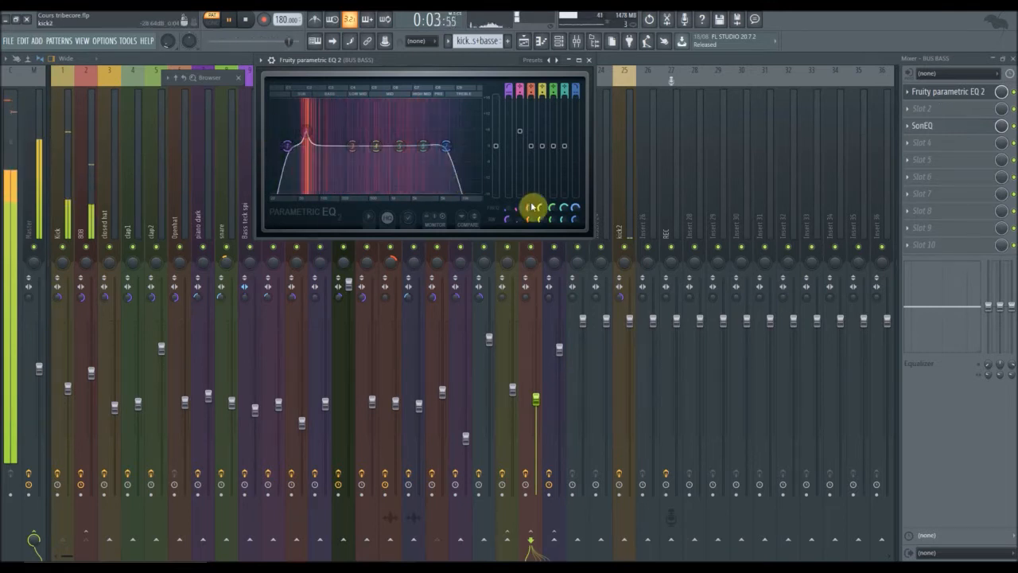
pyautogui.moveTo(451, 150); pyautogui.dragTo(479, 149)
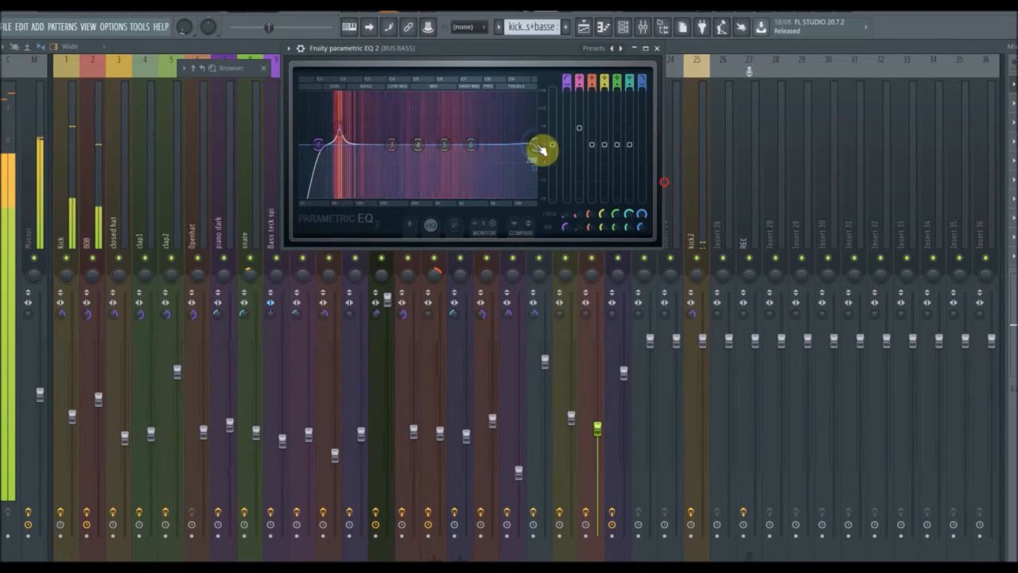
pyautogui.moveTo(517, 139); pyautogui.dragTo(527, 140)
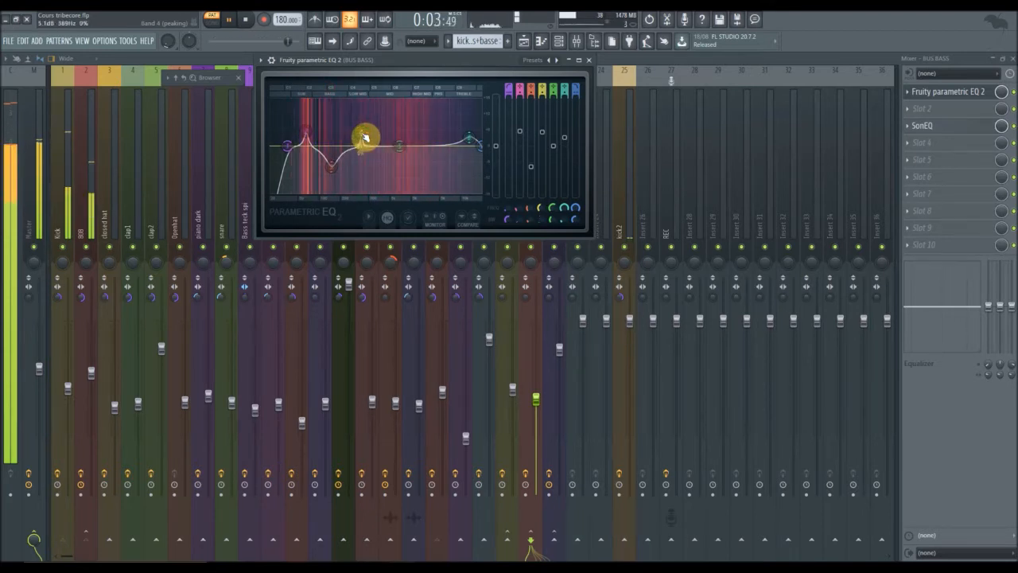
pyautogui.moveTo(363, 135); pyautogui.dragTo(361, 144)
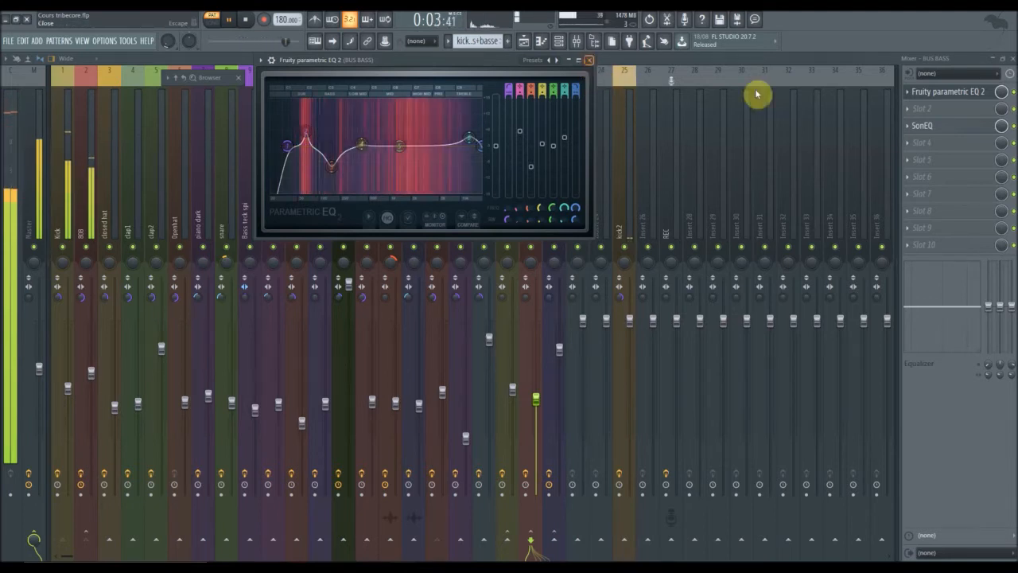
pyautogui.click(589, 61)
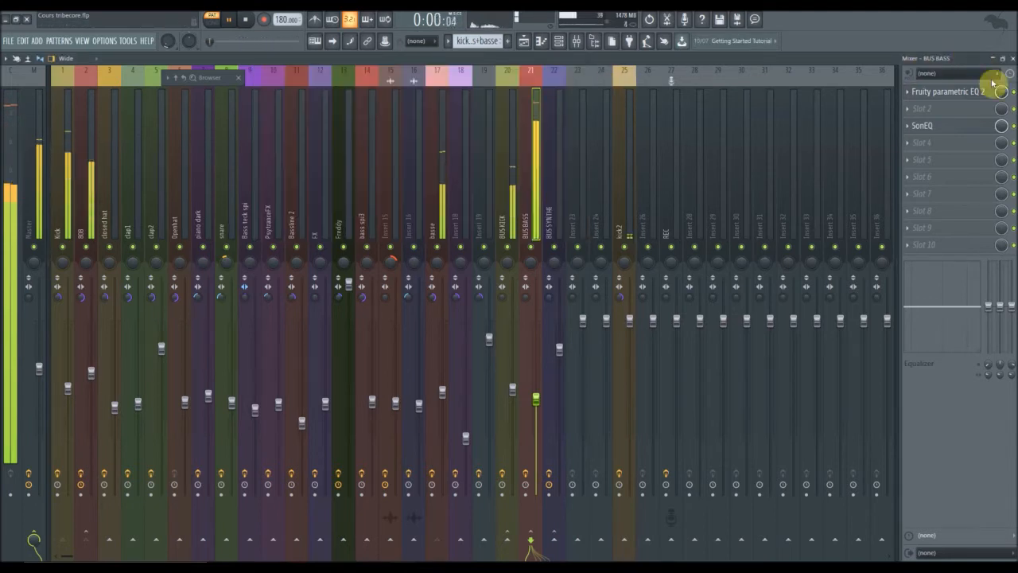
# Replace Fruity parametric EQ 2 in the BUS BASS track's first effect slot with FabFilter Pro-Q 2
pyautogui.click(907, 96)
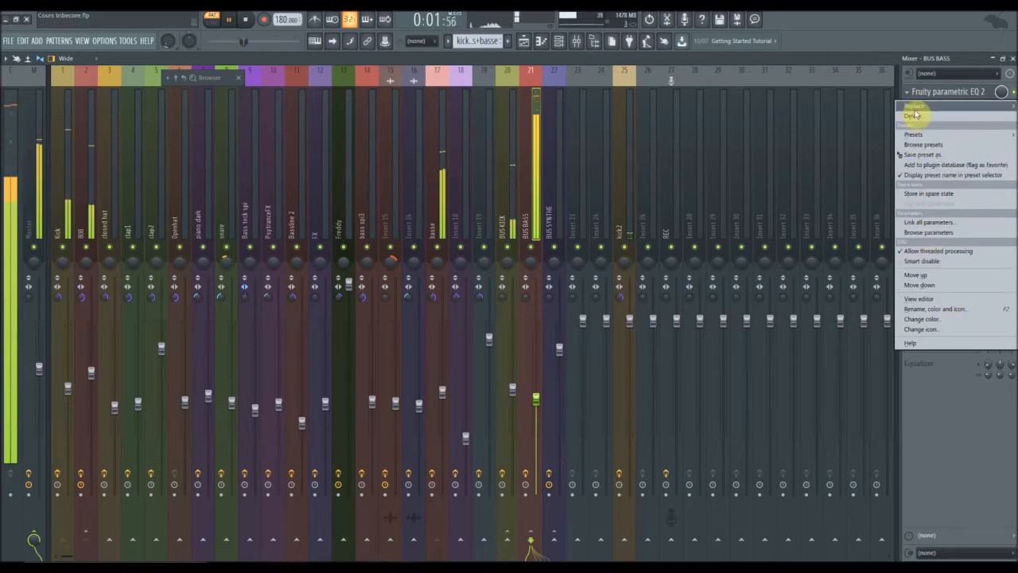
pyautogui.moveTo(914, 108)
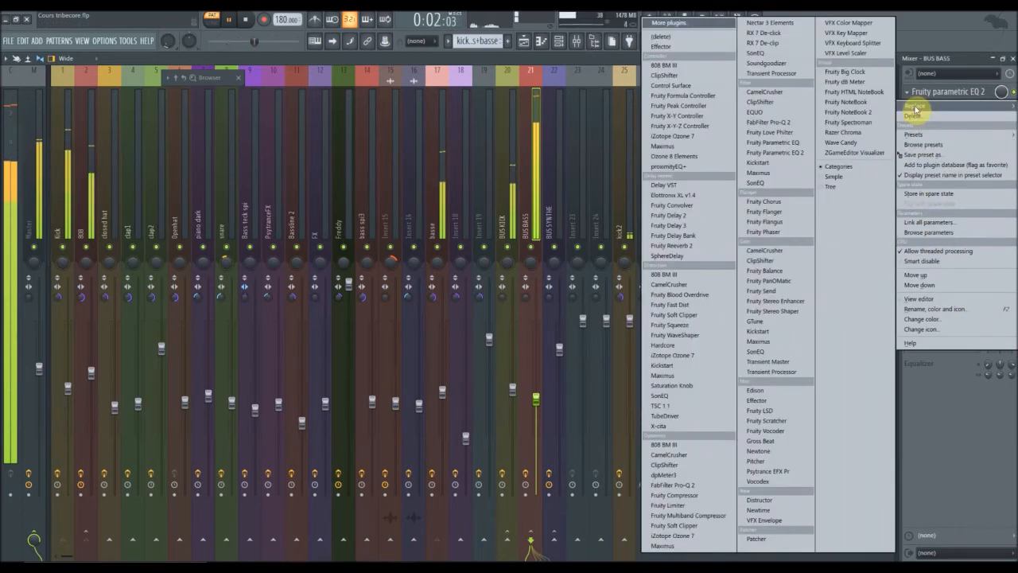
pyautogui.click(779, 122)
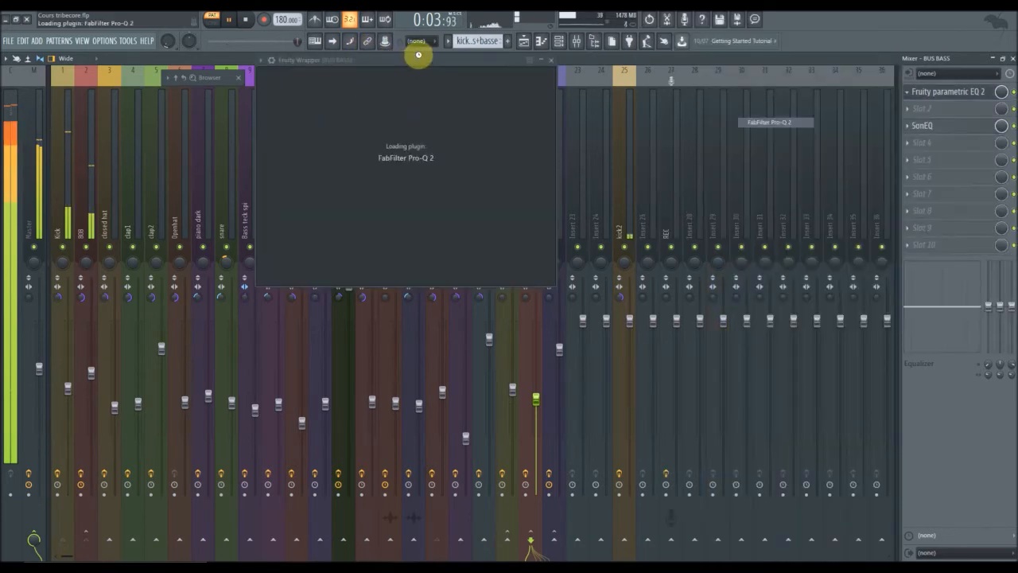
pyautogui.moveTo(418, 62); pyautogui.dragTo(480, 199)
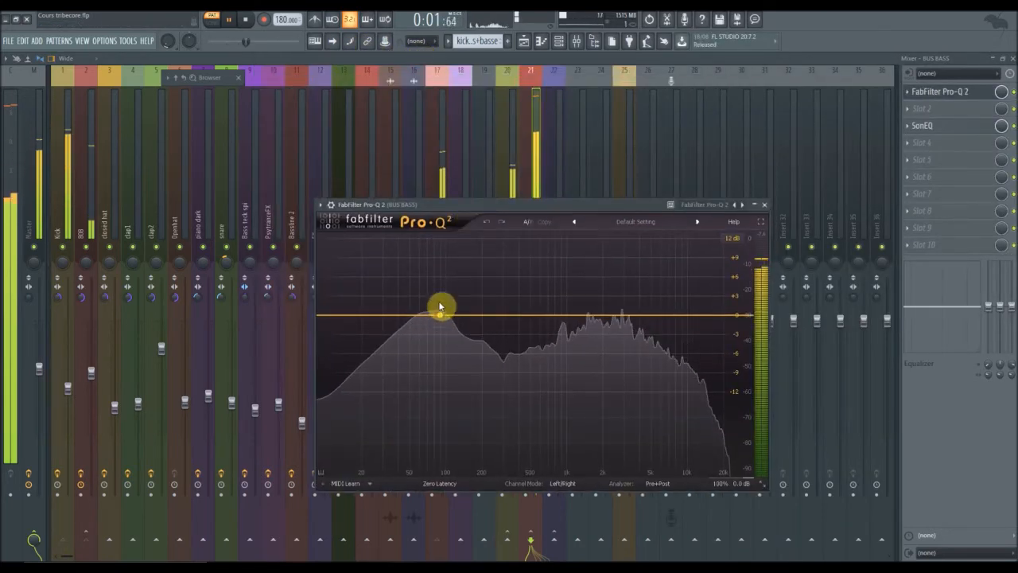
# Add a narrow bell band in Pro-Q 2 at about 2 kHz, cutting about 7.5 dB with a 24 dB/oct slope
pyautogui.moveTo(440, 315); pyautogui.dragTo(453, 254)
pyautogui.scroll(10, 454, 255)
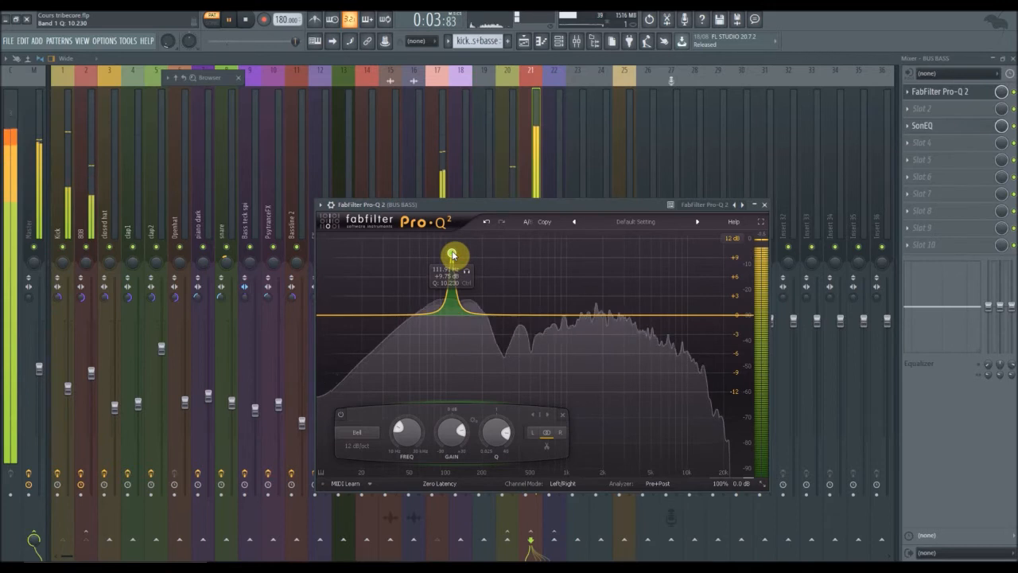
pyautogui.moveTo(466, 271); pyautogui.dragTo(474, 276)
pyautogui.moveTo(576, 298); pyautogui.dragTo(619, 303)
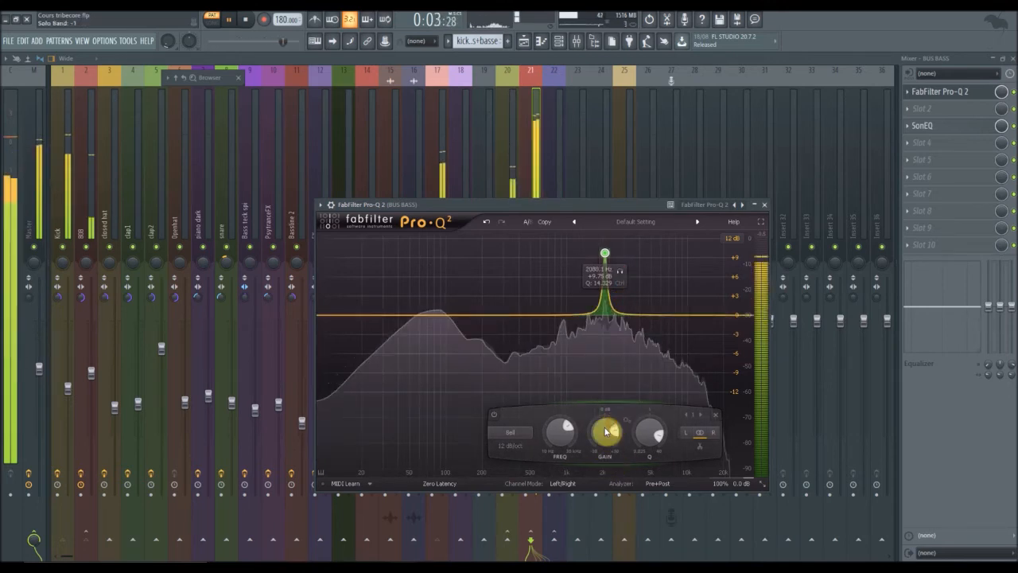
pyautogui.moveTo(602, 453); pyautogui.dragTo(602, 432)
pyautogui.click(508, 446)
pyautogui.click(520, 470)
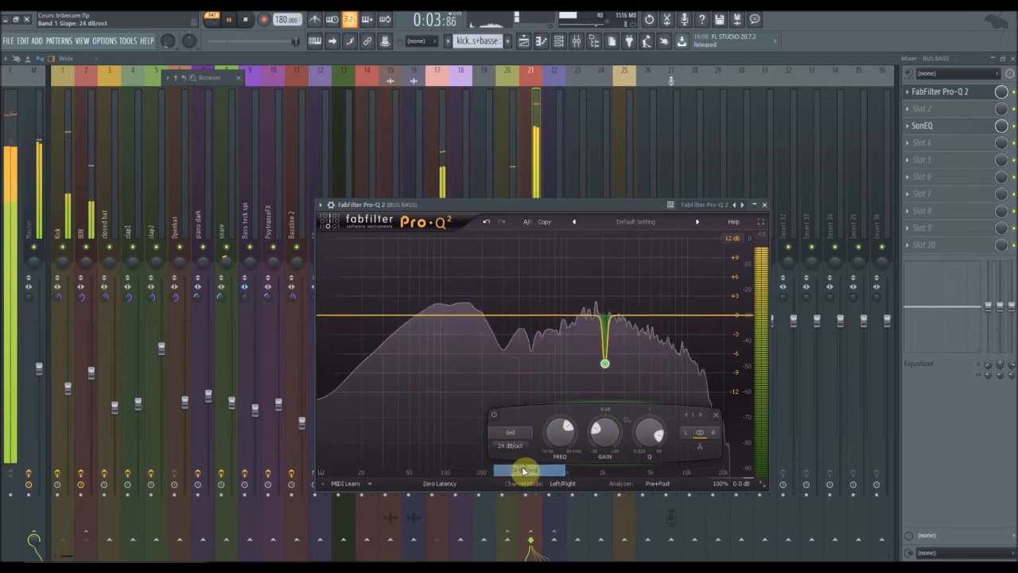
pyautogui.click(765, 206)
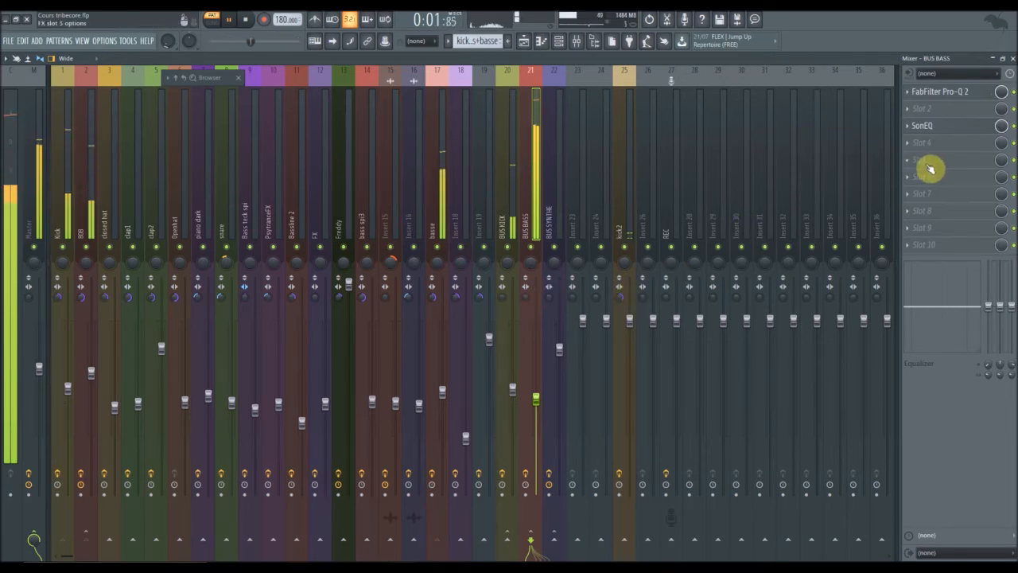
# Examine the SonEQ settings on the BUS BASS track and close the plugin
pyautogui.click(907, 126)
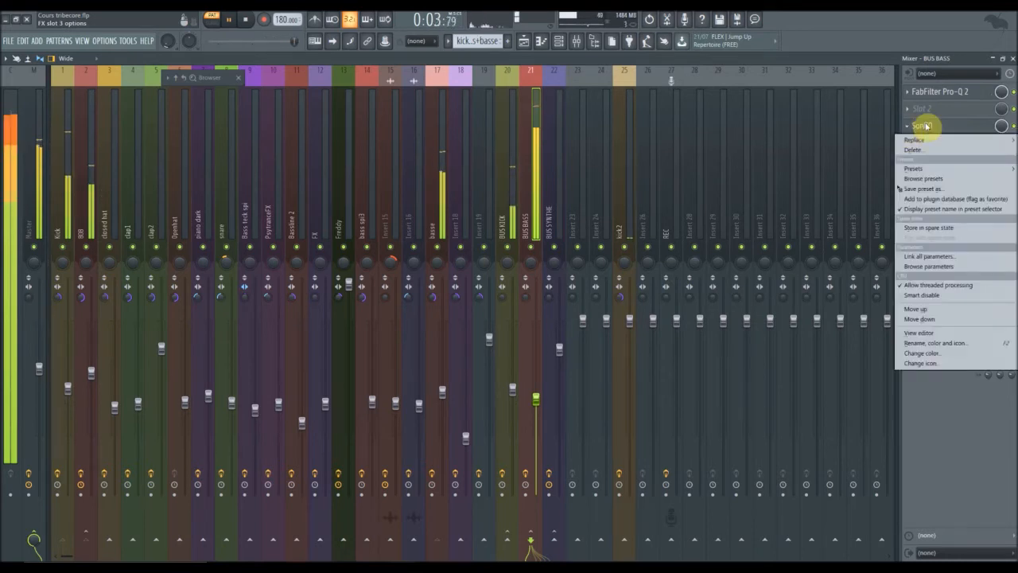
pyautogui.click(927, 126)
pyautogui.click(927, 125)
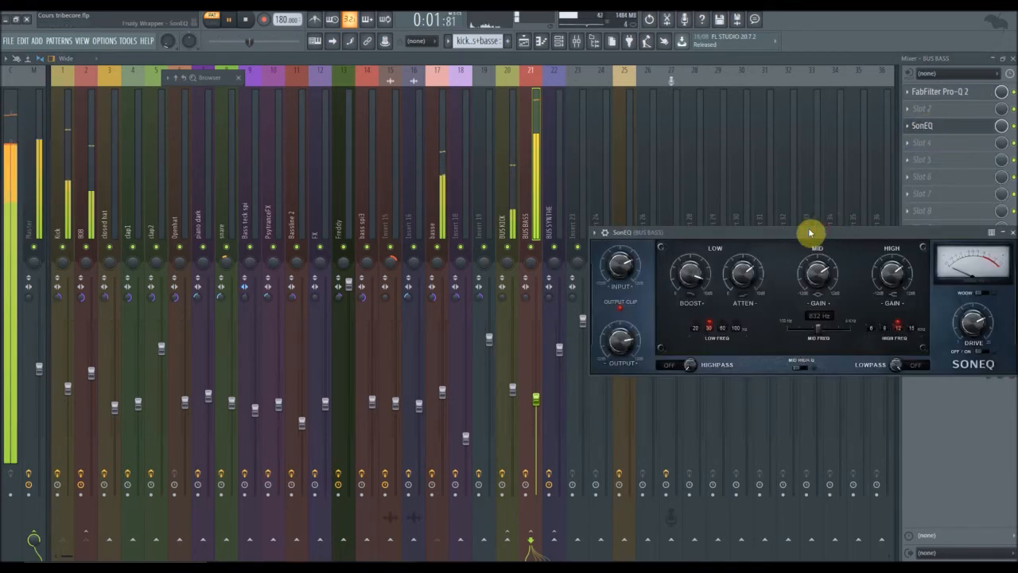
pyautogui.moveTo(809, 232); pyautogui.dragTo(633, 186)
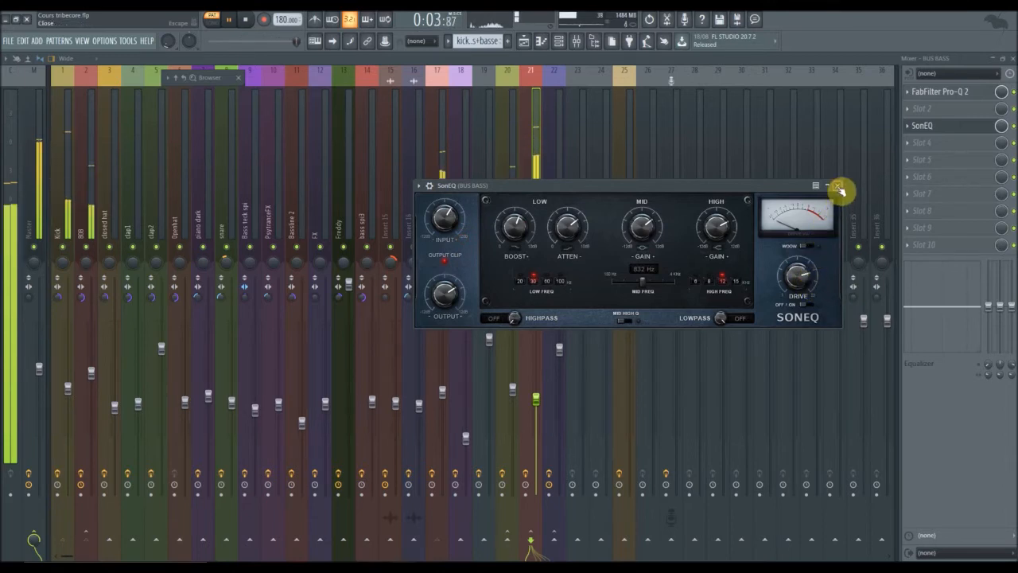
pyautogui.click(837, 186)
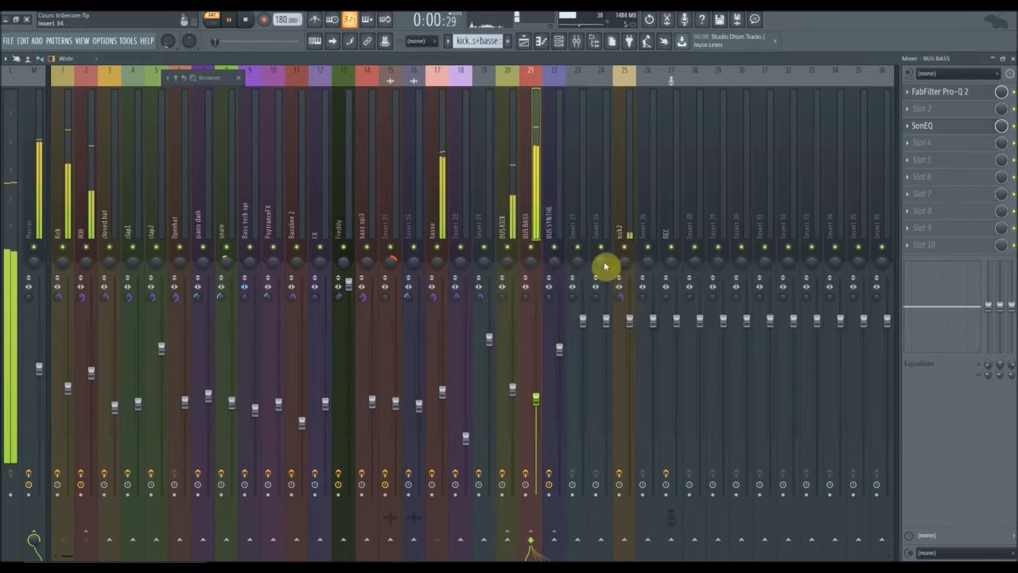
# Route the bass spi3 mixer track to the BUS BASS track
pyautogui.click(369, 228)
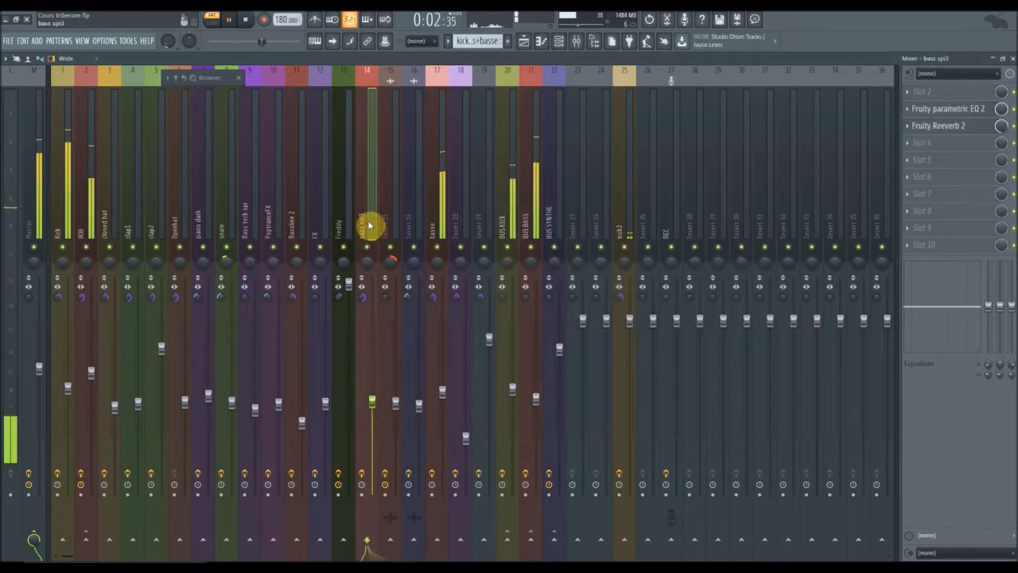
pyautogui.rightClick(530, 540)
pyautogui.click(579, 512)
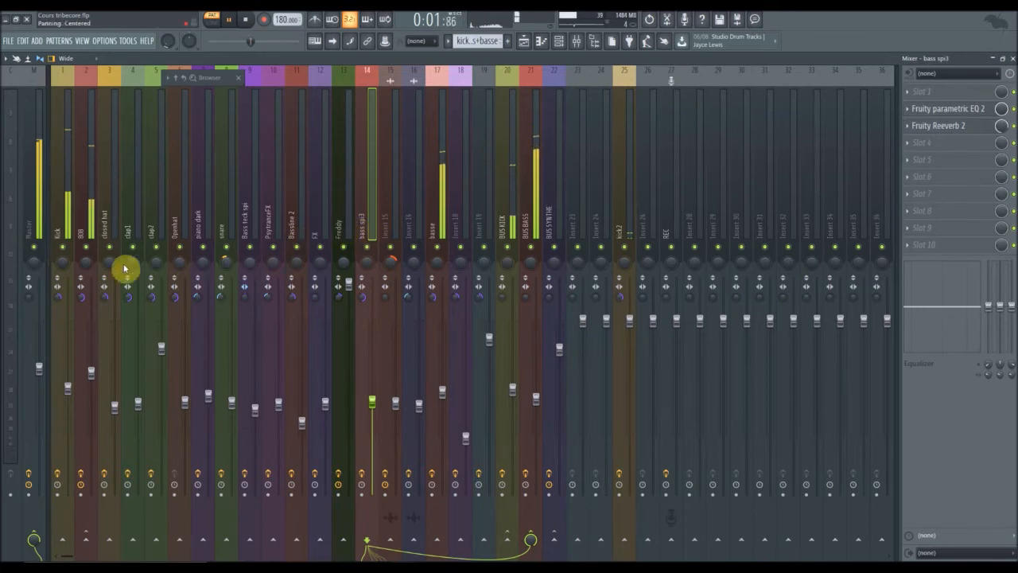
# Check the 808 and Kick track routing and route the closed hat mixer track to the BUS KICK track
pyautogui.click(90, 227)
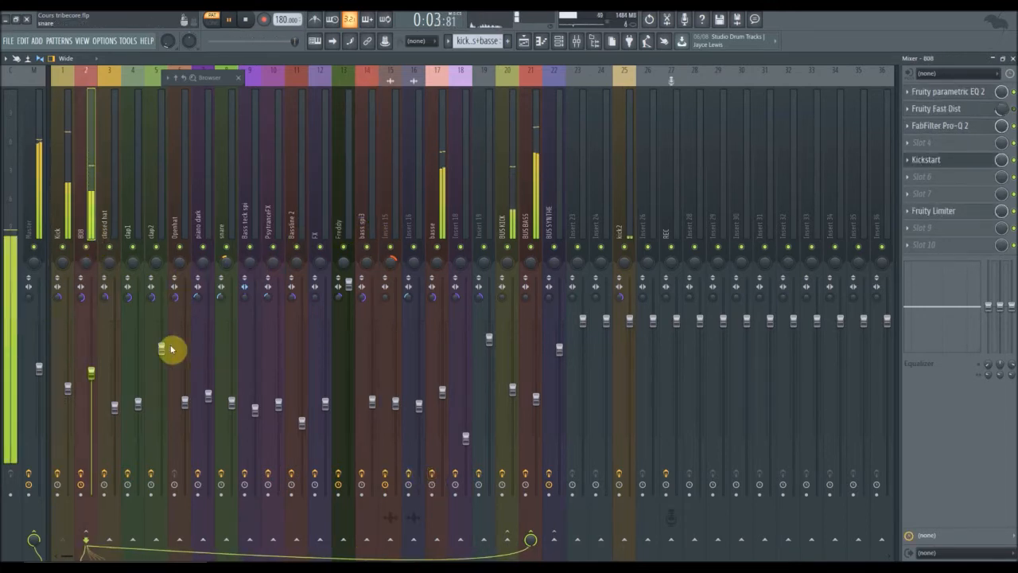
pyautogui.click(64, 230)
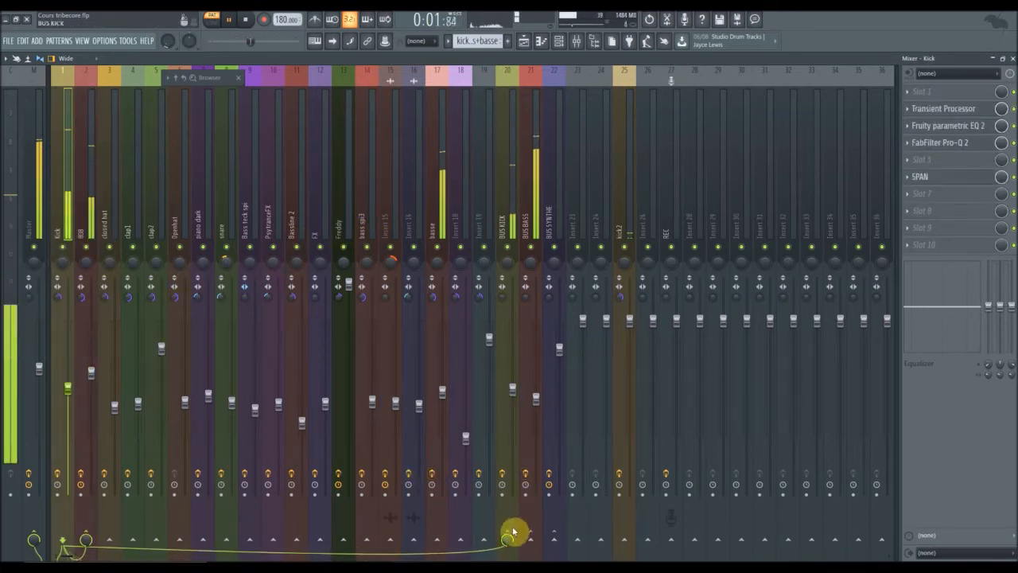
pyautogui.click(112, 225)
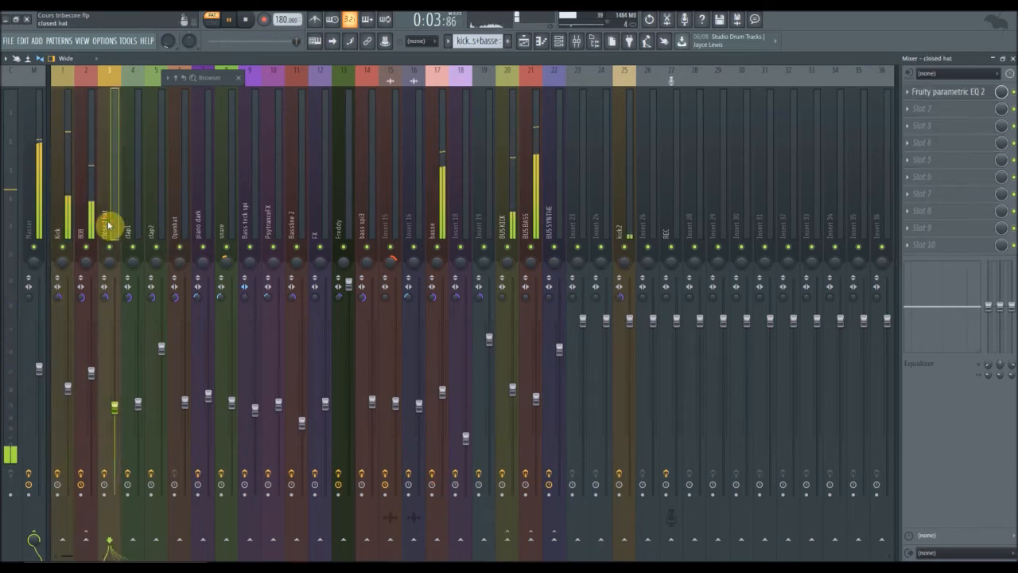
pyautogui.rightClick(509, 544)
pyautogui.click(543, 517)
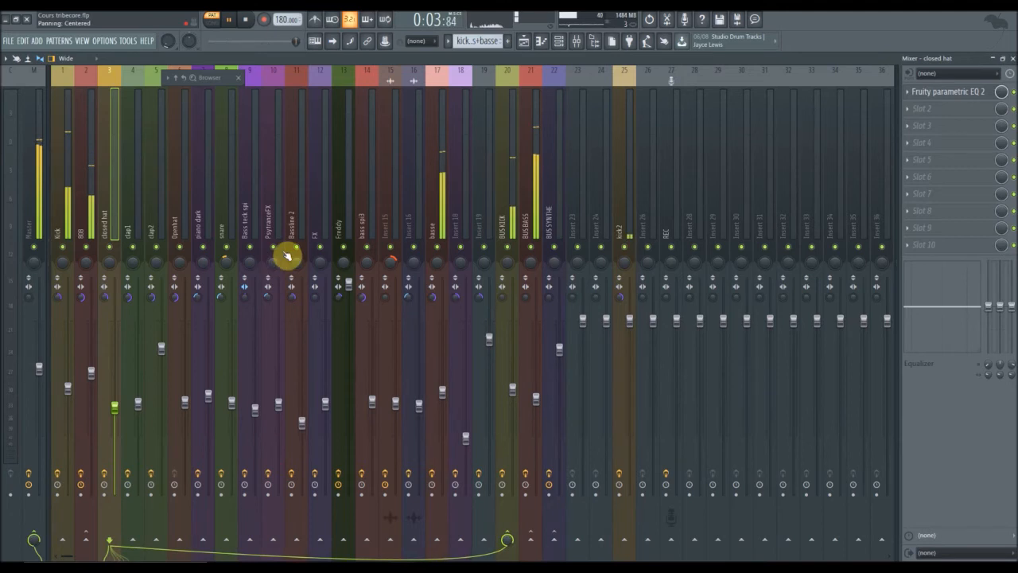
# Audition Transient Master presets on the BUS KICK track up to Zep Room and raise the master volume
pyautogui.click(501, 123)
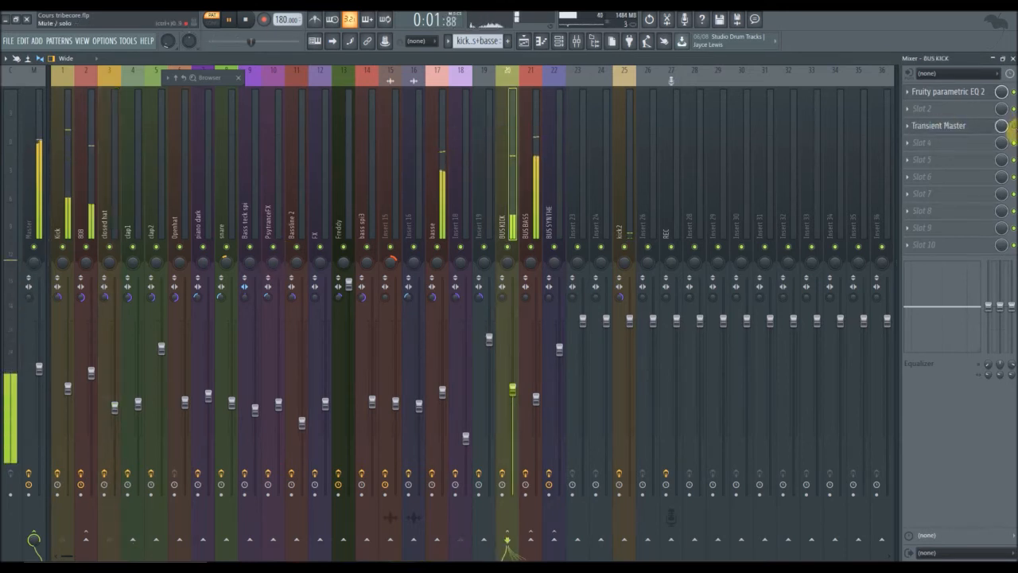
pyautogui.click(958, 133)
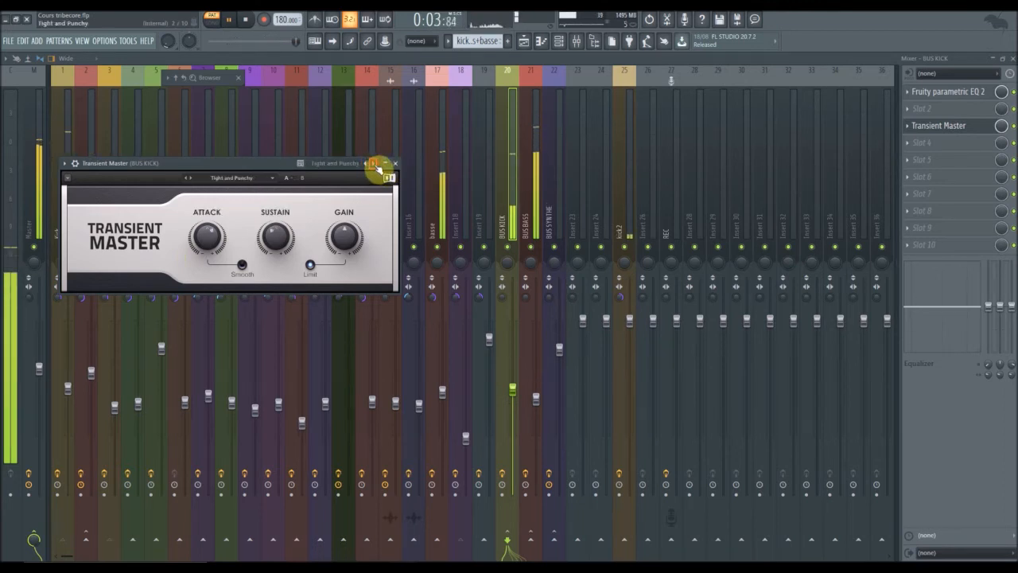
pyautogui.click(378, 166)
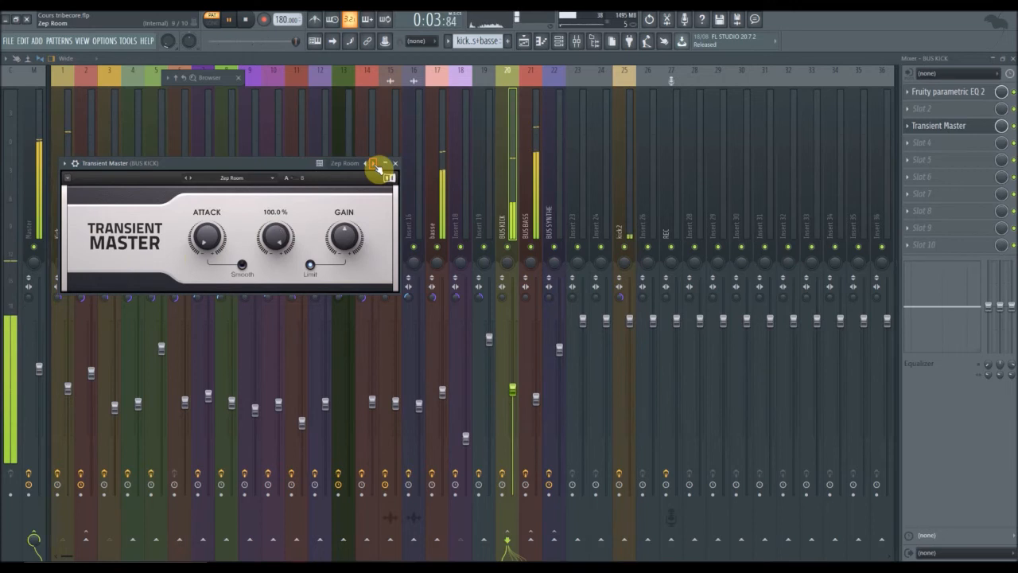
pyautogui.moveTo(167, 44); pyautogui.dragTo(167, 17)
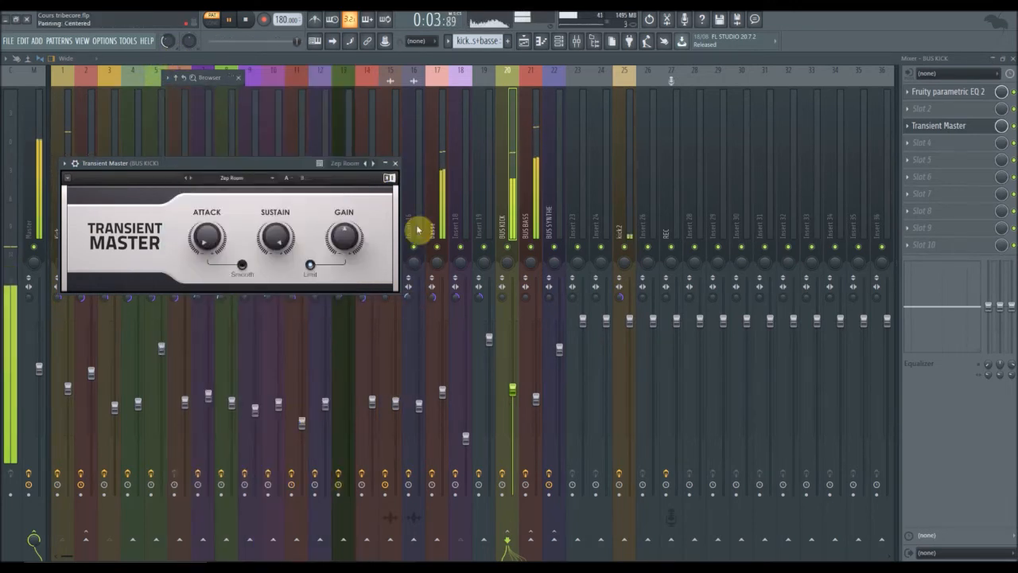
pyautogui.moveTo(294, 169); pyautogui.dragTo(266, 307)
# Route the kick2 mixer track to the BUS KICK track
pyautogui.click(623, 220)
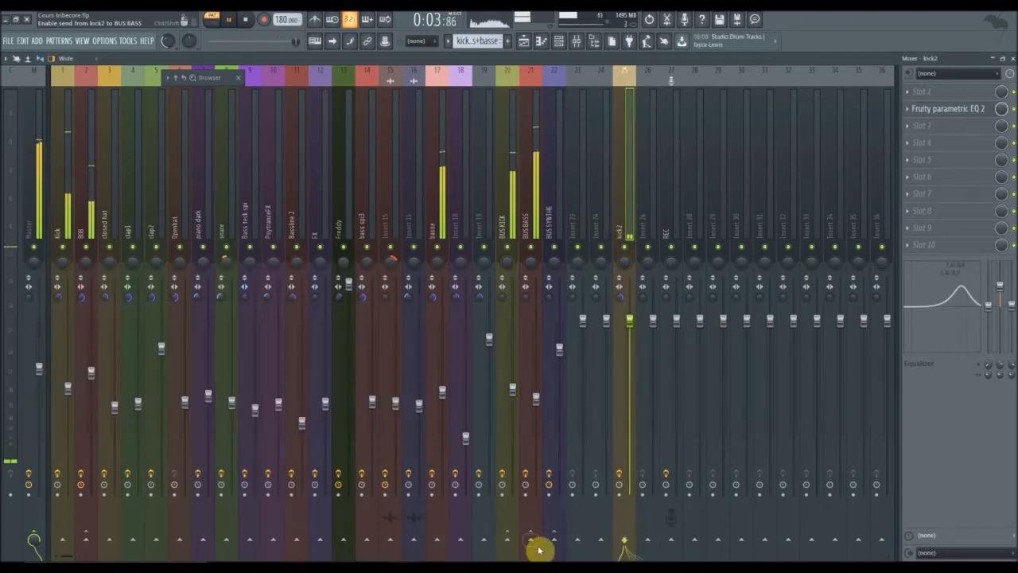
pyautogui.rightClick(509, 543)
pyautogui.click(527, 517)
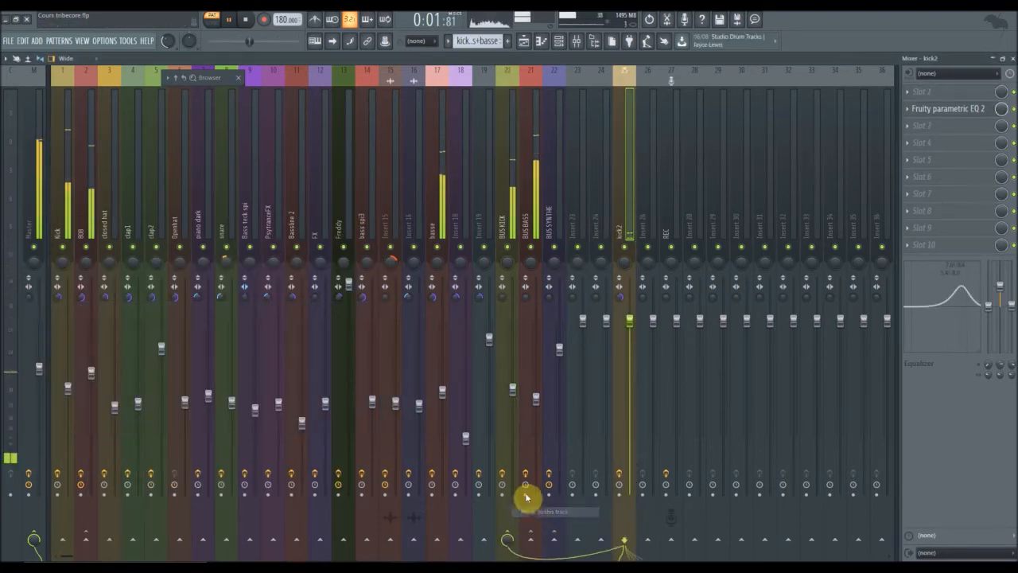
# Load the Drum Crusher preset in Transient Master on the BUS KICK track, close the plugin and set the master volume to 33%
pyautogui.click(503, 134)
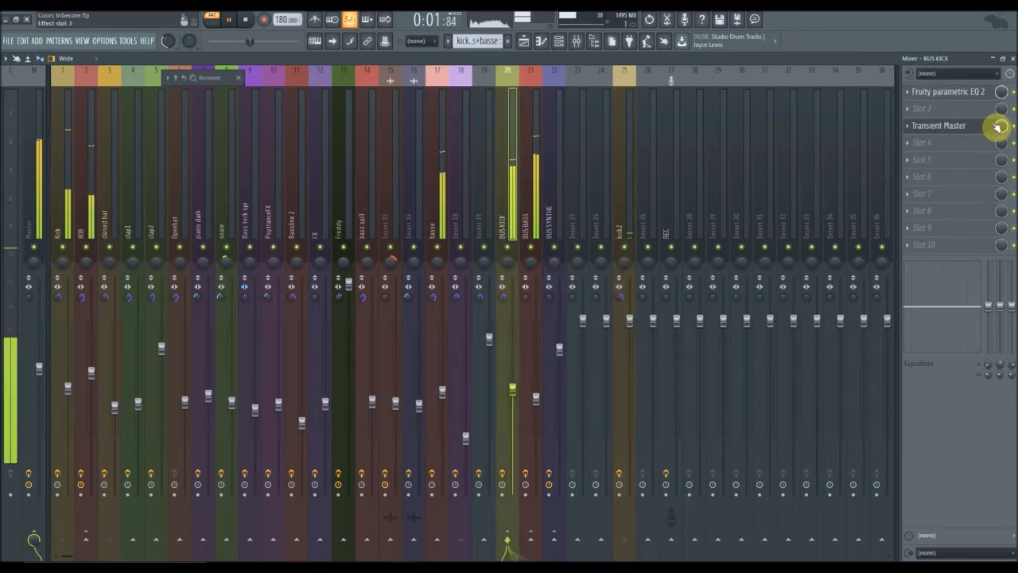
pyautogui.click(954, 127)
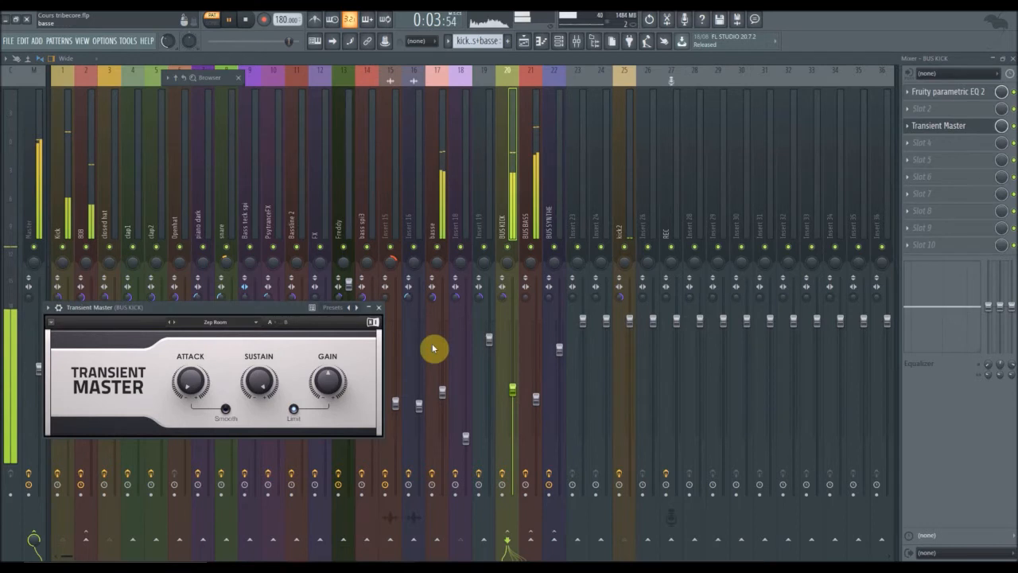
pyautogui.click(356, 308)
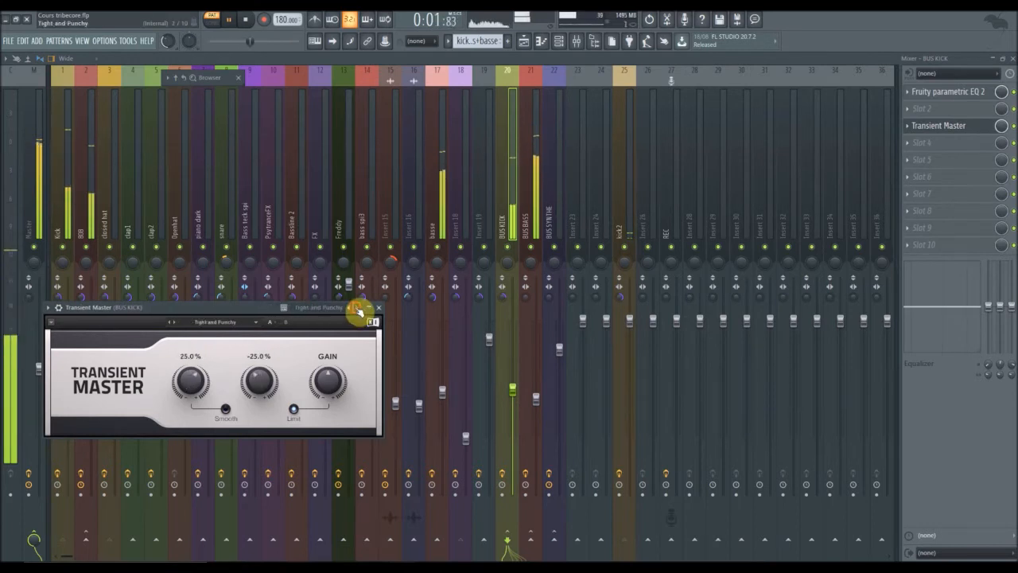
pyautogui.click(358, 309)
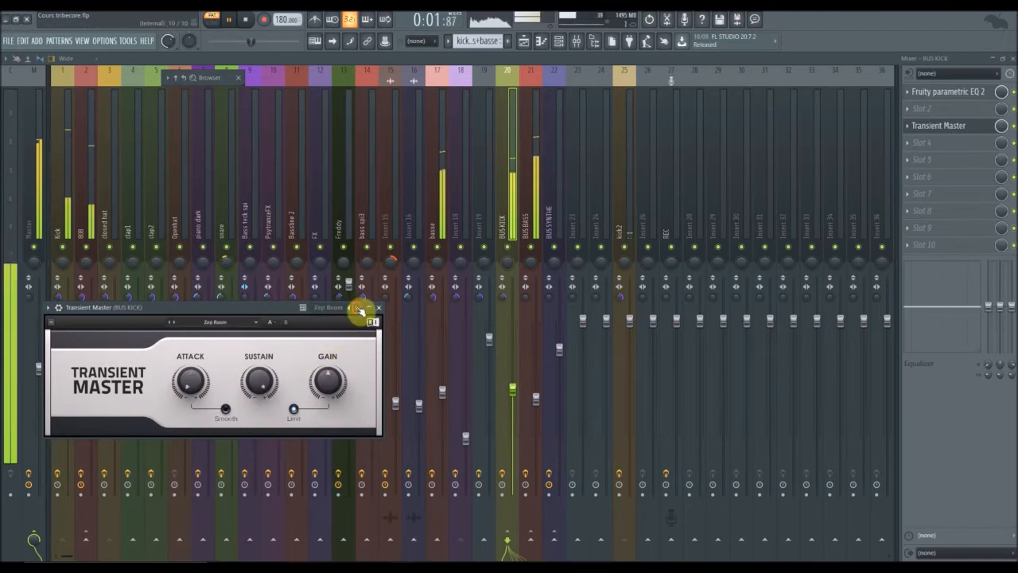
pyautogui.click(360, 312)
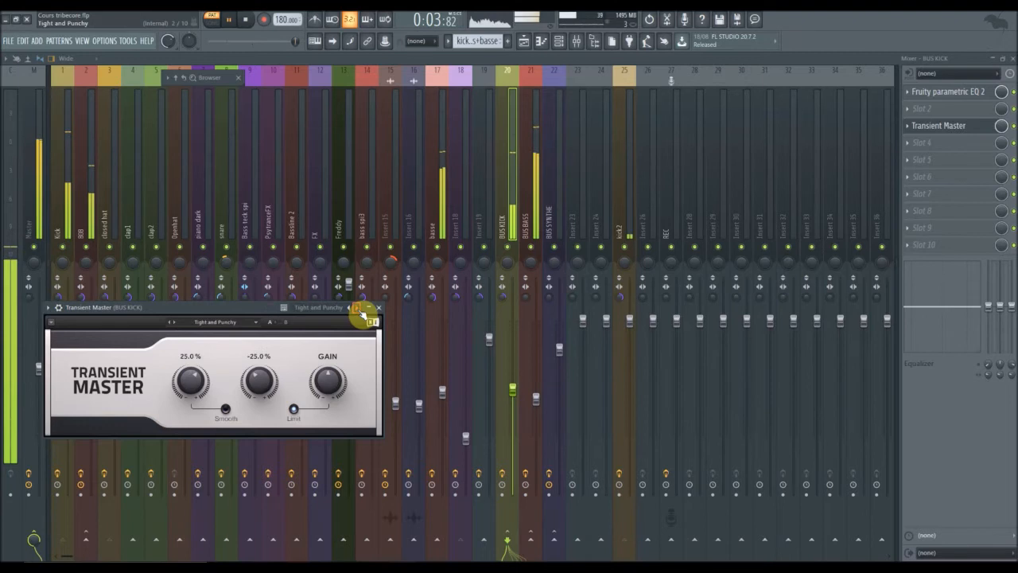
pyautogui.click(360, 312)
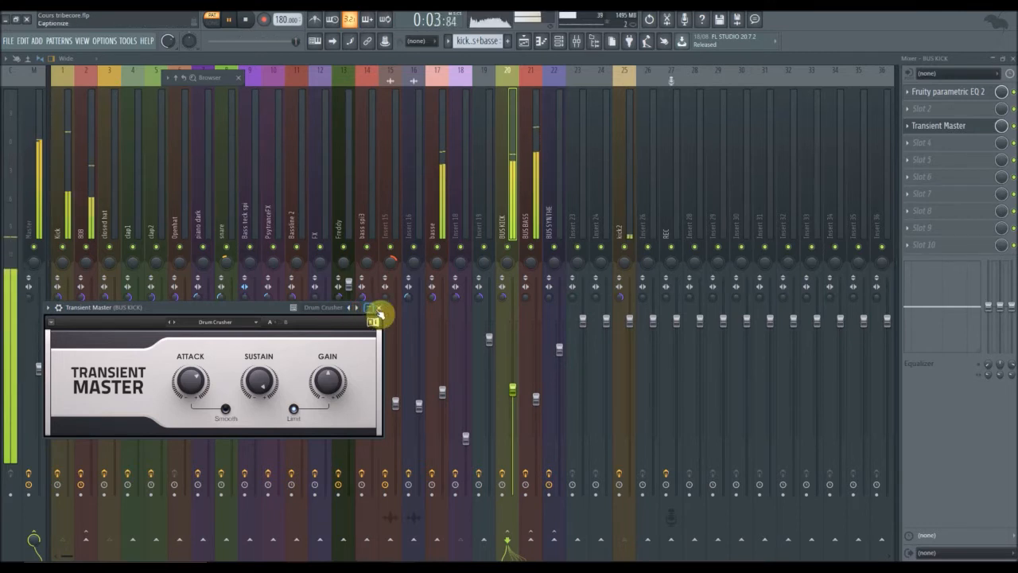
pyautogui.click(378, 307)
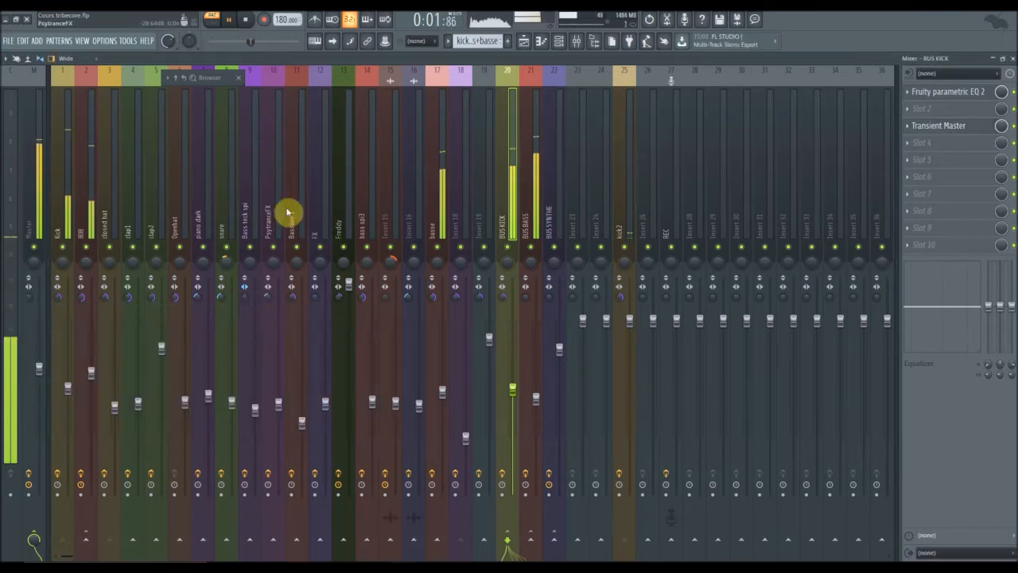
pyautogui.moveTo(169, 43); pyautogui.dragTo(170, 42)
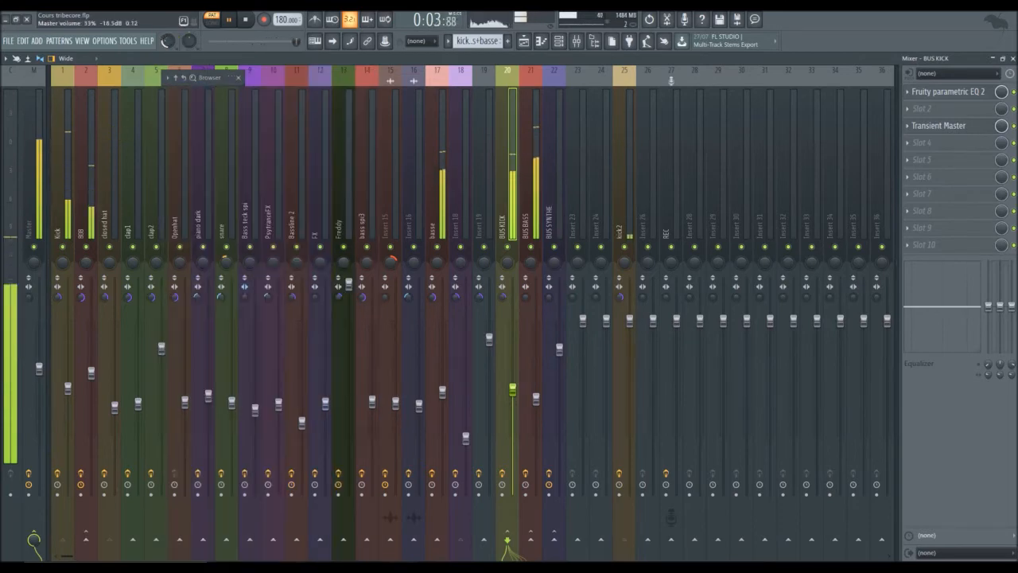
# Add the Distructor effect to slot 7 of the Kick mixer track and move its window clear of the first tracks
pyautogui.click(65, 99)
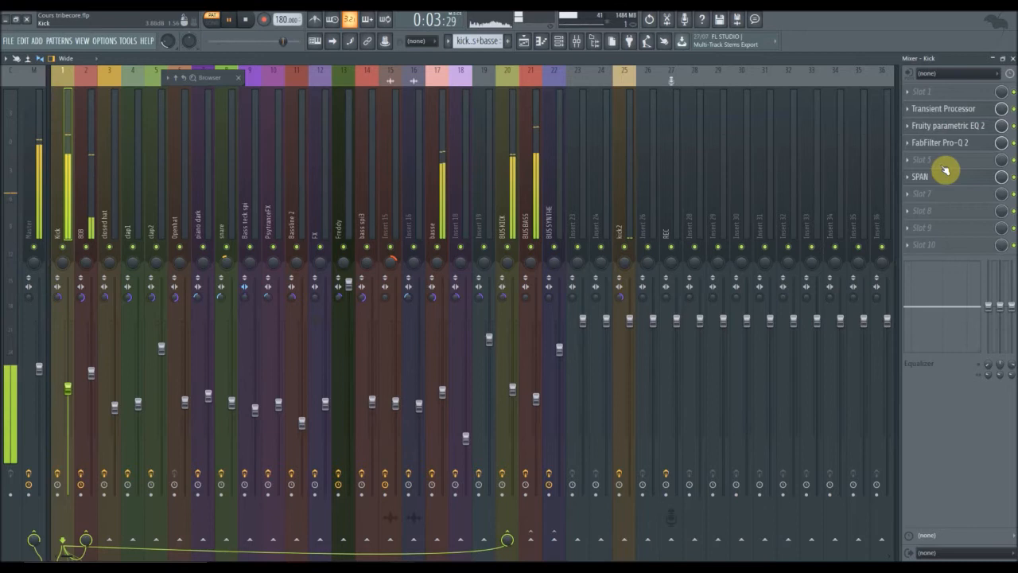
pyautogui.click(911, 196)
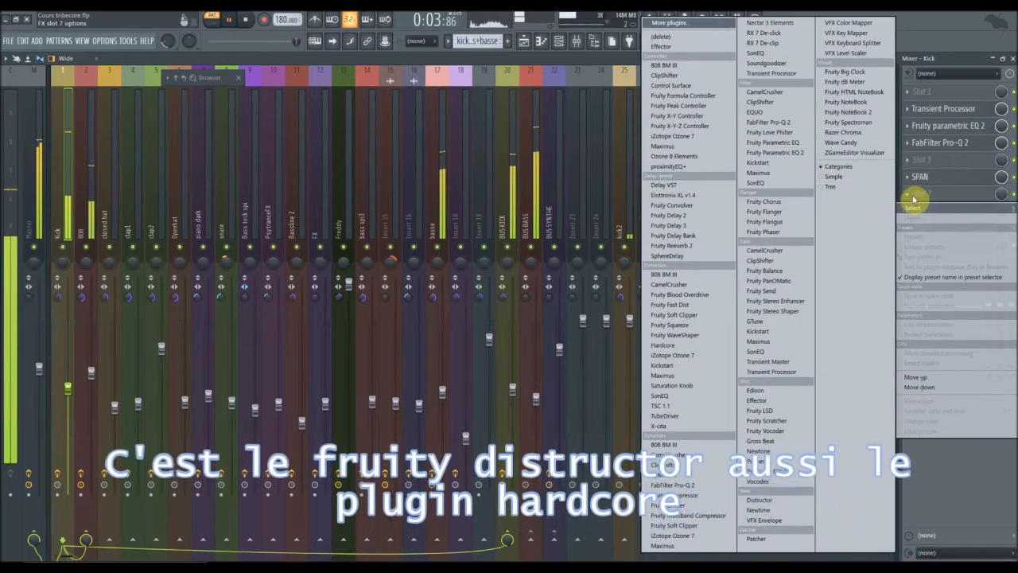
pyautogui.click(760, 500)
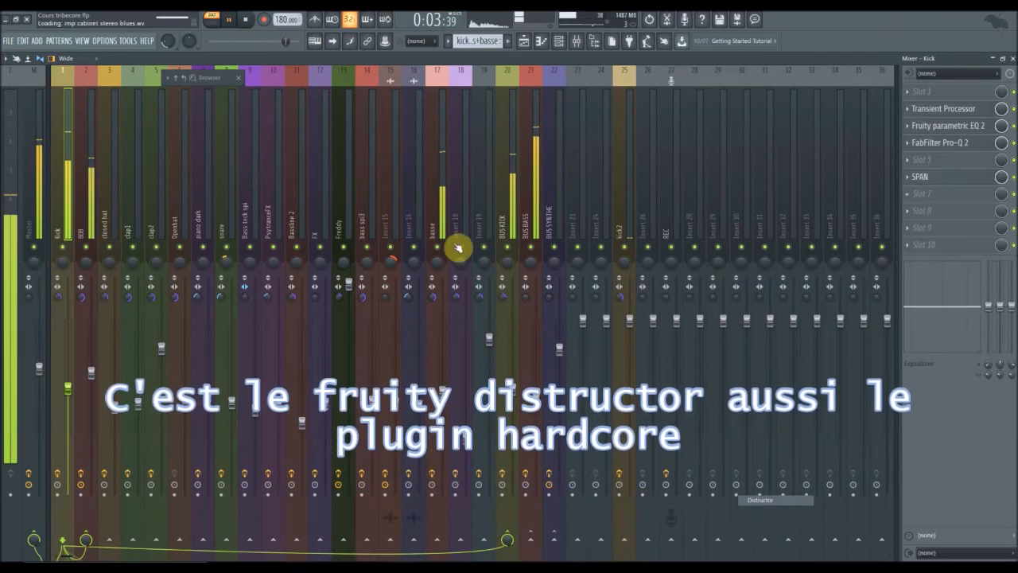
pyautogui.moveTo(409, 151); pyautogui.dragTo(684, 230)
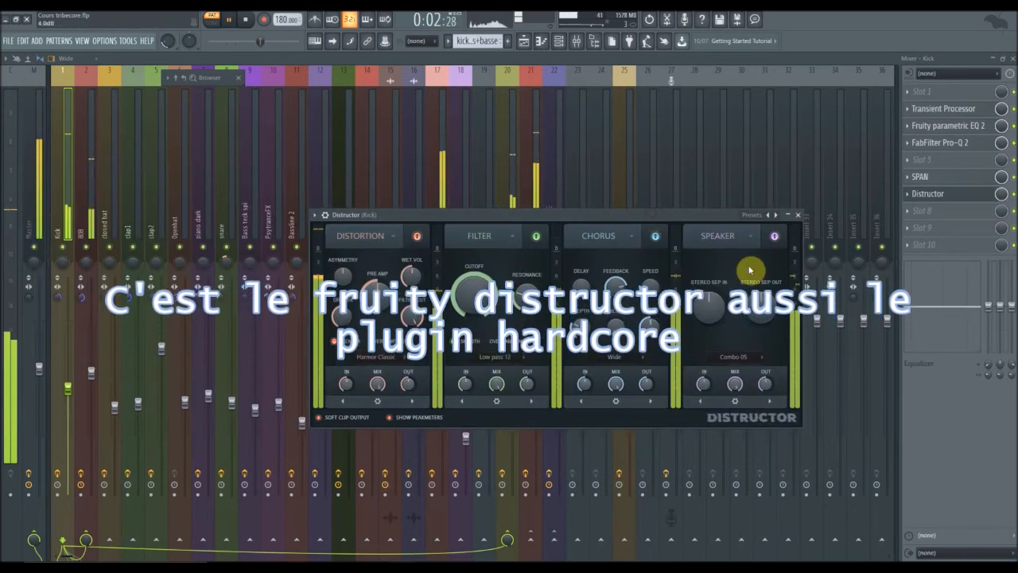
# Audition the Distructor presets on the Kick track from Aggro onward and load the Subtle preset
pyautogui.click(777, 216)
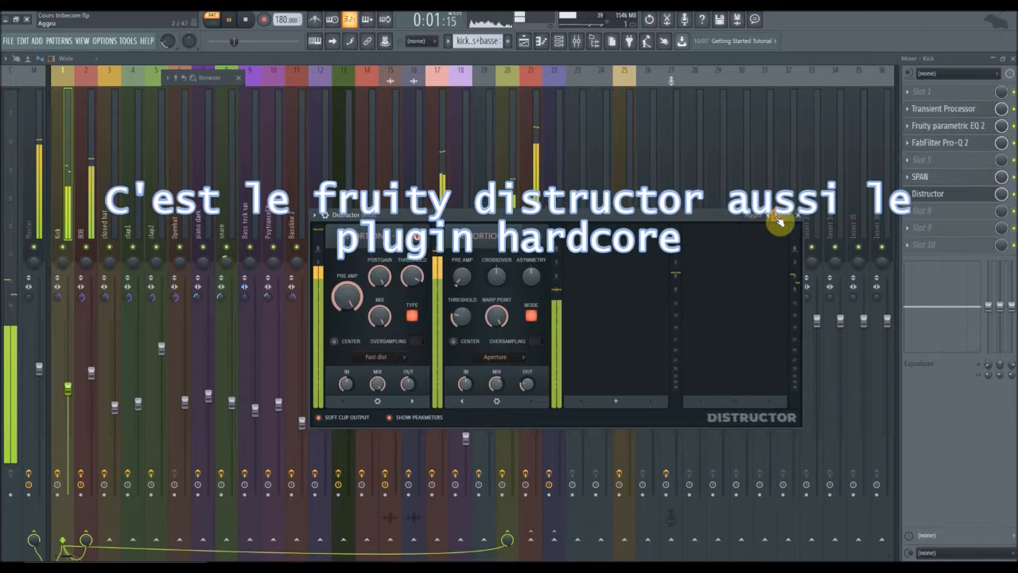
pyautogui.click(777, 215)
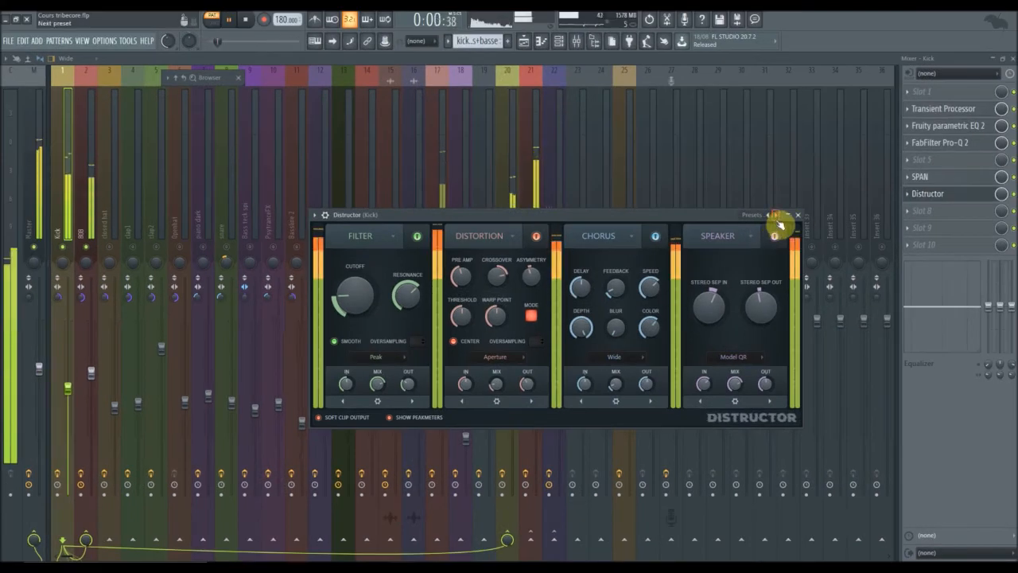
pyautogui.click(778, 220)
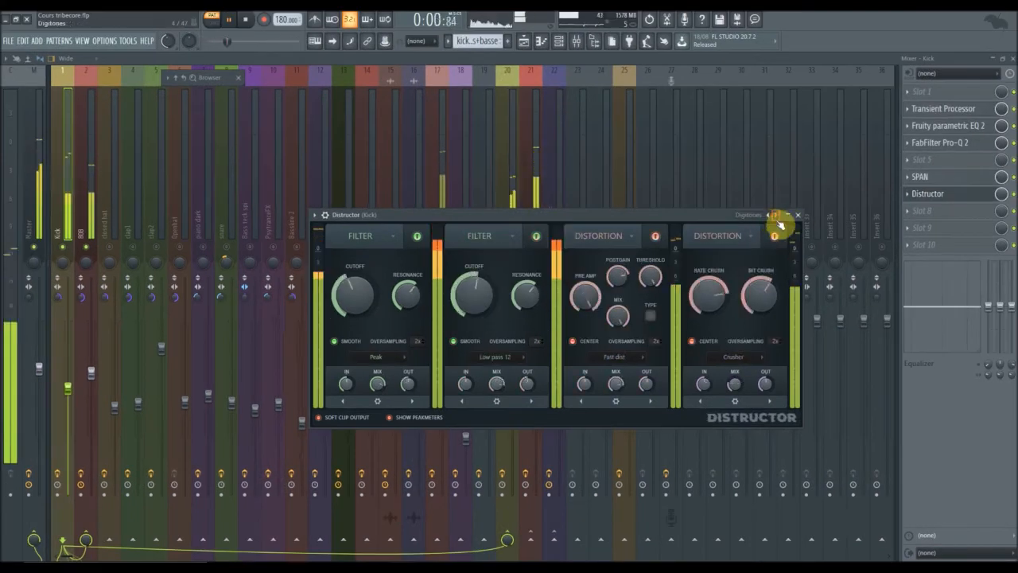
pyautogui.click(777, 220)
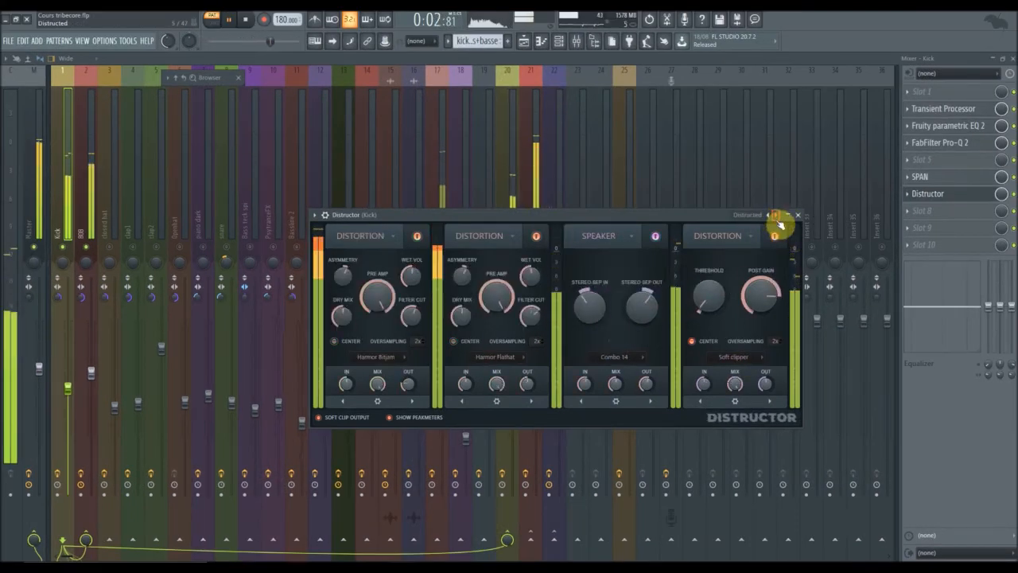
pyautogui.click(778, 220)
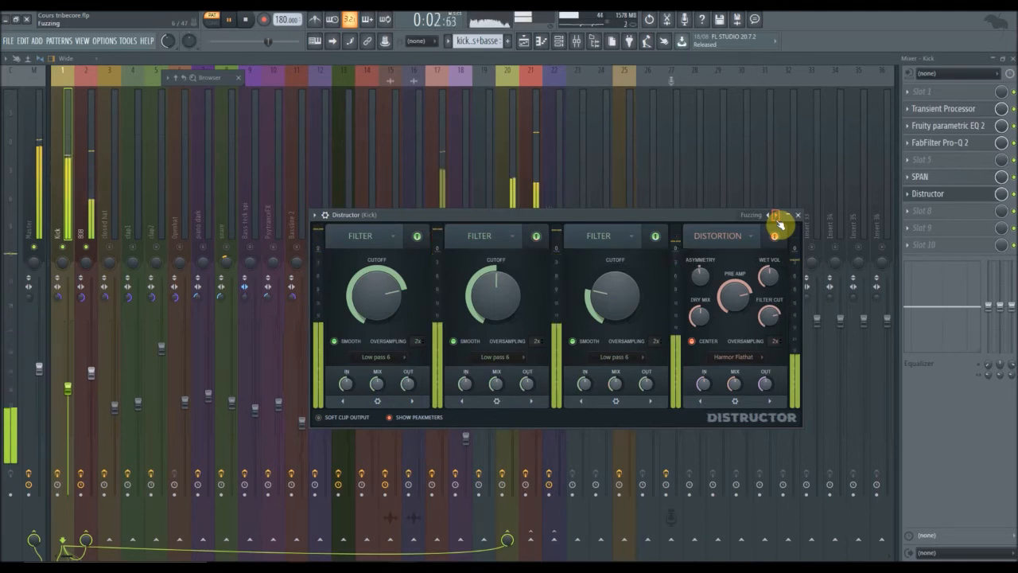
pyautogui.click(778, 221)
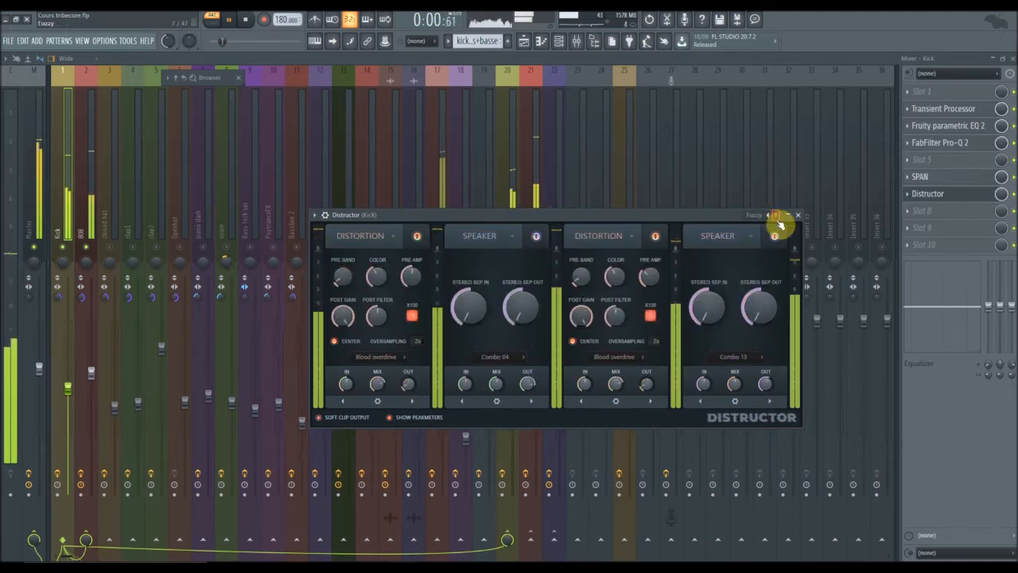
pyautogui.click(778, 220)
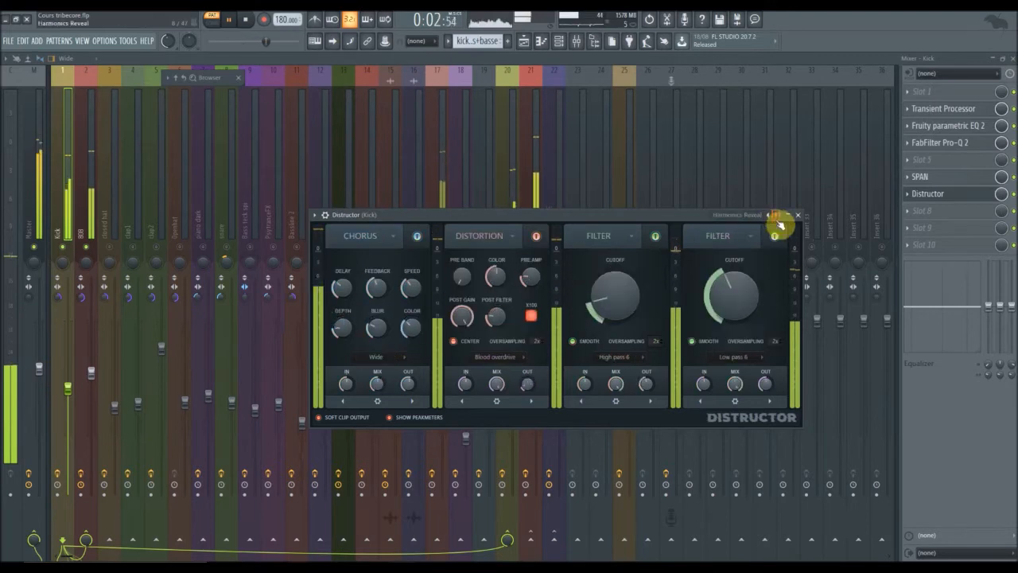
pyautogui.click(777, 221)
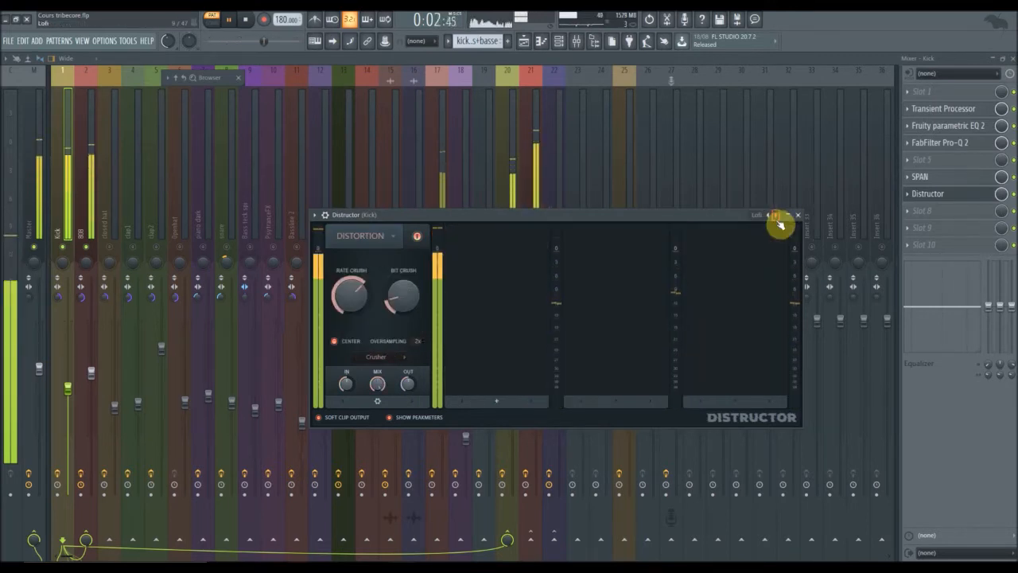
pyautogui.click(776, 218)
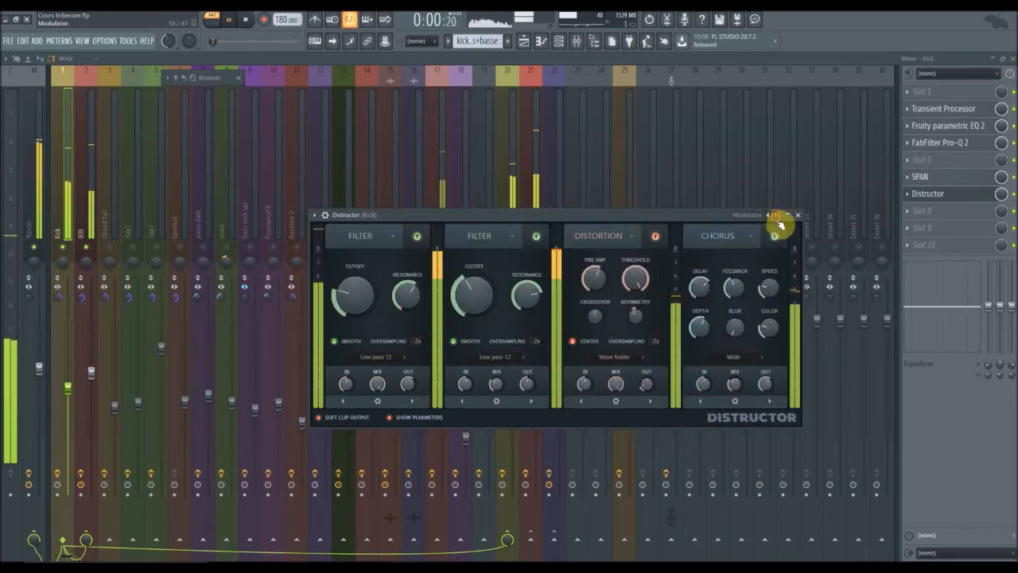
pyautogui.click(776, 217)
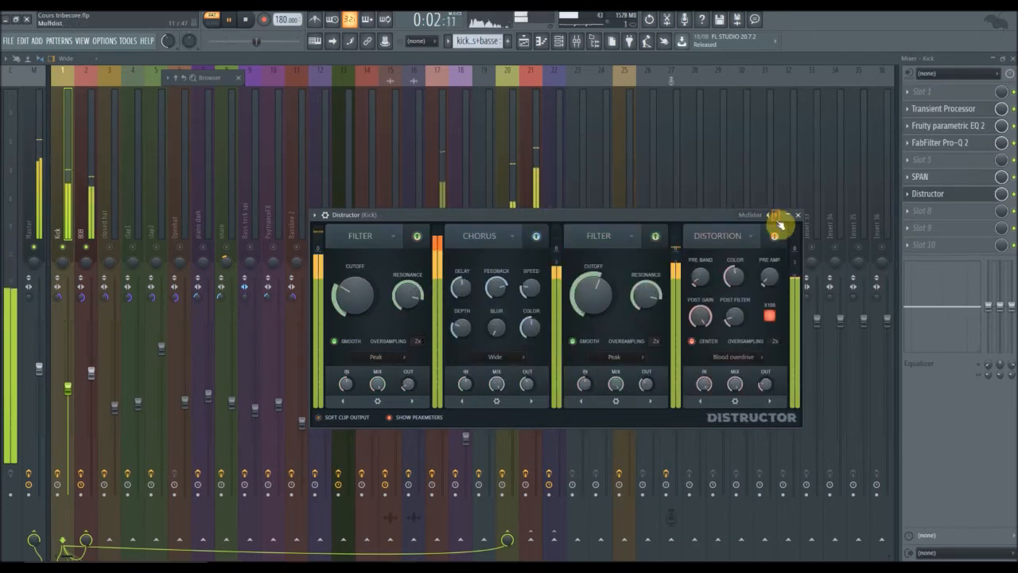
pyautogui.click(776, 218)
pyautogui.click(776, 218)
pyautogui.click(777, 217)
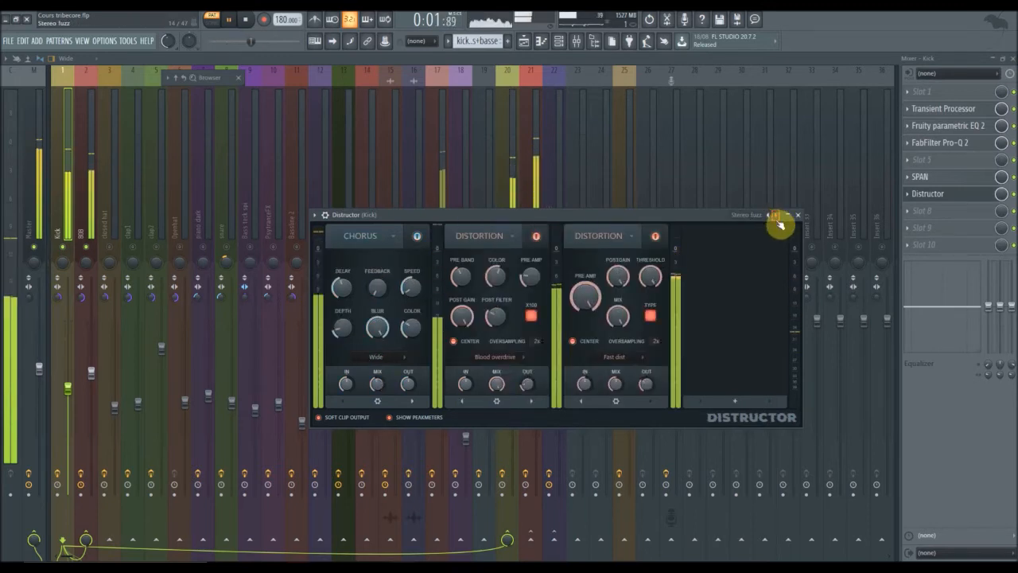
pyautogui.click(777, 218)
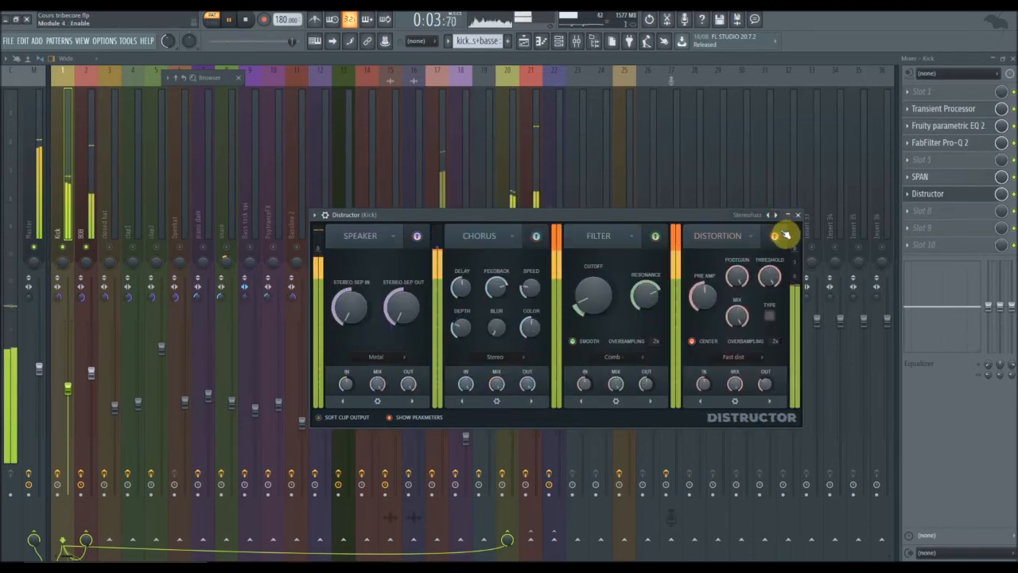
pyautogui.click(776, 217)
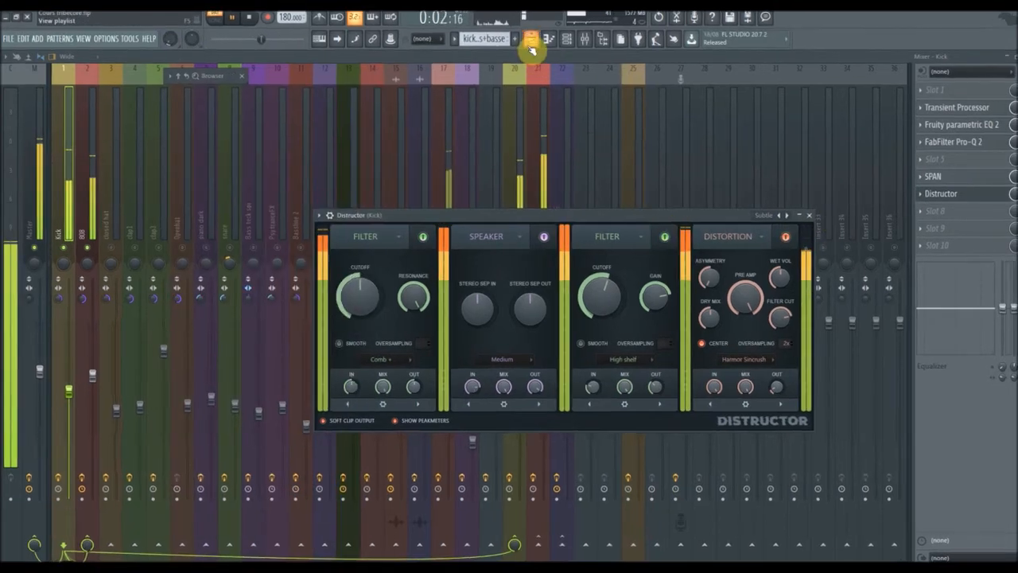
# Show the playlist and deselect all its clips
pyautogui.click(532, 49)
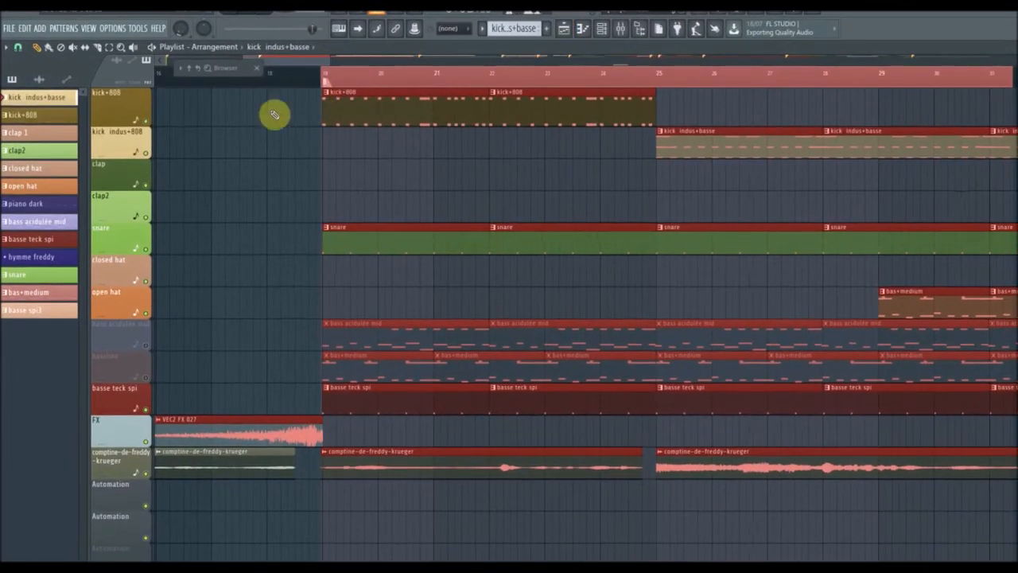
pyautogui.rightClick(110, 48)
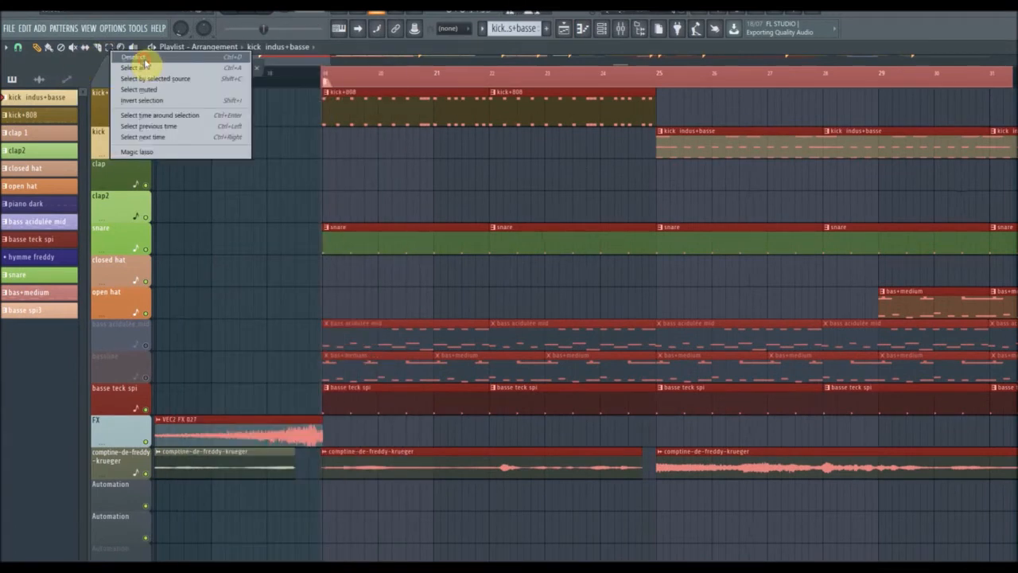
pyautogui.click(143, 56)
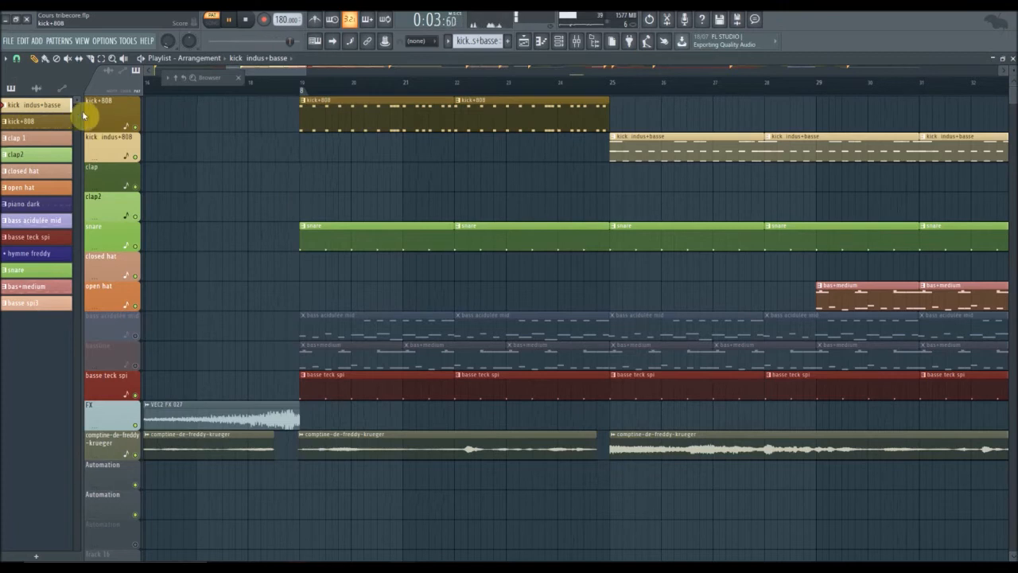
# Insert an empty playlist track above the kick+808 track
pyautogui.rightClick(111, 122)
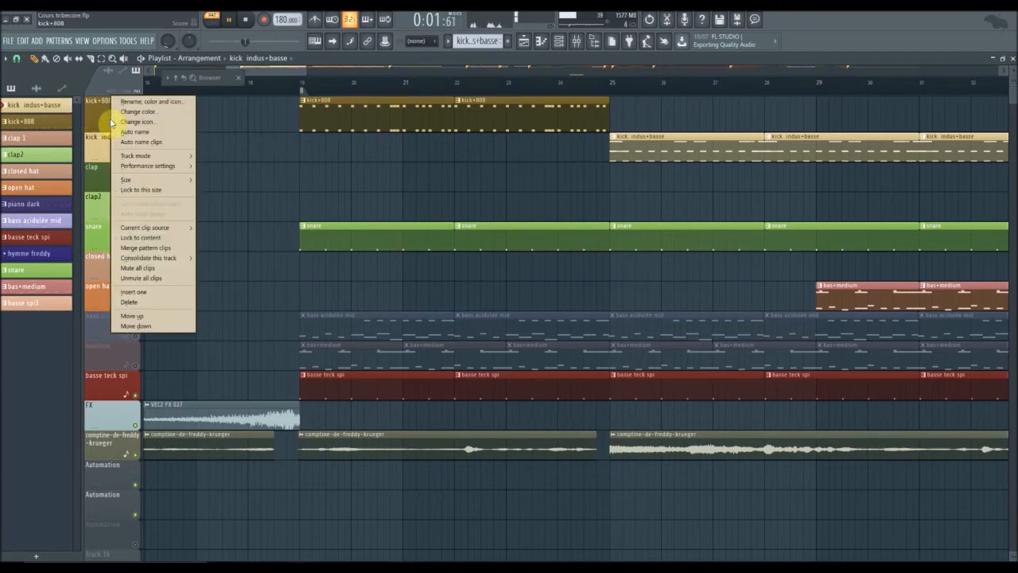
pyautogui.click(99, 117)
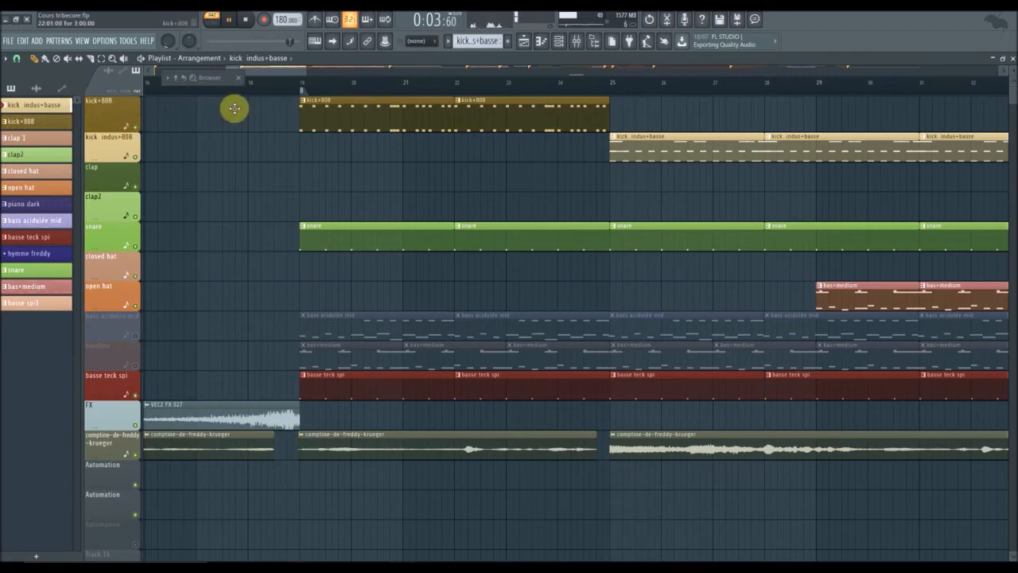
pyautogui.rightClick(124, 116)
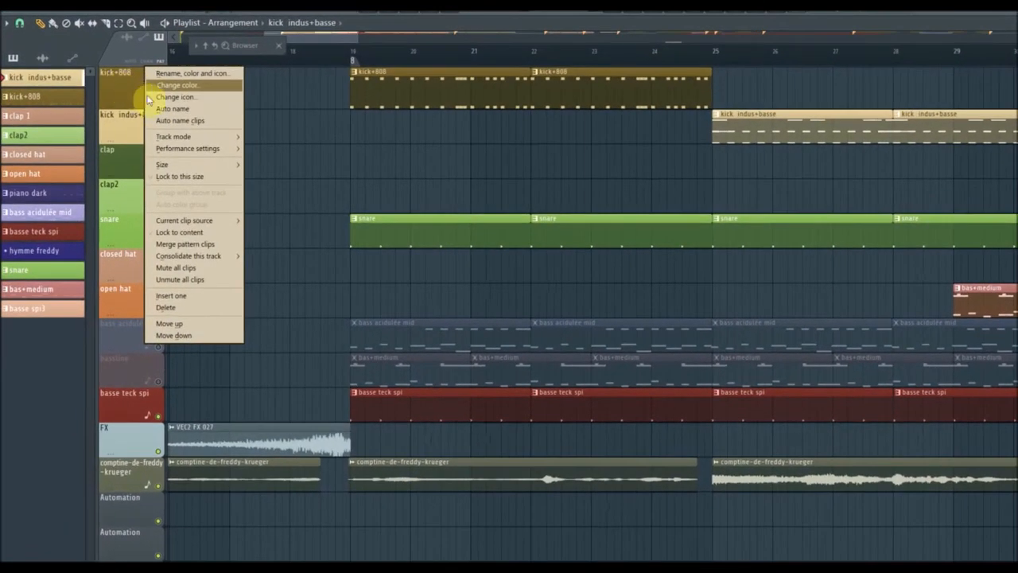
pyautogui.click(194, 299)
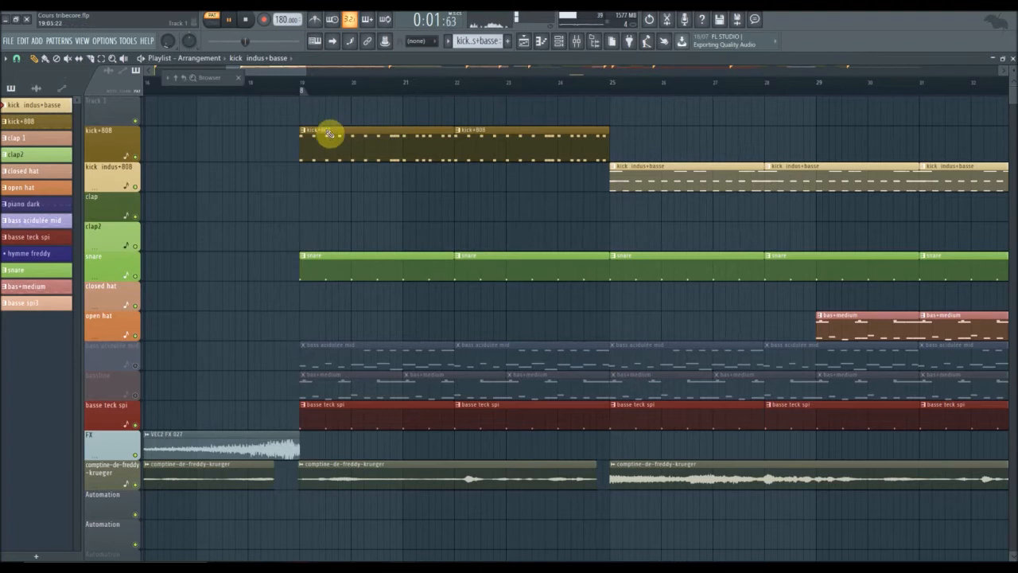
# Delete the two enabled Automation tracks below the comptine-de-freddy-krueger track in the playlist
pyautogui.scroll(-4, 302, 247)
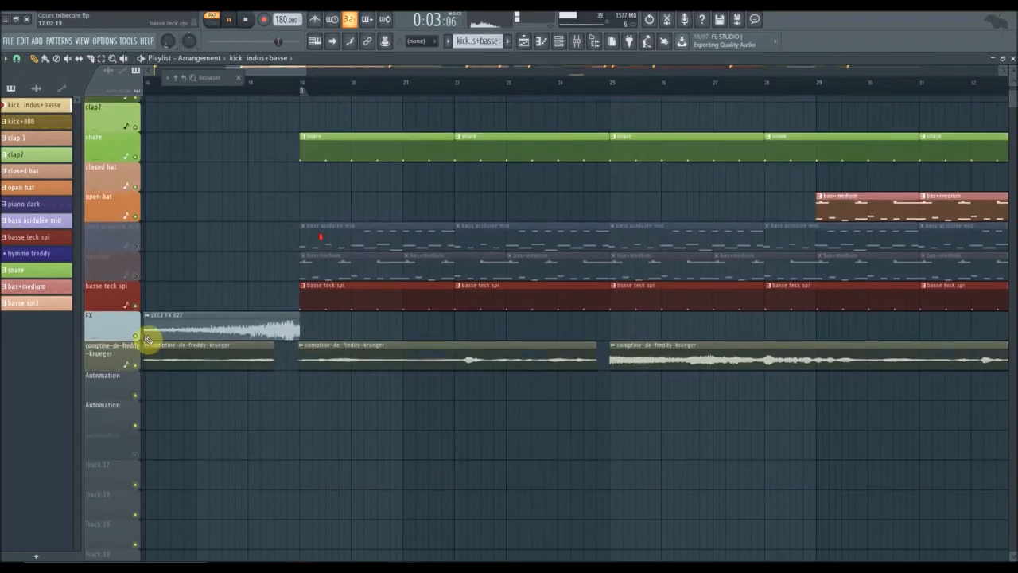
pyautogui.rightClick(122, 390)
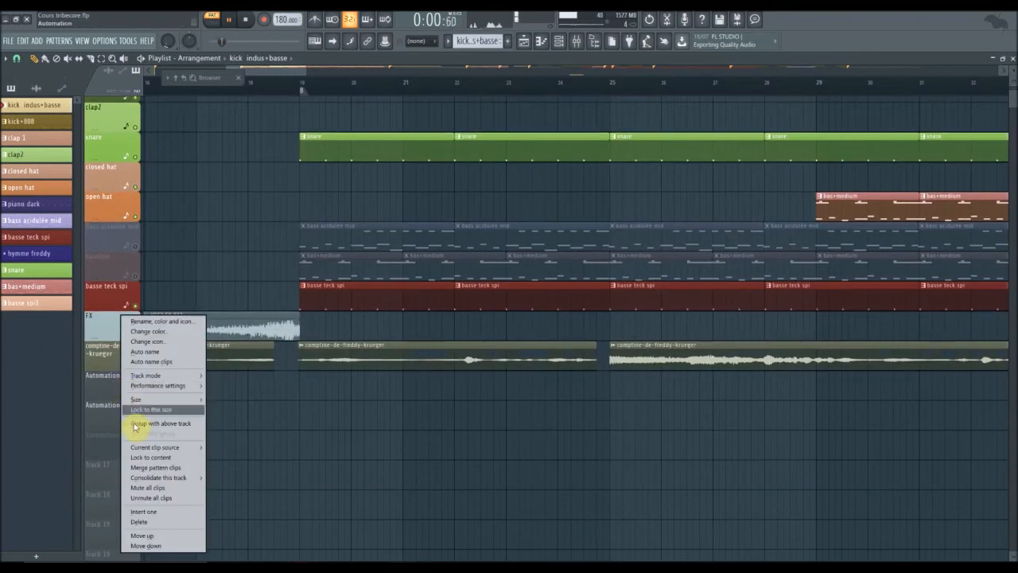
pyautogui.click(170, 525)
pyautogui.click(558, 318)
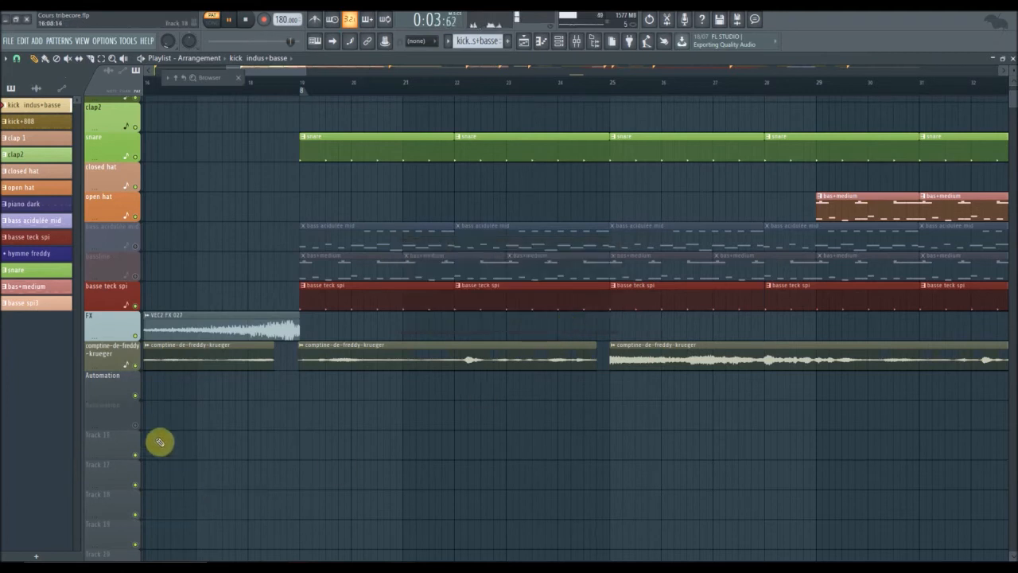
pyautogui.rightClick(117, 380)
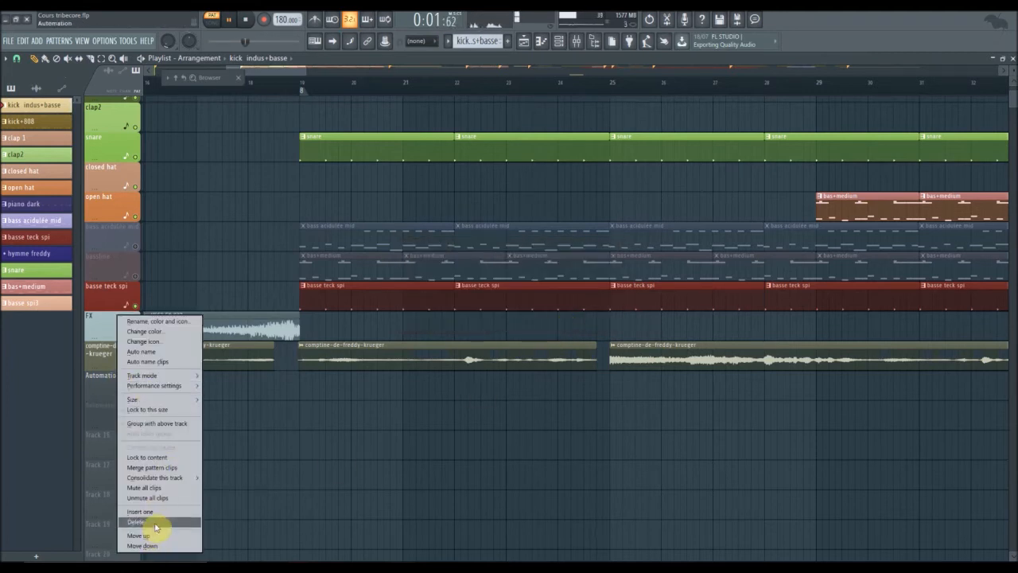
pyautogui.click(155, 521)
pyautogui.click(557, 319)
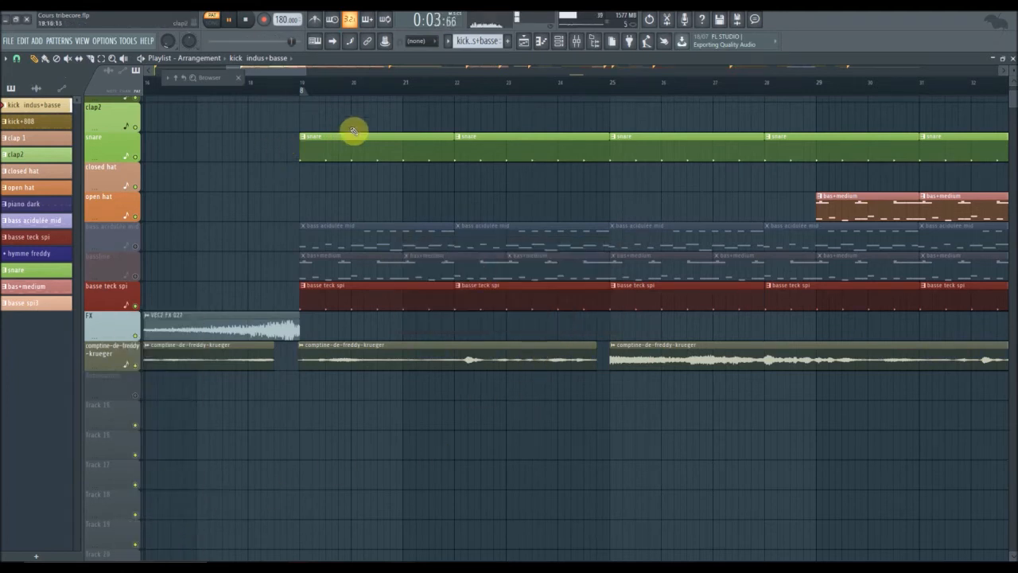
pyautogui.scroll(3, 349, 135)
pyautogui.scroll(1, 358, 151)
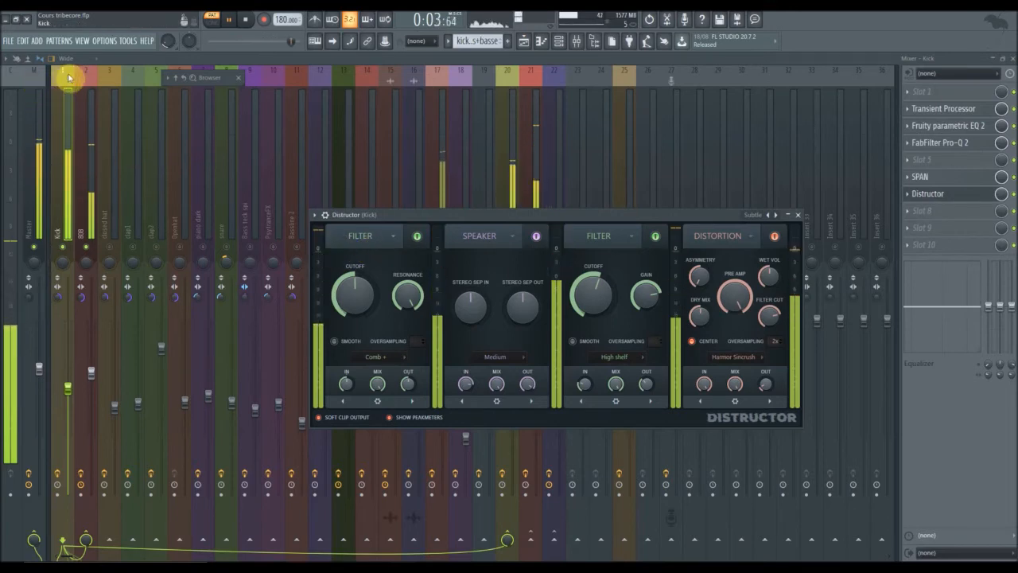
# Close the mixer, audition the Distructor presets on the Kick track, including Altered, Heavy Chorus and Multichorus, and load the Resonostro preset
pyautogui.click(1012, 59)
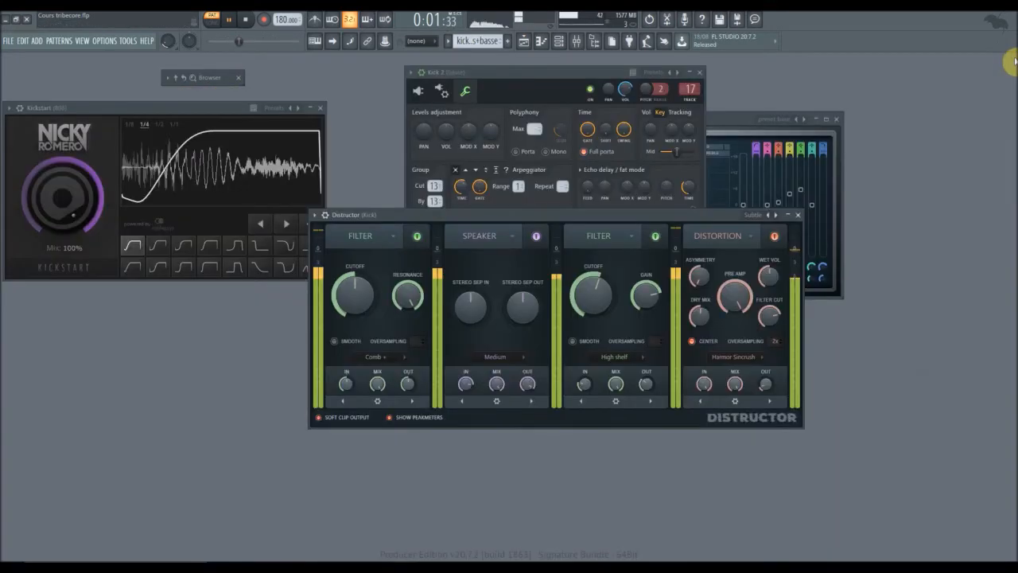
pyautogui.click(526, 41)
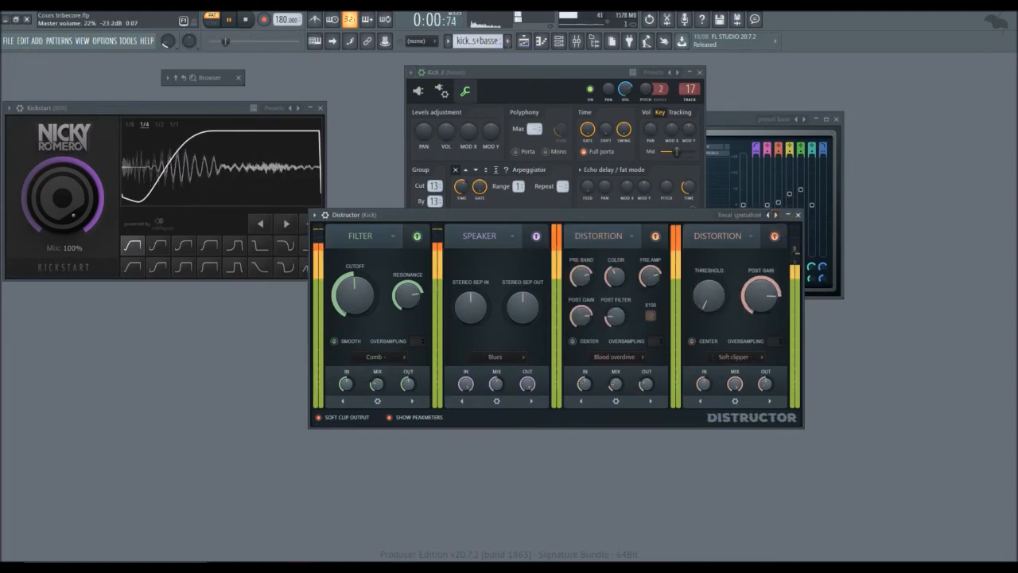
pyautogui.click(777, 217)
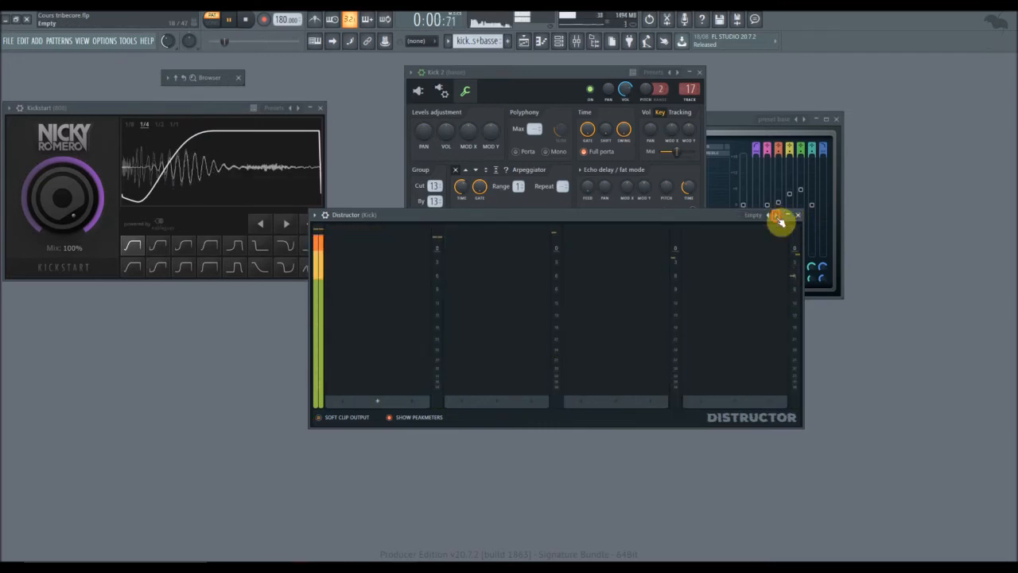
pyautogui.click(777, 216)
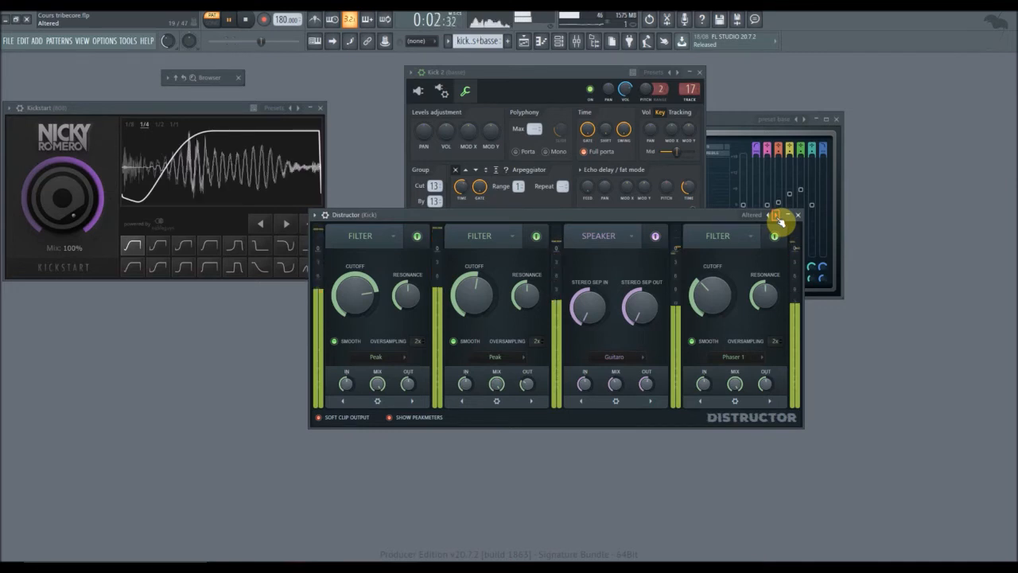
pyautogui.click(777, 216)
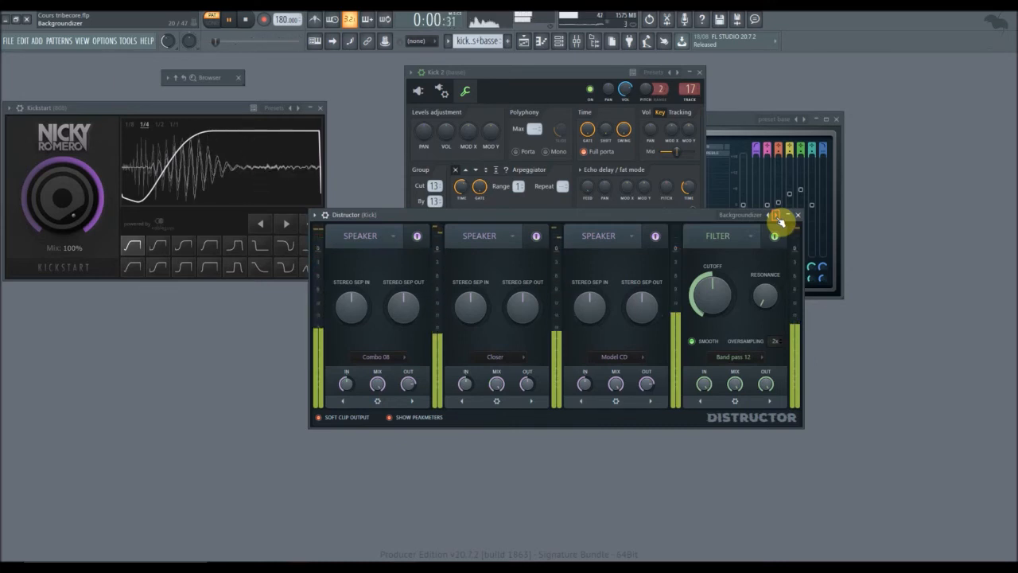
pyautogui.click(777, 216)
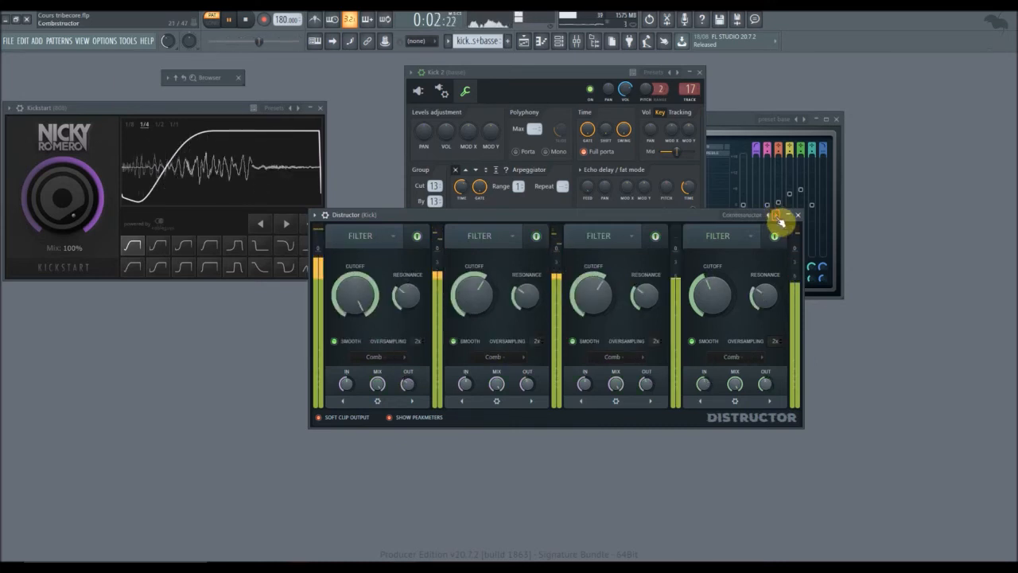
pyautogui.click(777, 215)
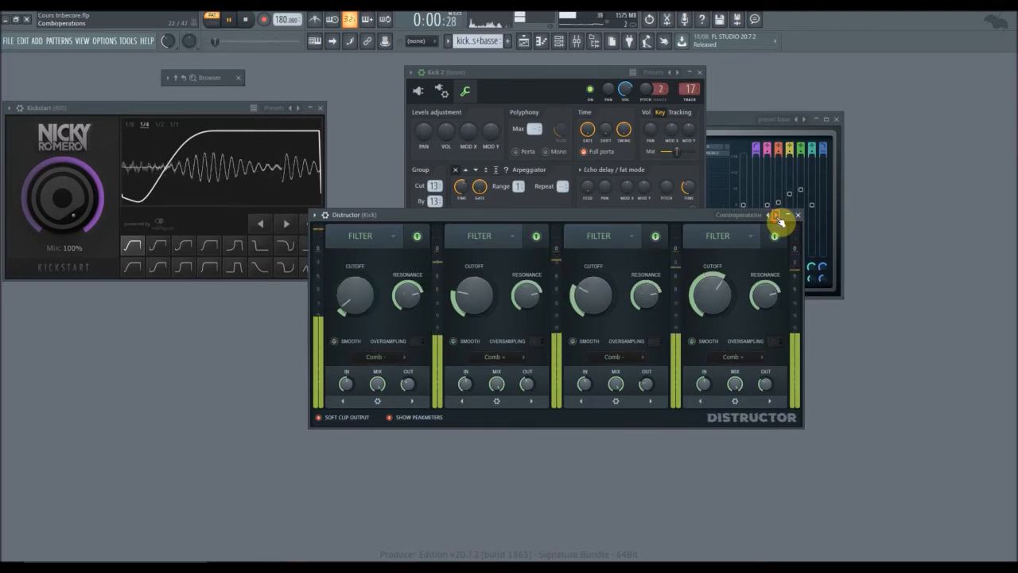
pyautogui.click(777, 216)
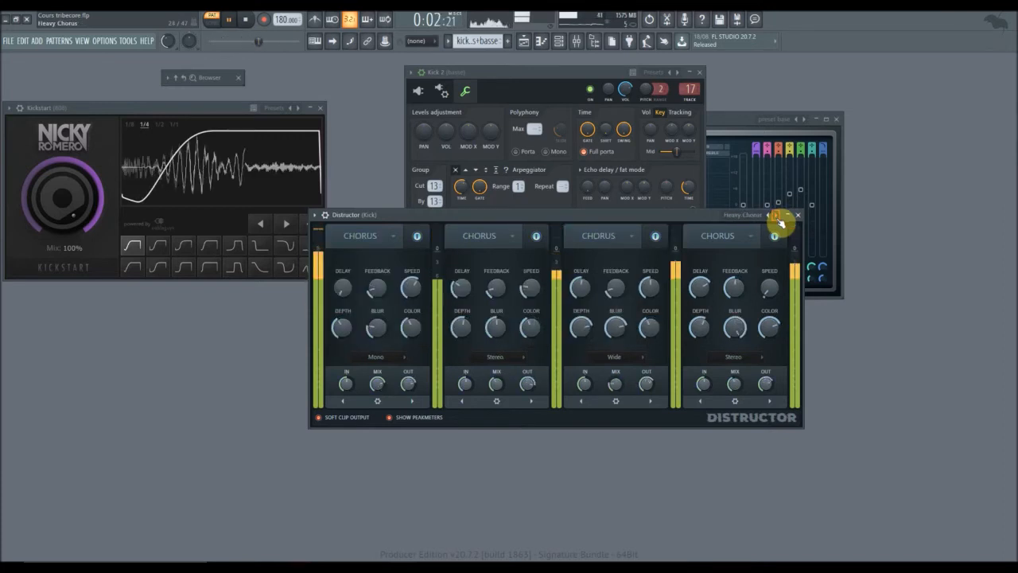
pyautogui.click(777, 215)
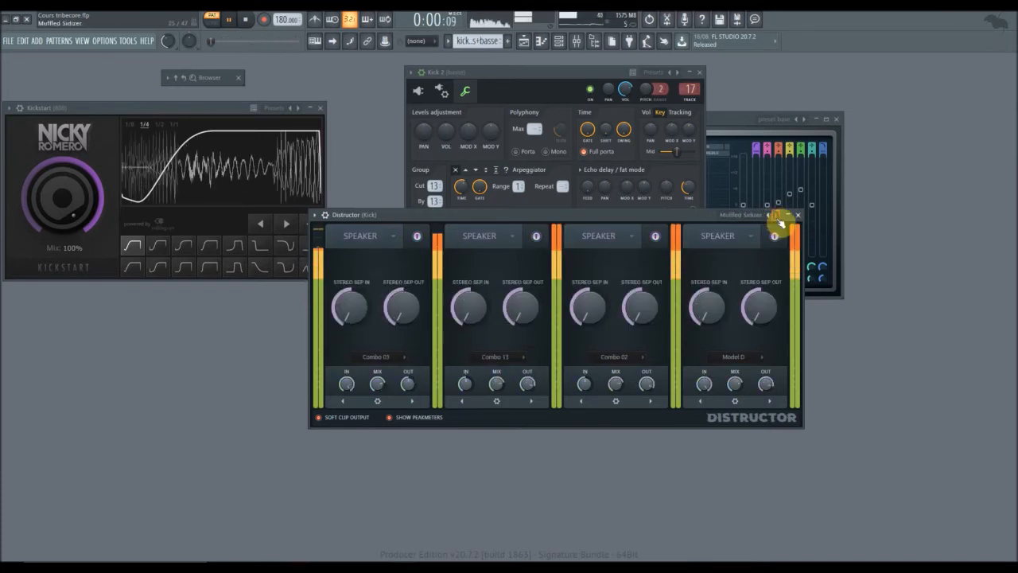
pyautogui.click(777, 216)
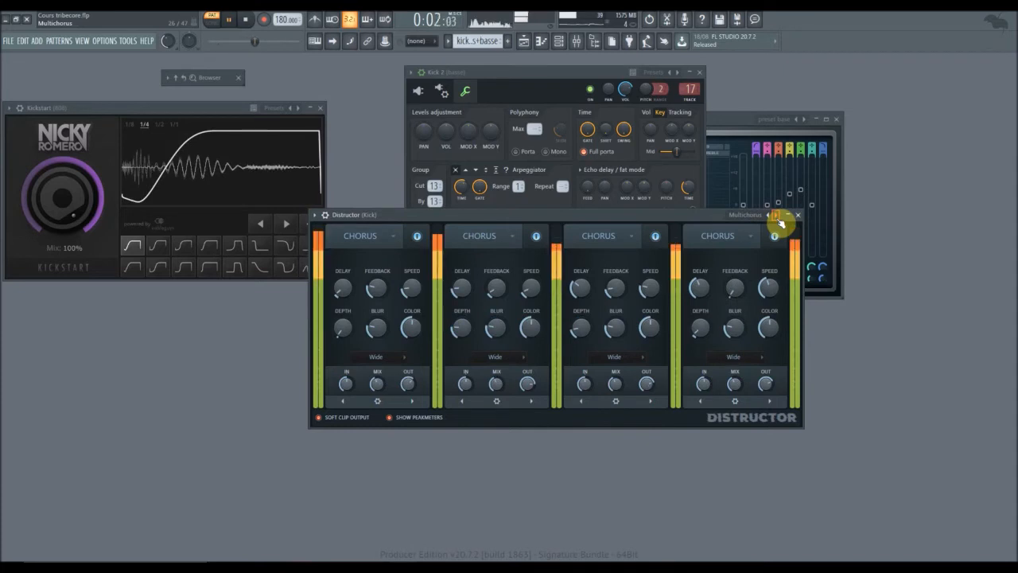
pyautogui.click(777, 216)
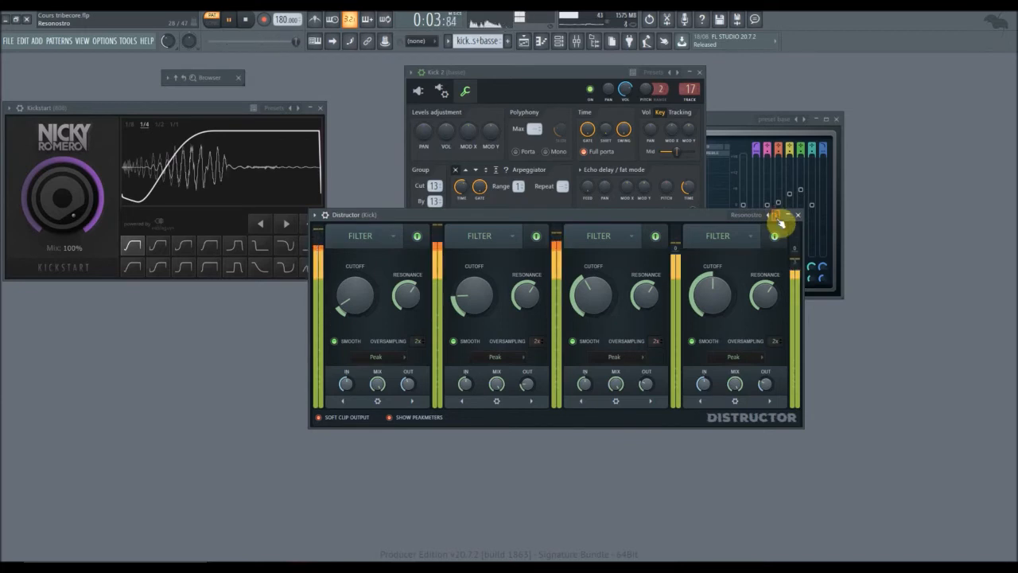
pyautogui.click(776, 217)
pyautogui.click(769, 215)
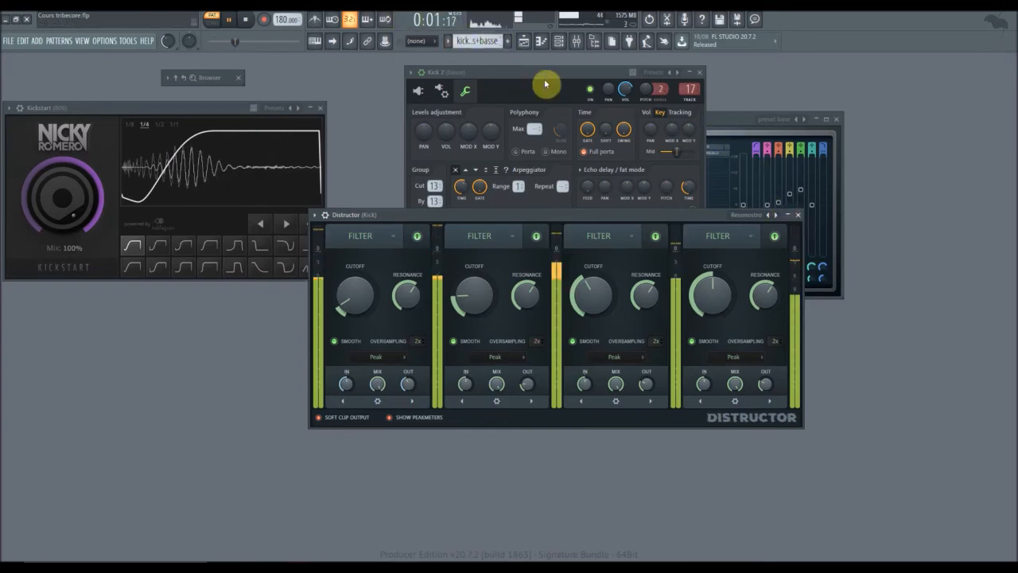
# With the mixer closed, move the Kick 2 window below Kickstart and the Distructor window over the lower part of Fruity parametric EQ 2
pyautogui.click(578, 40)
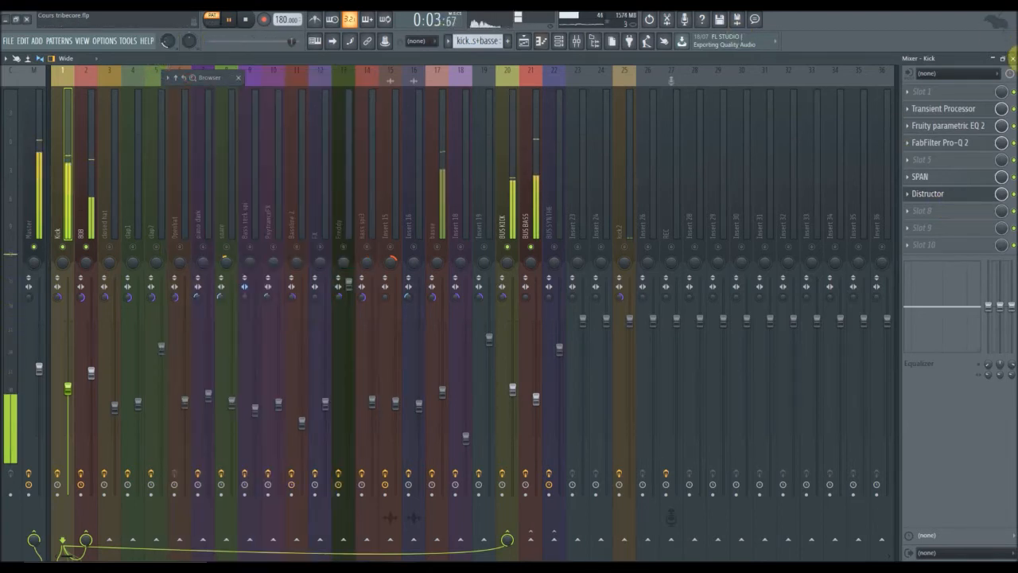
pyautogui.click(1012, 58)
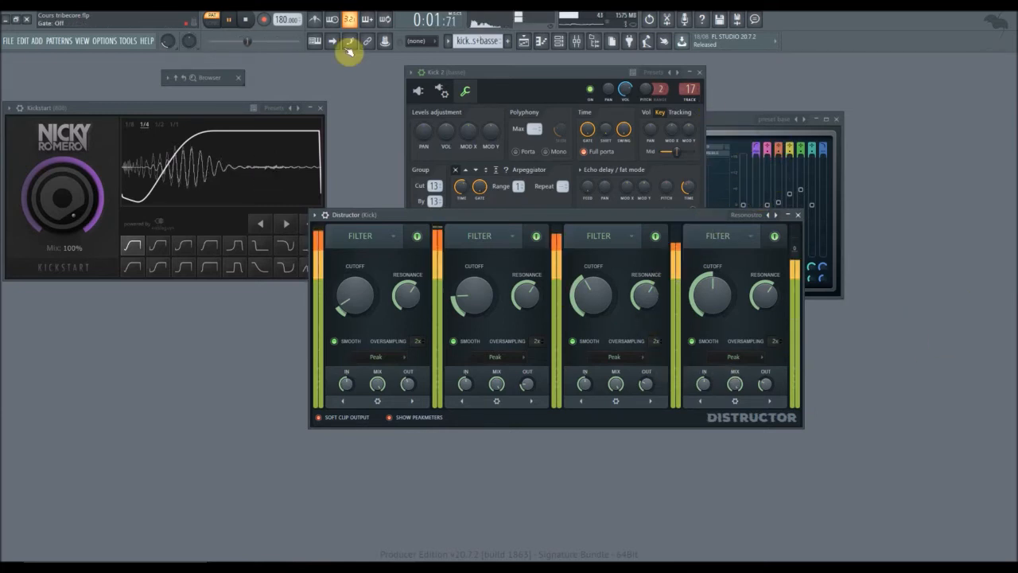
pyautogui.moveTo(525, 75); pyautogui.dragTo(435, 81)
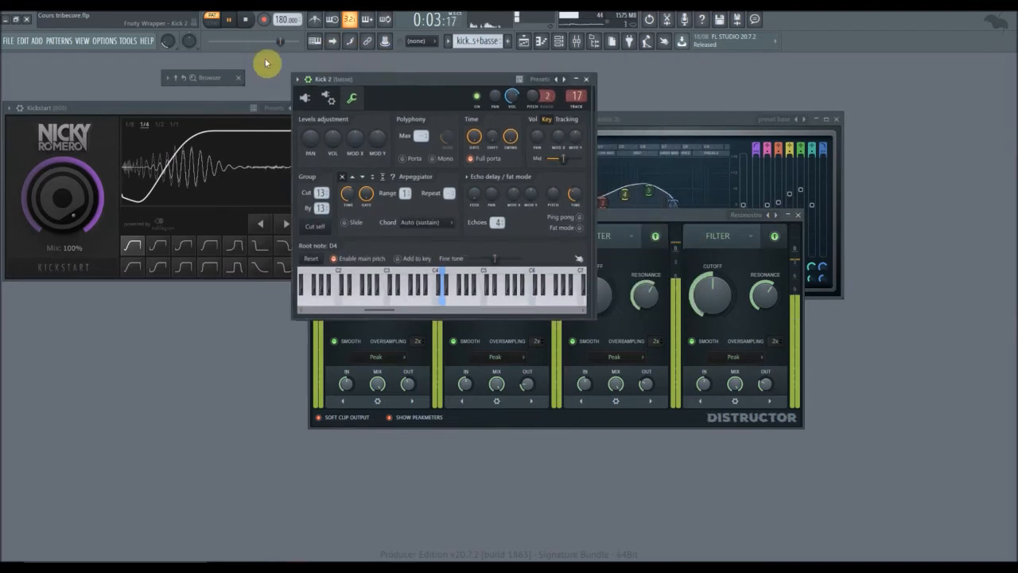
pyautogui.moveTo(266, 60); pyautogui.dragTo(269, 60)
pyautogui.moveTo(703, 212); pyautogui.dragTo(798, 241)
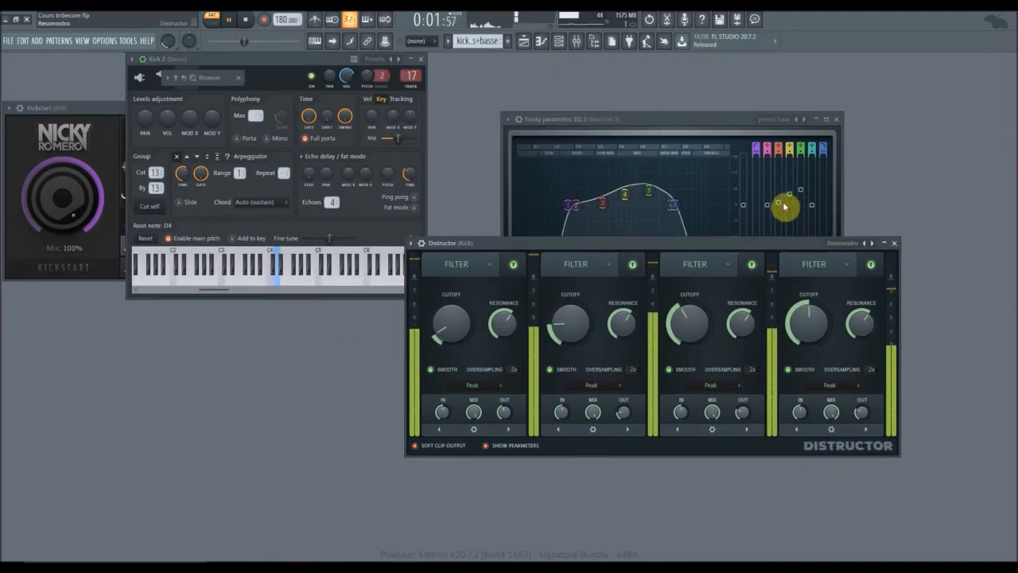
pyautogui.moveTo(784, 206); pyautogui.dragTo(834, 185)
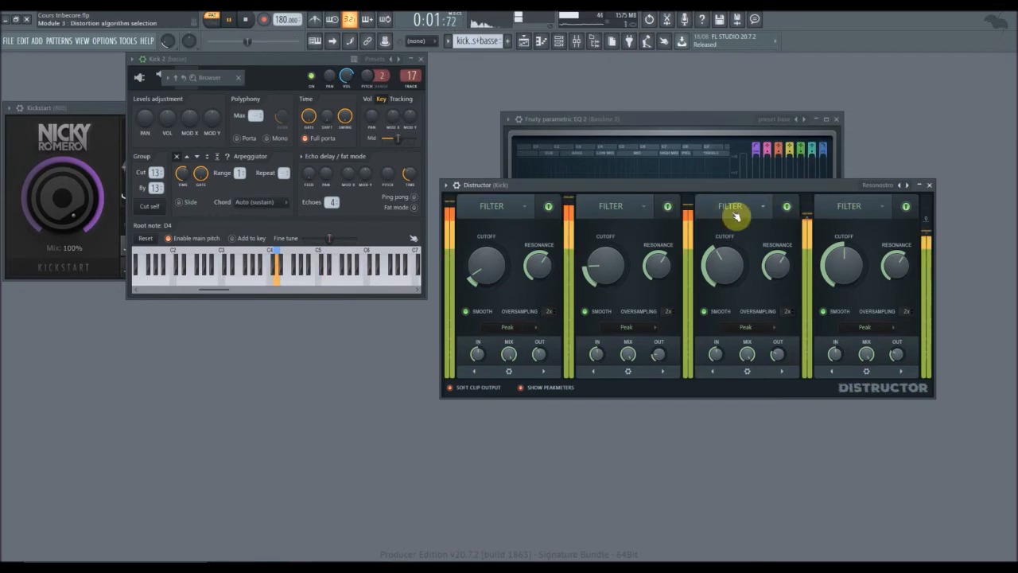
pyautogui.moveTo(687, 189); pyautogui.dragTo(666, 285)
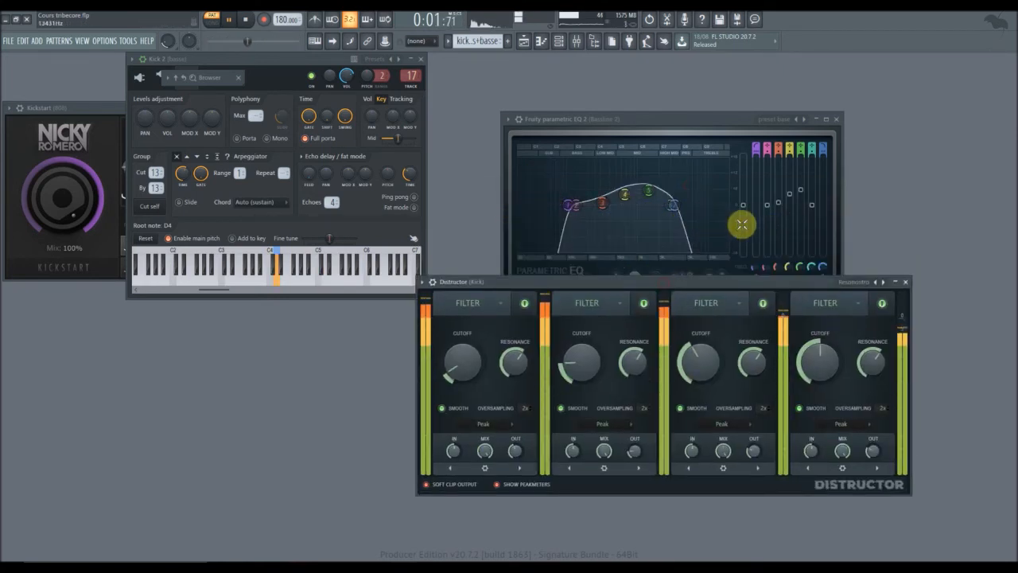
pyautogui.moveTo(769, 287); pyautogui.dragTo(727, 204)
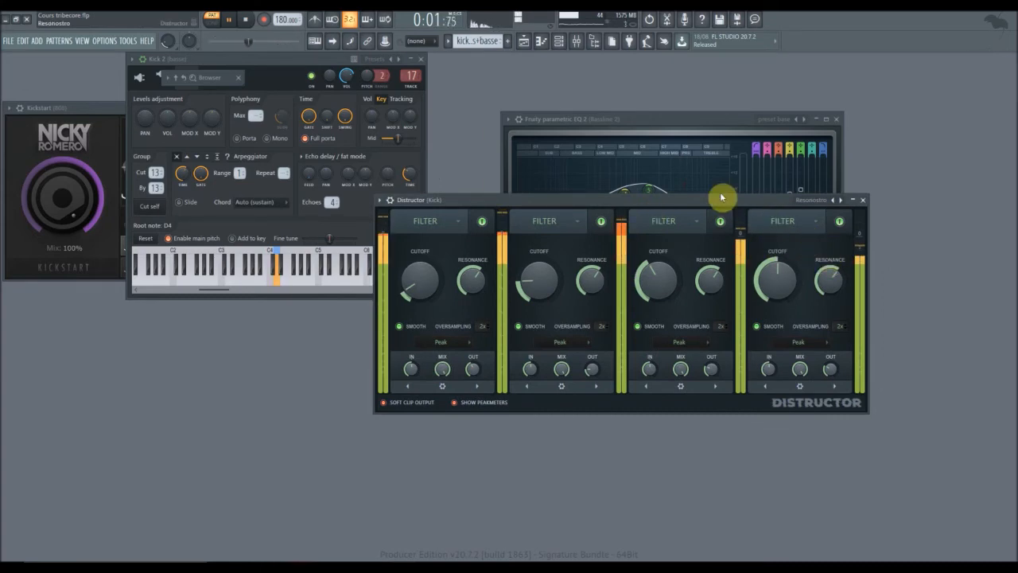
pyautogui.moveTo(587, 210); pyautogui.dragTo(607, 296)
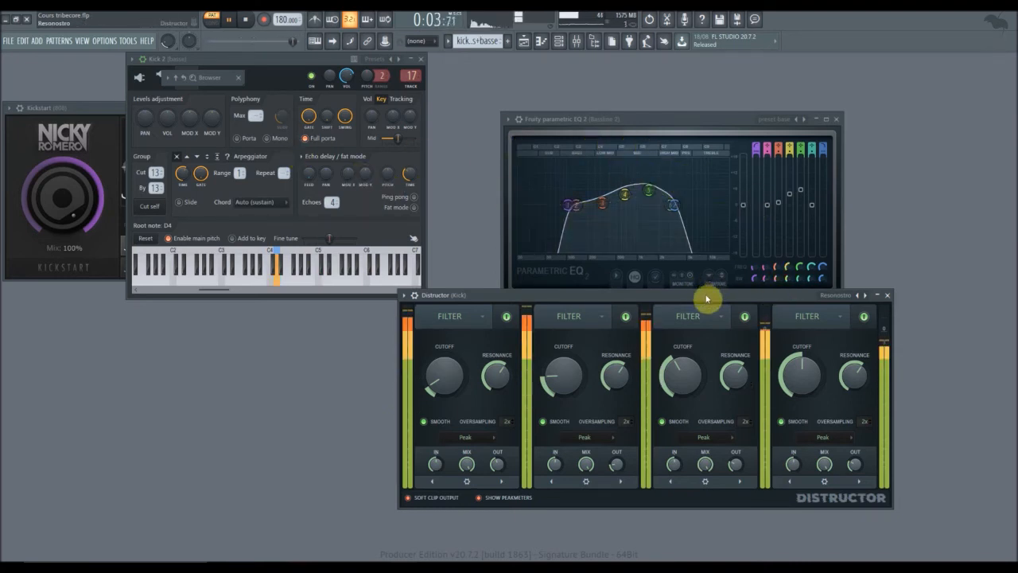
pyautogui.moveTo(708, 299); pyautogui.dragTo(738, 184)
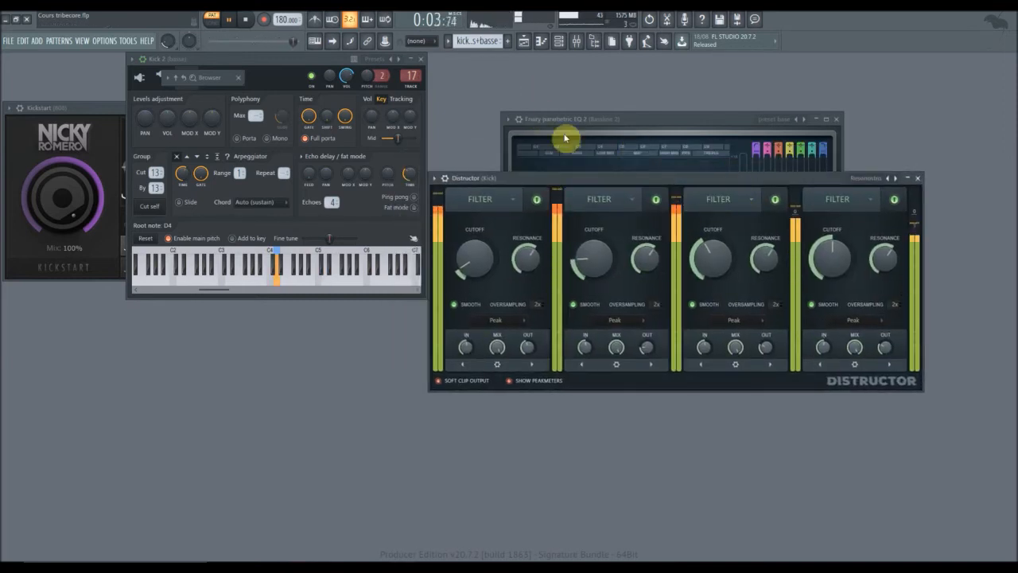
pyautogui.moveTo(295, 55); pyautogui.dragTo(398, 250)
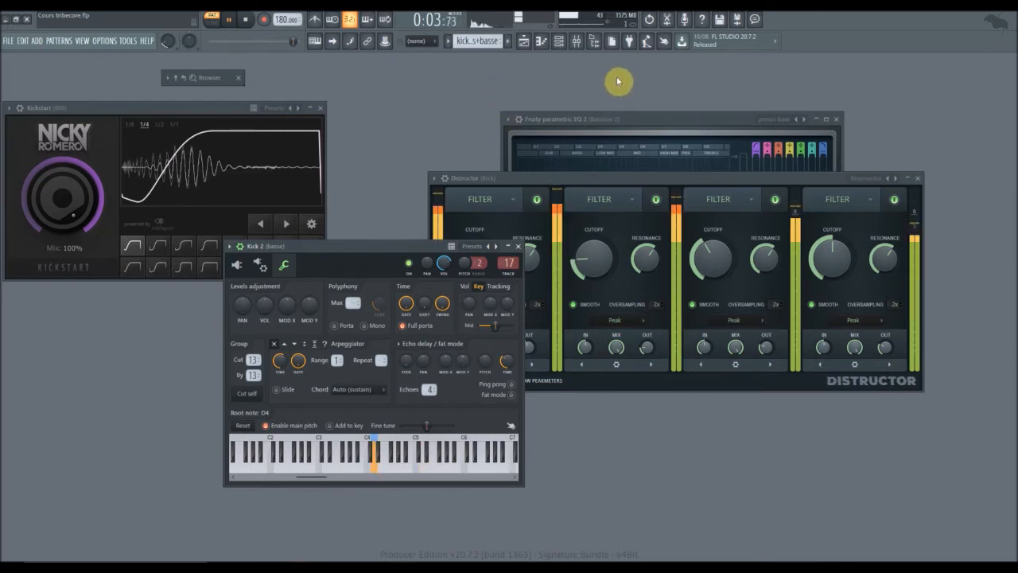
# Open the Kick 2 notes of the kick indus+basse pattern in the piano roll and bring up the channel rack
pyautogui.click(542, 42)
pyautogui.click(543, 41)
pyautogui.click(543, 41)
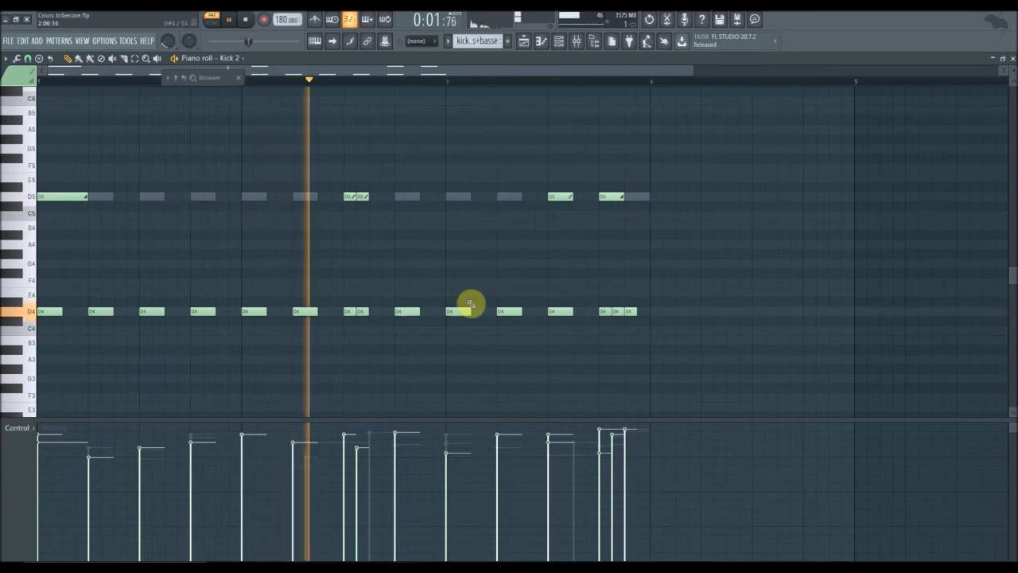
pyautogui.click(567, 47)
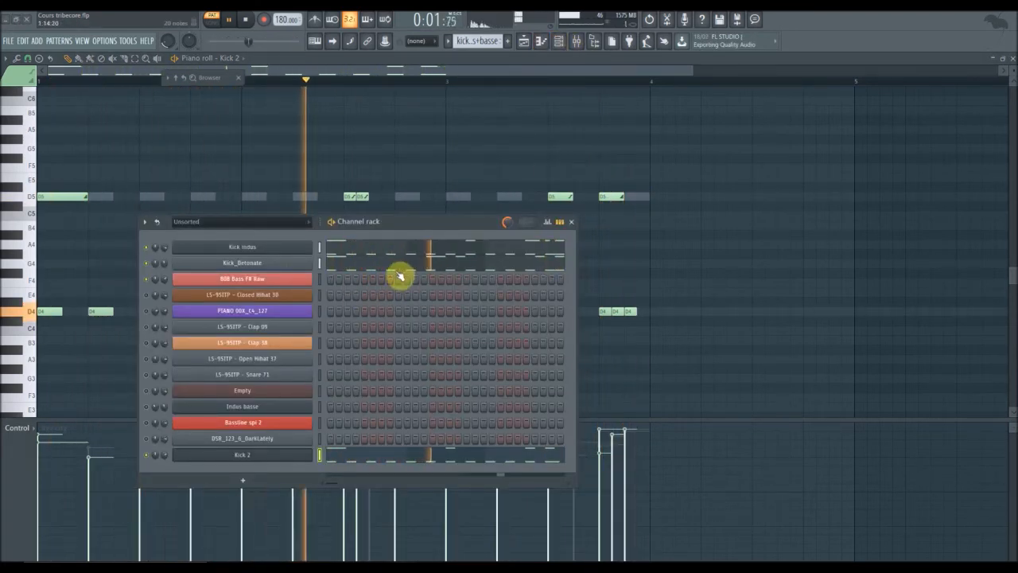
# Try filling each 4 steps on the 808 Bass F# Raw channel, and cut the filled steps out again
pyautogui.rightClick(296, 285)
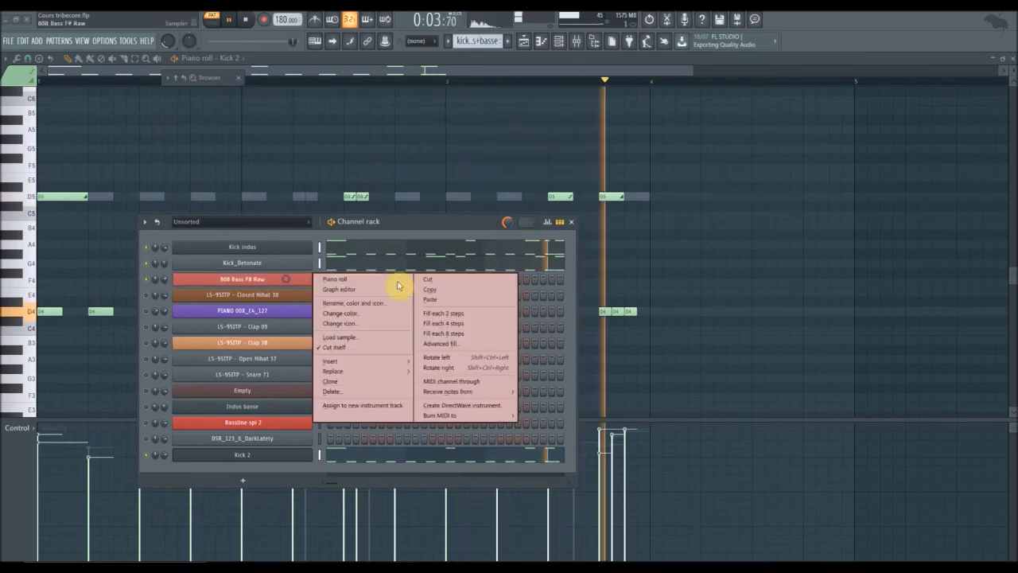
pyautogui.click(436, 326)
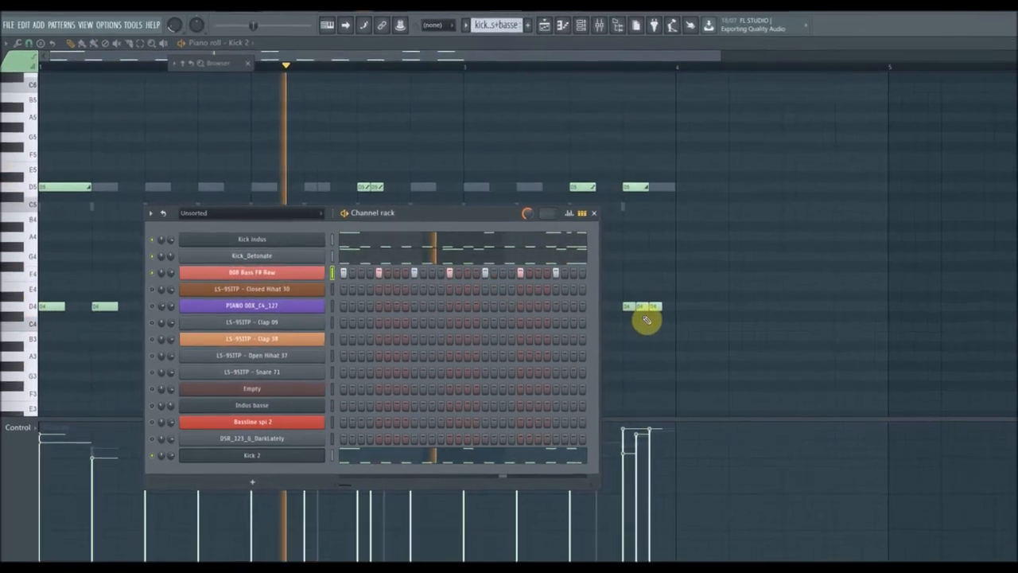
pyautogui.rightClick(219, 281)
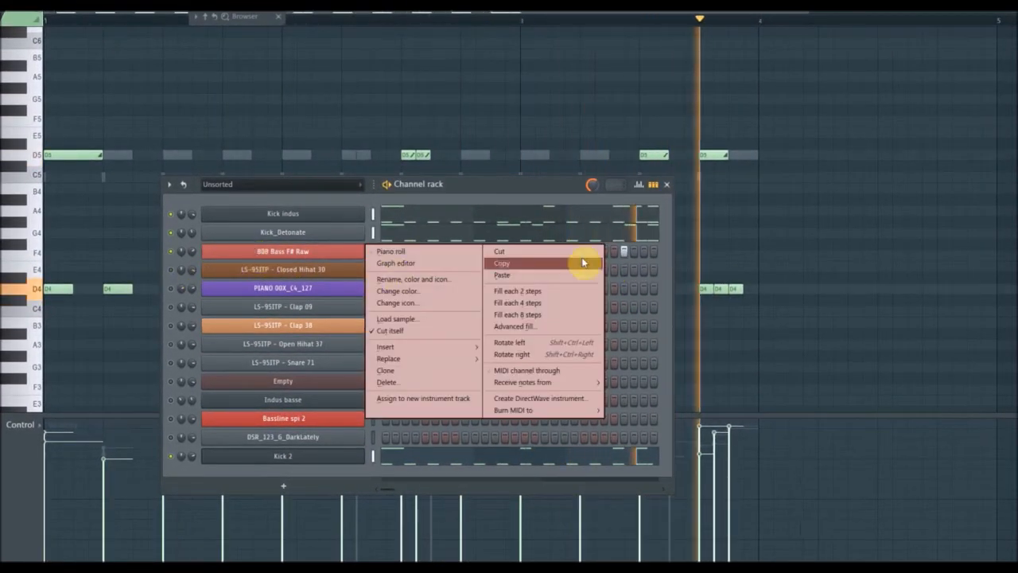
pyautogui.click(544, 253)
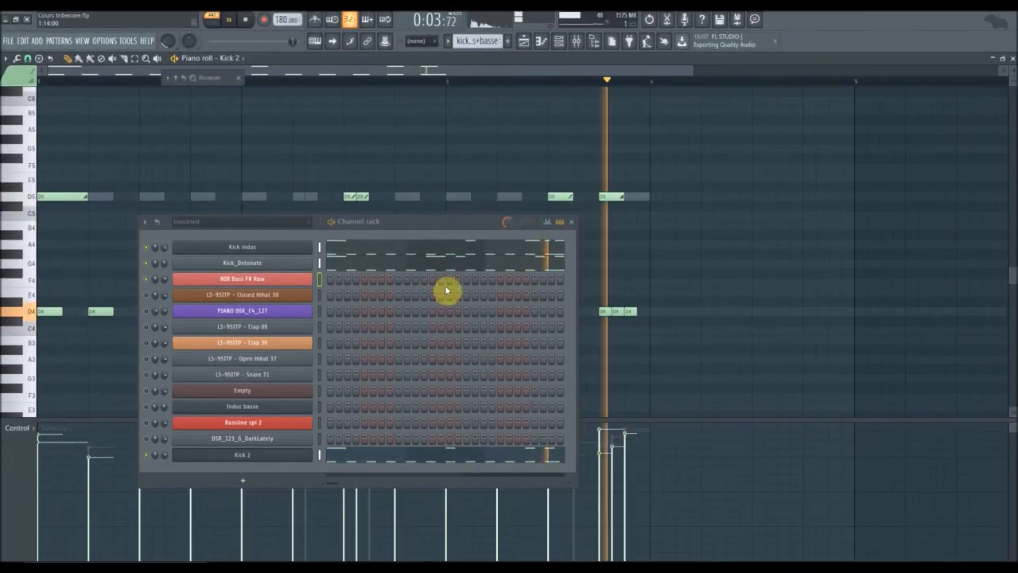
# Give the last three D4 notes of Kick 2 gradually rising velocities, and close the channel rack and piano roll
pyautogui.moveTo(602, 479); pyautogui.dragTo(634, 432)
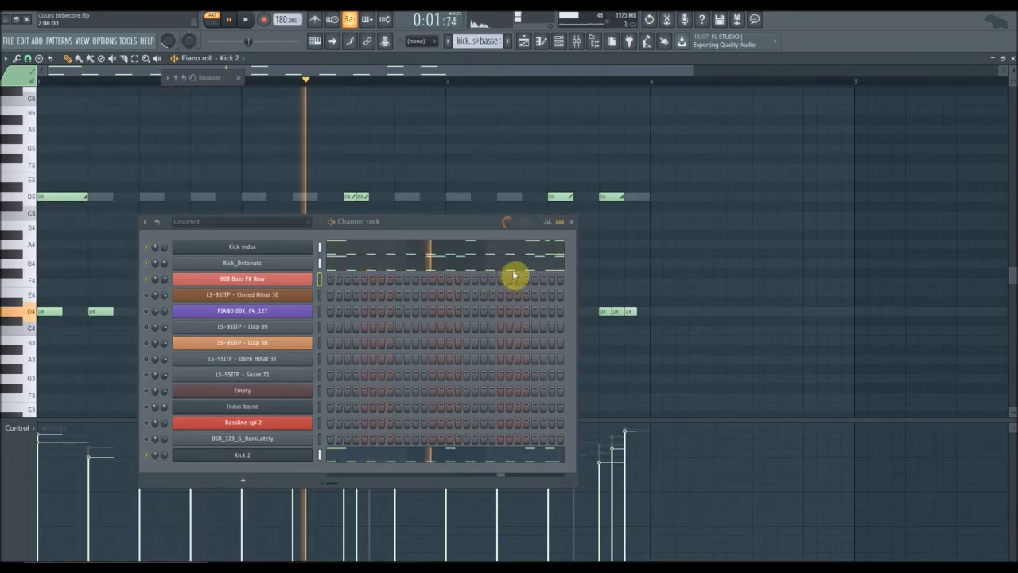
pyautogui.click(576, 225)
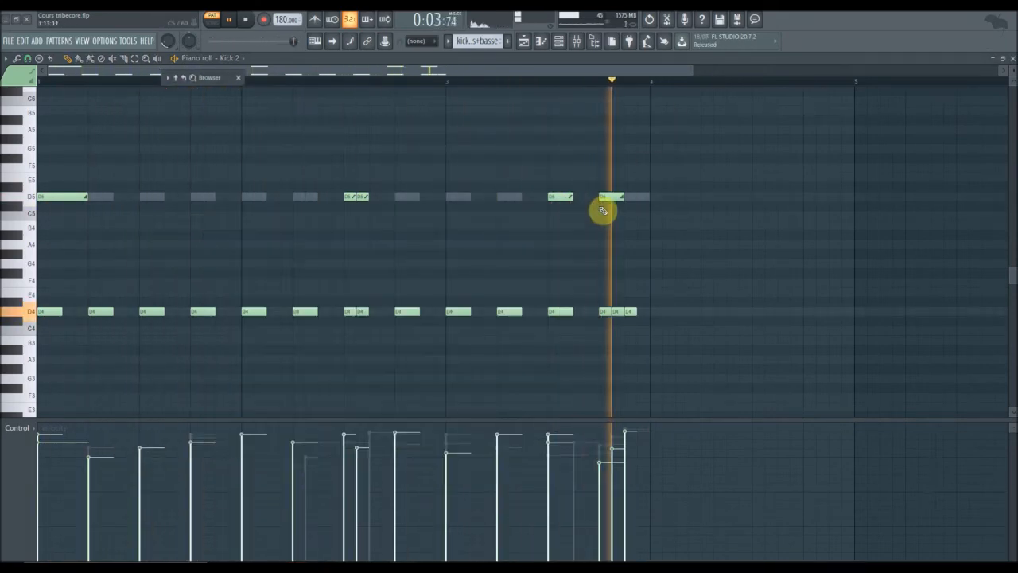
pyautogui.click(1003, 58)
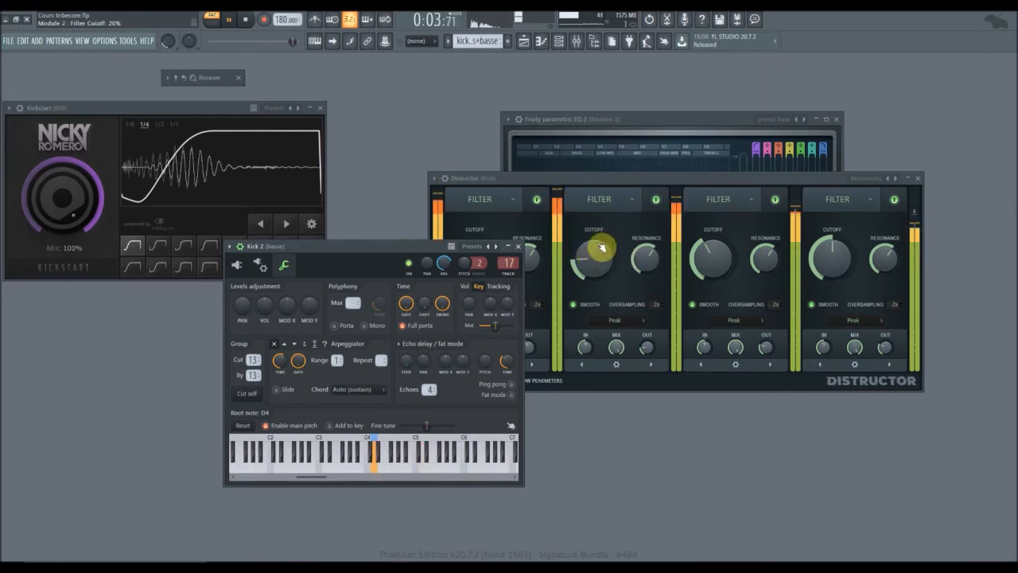
pyautogui.click(575, 40)
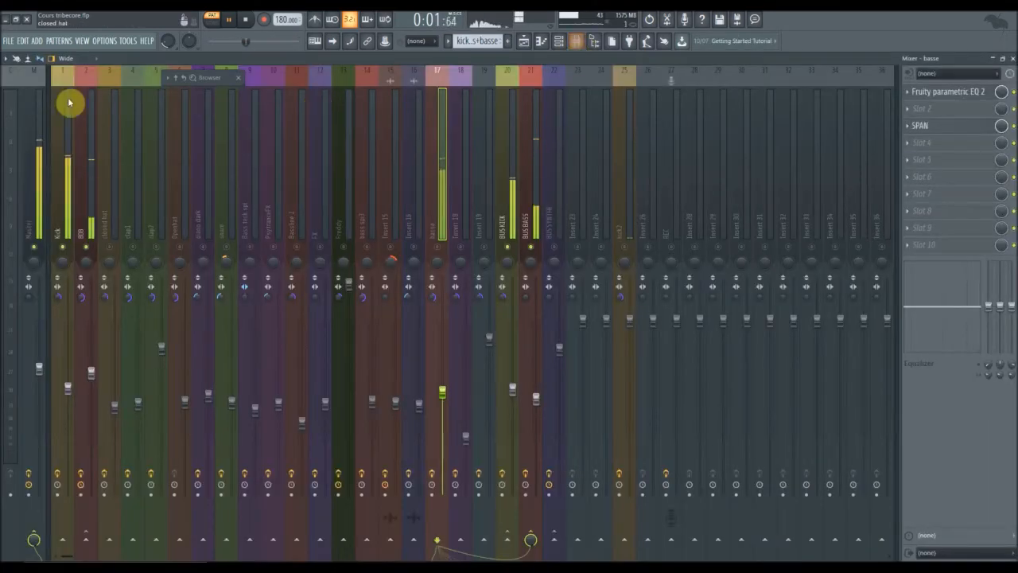
pyautogui.click(1011, 60)
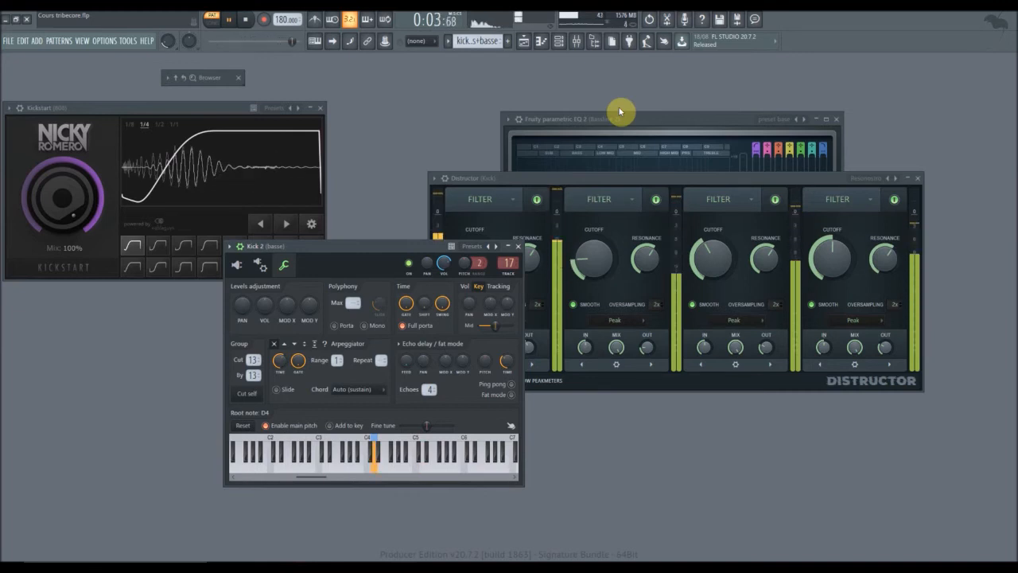
pyautogui.click(577, 43)
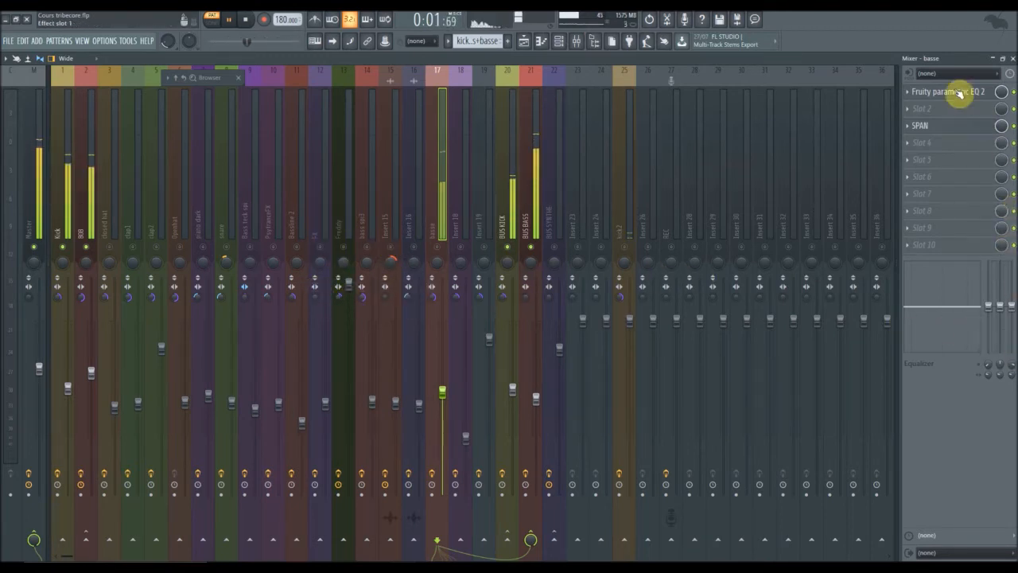
pyautogui.click(1011, 59)
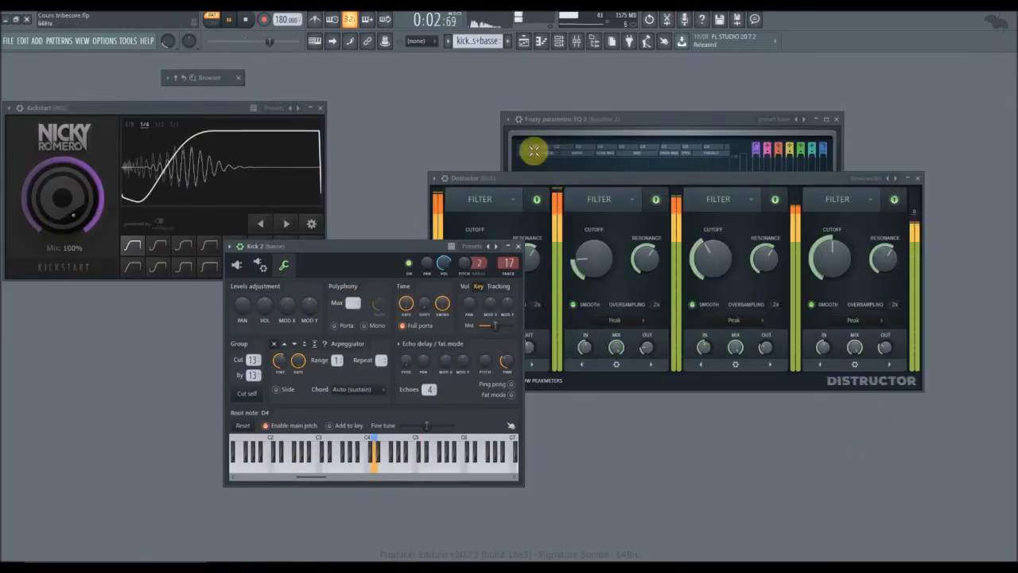
pyautogui.click(579, 43)
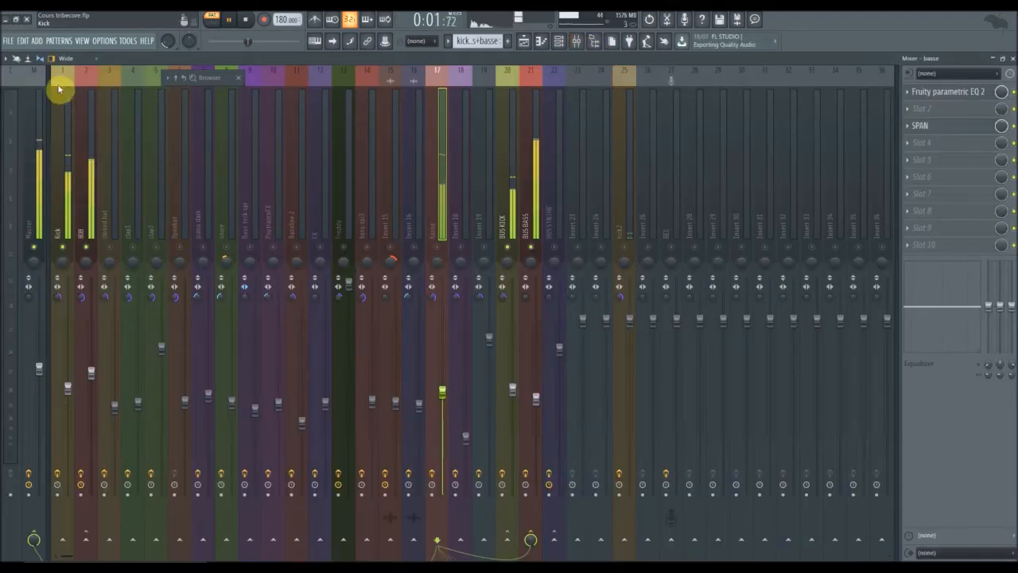
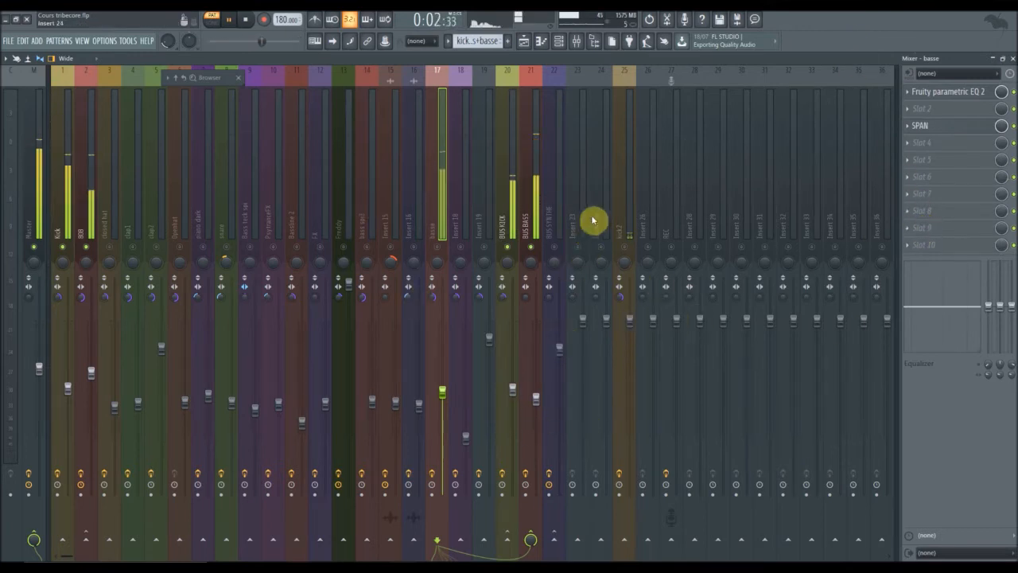
pyautogui.click(1012, 59)
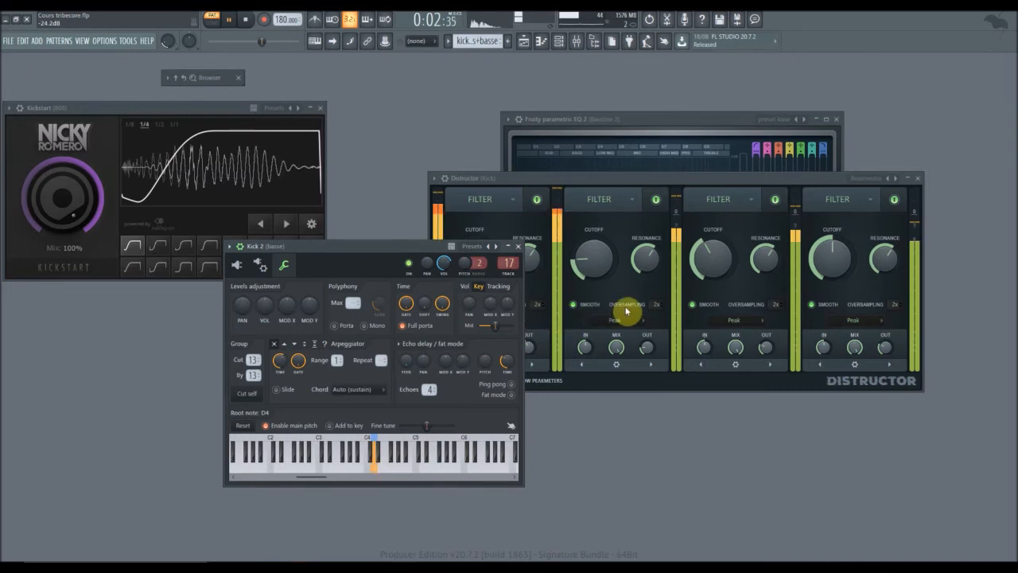
# Move the Distructor window over Kick 2 and the body of Fruity parametric EQ 2, leaving the playlist closed
pyautogui.moveTo(718, 182); pyautogui.dragTo(645, 211)
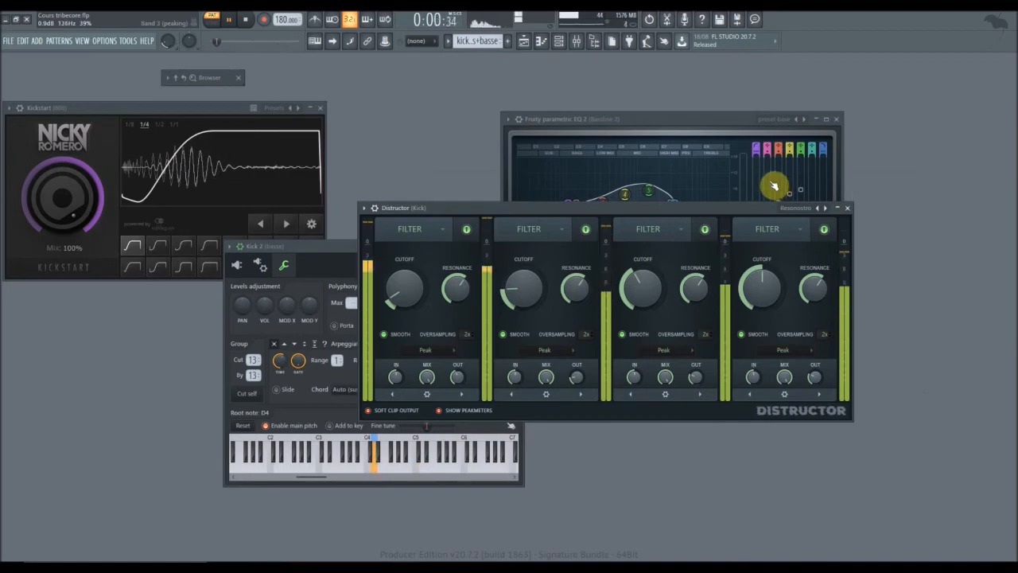
pyautogui.click(524, 44)
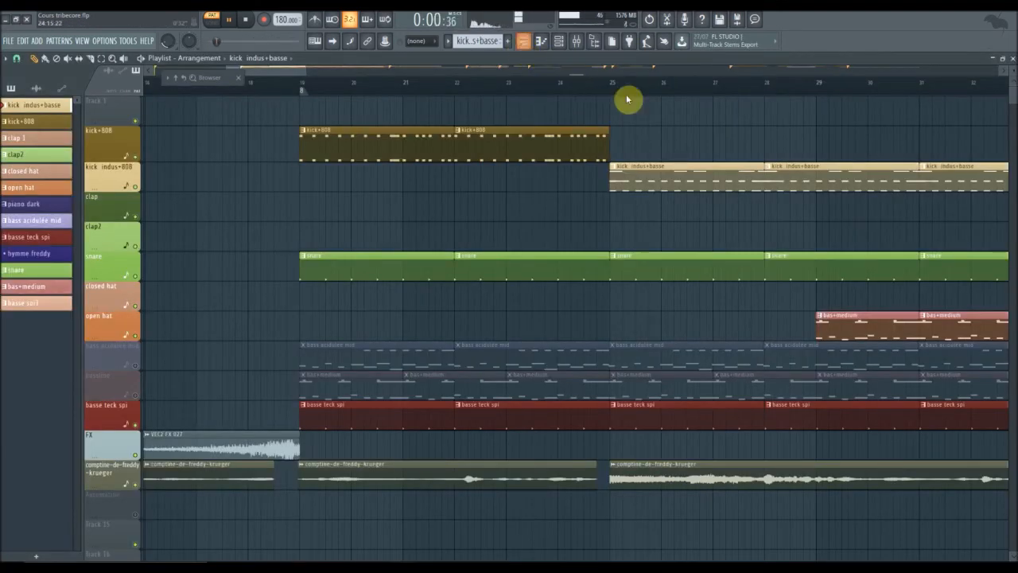
pyautogui.click(1012, 60)
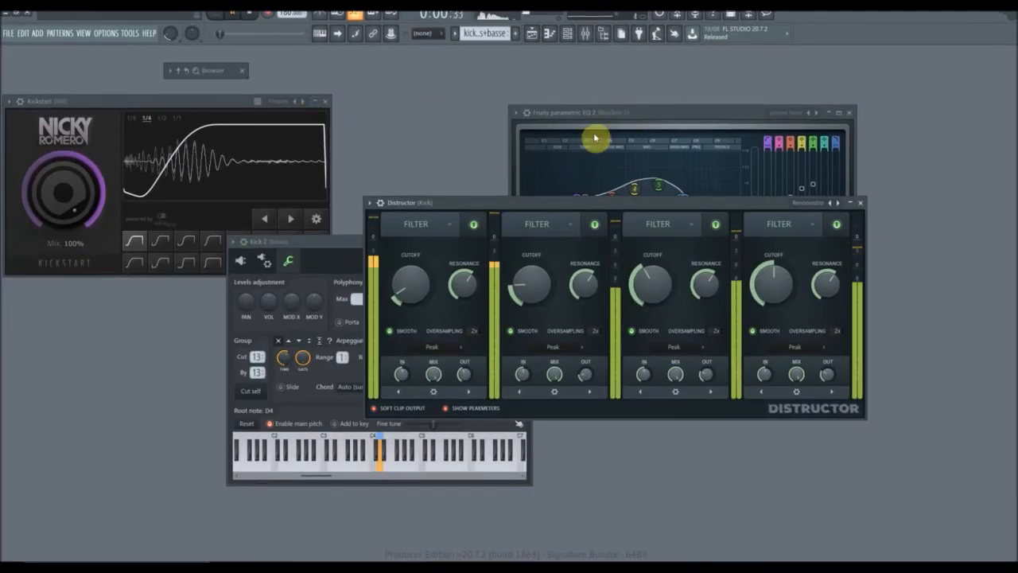
pyautogui.moveTo(726, 204); pyautogui.dragTo(713, 158)
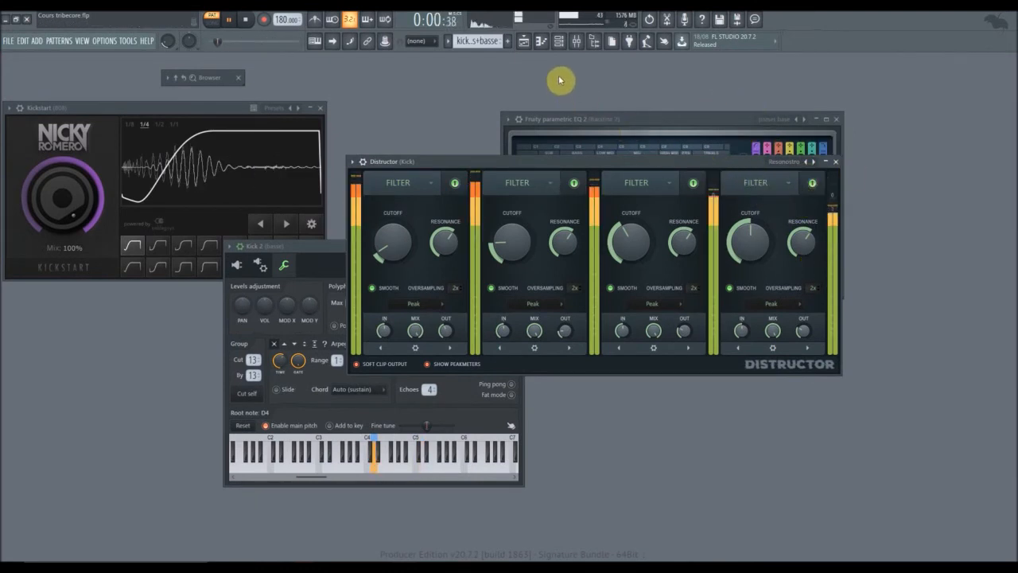
# Look through the effect plugins available for slot 5 of the Kick mixer track, and close the mixer
pyautogui.click(576, 42)
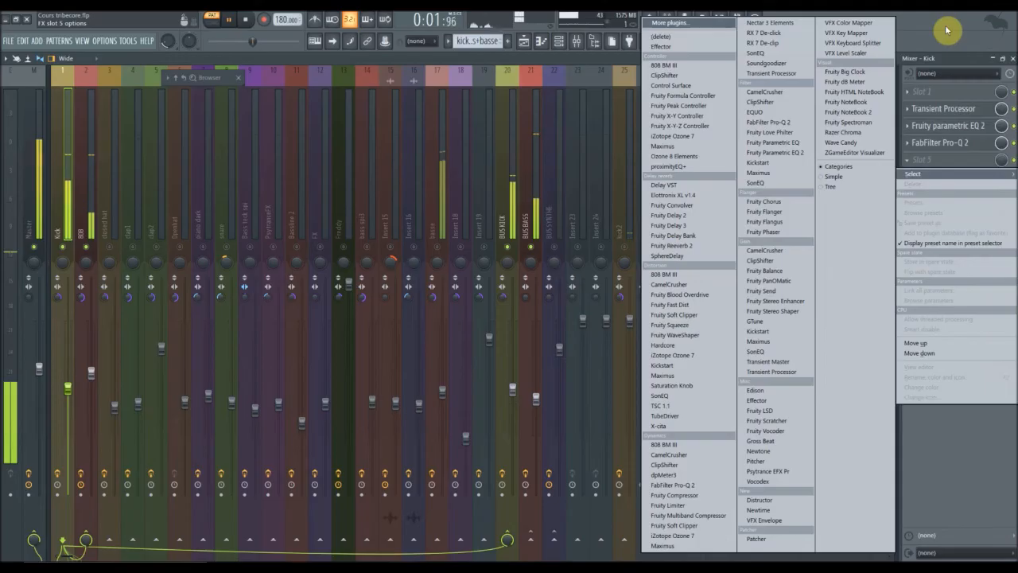
pyautogui.click(1011, 58)
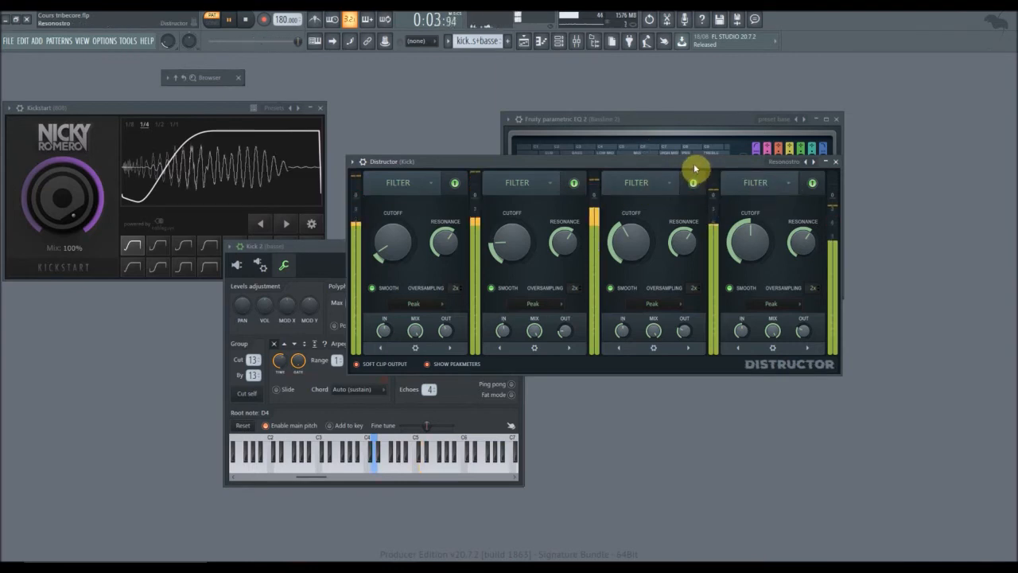
# Move the Distructor window slightly lower and look at the Kick track in the mixer before closing it
pyautogui.moveTo(755, 160); pyautogui.dragTo(768, 182)
pyautogui.moveTo(709, 192); pyautogui.dragTo(717, 196)
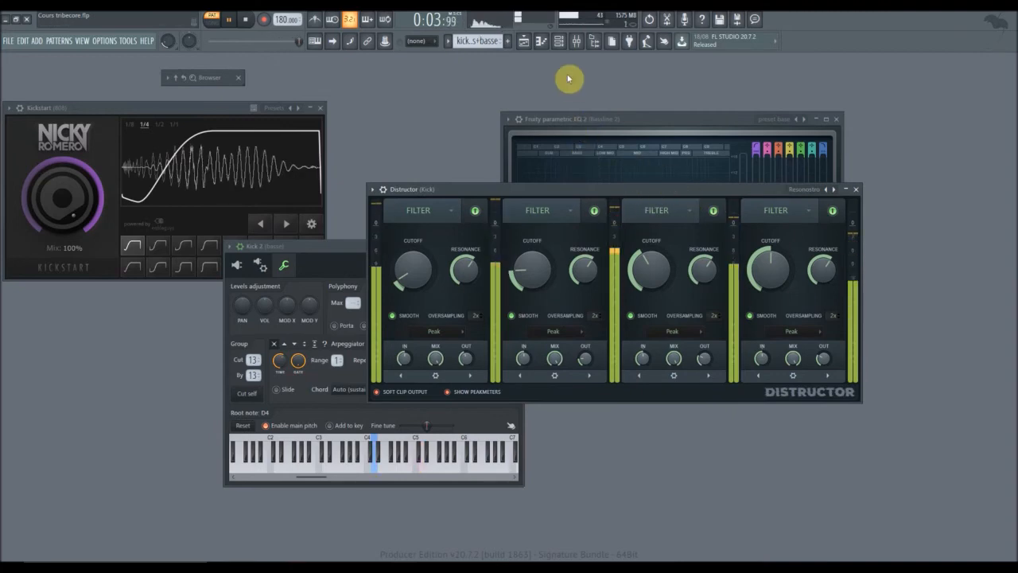
pyautogui.click(575, 43)
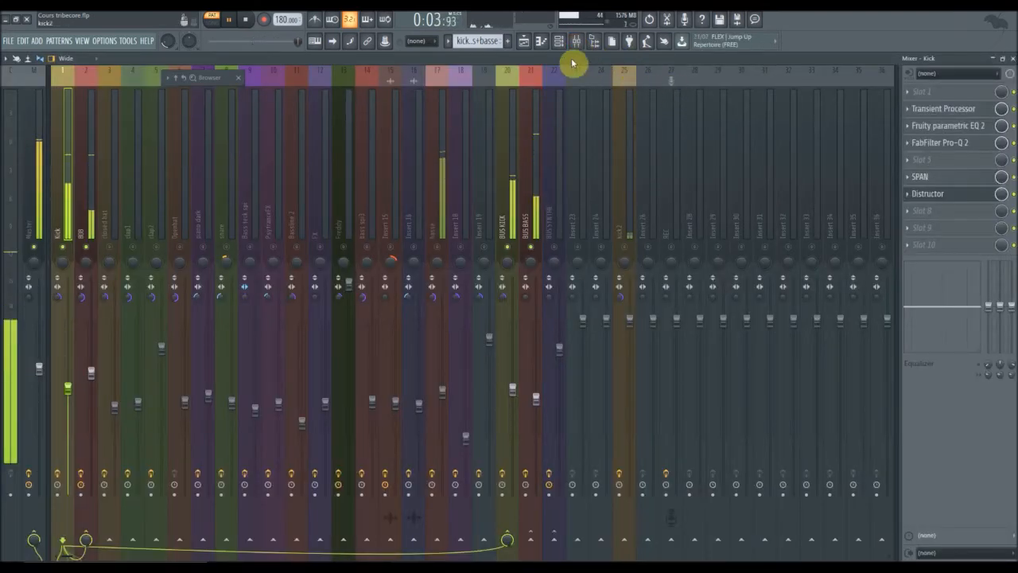
pyautogui.click(595, 47)
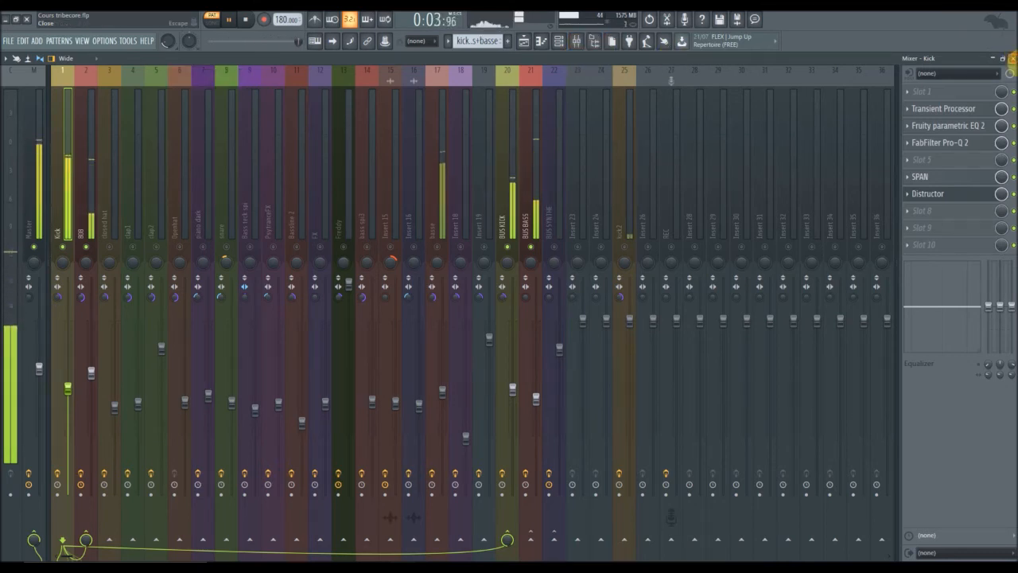
pyautogui.click(1012, 60)
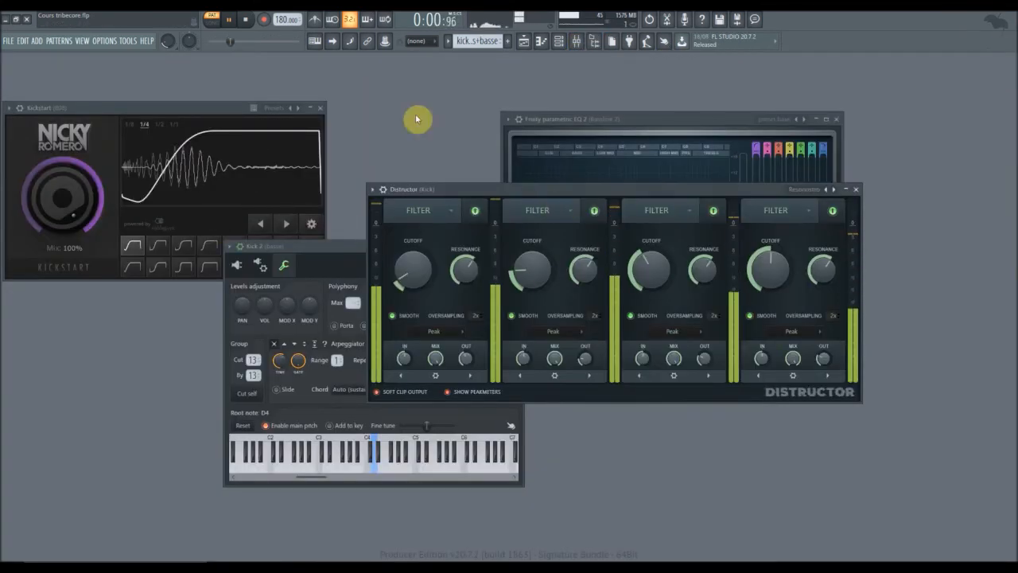
# Browse the sample packs and open the KMF_DRUM_LPS folder inside FUTURE_HOUSE_&_TECH
pyautogui.click(594, 41)
pyautogui.click(210, 81)
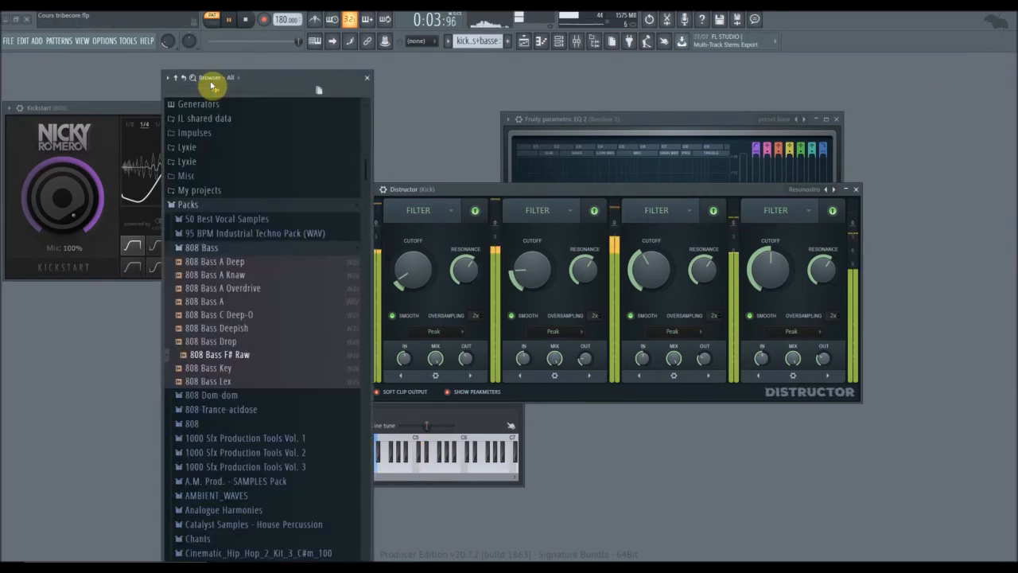
pyautogui.scroll(-4, 257, 462)
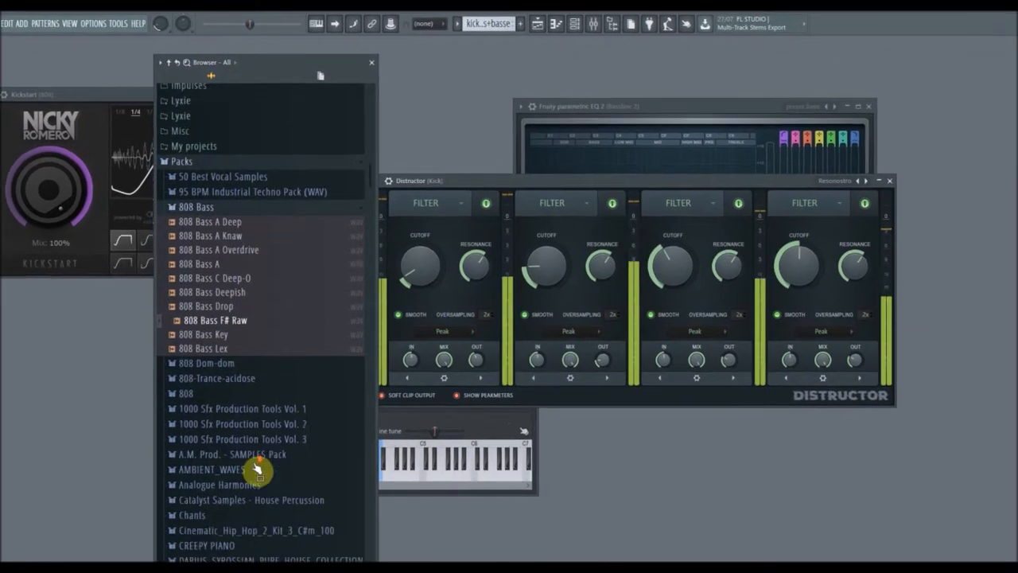
pyautogui.scroll(6, 258, 461)
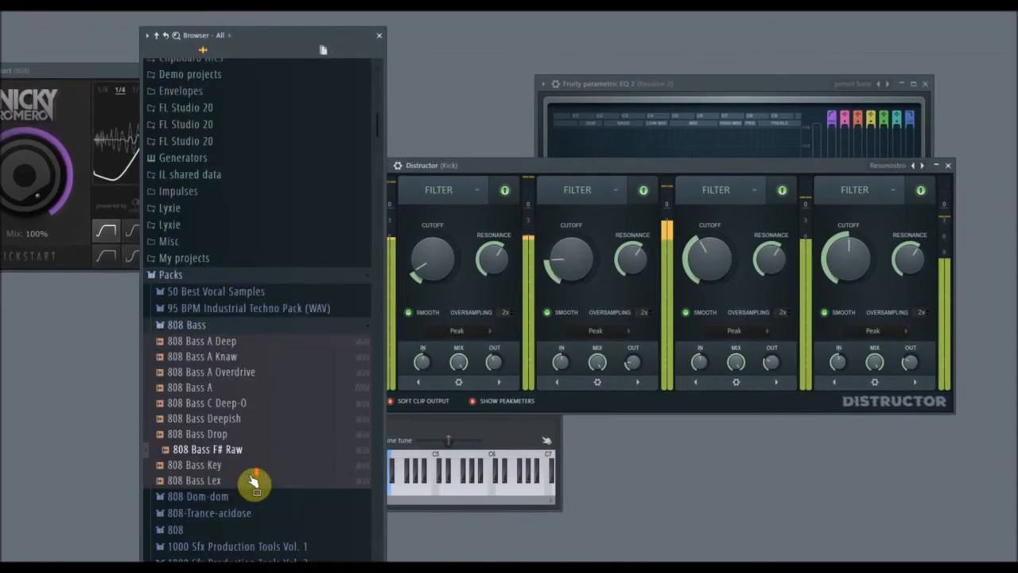
pyautogui.scroll(-7, 199, 393)
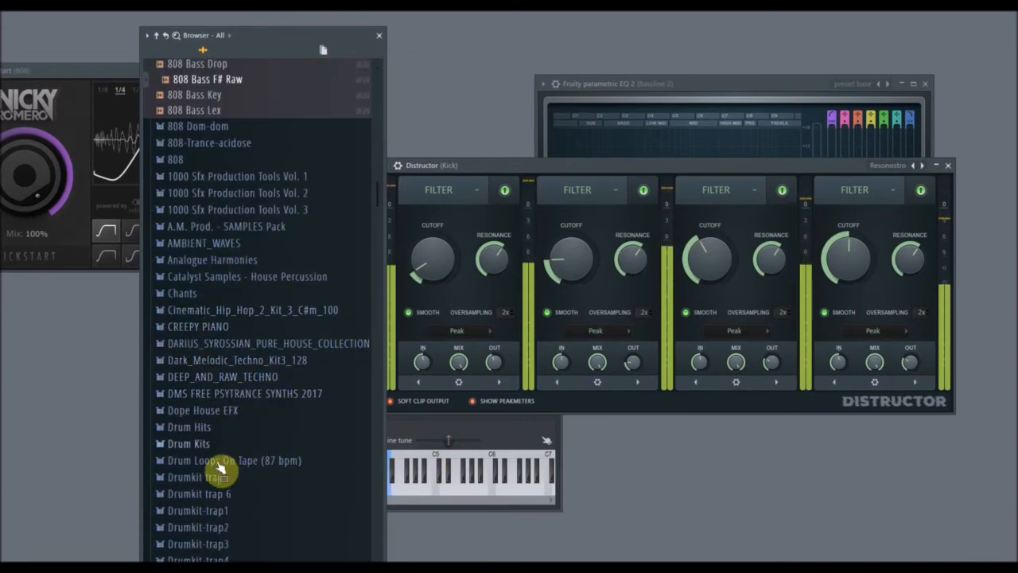
pyautogui.scroll(-2, 225, 461)
pyautogui.scroll(-7, 225, 462)
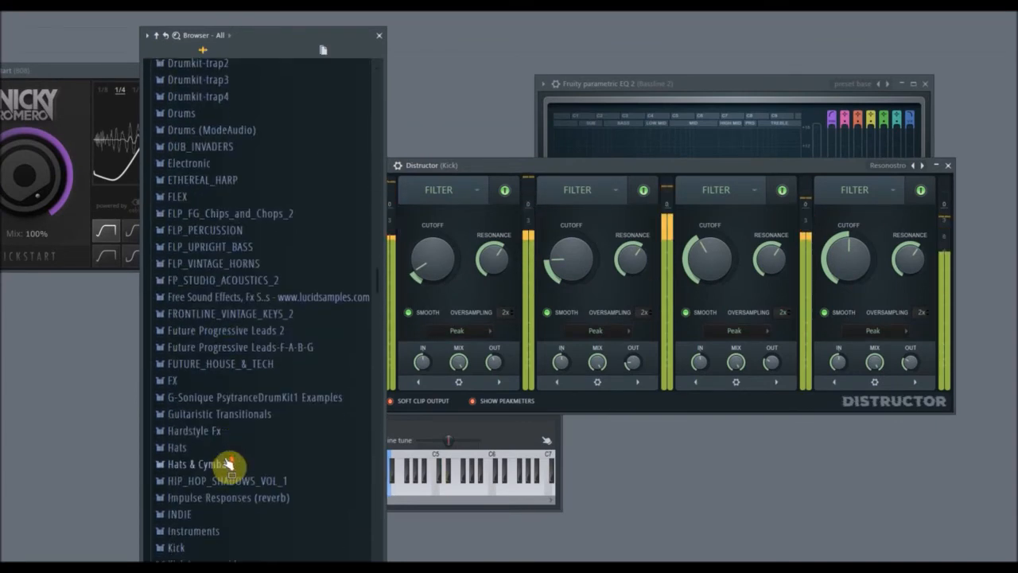
pyautogui.click(253, 366)
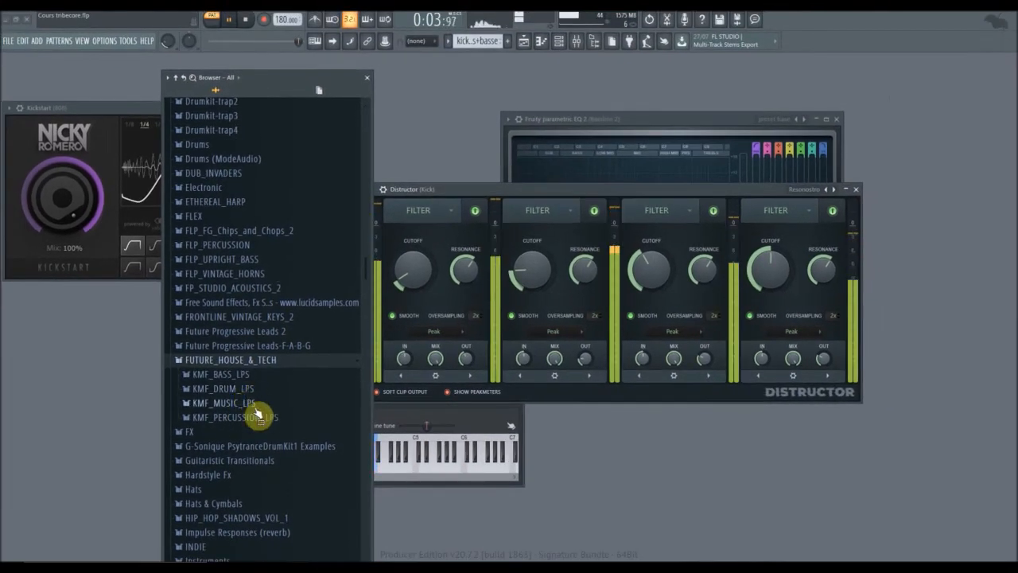
pyautogui.click(238, 389)
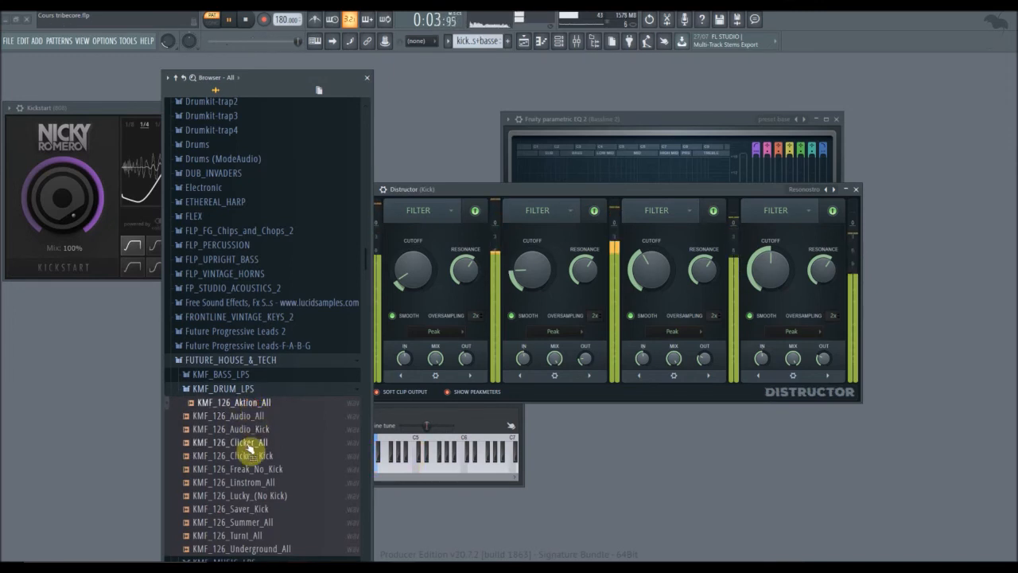
# Preview several KMF_126 drum loops, including Audio_Kick, Clicker_Kick, Linstrom_All, Turnt_All and Underground_All
pyautogui.click(255, 430)
pyautogui.click(256, 455)
pyautogui.click(259, 482)
pyautogui.scroll(-2, 295, 459)
pyautogui.scroll(-4, 296, 459)
pyautogui.click(263, 294)
pyautogui.click(274, 311)
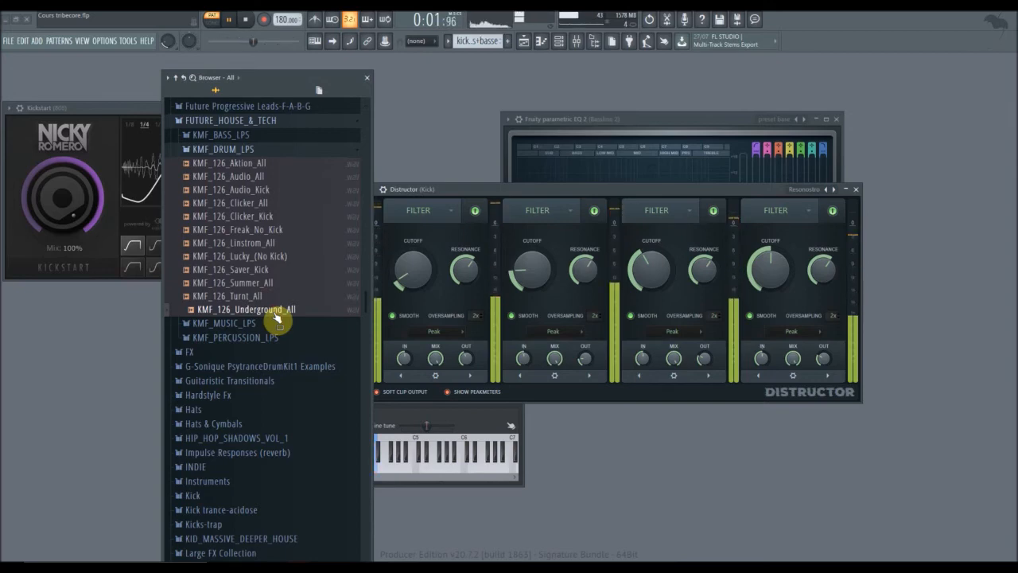
# Look over the kick, snare and bass clips in the playlist arrangement and close the playlist
pyautogui.click(523, 48)
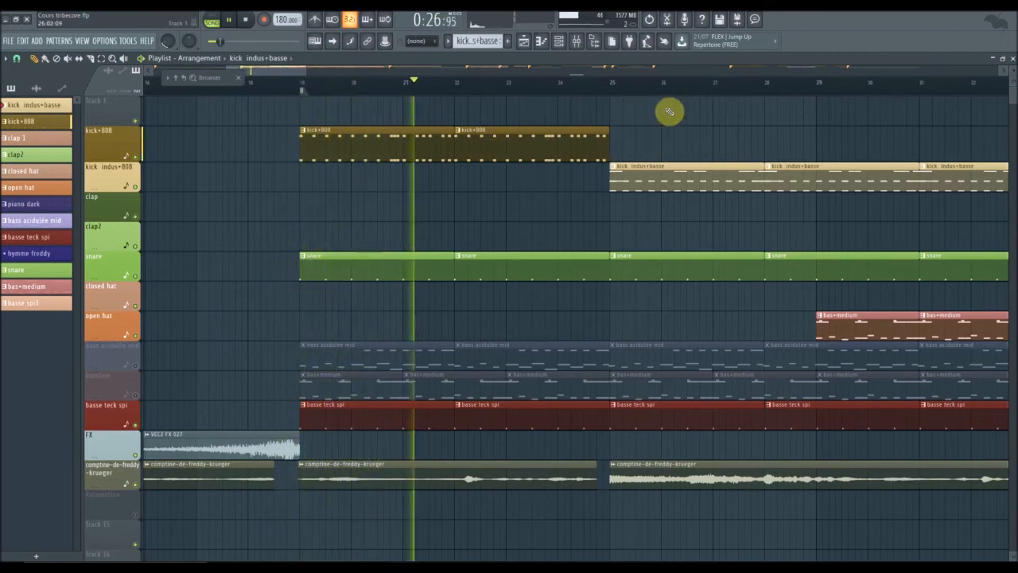
pyautogui.scroll(-3, 668, 109)
pyautogui.scroll(3, 668, 109)
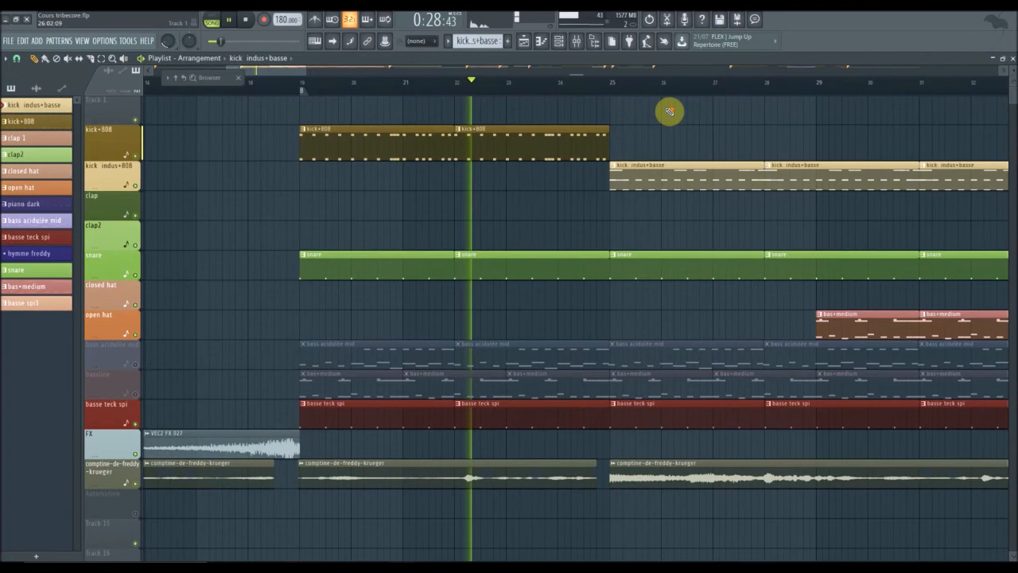
pyautogui.click(1004, 59)
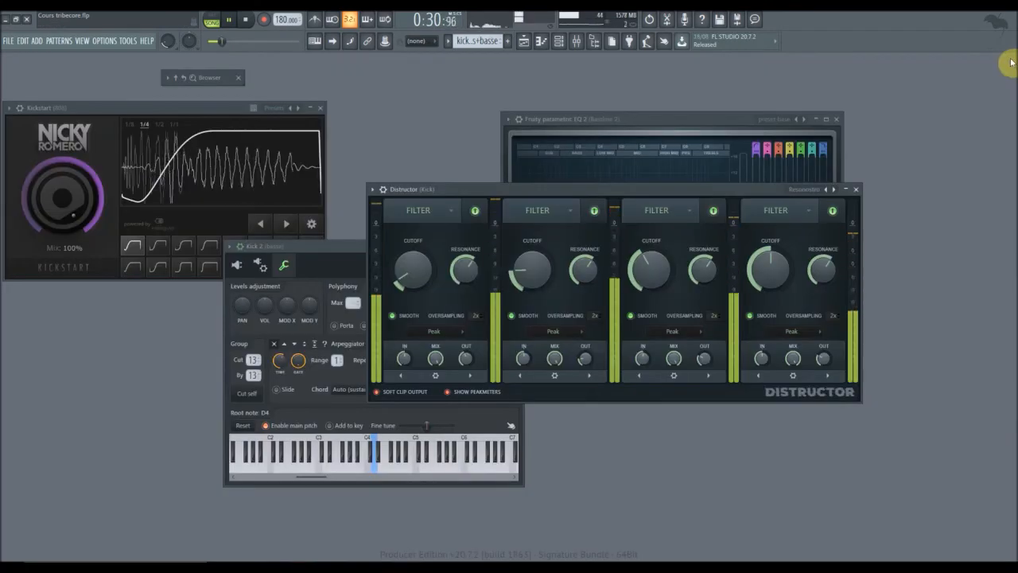
# Open the 808-Trance-acidose pack in the sample browser and look through its 808 samples
pyautogui.click(206, 77)
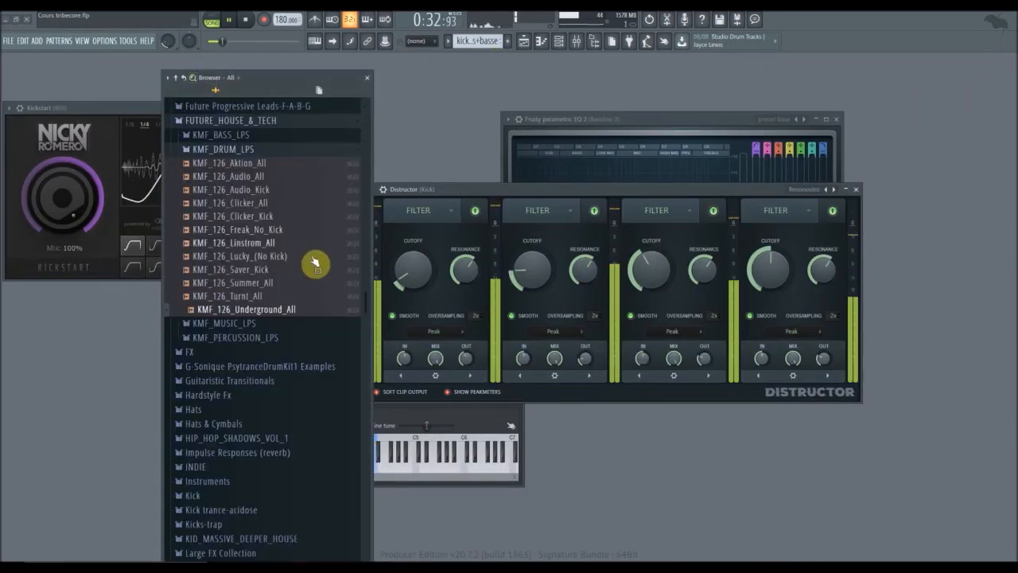
pyautogui.scroll(15, 310, 263)
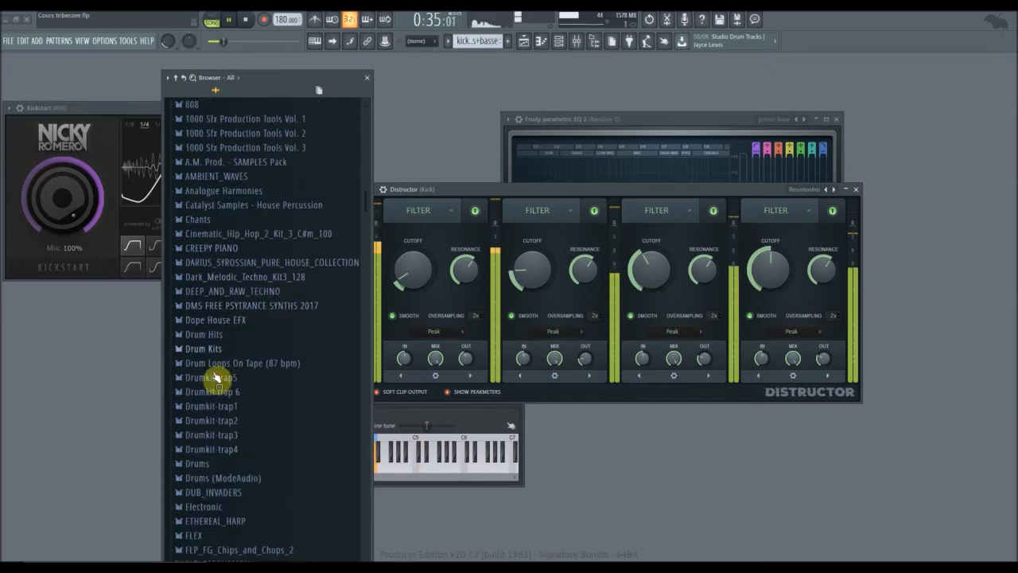
pyautogui.scroll(6, 212, 429)
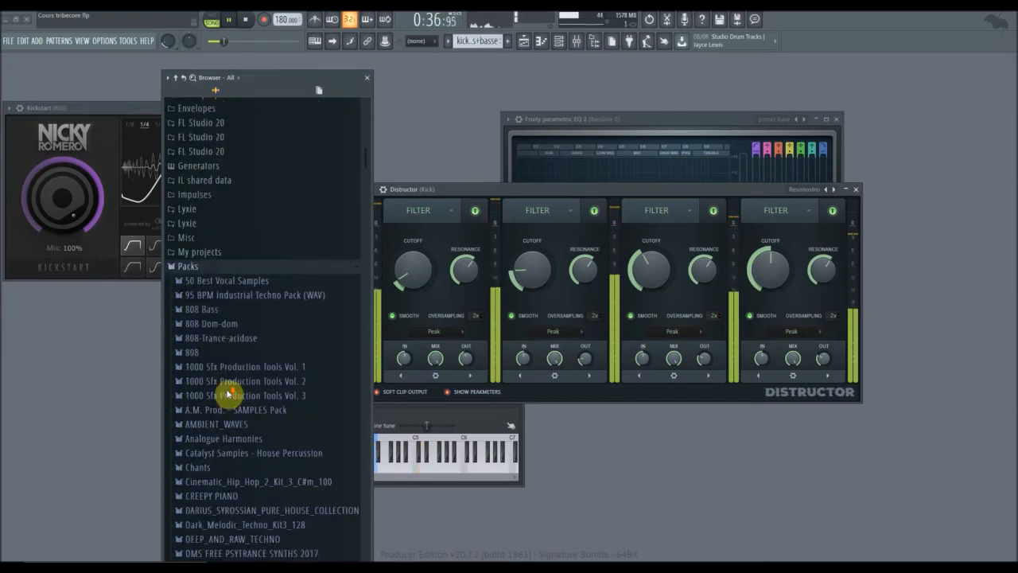
pyautogui.scroll(-1, 229, 395)
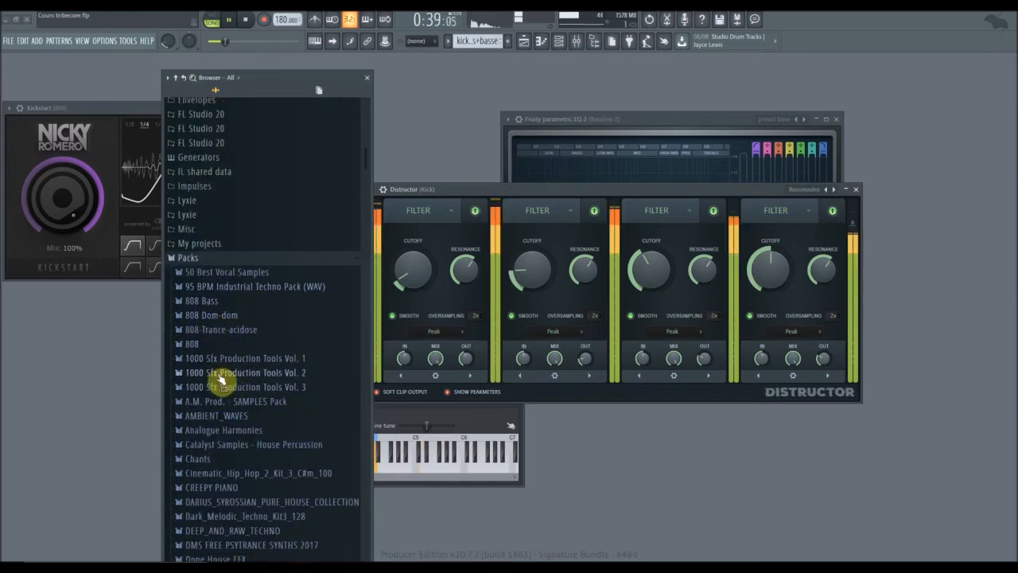
pyautogui.click(231, 333)
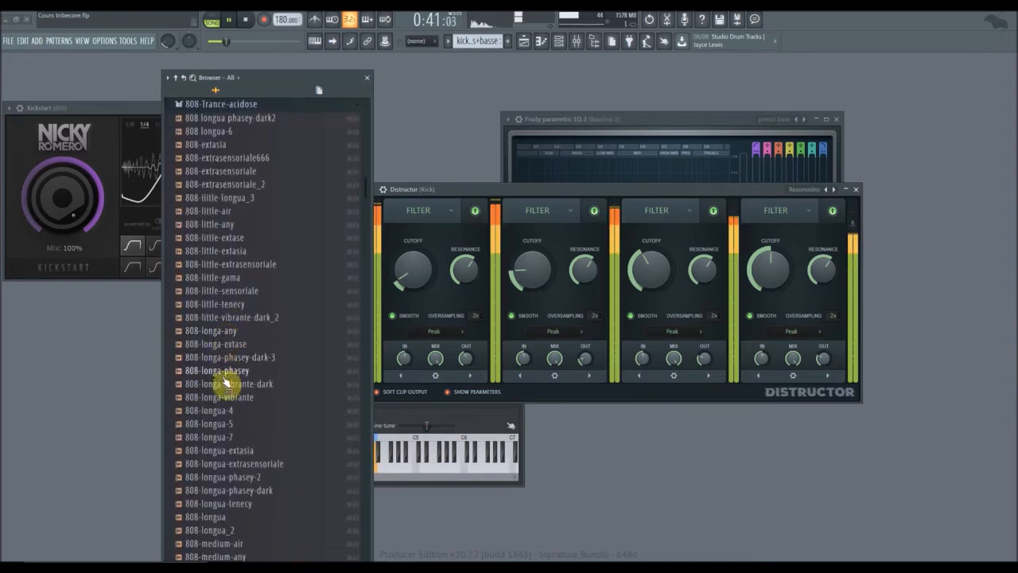
pyautogui.scroll(-10, 236, 464)
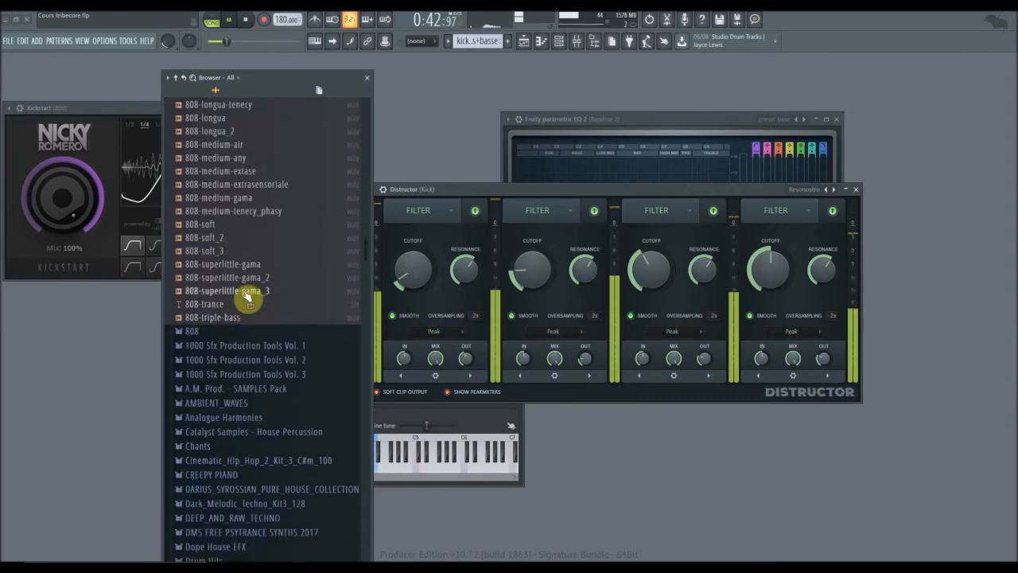
pyautogui.scroll(15, 245, 318)
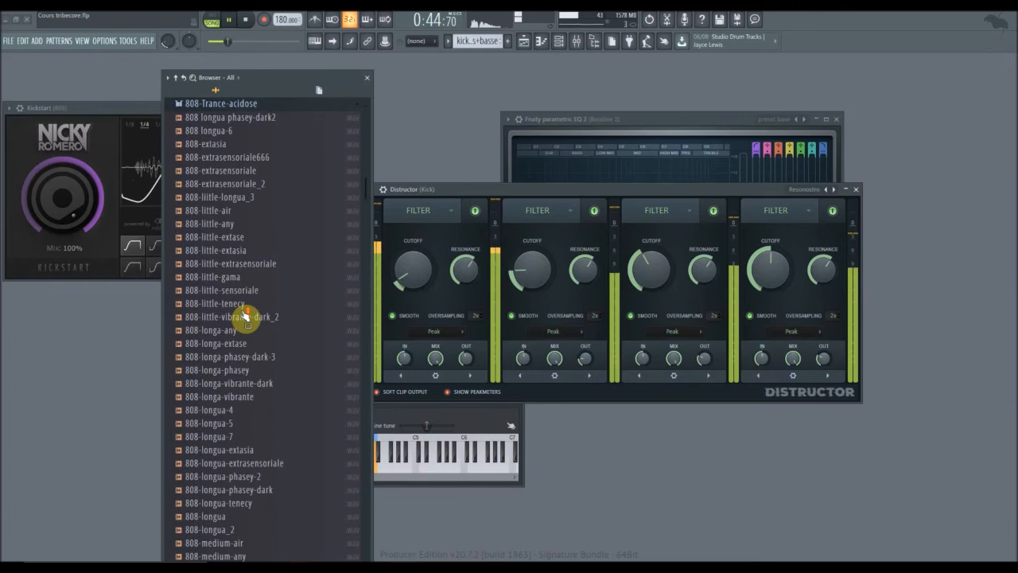
pyautogui.scroll(-15, 221, 422)
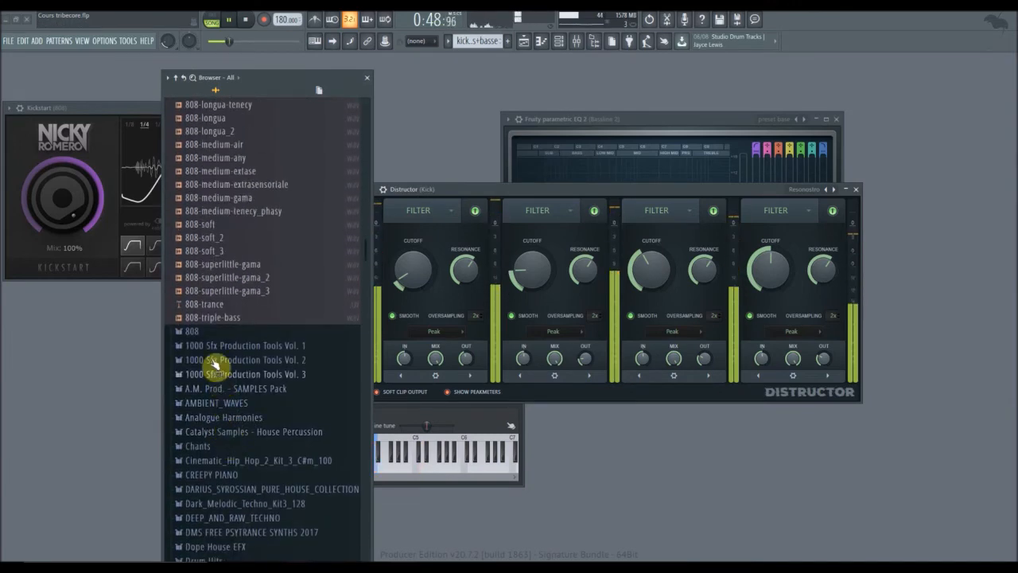
# Open the Kick trance-acidose pack and look through its psytrance and trance kick samples
pyautogui.scroll(-2, 221, 445)
pyautogui.scroll(-6, 221, 451)
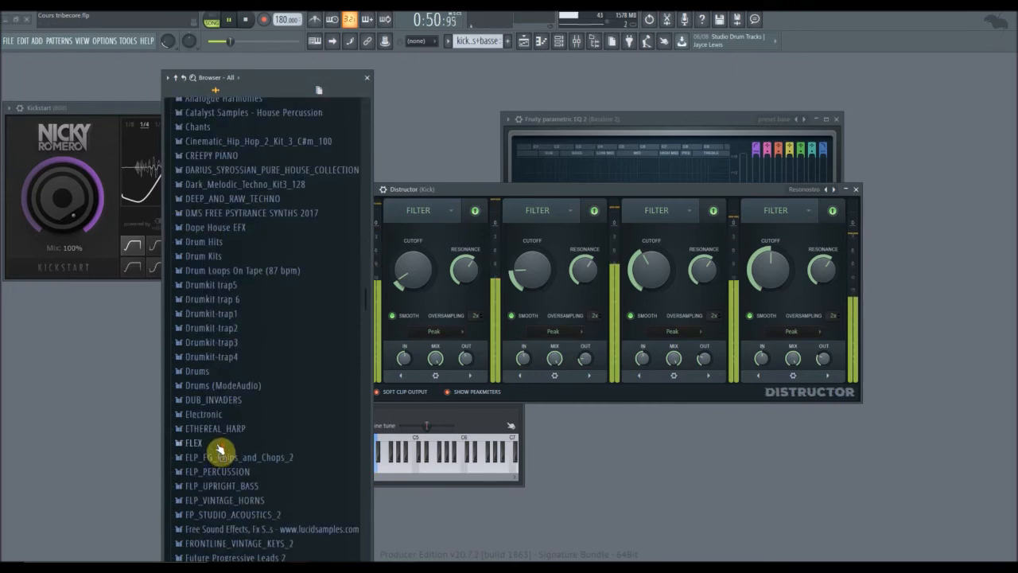
pyautogui.scroll(-10, 207, 319)
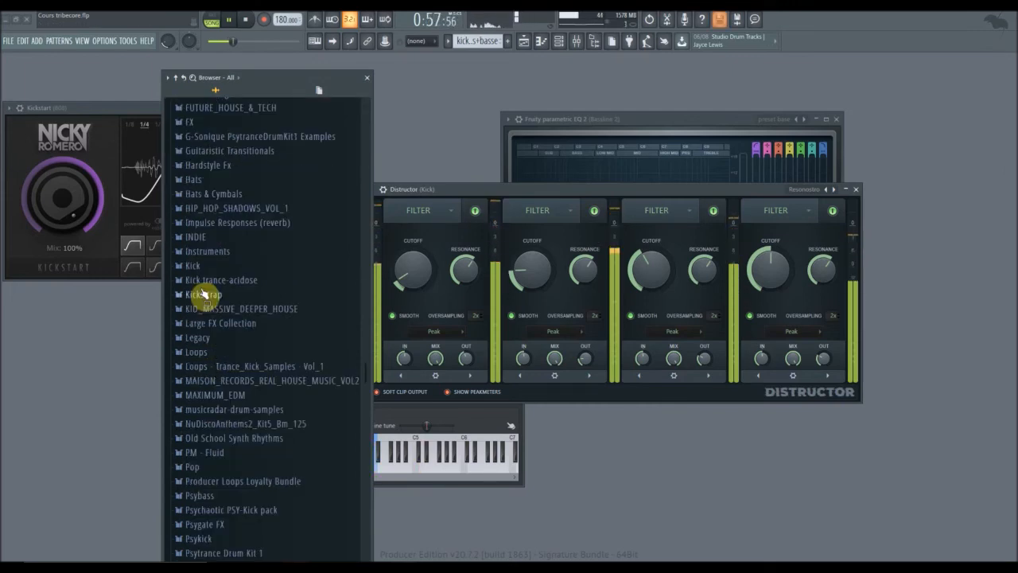
pyautogui.click(207, 283)
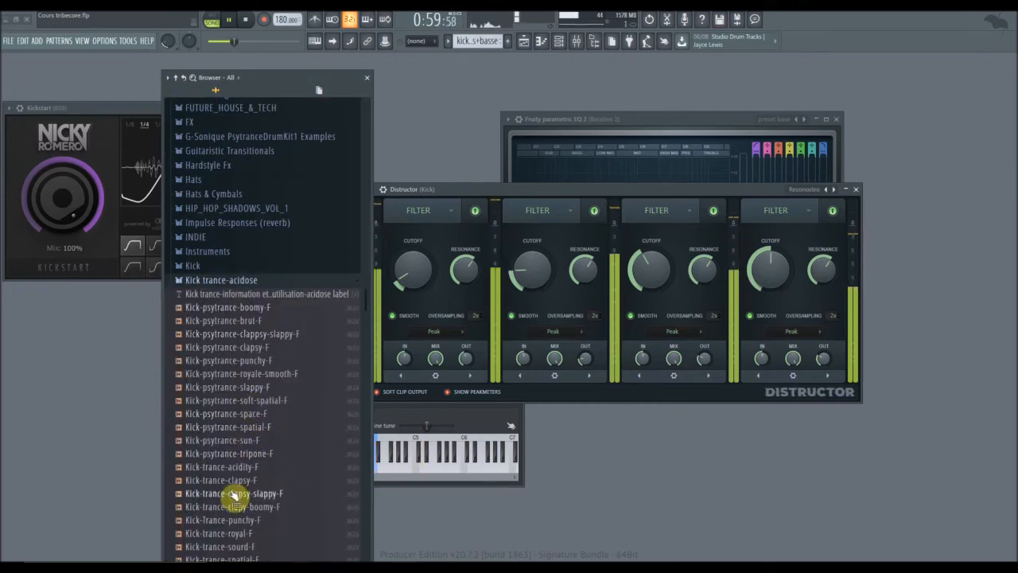
pyautogui.scroll(-5, 247, 326)
pyautogui.scroll(-9, 281, 312)
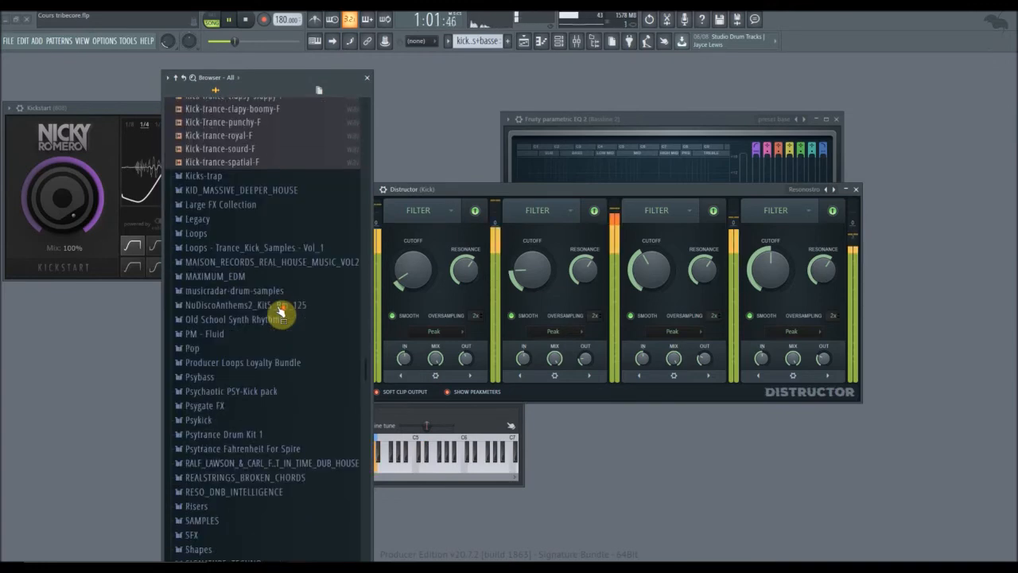
pyautogui.scroll(20, 281, 313)
pyautogui.scroll(10, 284, 308)
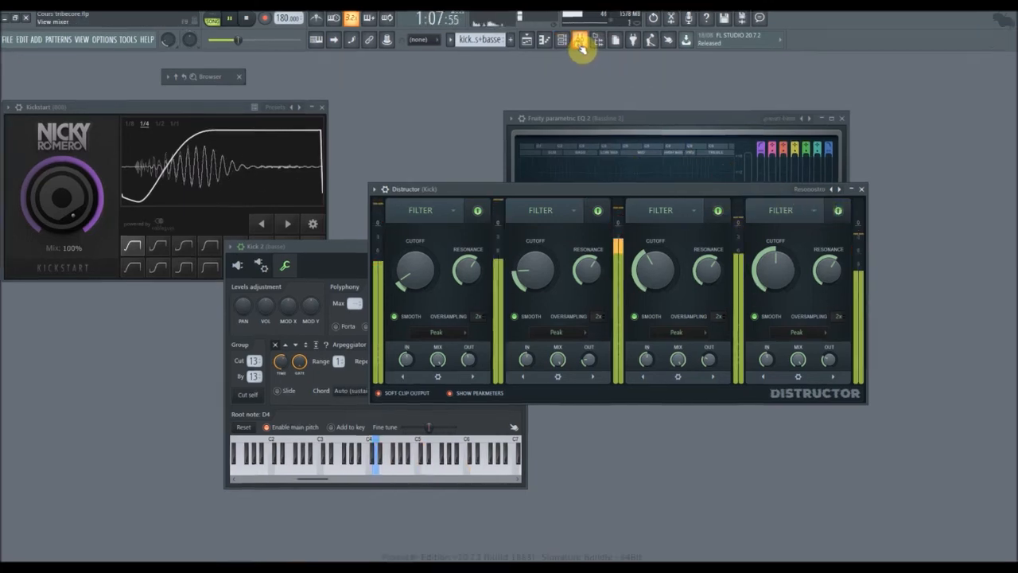
# Display the playlist and move the browser window down beside the open hat track
pyautogui.click(576, 40)
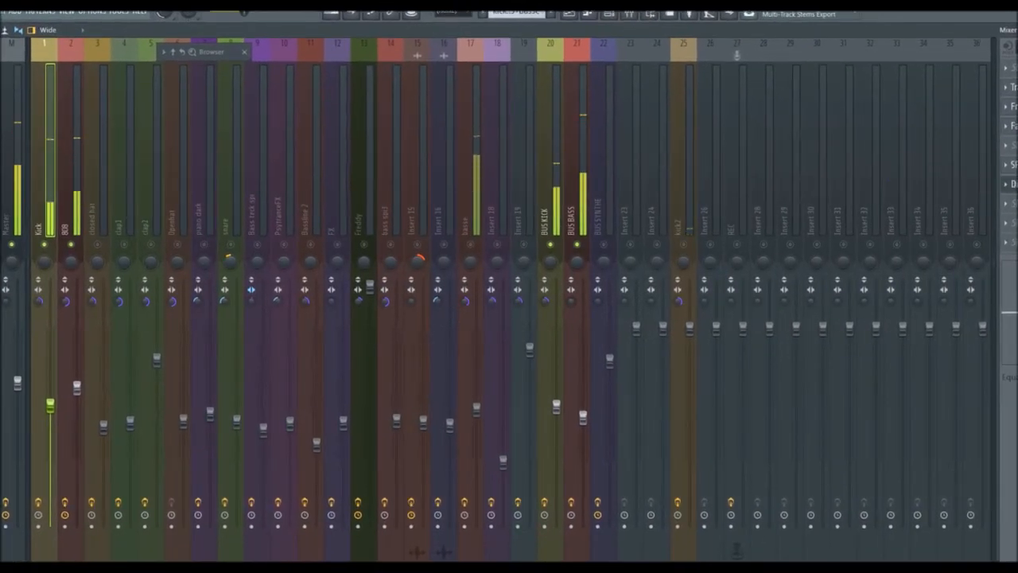
pyautogui.click(569, 14)
pyautogui.moveTo(248, 55)
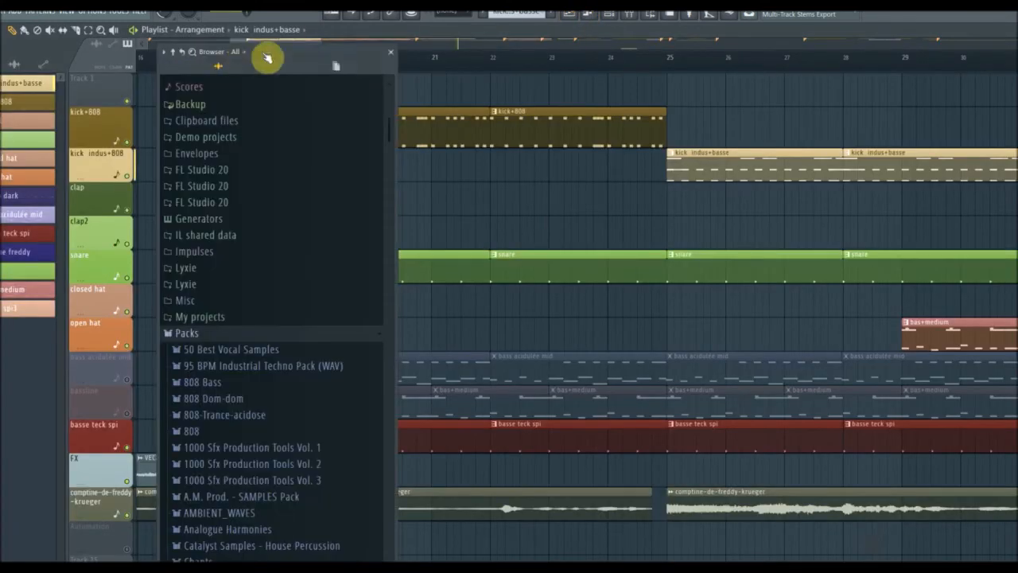
pyautogui.moveTo(338, 53); pyautogui.dragTo(324, 255)
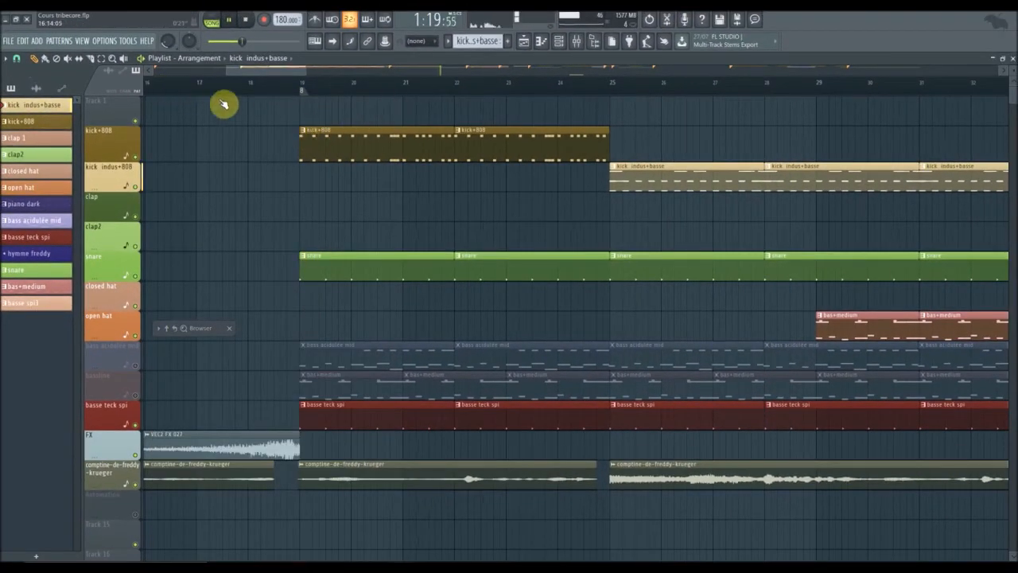
# Select the playlist's time range from about bar 20 to bar 39 across all tracks
pyautogui.moveTo(257, 68); pyautogui.dragTo(85, 102)
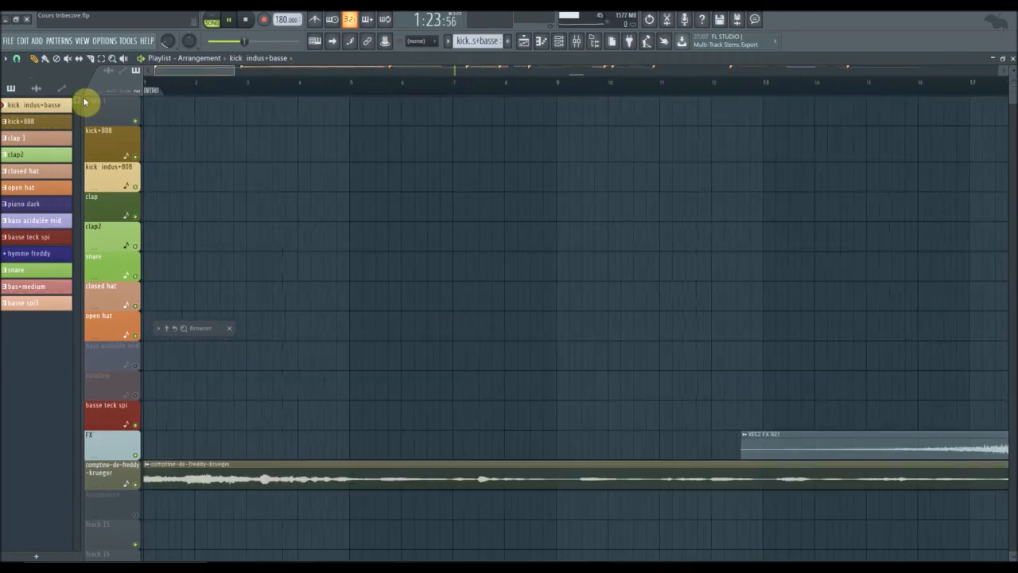
pyautogui.scroll(-4, 198, 91)
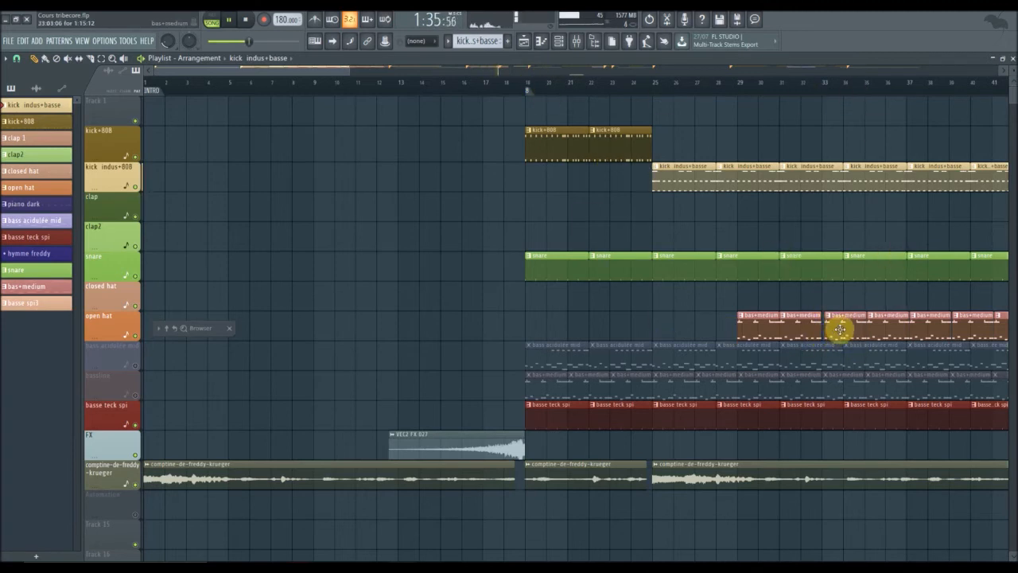
pyautogui.moveTo(529, 86); pyautogui.dragTo(678, 84)
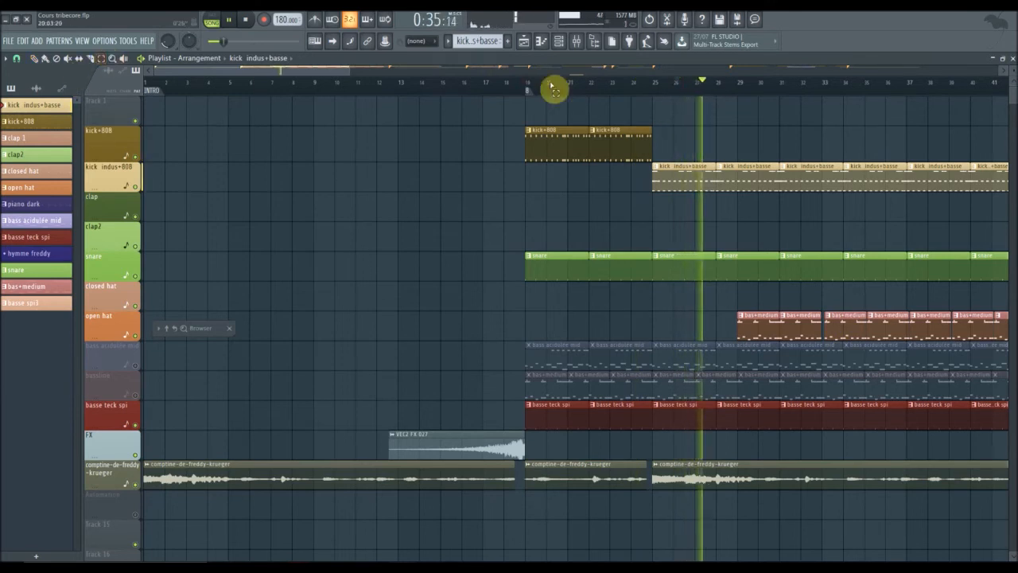
pyautogui.moveTo(552, 86); pyautogui.dragTo(835, 88)
pyautogui.moveTo(886, 164); pyautogui.dragTo(952, 302)
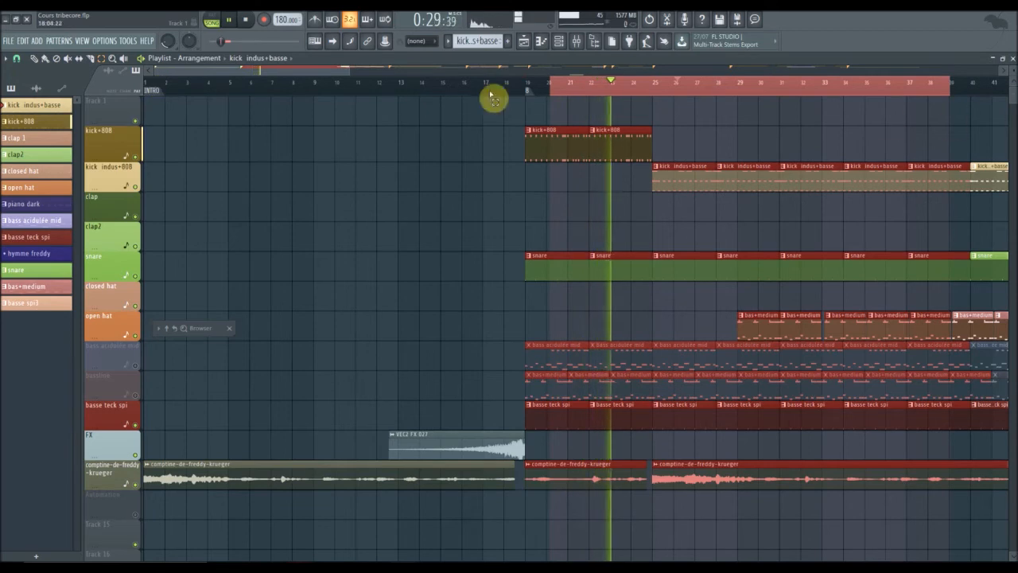
# Save the project and clear the playlist's time selection
pyautogui.hotkey('ctrl', 's')
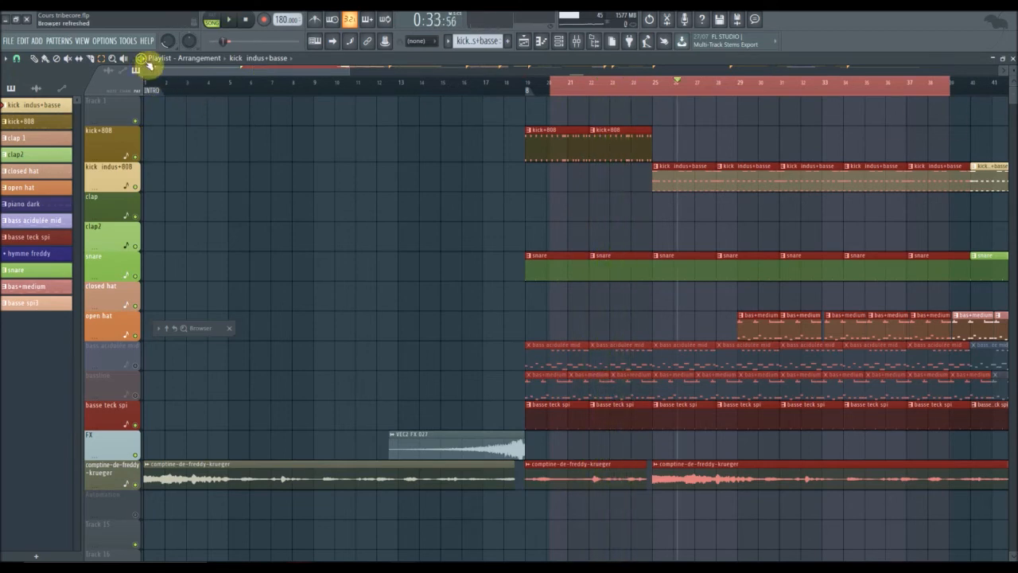
pyautogui.rightClick(101, 58)
pyautogui.click(116, 62)
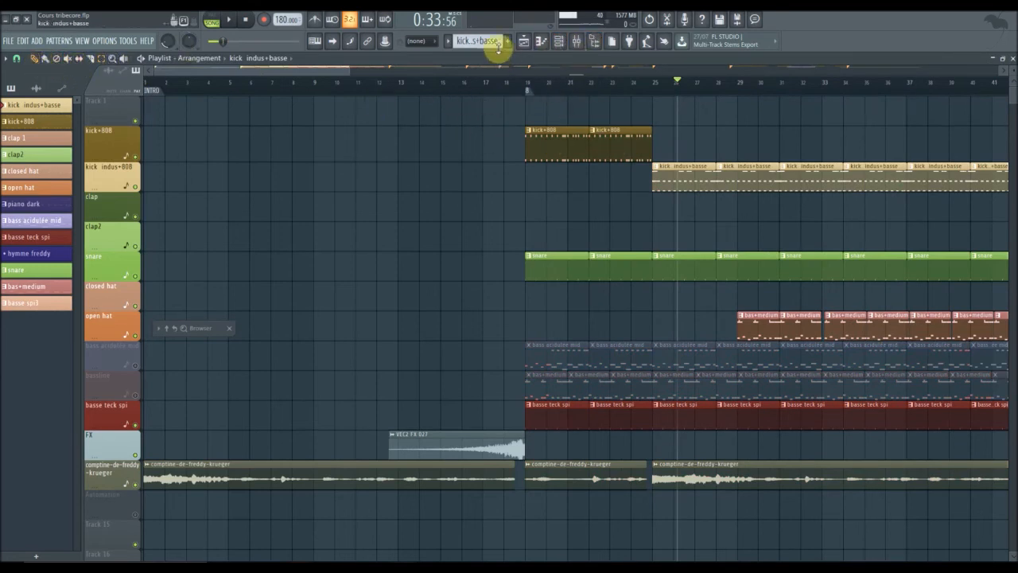
# Create an automation clip for the Distructor mix level on the Kick mixer track and auto-name its playlist track after the clip
pyautogui.click(577, 45)
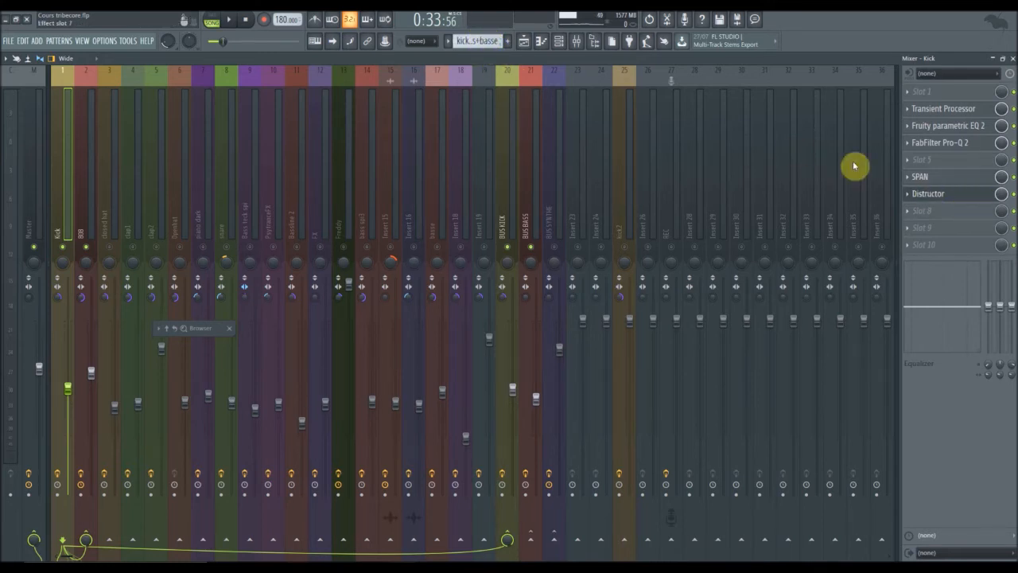
pyautogui.scroll(1, 494, 44)
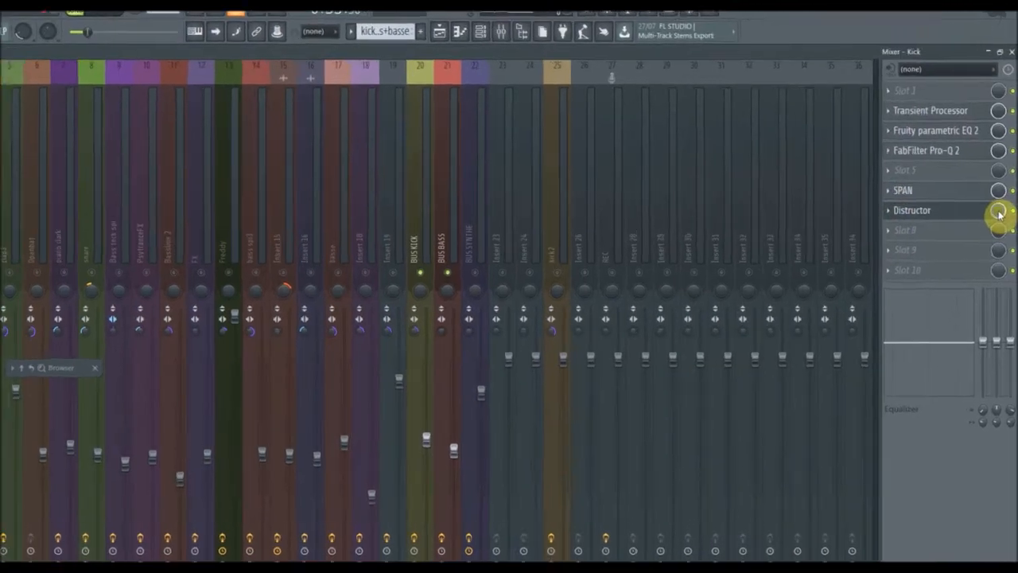
pyautogui.rightClick(1001, 194)
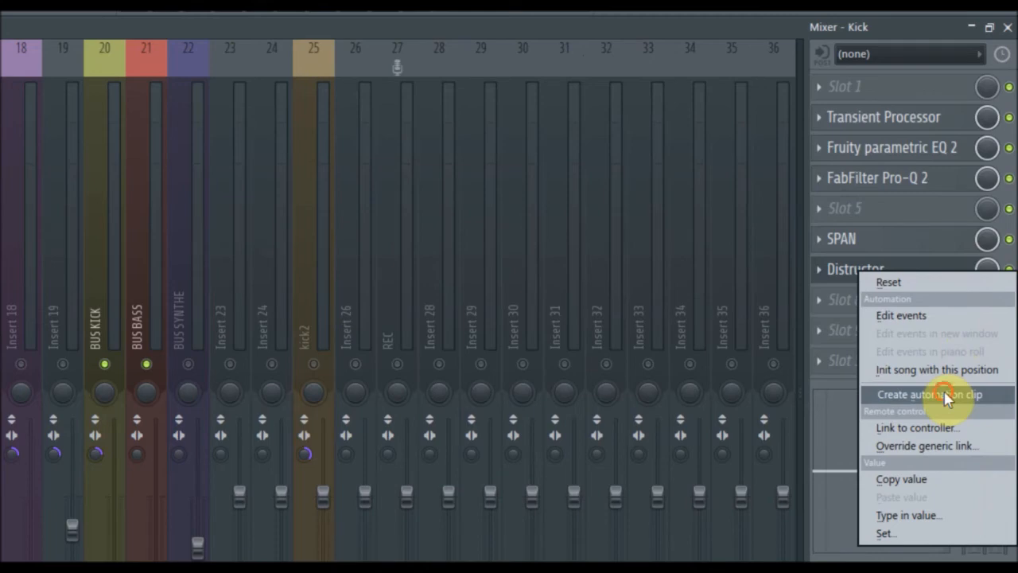
pyautogui.click(947, 395)
pyautogui.click(1006, 28)
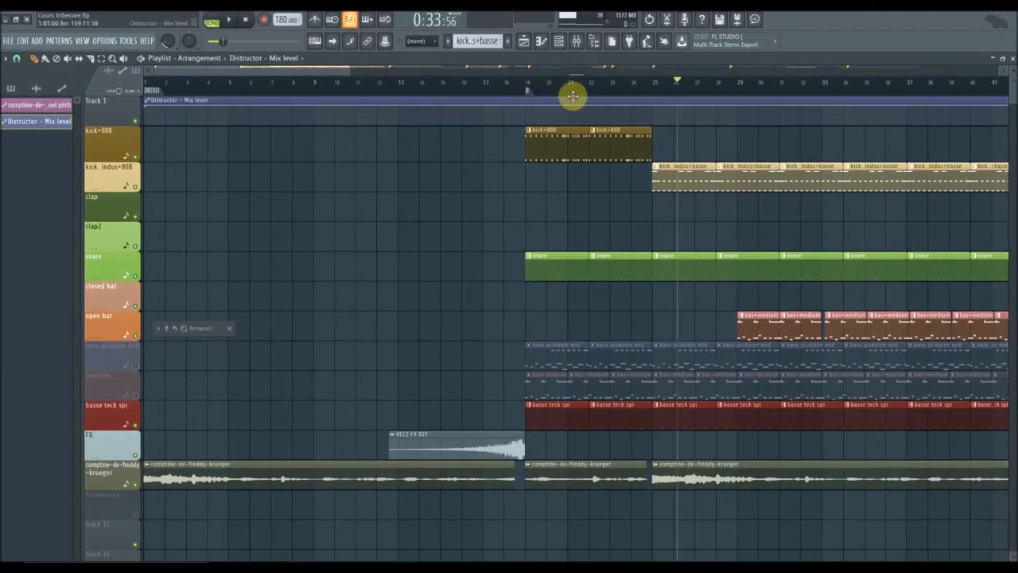
pyautogui.rightClick(117, 106)
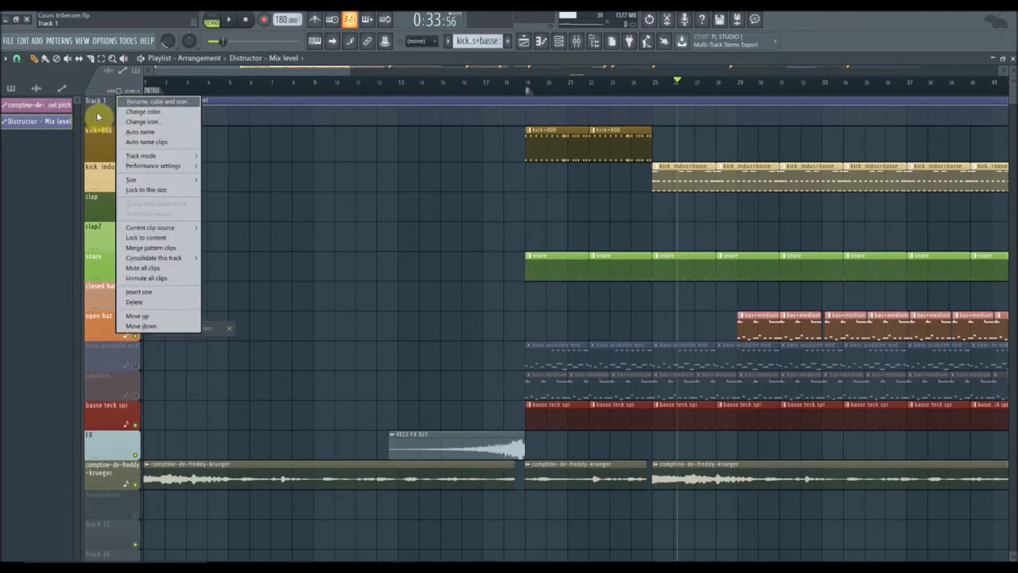
pyautogui.click(136, 132)
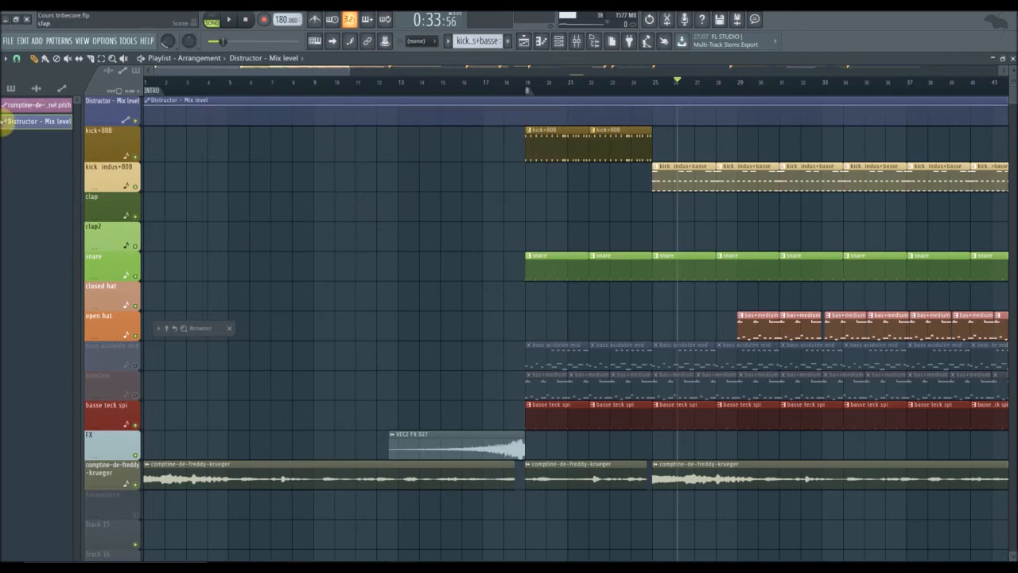
pyautogui.rightClick(112, 117)
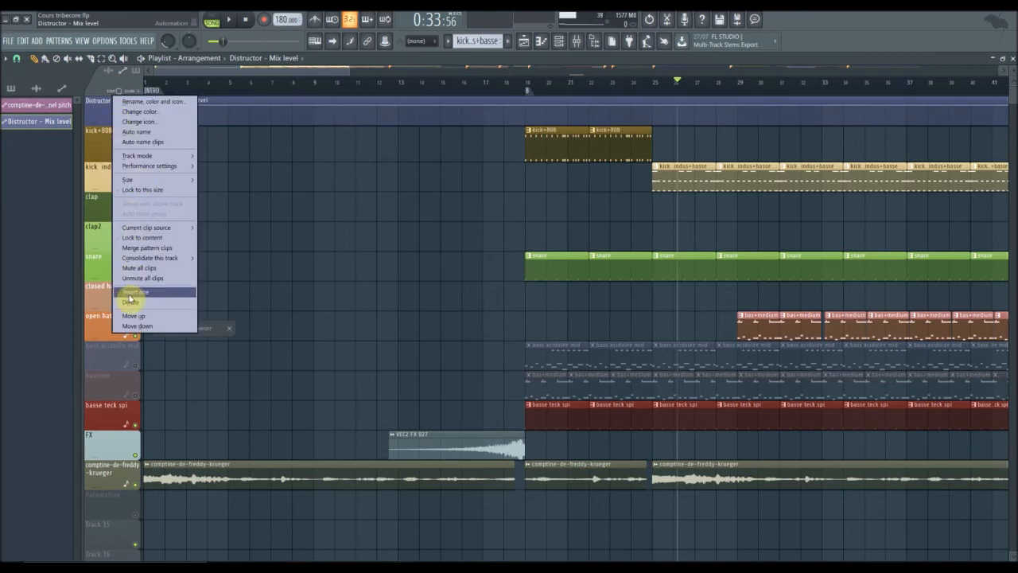
pyautogui.click(90, 107)
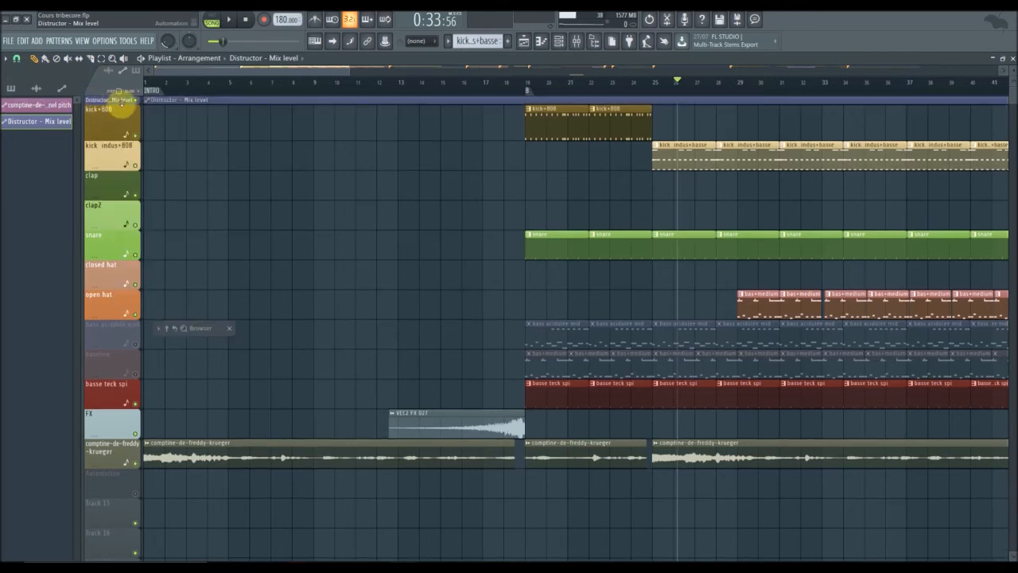
pyautogui.click(122, 109)
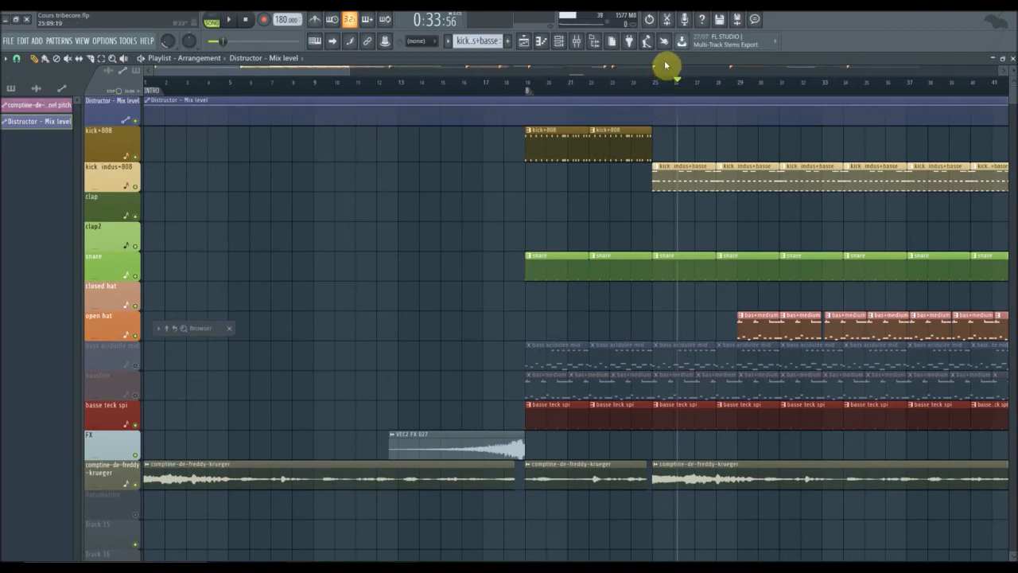
# Close the gaps between the bas+medium clips on the open hat track by moving them to start at bars 33 and 35
pyautogui.scroll(3, 620, 93)
pyautogui.scroll(2, 621, 93)
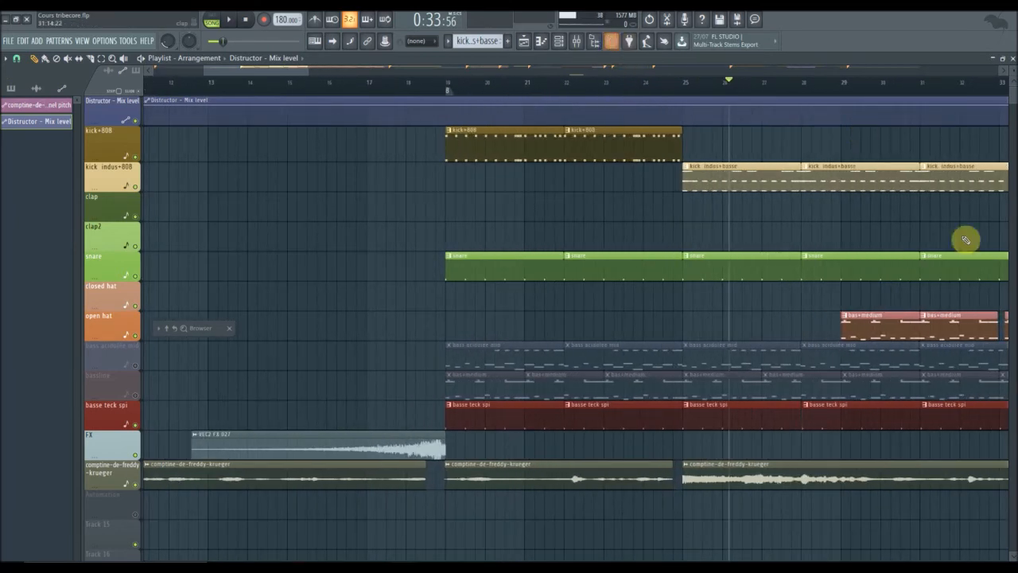
pyautogui.moveTo(273, 75); pyautogui.dragTo(297, 80)
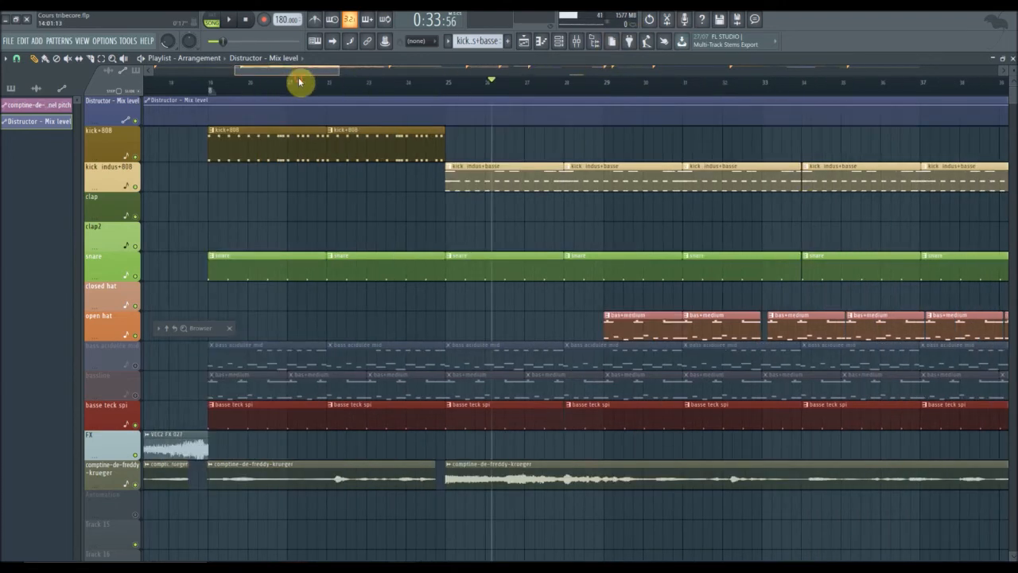
pyautogui.scroll(2, 716, 88)
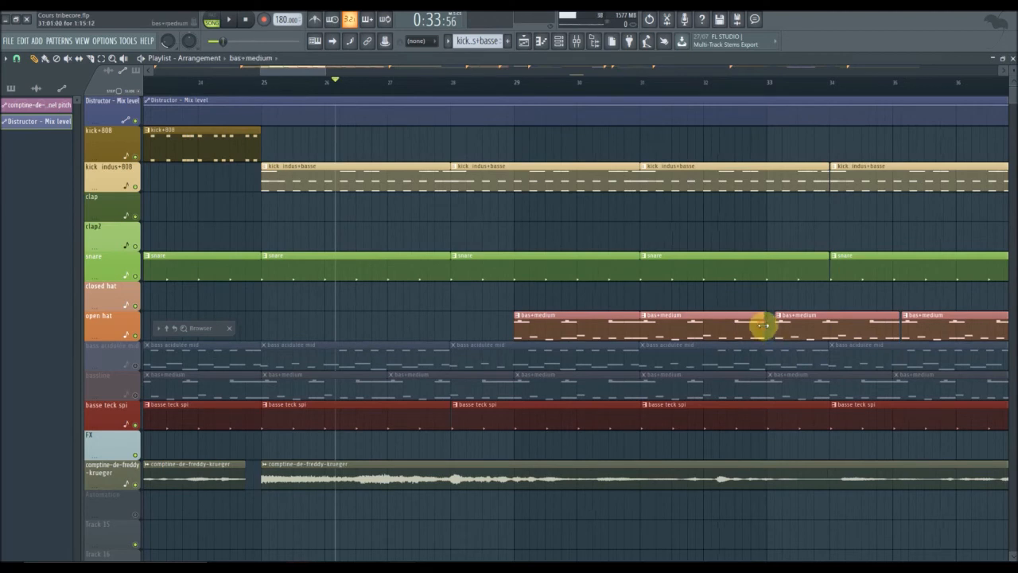
pyautogui.moveTo(813, 334); pyautogui.dragTo(804, 331)
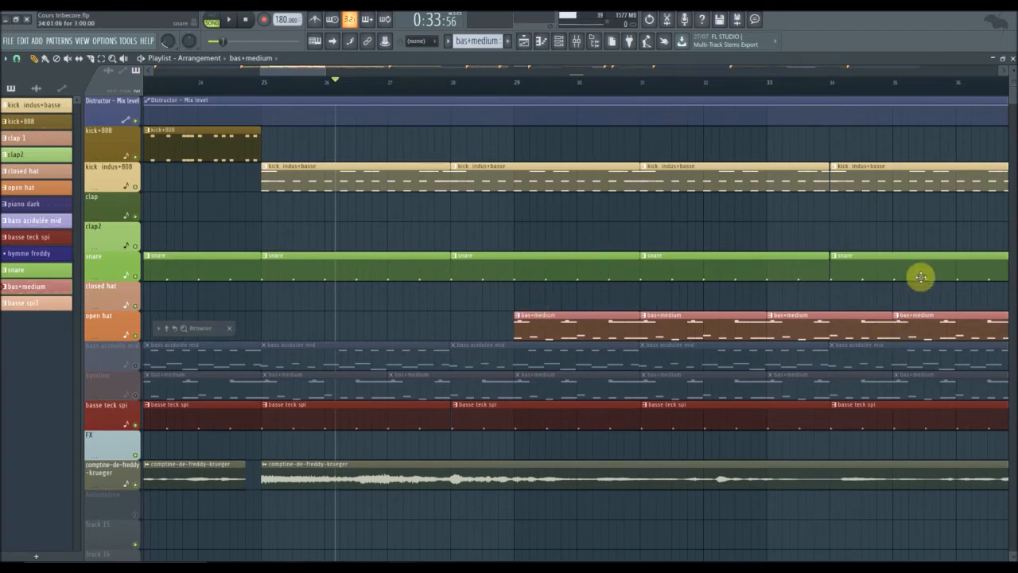
# Align the snare and kick indus+basse clips near bars 34 and 37 exactly to the starts of those bars
pyautogui.scroll(4, 832, 84)
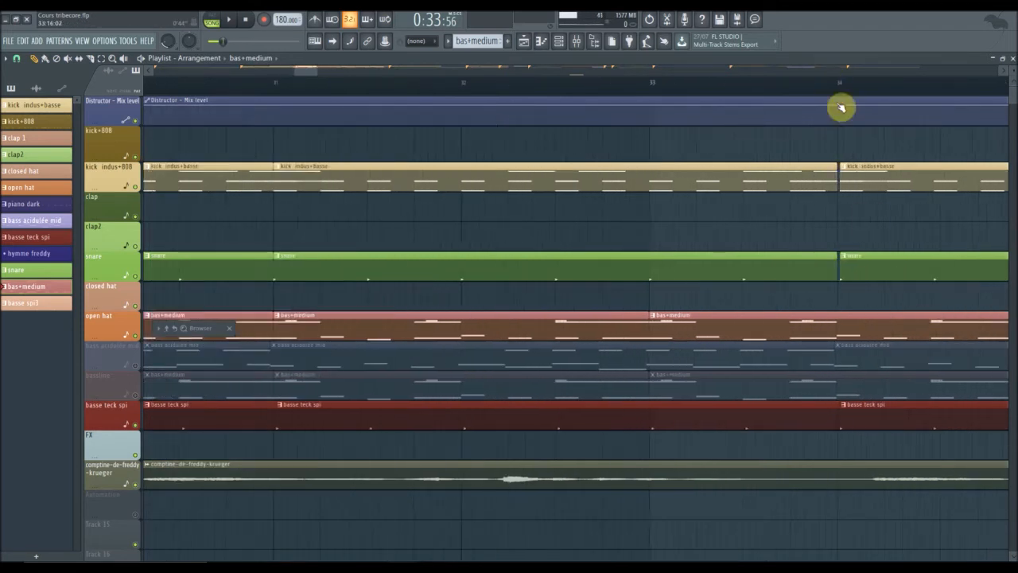
pyautogui.click(860, 266)
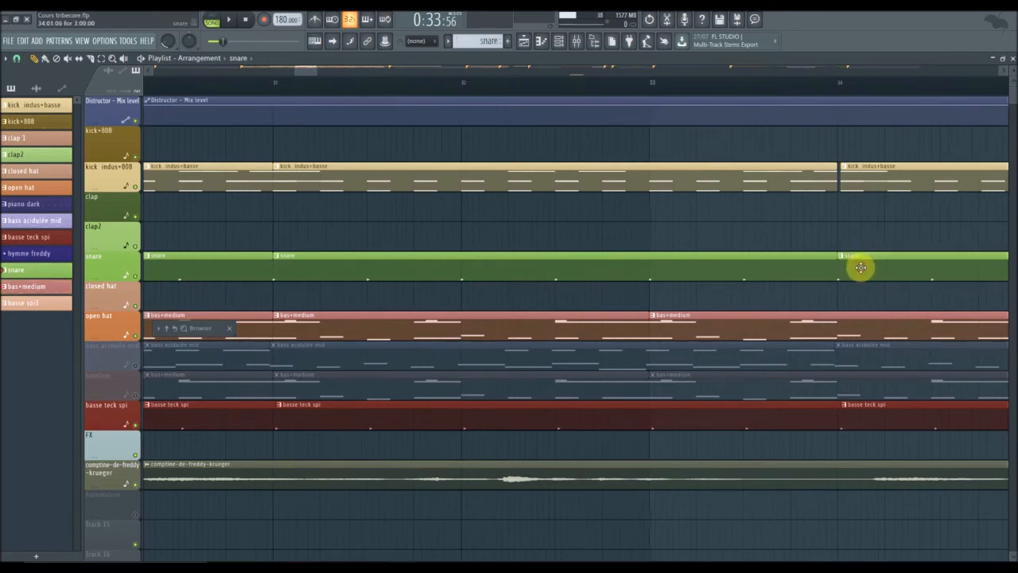
pyautogui.scroll(-4, 310, 77)
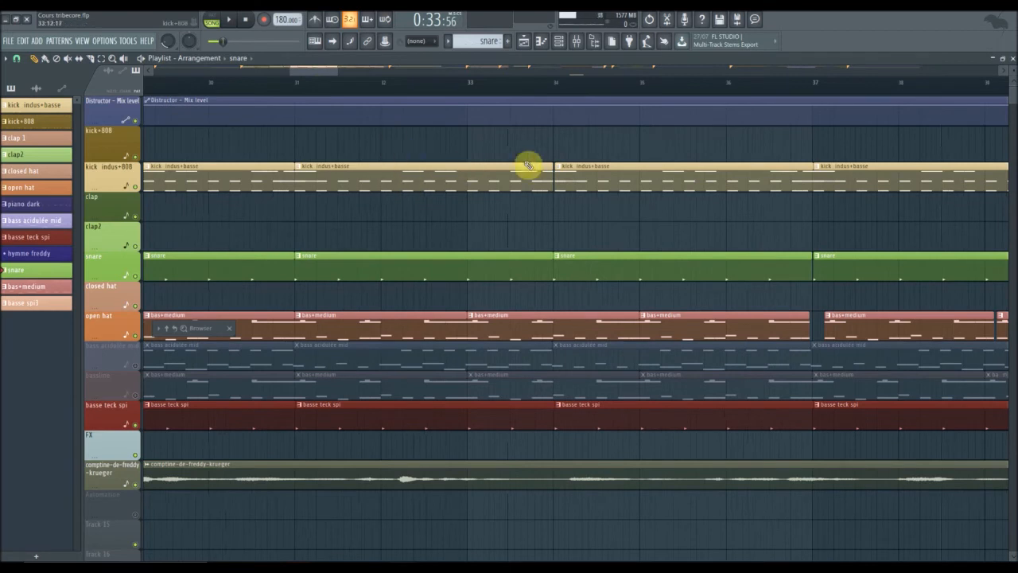
pyautogui.scroll(2, 569, 94)
pyautogui.scroll(1, 569, 94)
pyautogui.click(560, 175)
pyautogui.moveTo(318, 74); pyautogui.dragTo(340, 87)
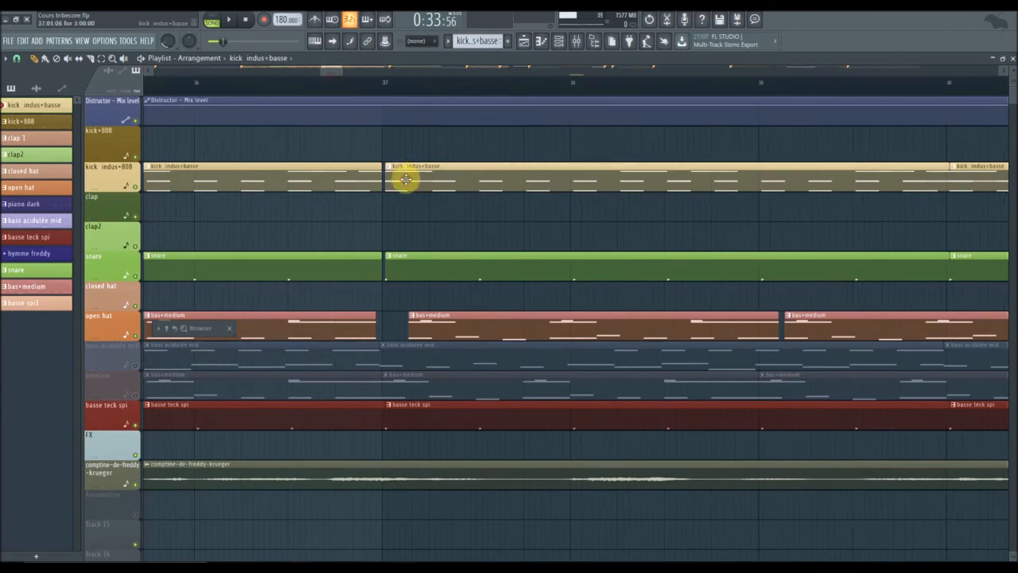
pyautogui.moveTo(406, 270); pyautogui.dragTo(404, 270)
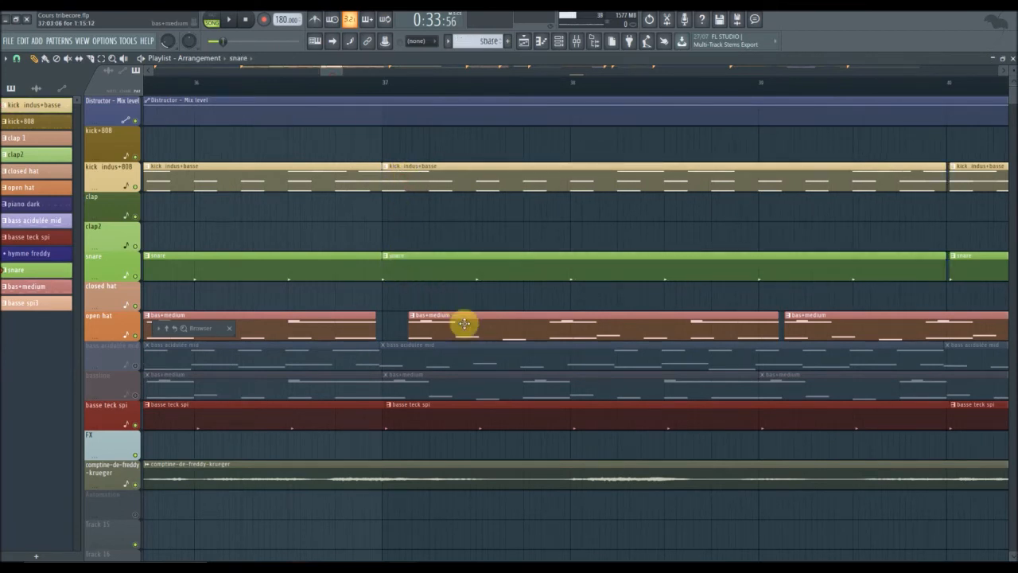
# Close the bas+medium gap at bar 37 by extending the earlier clip, moving the next one there and extending it to bar 39
pyautogui.moveTo(373, 325); pyautogui.dragTo(376, 324)
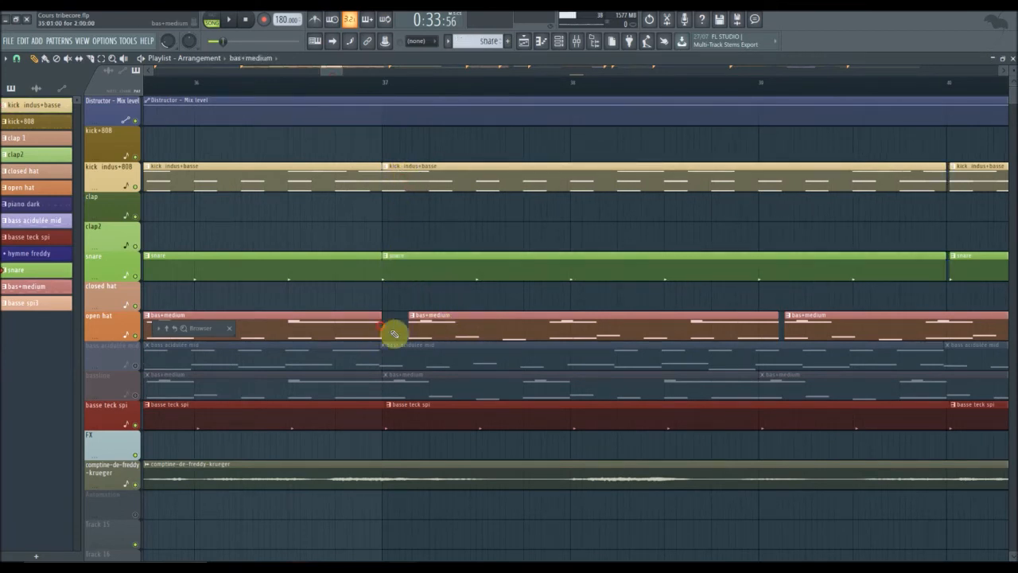
pyautogui.moveTo(461, 336); pyautogui.dragTo(437, 332)
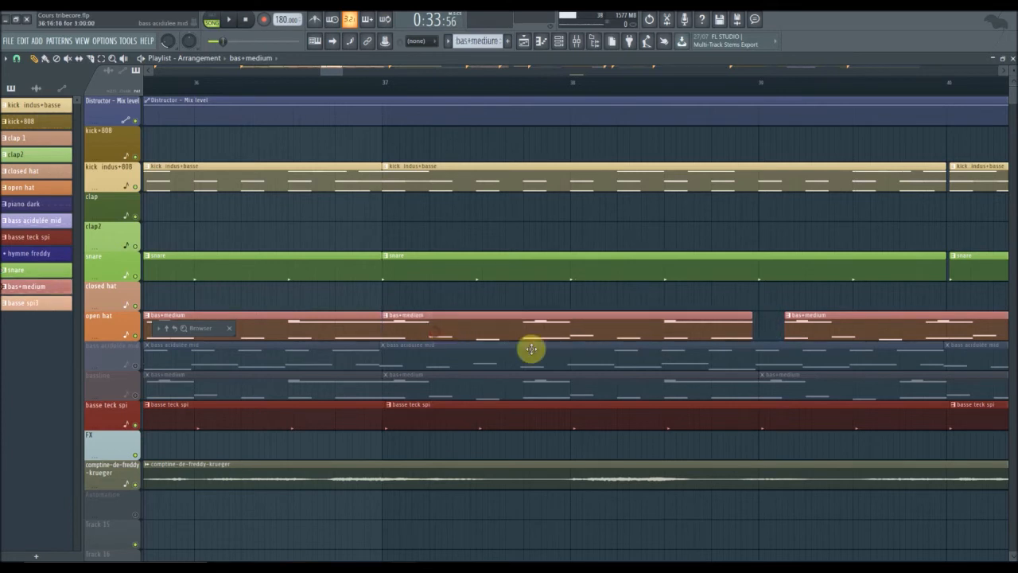
pyautogui.click(751, 329)
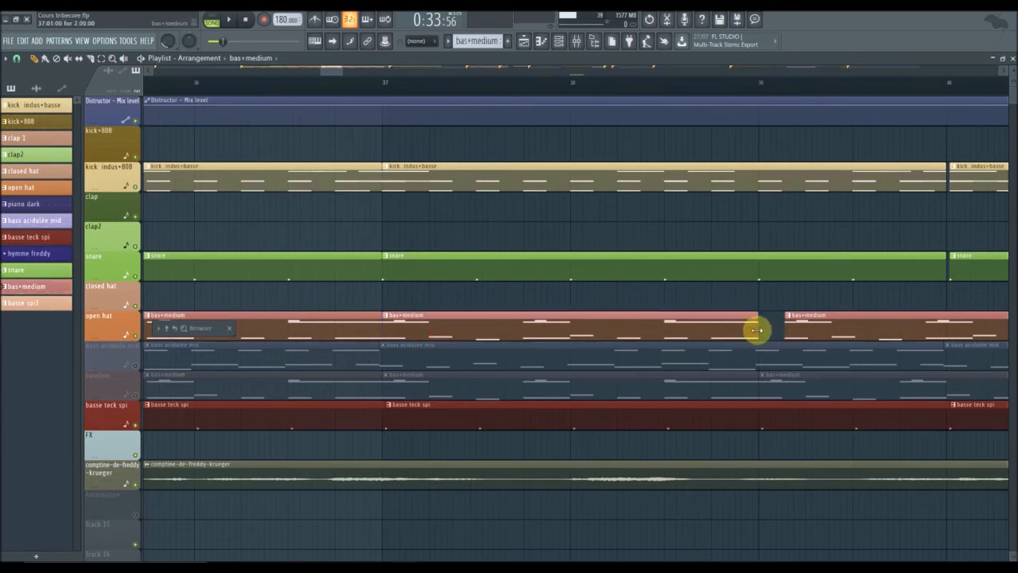
# Align the kick and snare clips near bar 40 and the bas+medium clips near bars 39 and 41 to their bar starts
pyautogui.moveTo(335, 74)
pyautogui.mouseDown()
pyautogui.moveTo(357, 71)
pyautogui.moveTo(345, 75)
pyautogui.mouseUp()
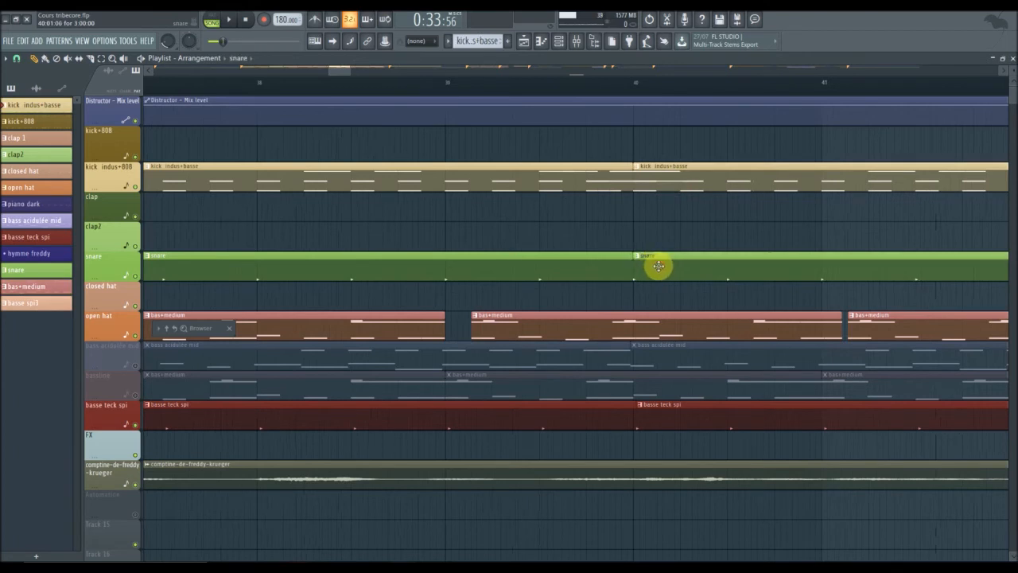
pyautogui.moveTo(568, 321); pyautogui.dragTo(540, 318)
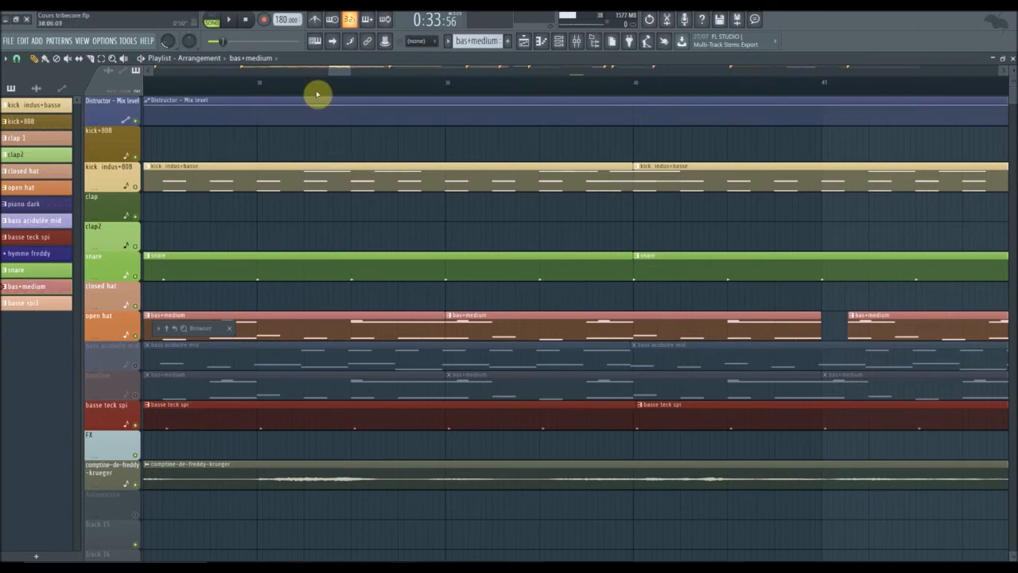
pyautogui.moveTo(340, 75); pyautogui.dragTo(353, 87)
pyautogui.moveTo(344, 320); pyautogui.dragTo(313, 315)
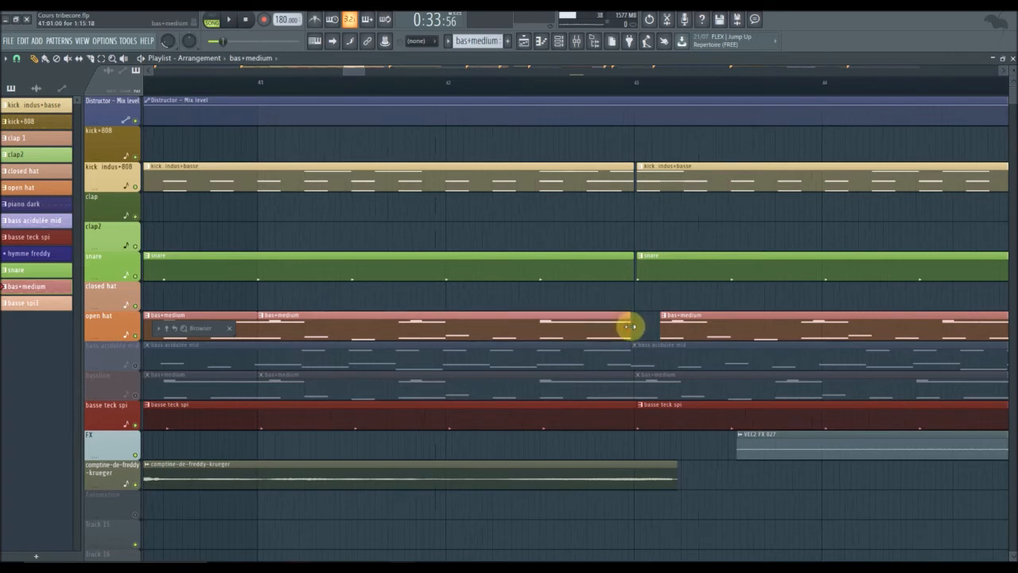
# Align the bas+medium, snare and kick indus+basse clips near bar 43 to the start of that bar
pyautogui.moveTo(709, 334); pyautogui.dragTo(681, 323)
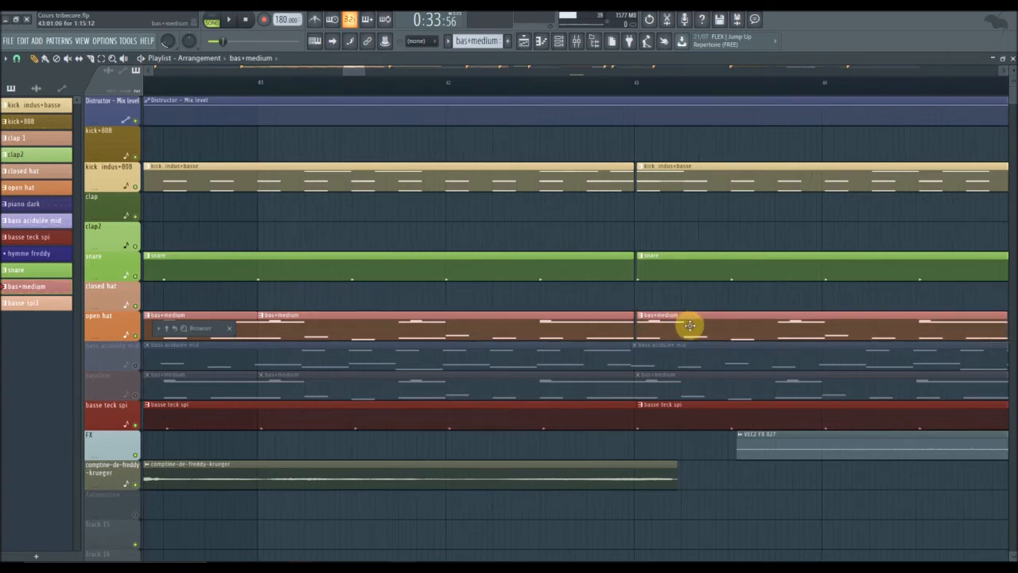
pyautogui.click(668, 272)
pyautogui.click(651, 177)
# Align the kick indus+basse and snare clips near bar 46 to the start of that bar
pyautogui.moveTo(358, 76); pyautogui.dragTo(375, 76)
pyautogui.click(429, 196)
pyautogui.rightClick(442, 200)
pyautogui.moveTo(425, 182); pyautogui.dragTo(422, 182)
pyautogui.moveTo(420, 265); pyautogui.dragTo(416, 274)
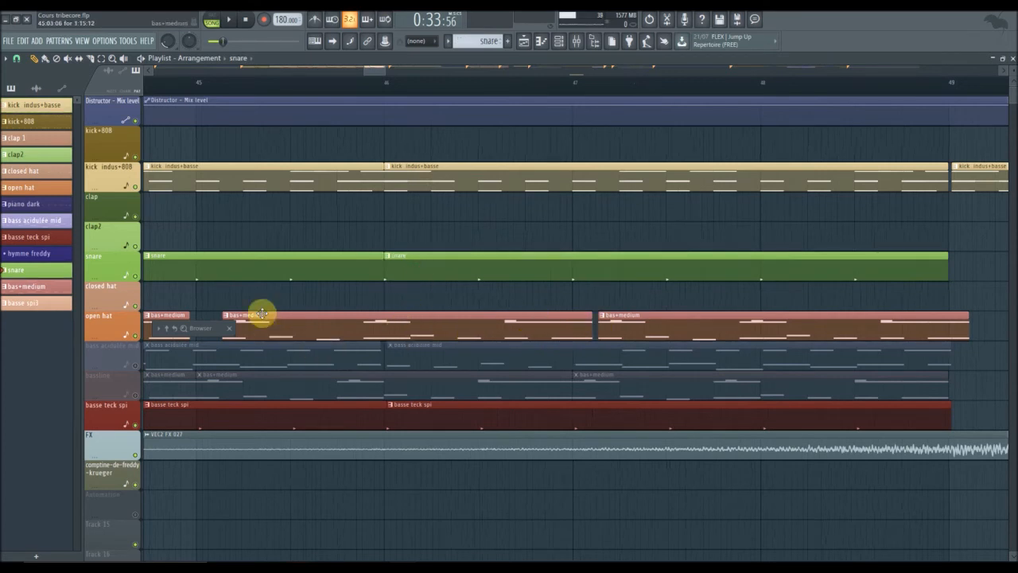
# Move the bas+medium clips to start at bars 45 and 47, and set the last clip's end at bar 49
pyautogui.moveTo(364, 71); pyautogui.dragTo(353, 71)
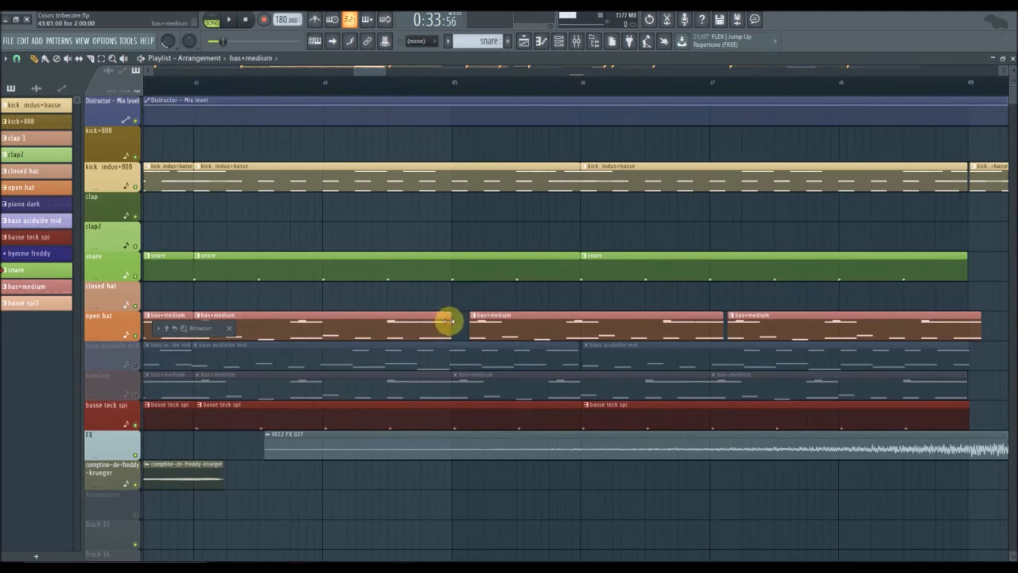
pyautogui.moveTo(484, 325); pyautogui.dragTo(470, 322)
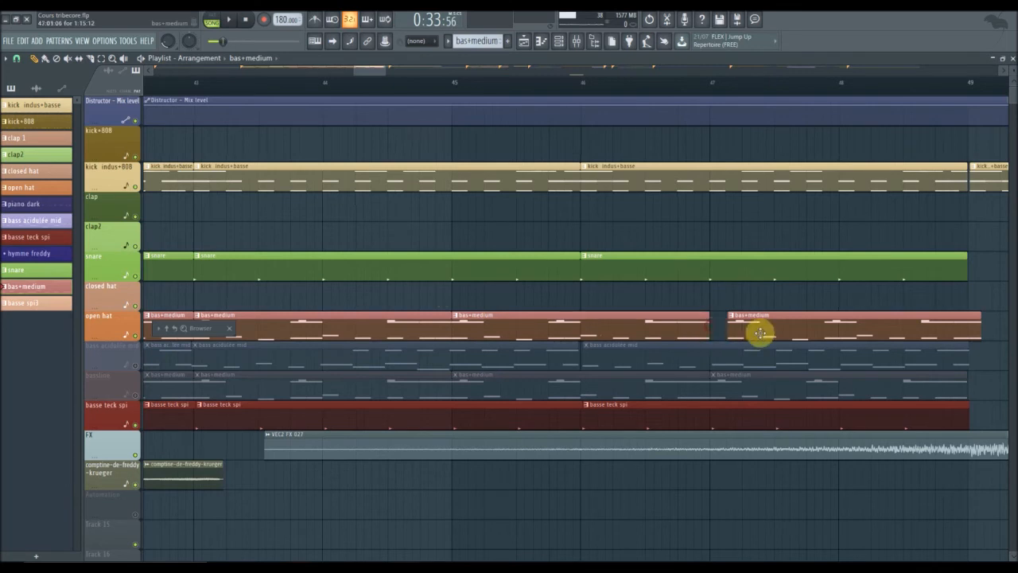
pyautogui.moveTo(759, 331); pyautogui.dragTo(762, 329)
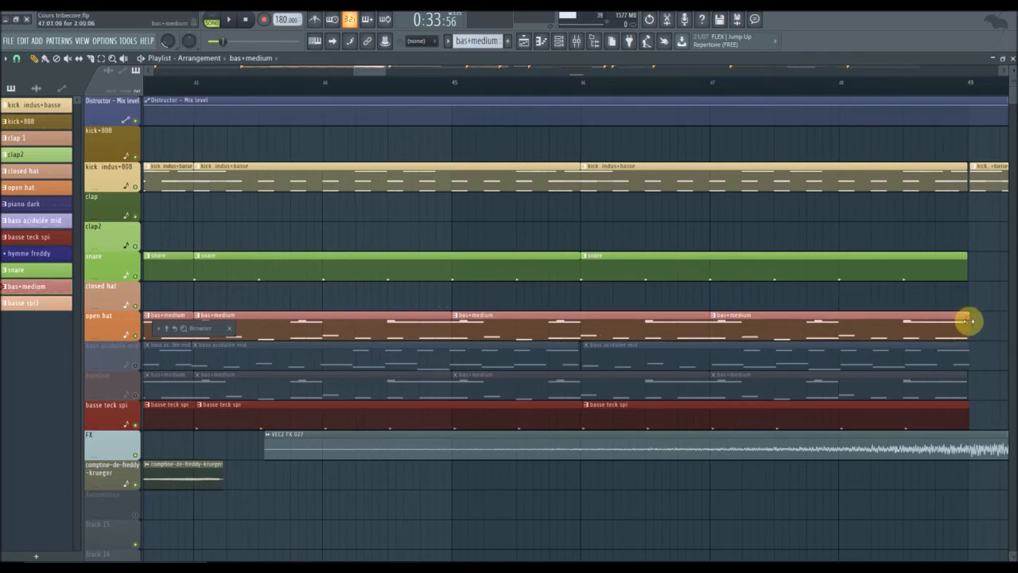
pyautogui.moveTo(968, 320); pyautogui.dragTo(971, 320)
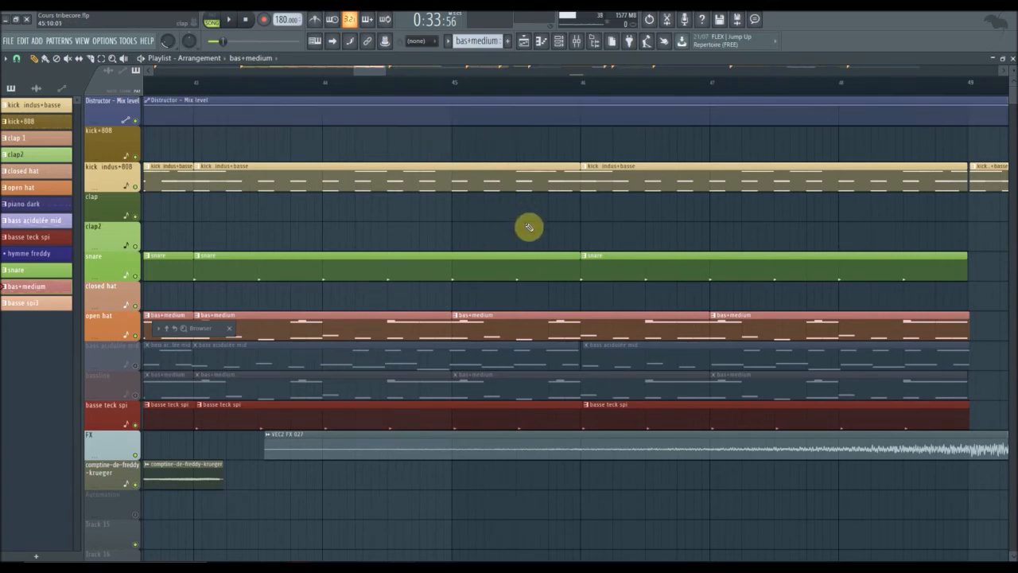
pyautogui.moveTo(370, 75); pyautogui.dragTo(268, 75)
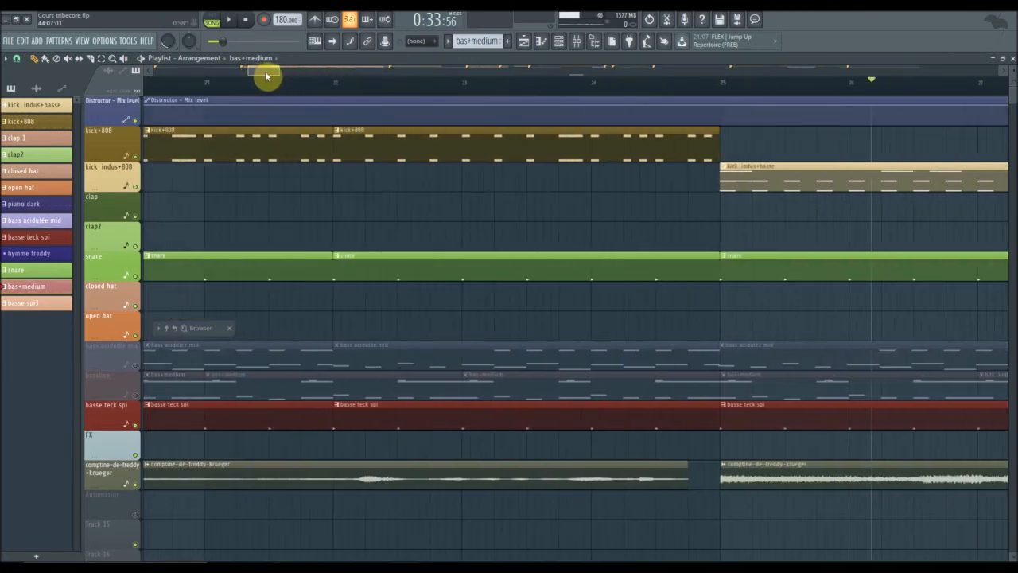
pyautogui.scroll(-1, 342, 96)
pyautogui.scroll(-2, 342, 96)
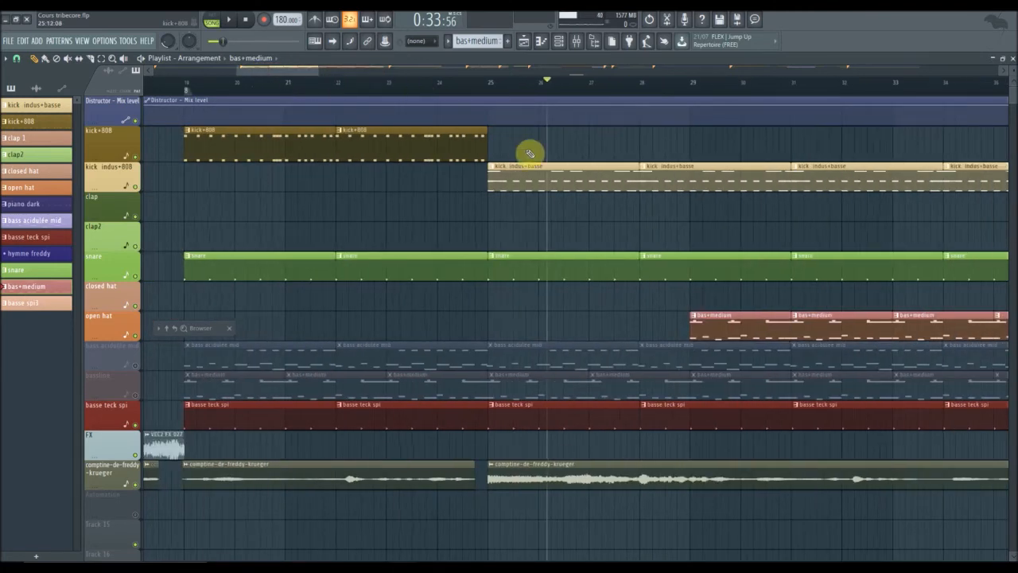
pyautogui.moveTo(271, 81); pyautogui.dragTo(308, 142)
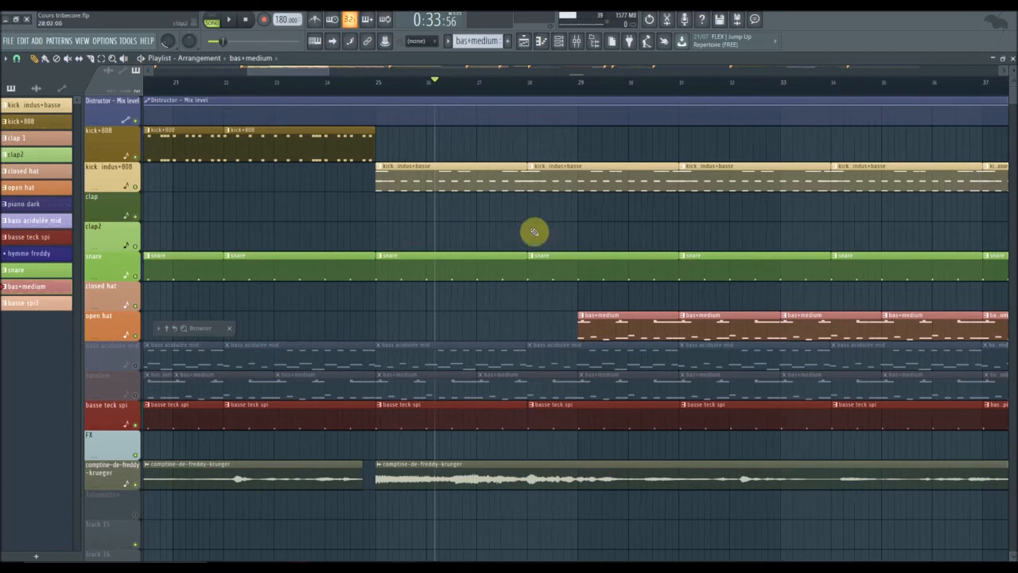
# Check the clip alignment from about bar 19 to bar 37 and select the basse teck spi clip at bar 28
pyautogui.scroll(3, 339, 90)
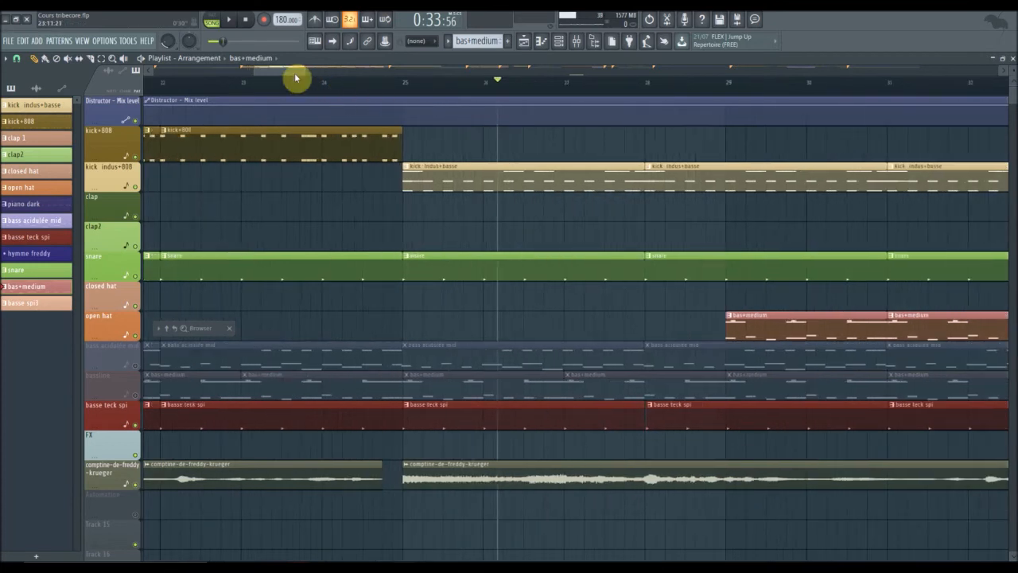
pyautogui.moveTo(298, 76); pyautogui.dragTo(326, 83)
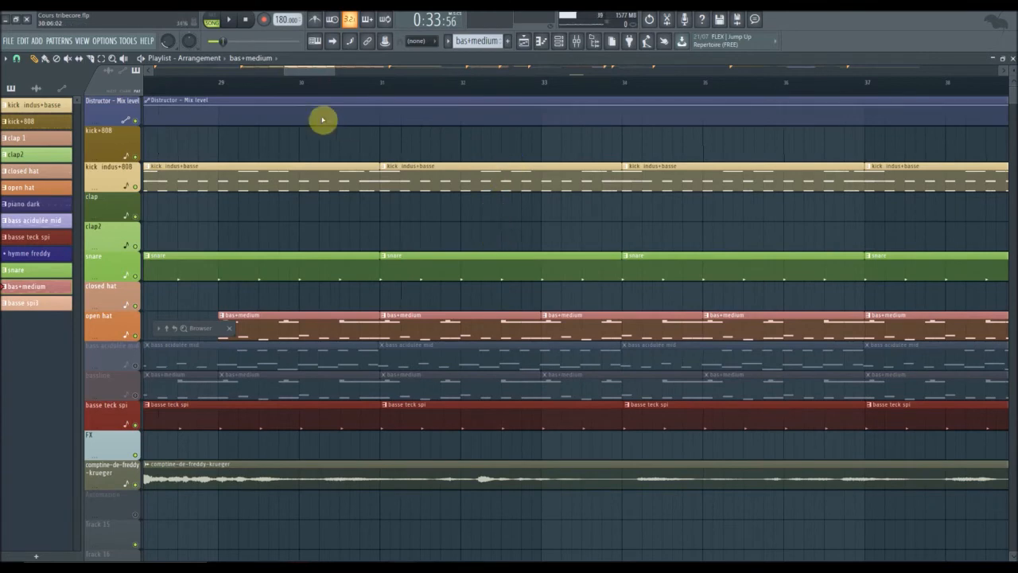
pyautogui.moveTo(309, 79); pyautogui.dragTo(277, 57)
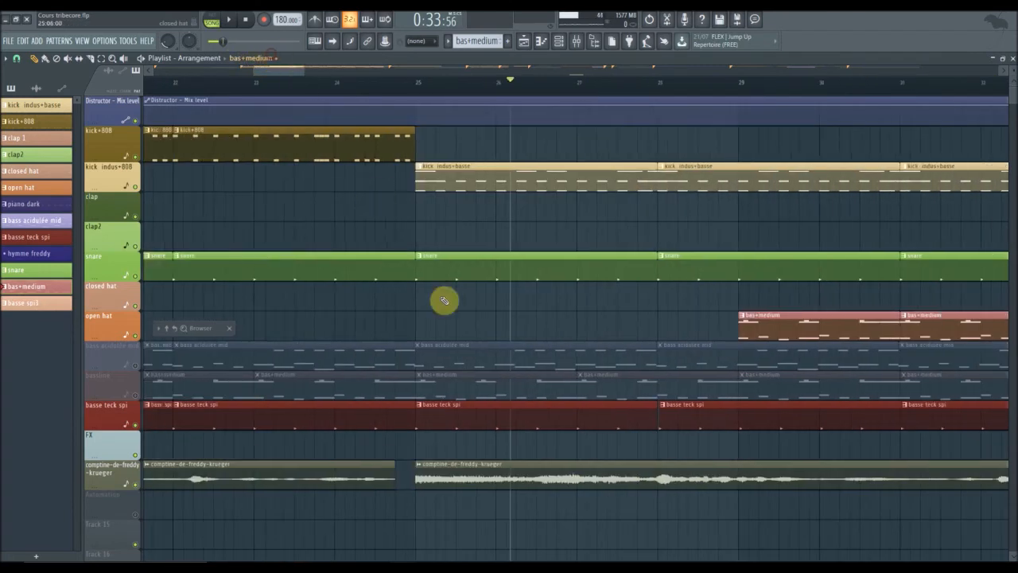
pyautogui.click(681, 409)
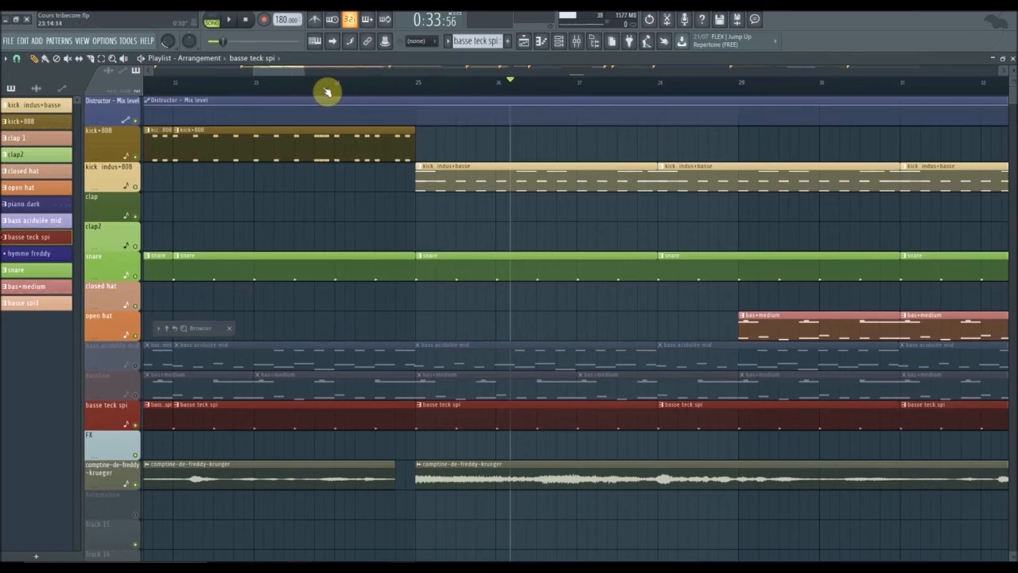
pyautogui.scroll(-5, 325, 90)
pyautogui.moveTo(322, 73); pyautogui.dragTo(313, 96)
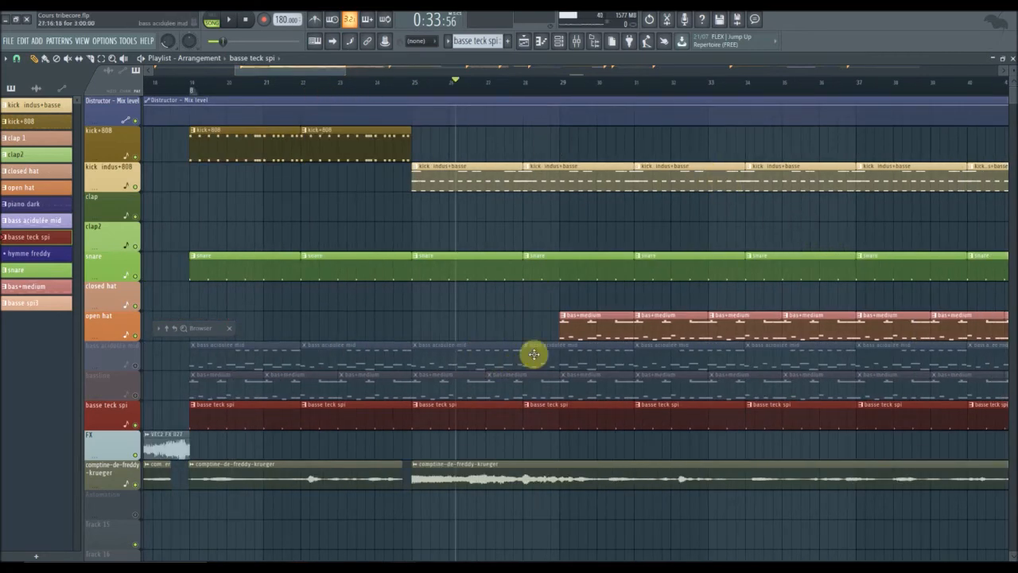
pyautogui.scroll(3, 343, 95)
# Align the kick indus+basse clip near bar 49 to the start of that bar
pyautogui.moveTo(276, 70); pyautogui.dragTo(394, 120)
pyautogui.moveTo(406, 74); pyautogui.dragTo(390, 78)
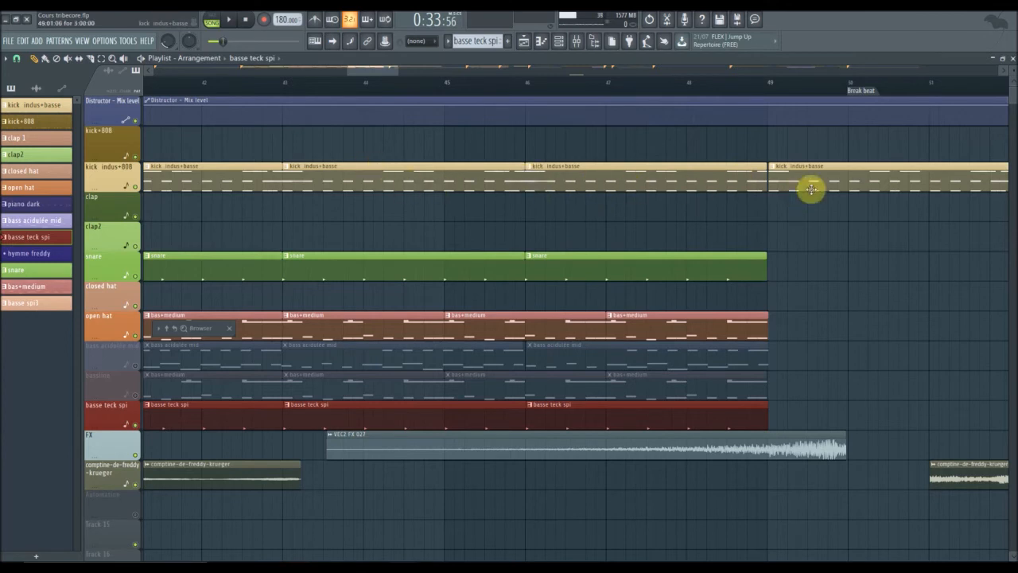
pyautogui.scroll(4, 761, 96)
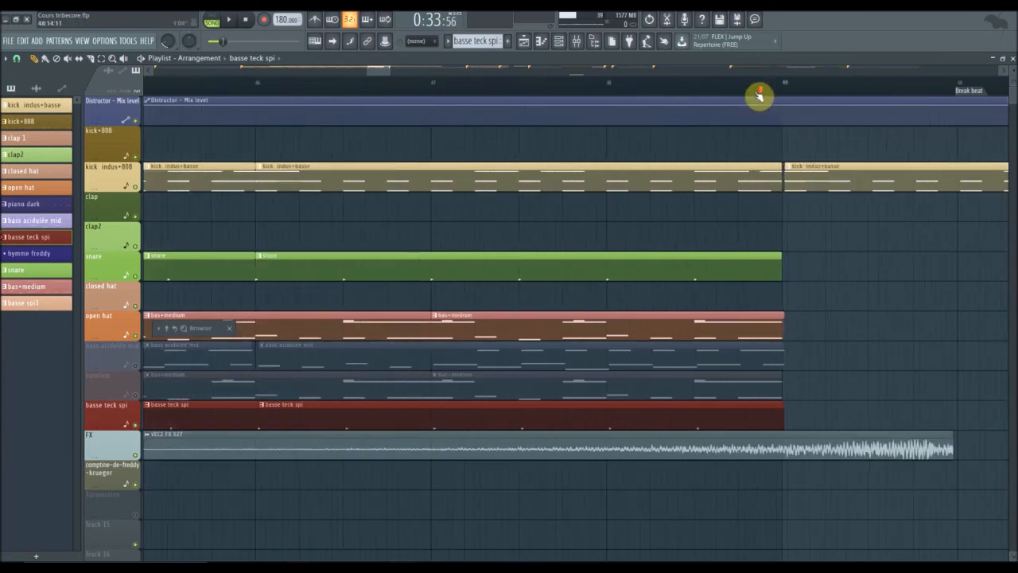
pyautogui.moveTo(834, 182); pyautogui.dragTo(830, 182)
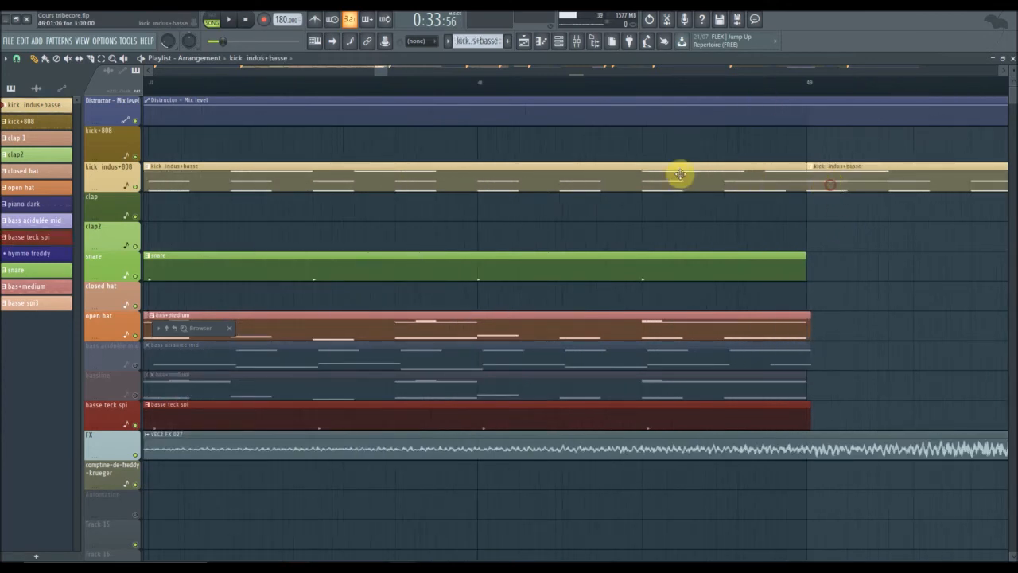
# Align the kick indus+basse clips near bars 52, 55 and 58 to the start of those bars
pyautogui.moveTo(383, 74); pyautogui.dragTo(405, 81)
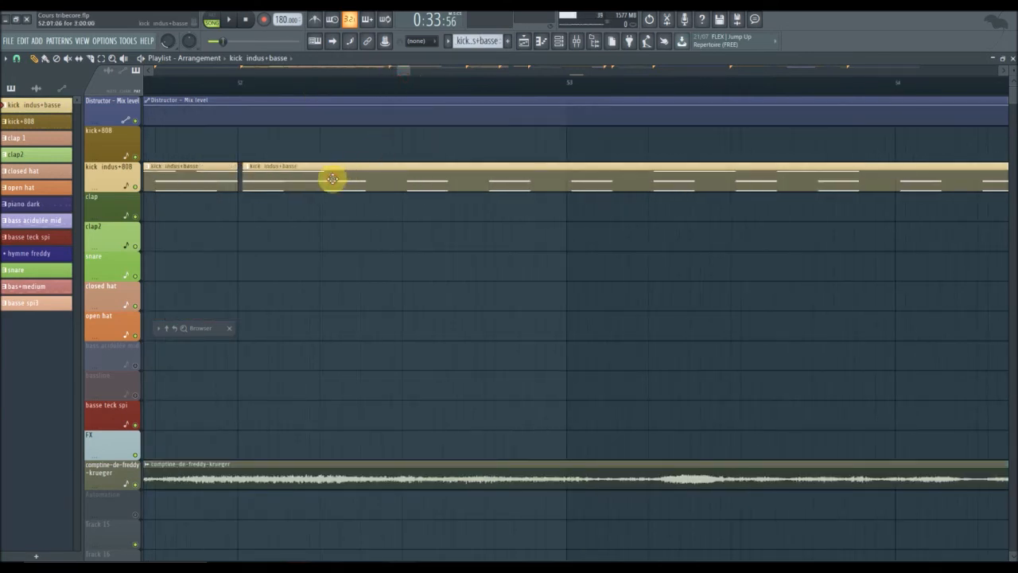
pyautogui.scroll(-5, 440, 89)
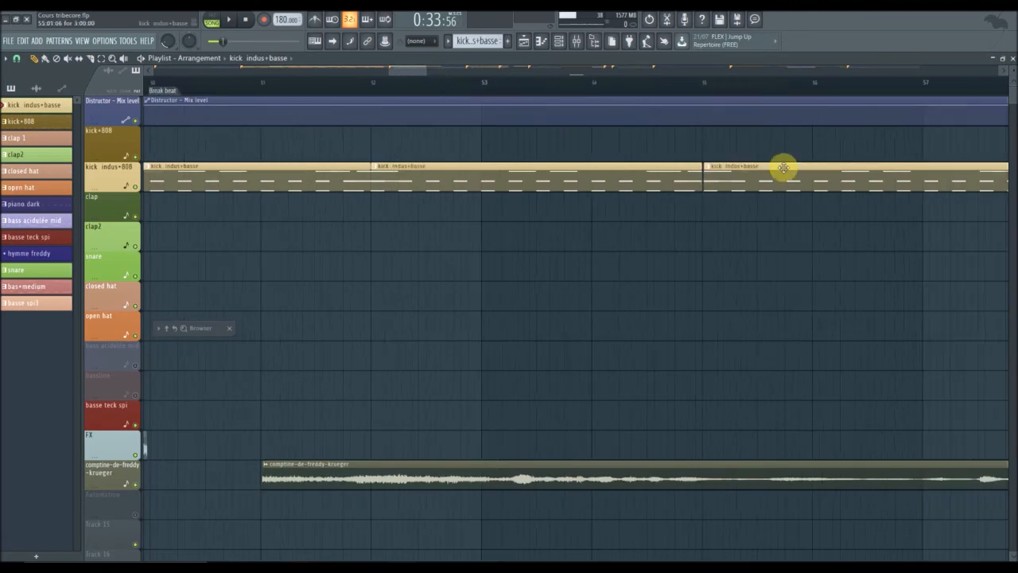
pyautogui.scroll(-4, 474, 97)
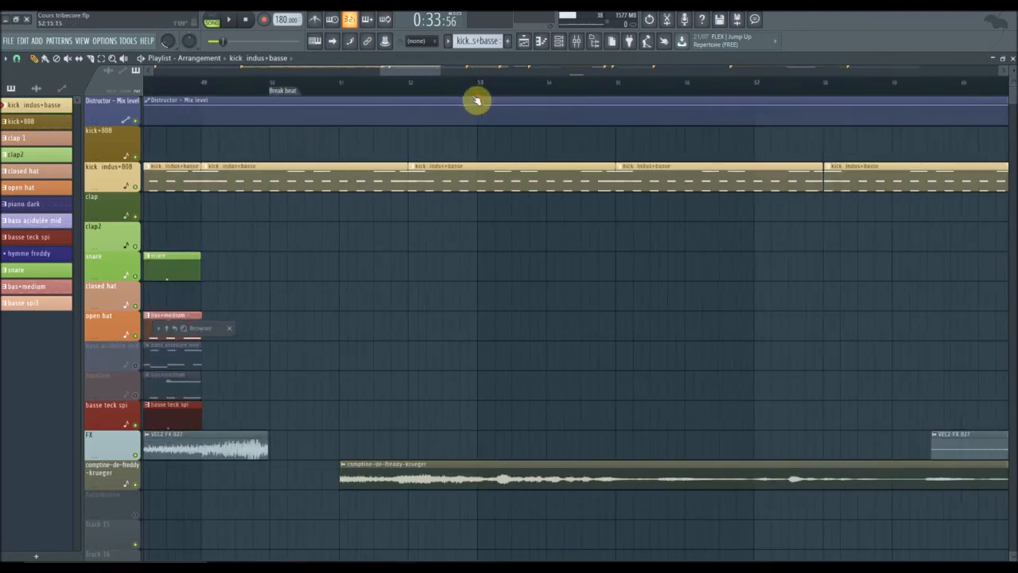
pyautogui.scroll(5, 715, 87)
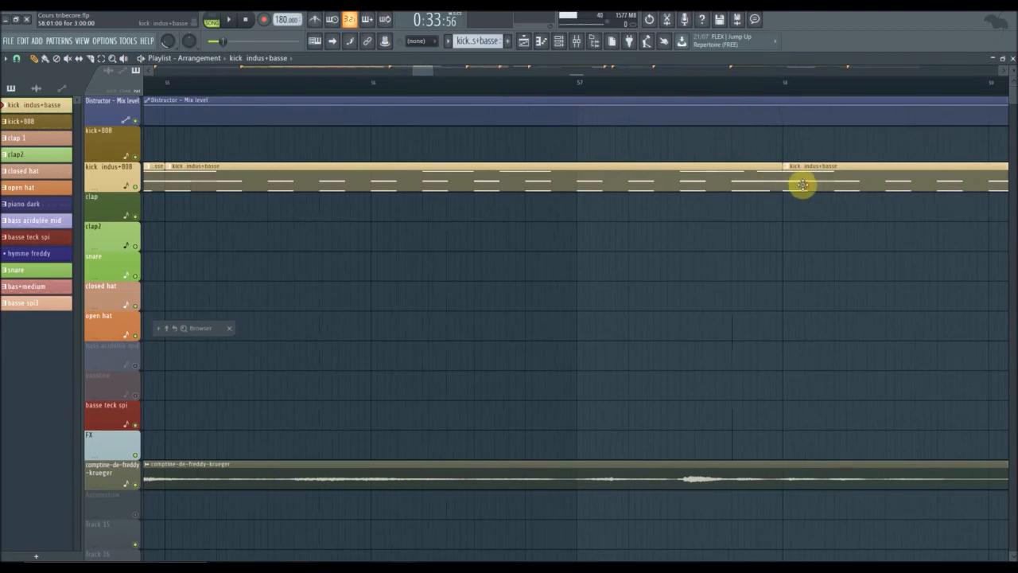
pyautogui.scroll(-4, 446, 91)
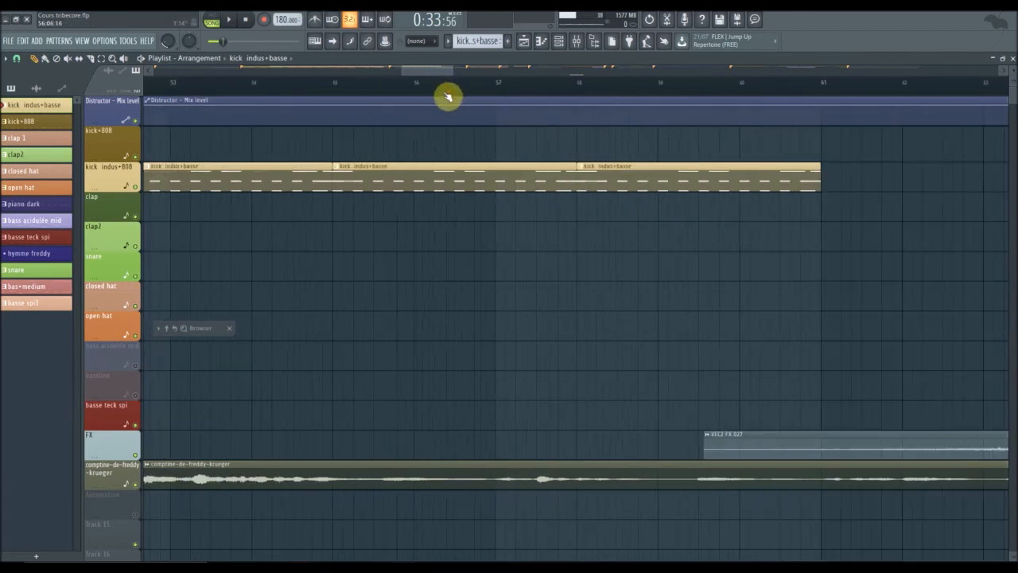
# Review the clips on all tracks around the Break beat and Montée markers and back towards bar 19
pyautogui.scroll(-5, 657, 362)
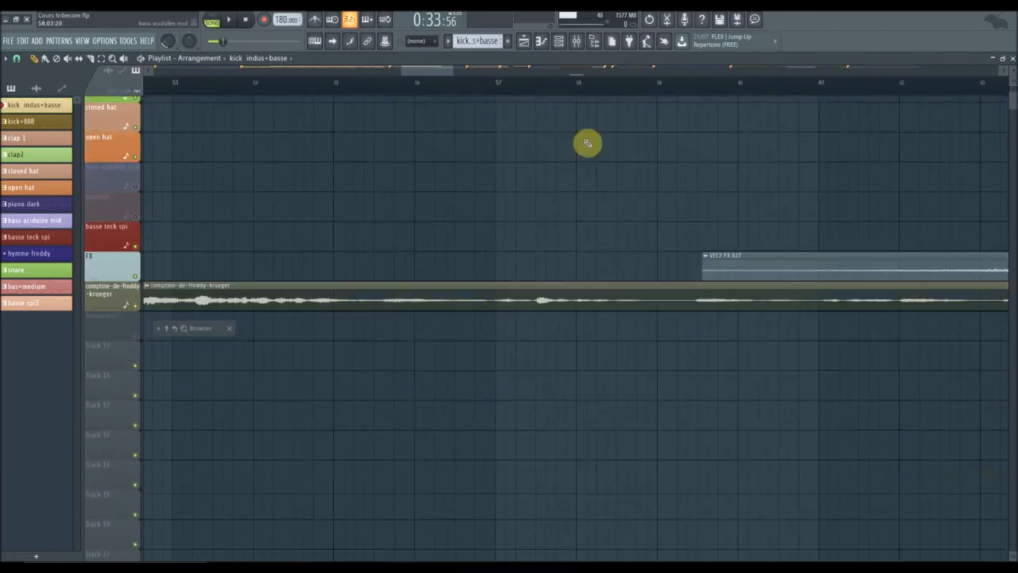
pyautogui.scroll(-1, 590, 96)
pyautogui.scroll(-3, 718, 127)
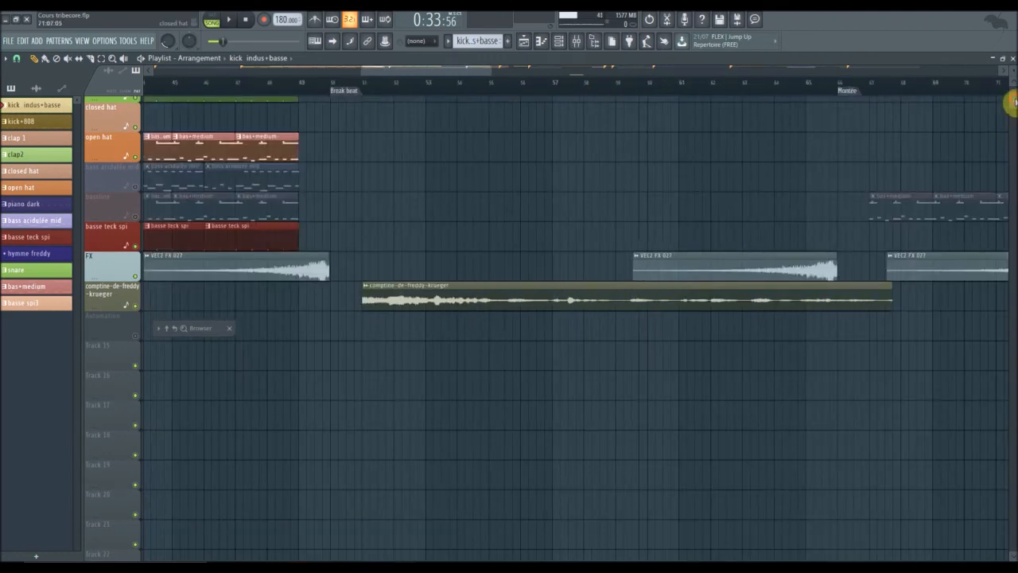
pyautogui.scroll(5, 986, 119)
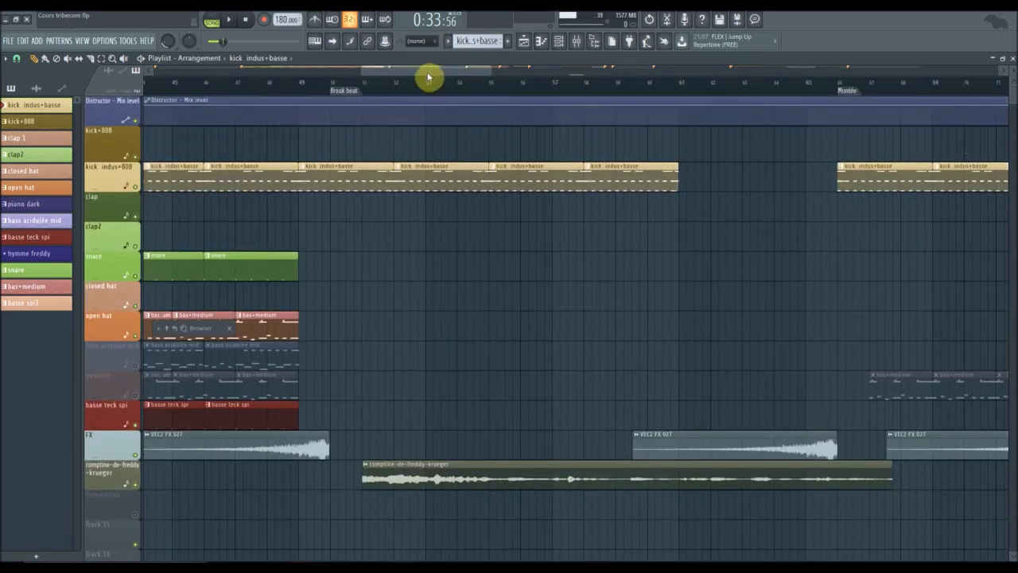
pyautogui.scroll(-3, 439, 87)
pyautogui.moveTo(434, 71); pyautogui.dragTo(310, 70)
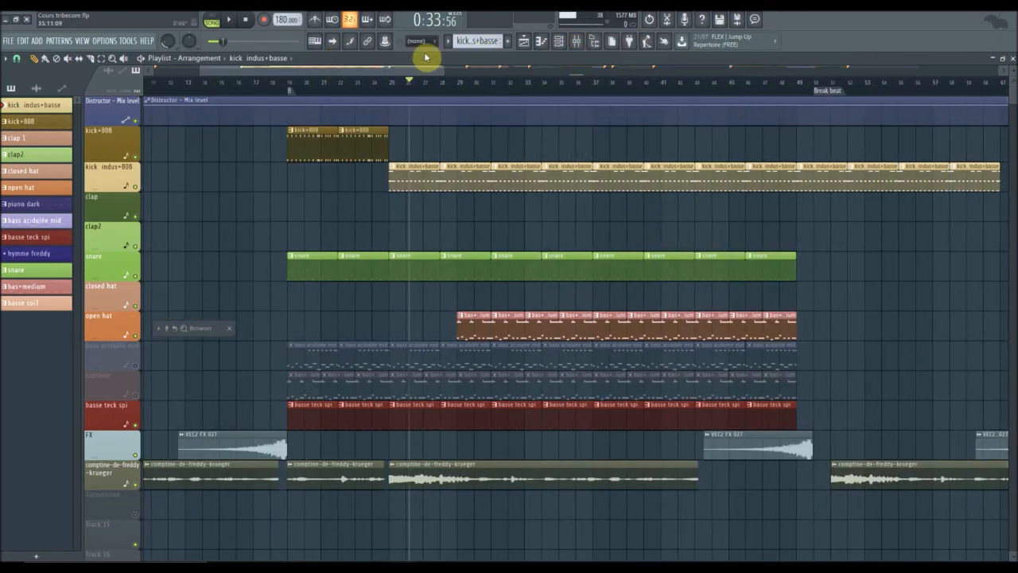
# Examine the alignment of the basse teck spi clips from bar 25 onwards, selecting the one at bar 34
pyautogui.scroll(4, 448, 84)
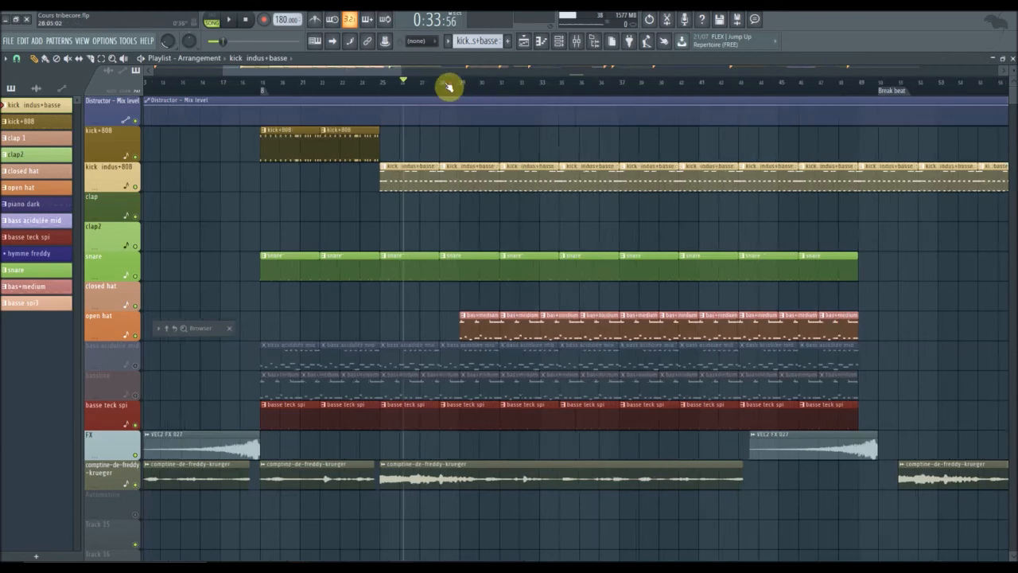
pyautogui.scroll(2, 452, 93)
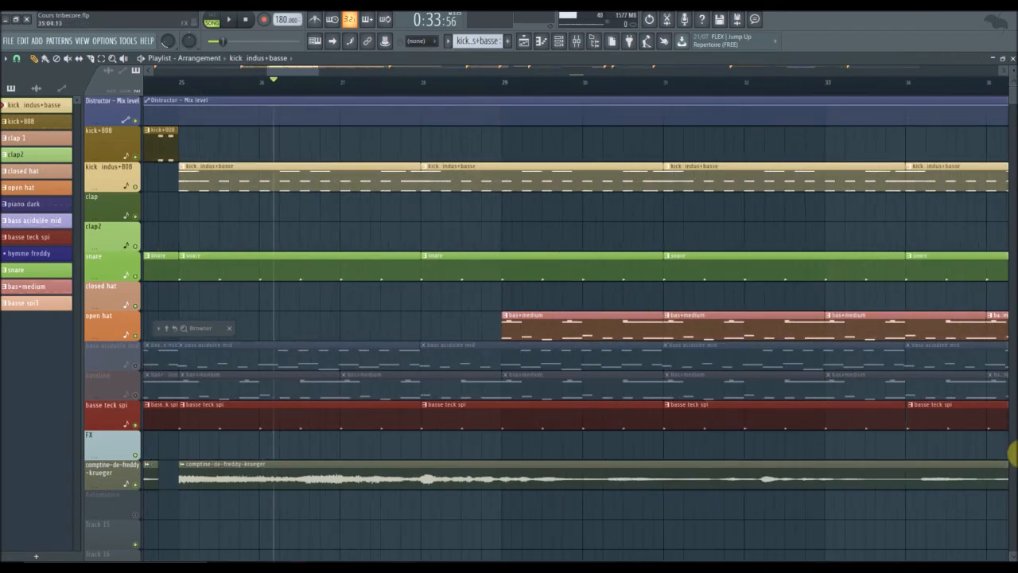
pyautogui.click(927, 423)
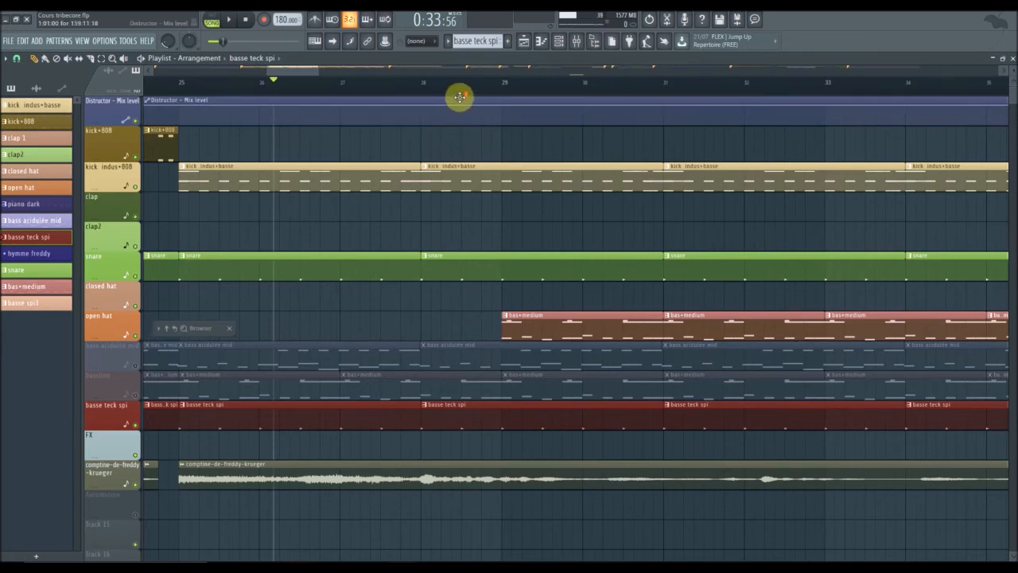
pyautogui.scroll(-5, 461, 96)
pyautogui.scroll(2, 466, 100)
pyautogui.scroll(-4, 466, 98)
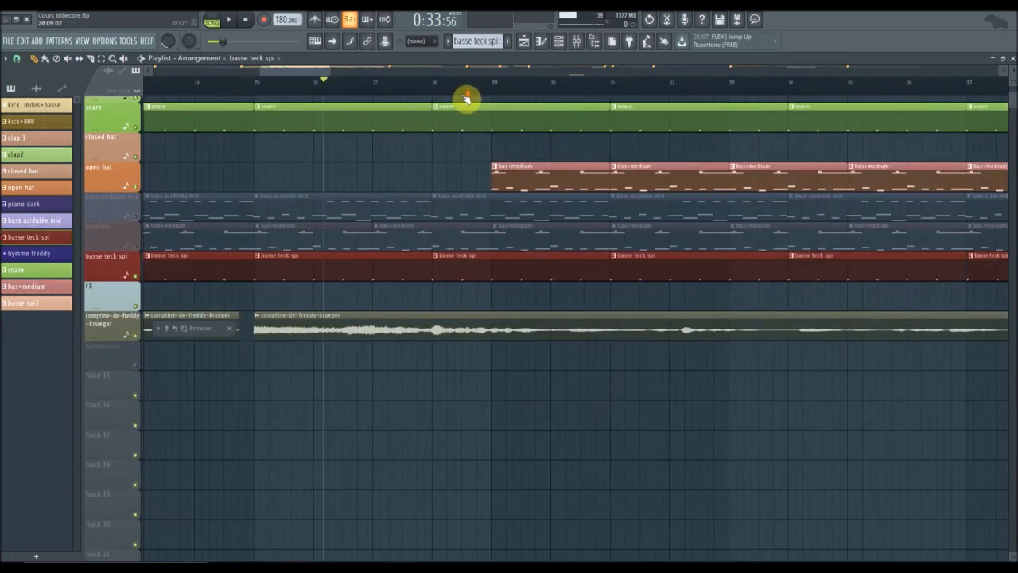
# Look over the clips from the intro onwards and select the VEC2 FX 027 clip leading into the Break beat marker
pyautogui.moveTo(325, 67); pyautogui.dragTo(221, 70)
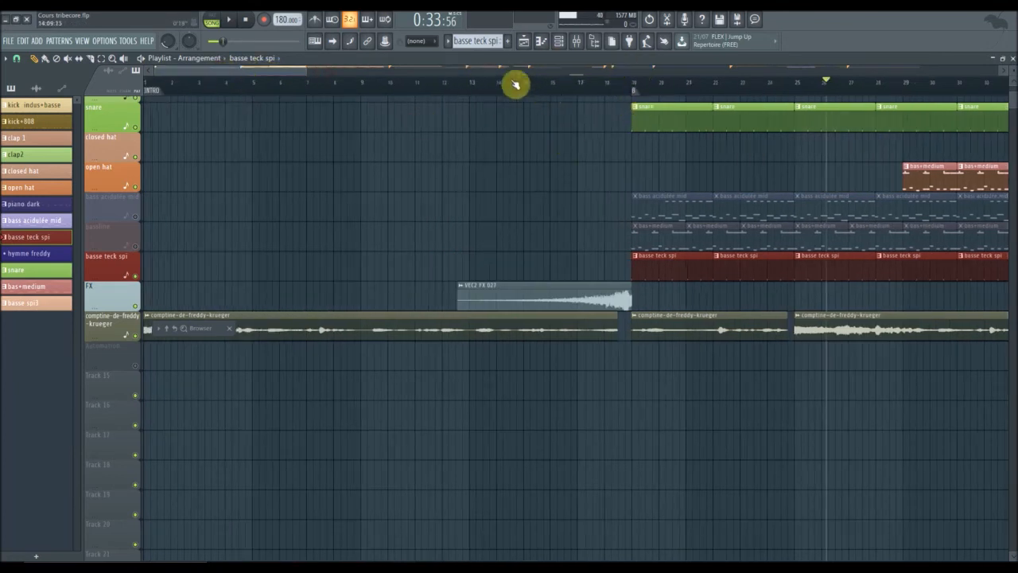
pyautogui.scroll(-1, 570, 93)
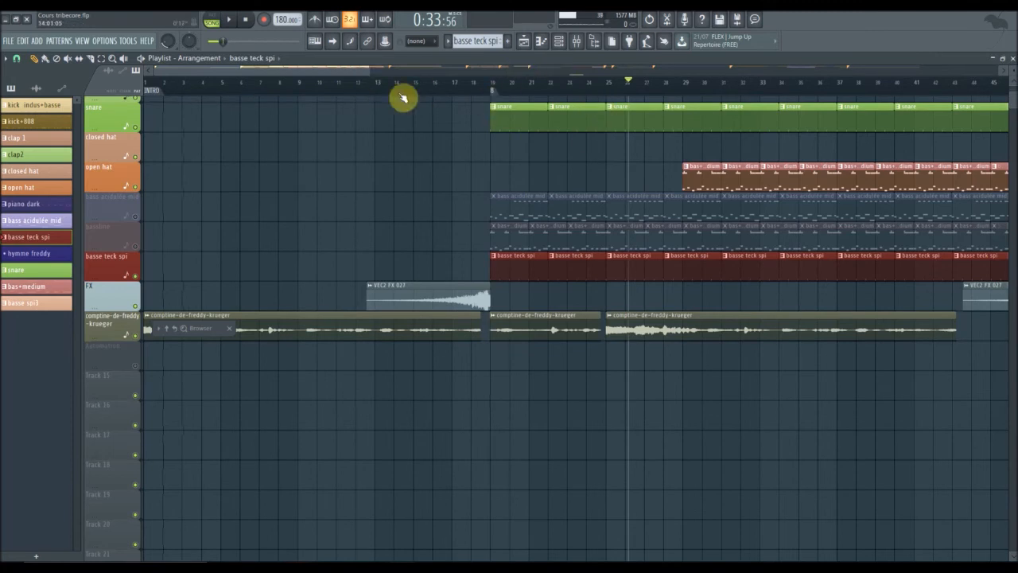
pyautogui.scroll(4, 415, 98)
pyautogui.moveTo(255, 72); pyautogui.dragTo(396, 100)
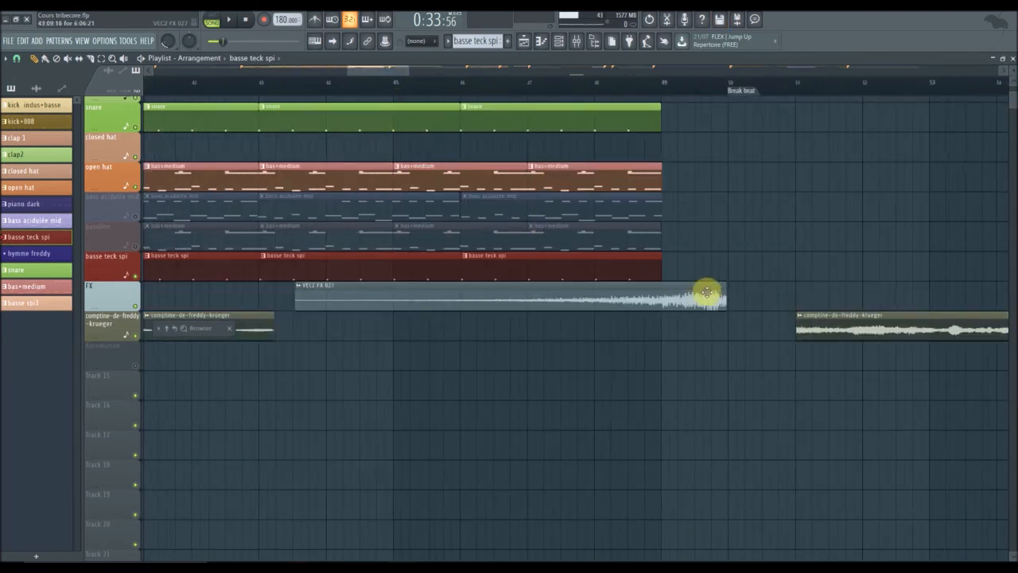
pyautogui.click(709, 294)
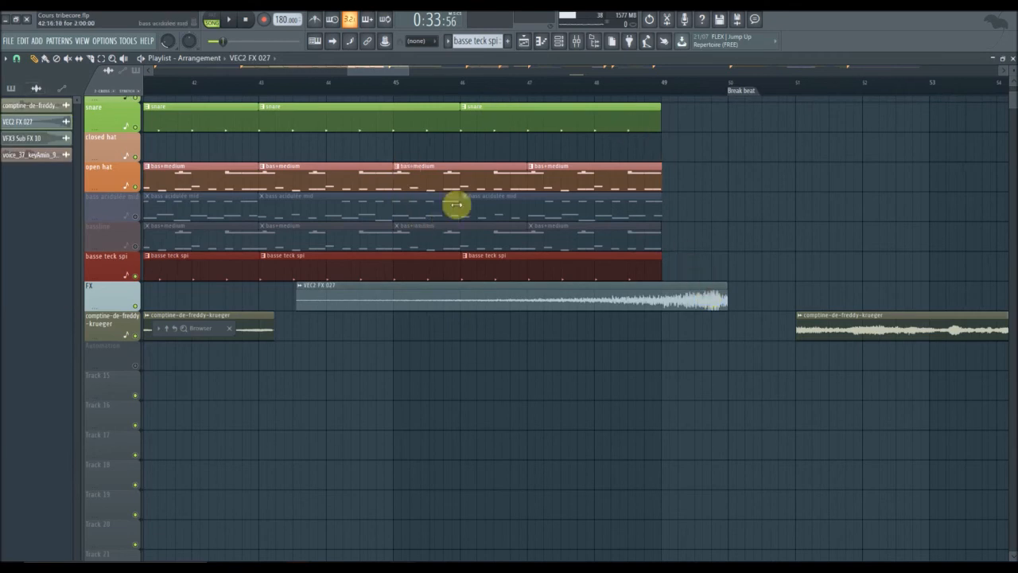
# Select the bass acidulée mid clip at bar 43 and check the clip starts around bar 19
pyautogui.moveTo(390, 75); pyautogui.dragTo(477, 98)
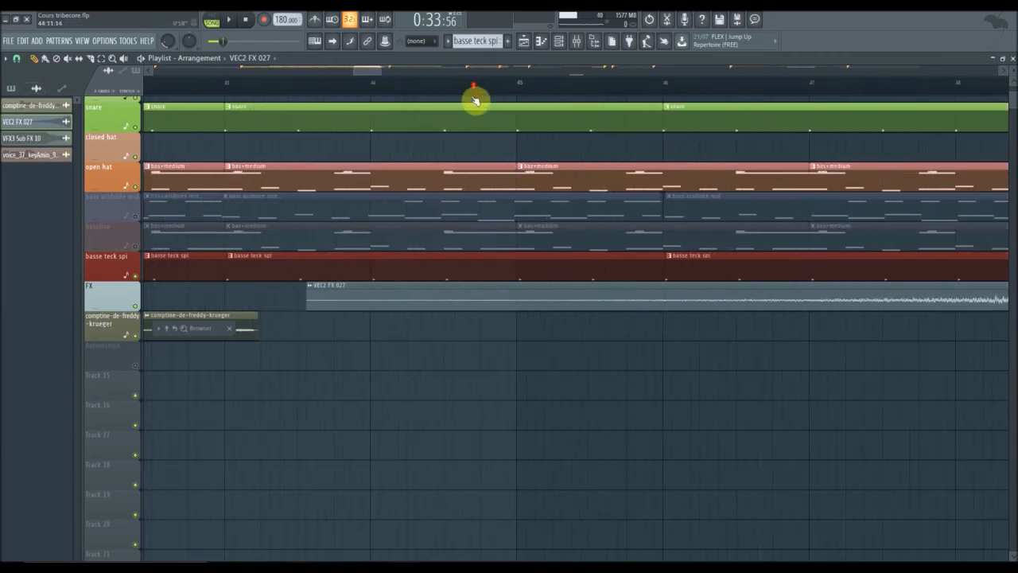
pyautogui.click(350, 199)
pyautogui.moveTo(377, 74); pyautogui.dragTo(241, 79)
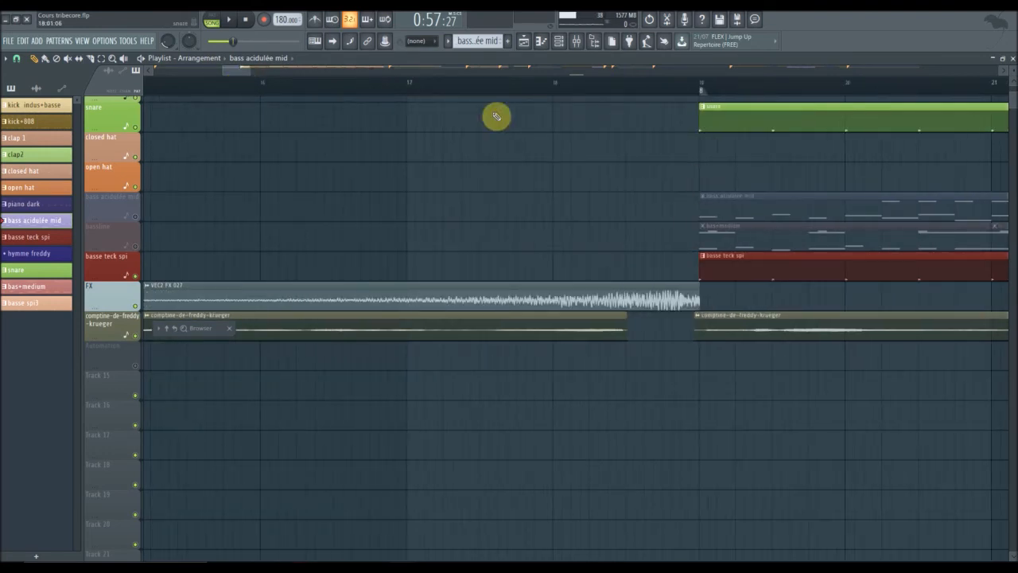
pyautogui.moveTo(251, 93); pyautogui.dragTo(330, 94)
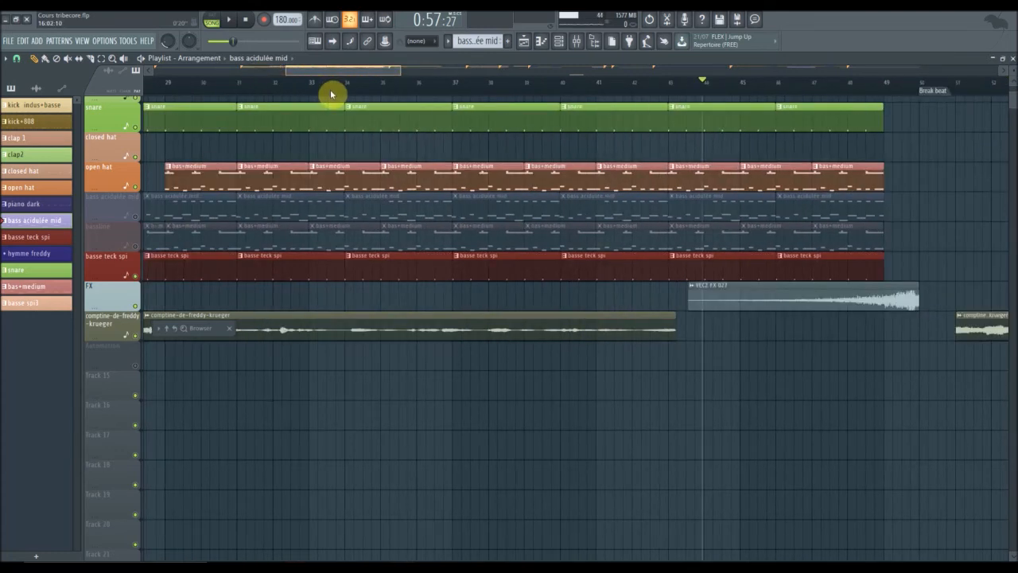
# Examine the kick, snare and bass clip alignment between bars 29 and 49, selecting the basse teck spi clip at bar 37
pyautogui.scroll(4, 439, 101)
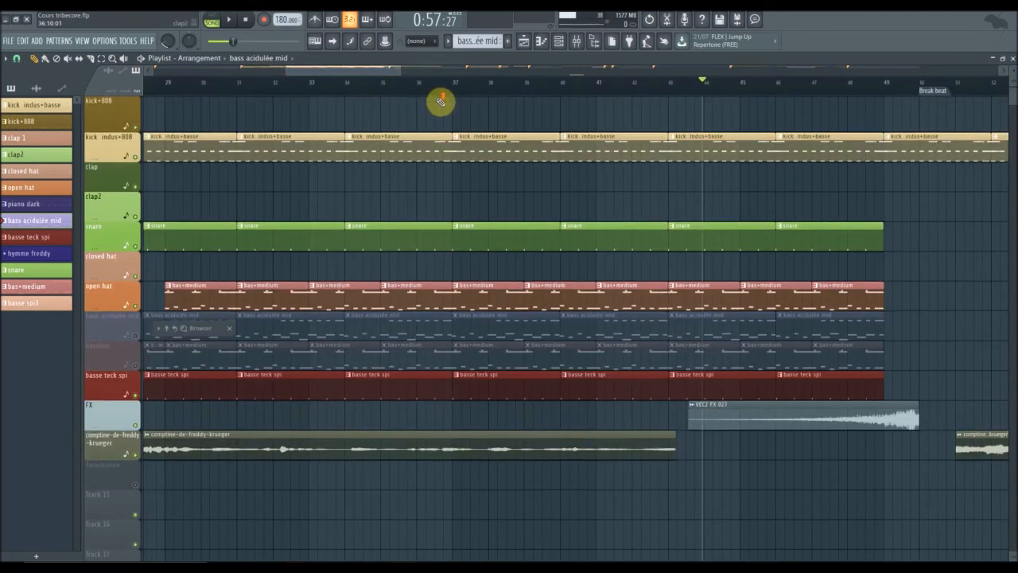
pyautogui.scroll(3, 578, 92)
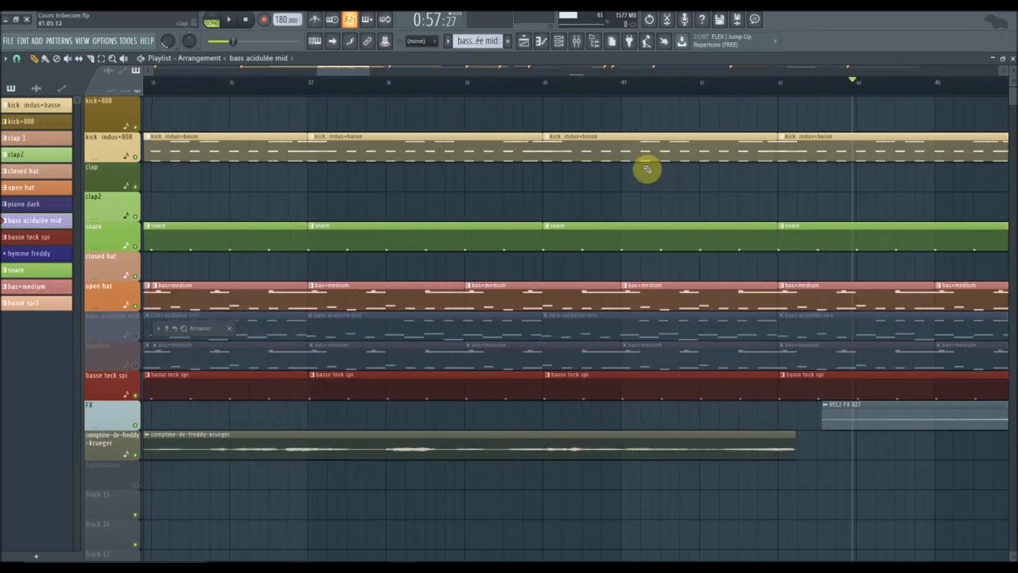
pyautogui.moveTo(353, 79); pyautogui.dragTo(374, 78)
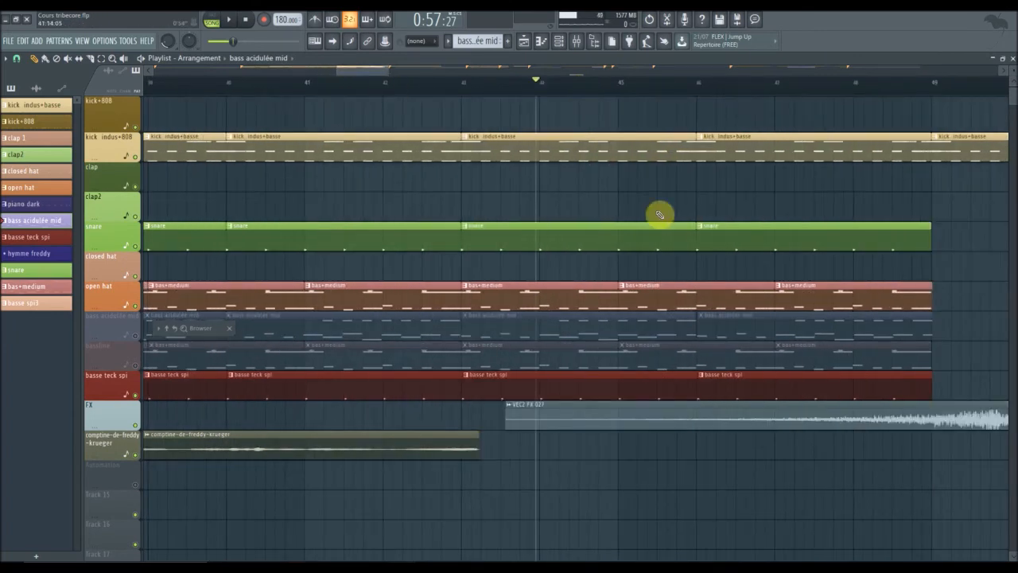
pyautogui.scroll(-4, 660, 214)
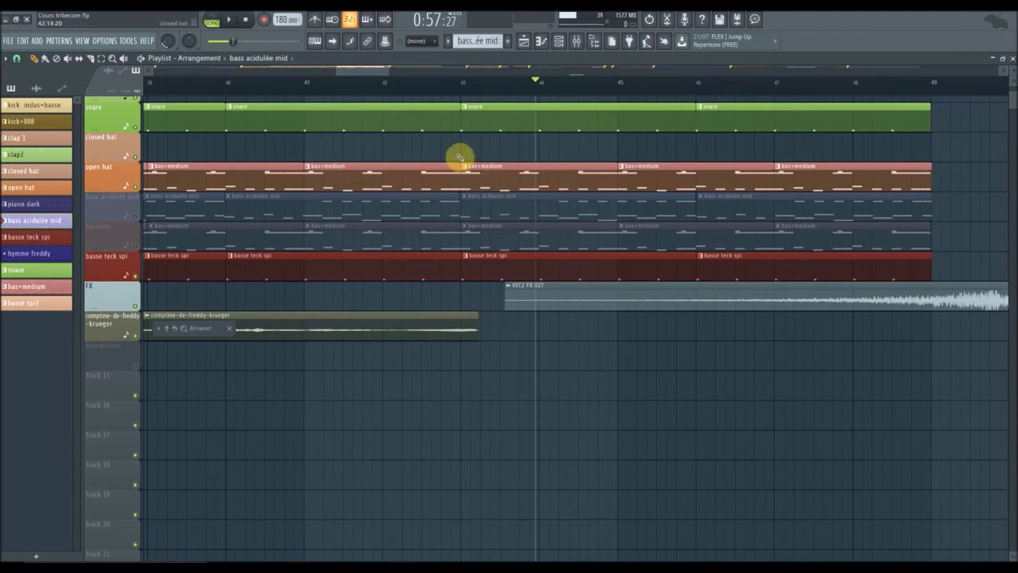
pyautogui.moveTo(379, 77); pyautogui.dragTo(355, 90)
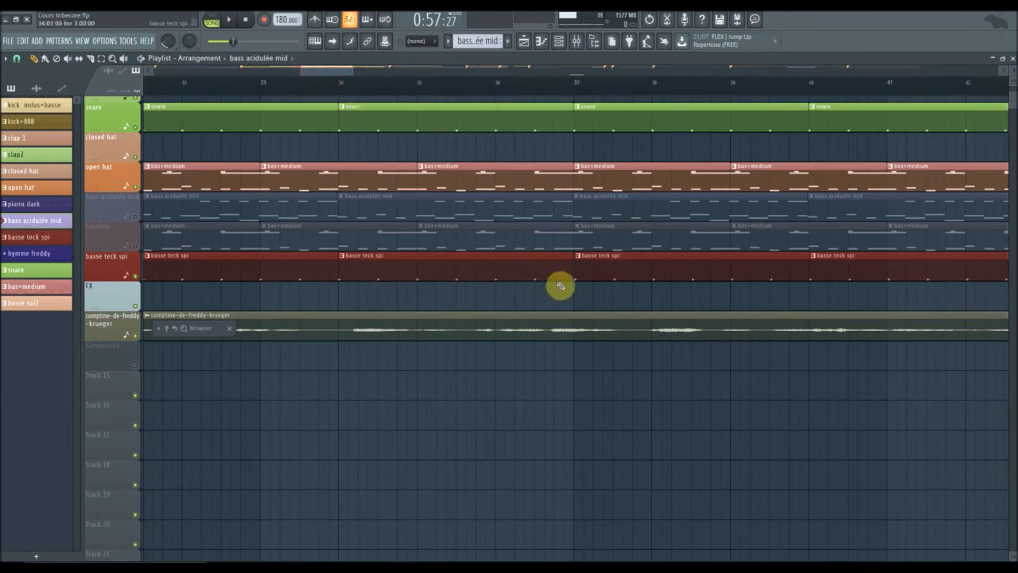
pyautogui.click(602, 271)
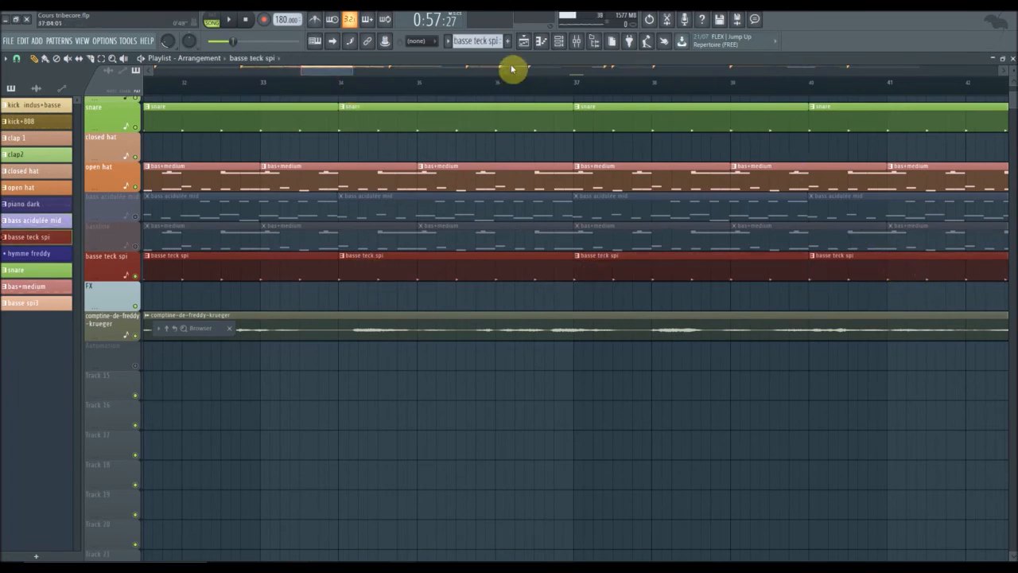
pyautogui.scroll(-2, 560, 91)
pyautogui.scroll(1, 609, 113)
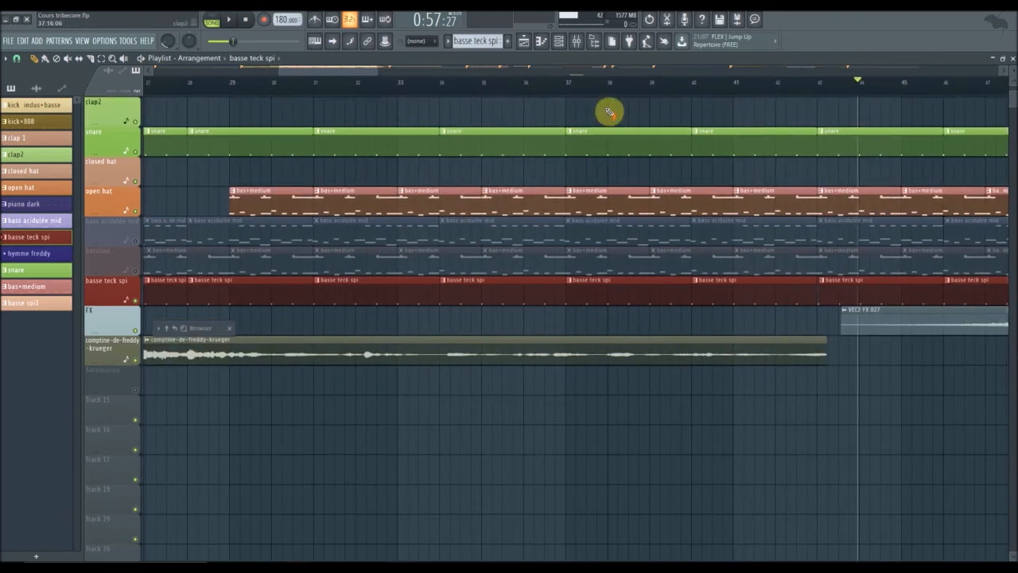
# Examine the alignment of the kick, snare and bass clips between bars 17 and 41 of the arrangement
pyautogui.scroll(3, 601, 94)
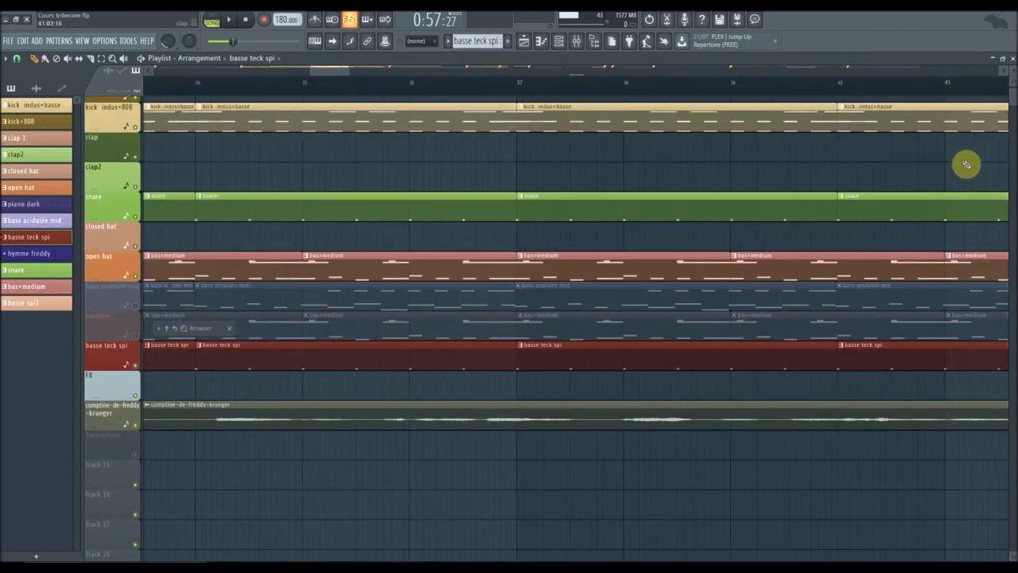
pyautogui.moveTo(341, 71); pyautogui.dragTo(329, 71)
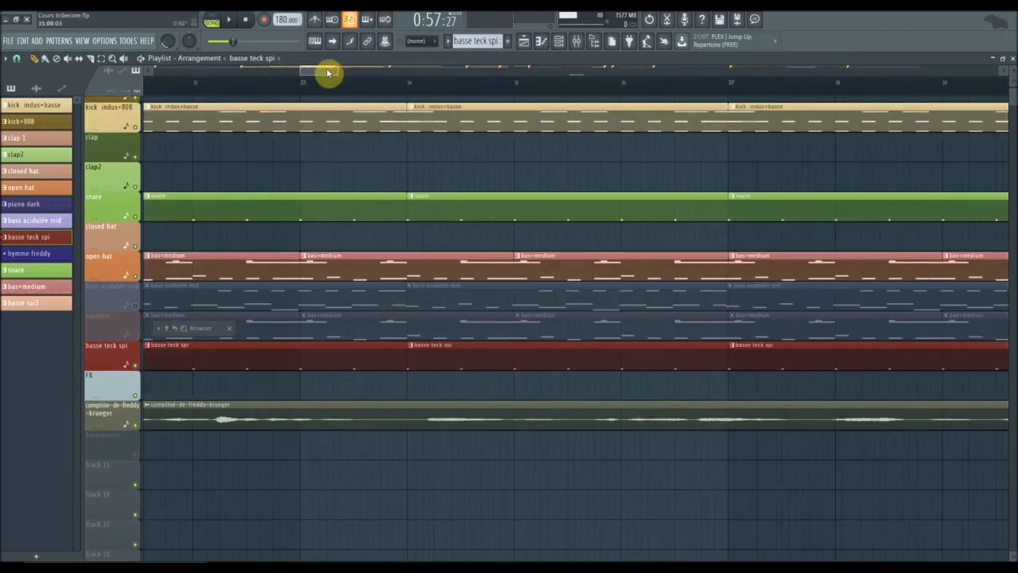
pyautogui.click(257, 75)
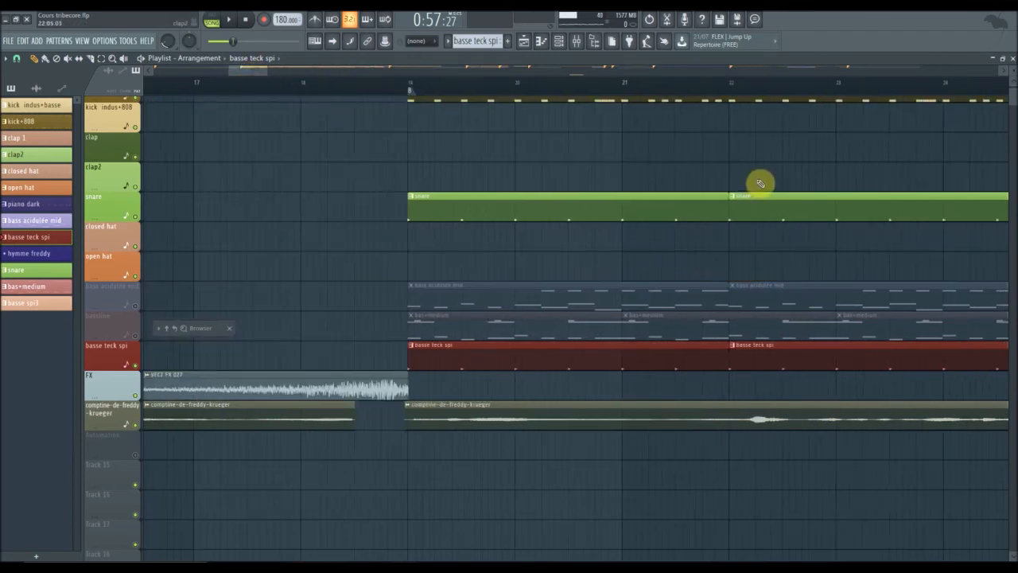
pyautogui.scroll(1, 528, 91)
pyautogui.scroll(-2, 541, 100)
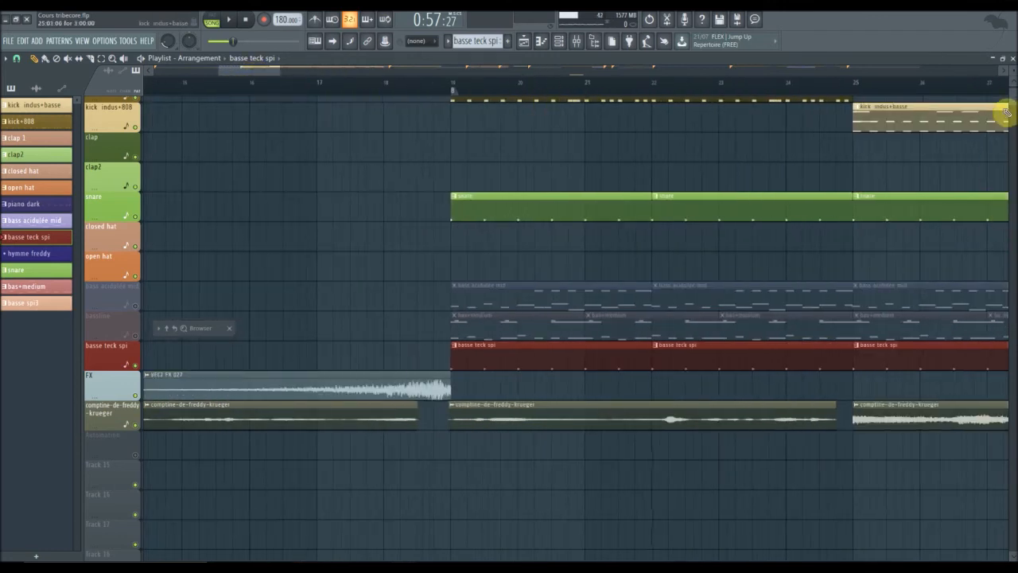
pyautogui.scroll(2, 1006, 111)
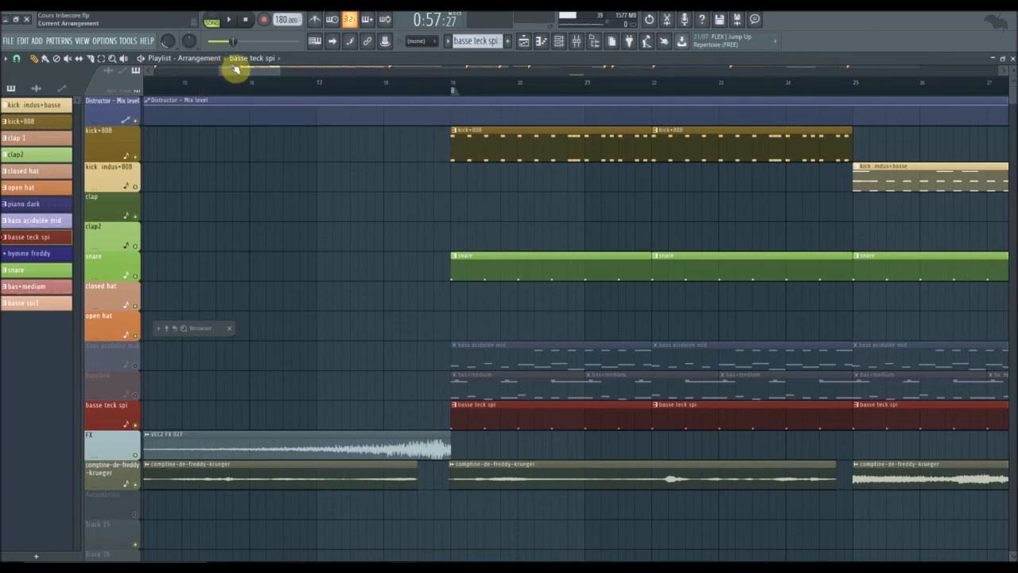
# Look over the sections from Break beat to breakdance, selecting the VEC2 FX 027 clip just after the Montée marker
pyautogui.moveTo(249, 79); pyautogui.dragTo(468, 127)
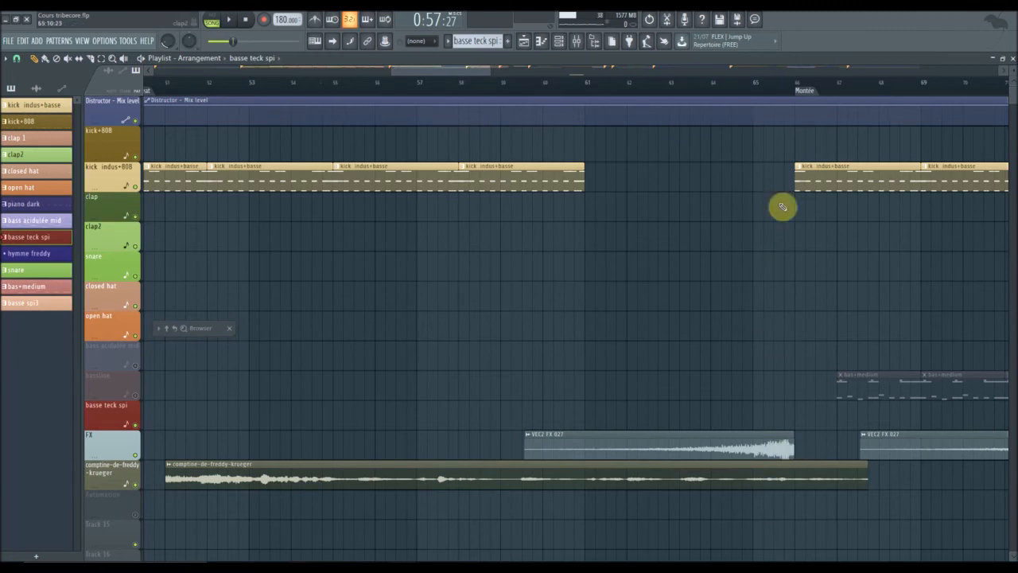
pyautogui.scroll(3, 758, 96)
pyautogui.scroll(3, 807, 308)
pyautogui.click(879, 450)
pyautogui.moveTo(879, 450); pyautogui.dragTo(879, 449)
pyautogui.moveTo(441, 72); pyautogui.dragTo(469, 90)
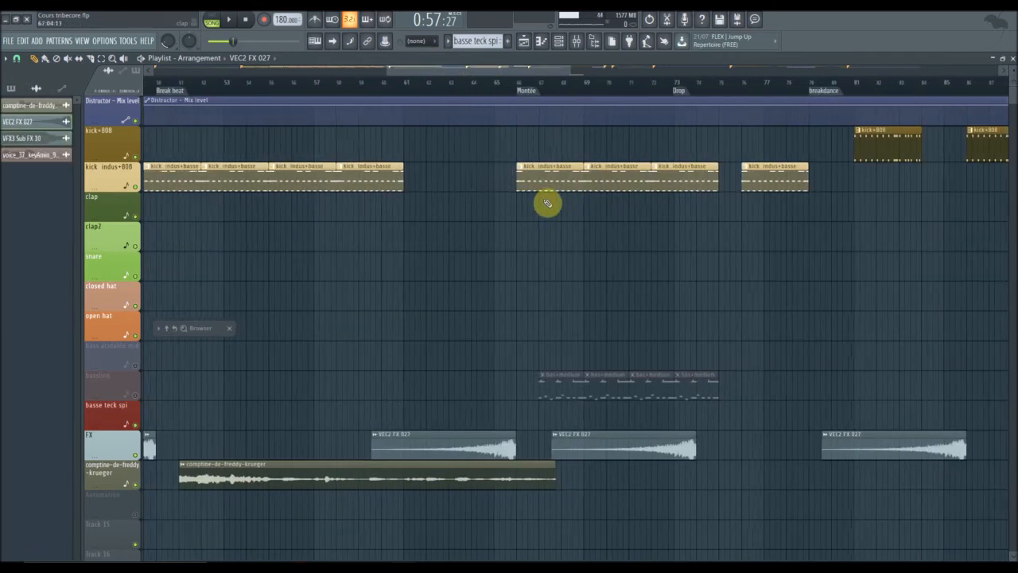
# Examine the intro up to bar 19 and how its clips lead through to the Break beat marker
pyautogui.moveTo(484, 67); pyautogui.dragTo(255, 68)
pyautogui.scroll(4, 463, 85)
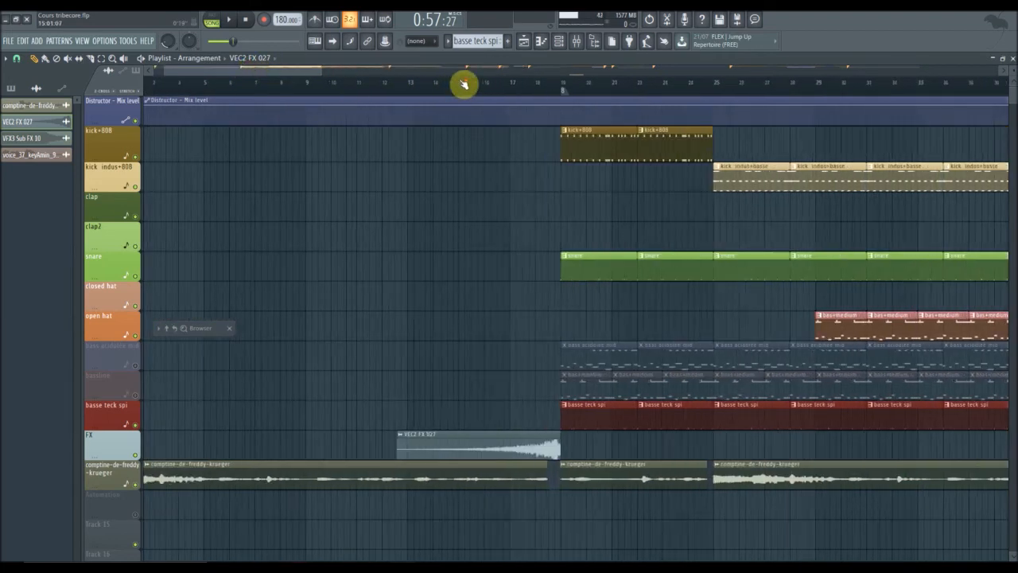
pyautogui.moveTo(196, 74); pyautogui.dragTo(150, 79)
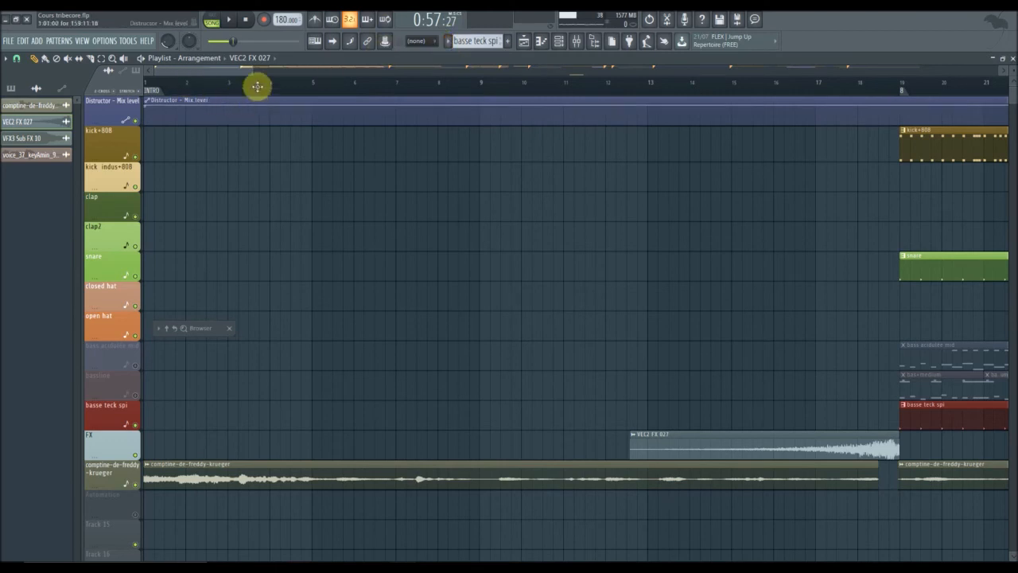
pyautogui.scroll(-3, 266, 90)
pyautogui.scroll(-2, 267, 90)
pyautogui.scroll(-3, 267, 90)
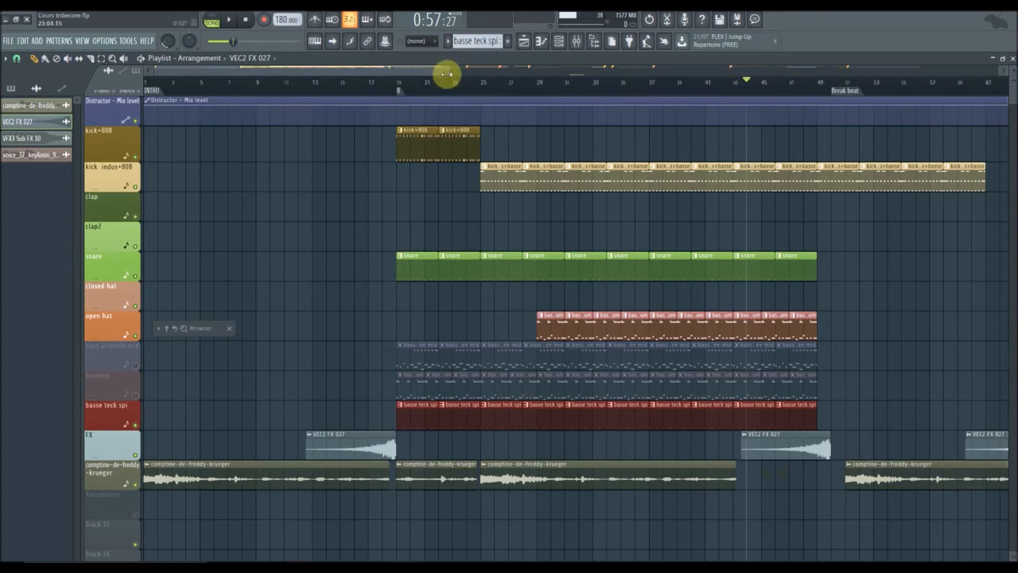
pyautogui.moveTo(438, 72); pyautogui.dragTo(311, 75)
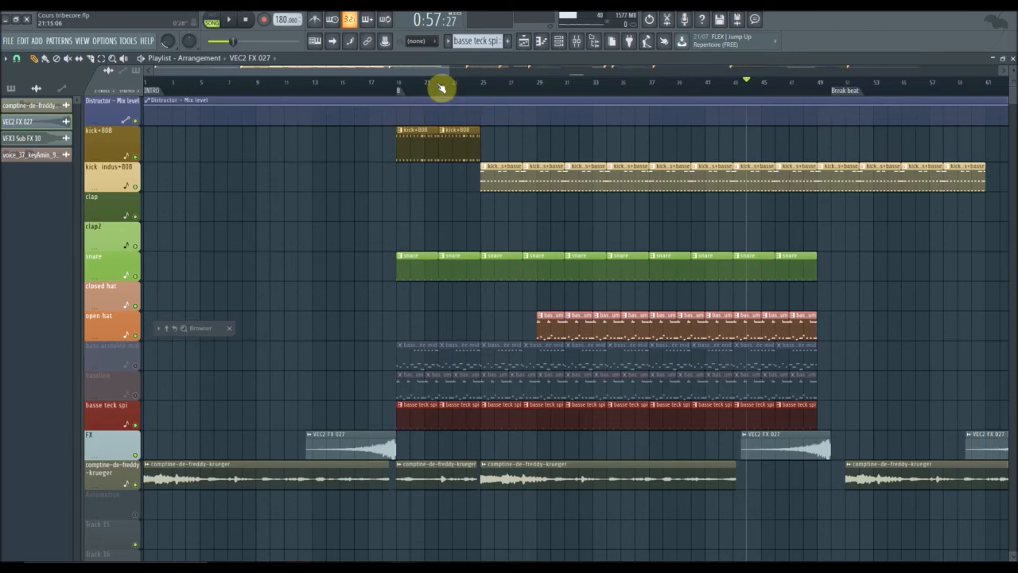
pyautogui.scroll(3, 441, 87)
pyautogui.moveTo(222, 72); pyautogui.dragTo(171, 75)
pyautogui.scroll(3, 270, 91)
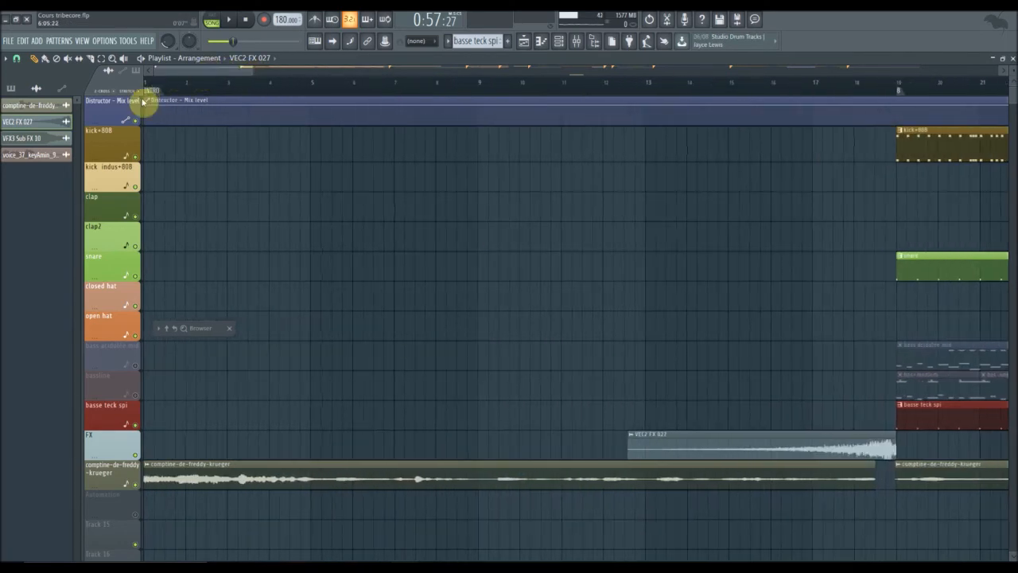
# Lower the starting point of the Distructor - Mix level automation clip to near the clip's bottom edge
pyautogui.scroll(-2, 672, 93)
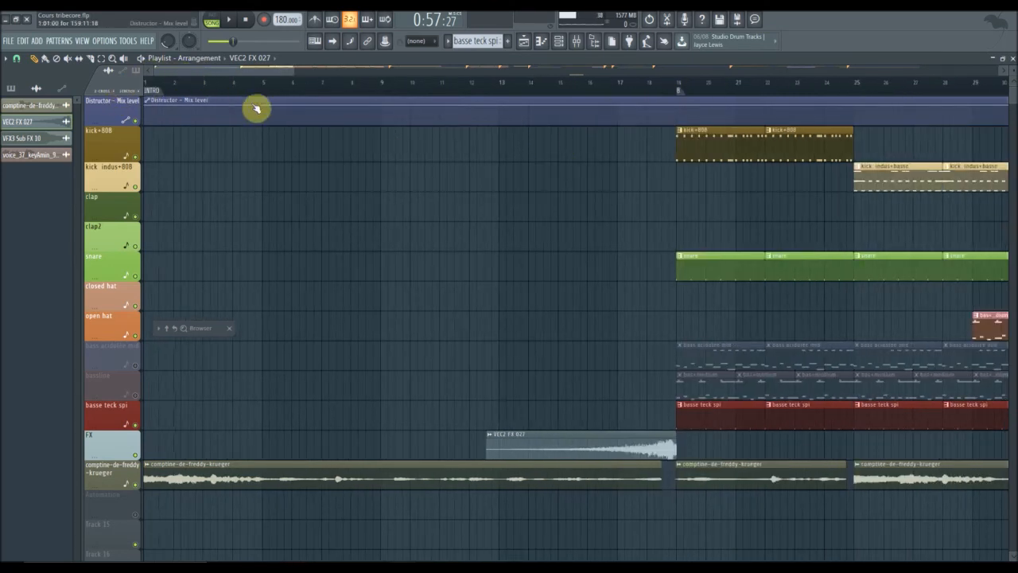
pyautogui.scroll(-2, 291, 93)
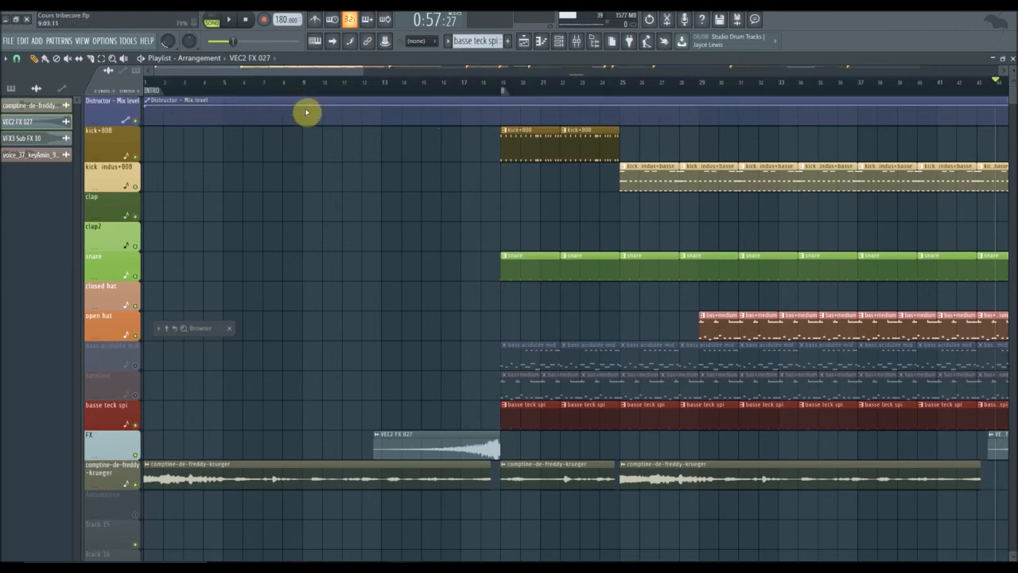
pyautogui.moveTo(147, 106); pyautogui.dragTo(147, 120)
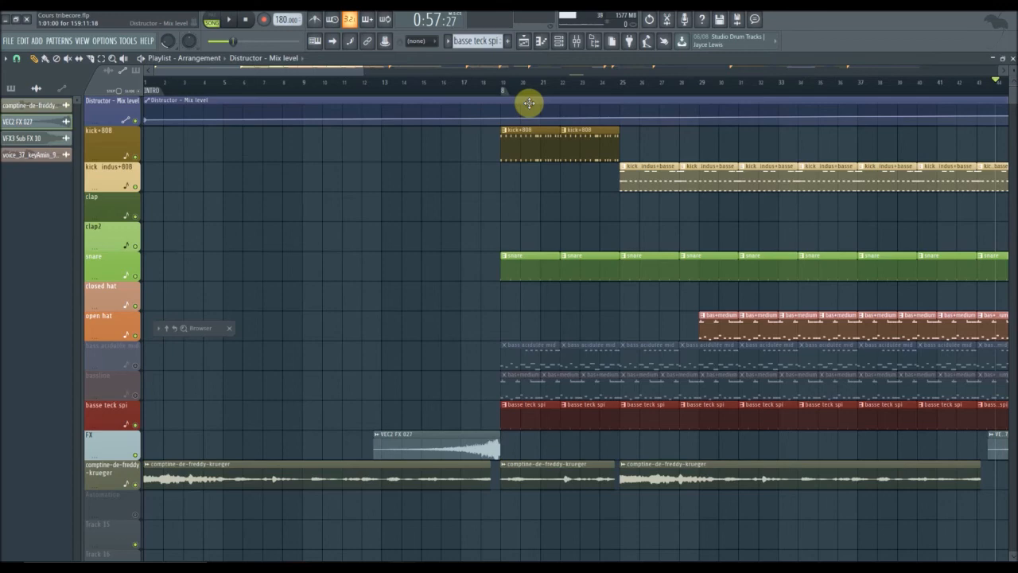
# Move the Distructor - Mix level automation clip from the intro so it starts at bar 19 with the kick+808
pyautogui.moveTo(345, 70); pyautogui.dragTo(302, 92)
pyautogui.scroll(4, 302, 92)
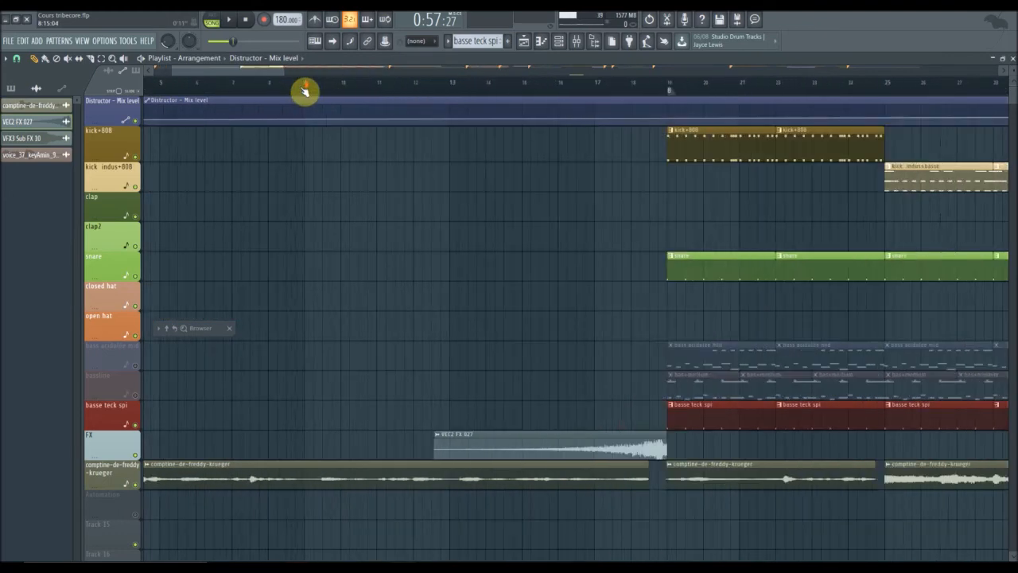
pyautogui.scroll(-4, 305, 92)
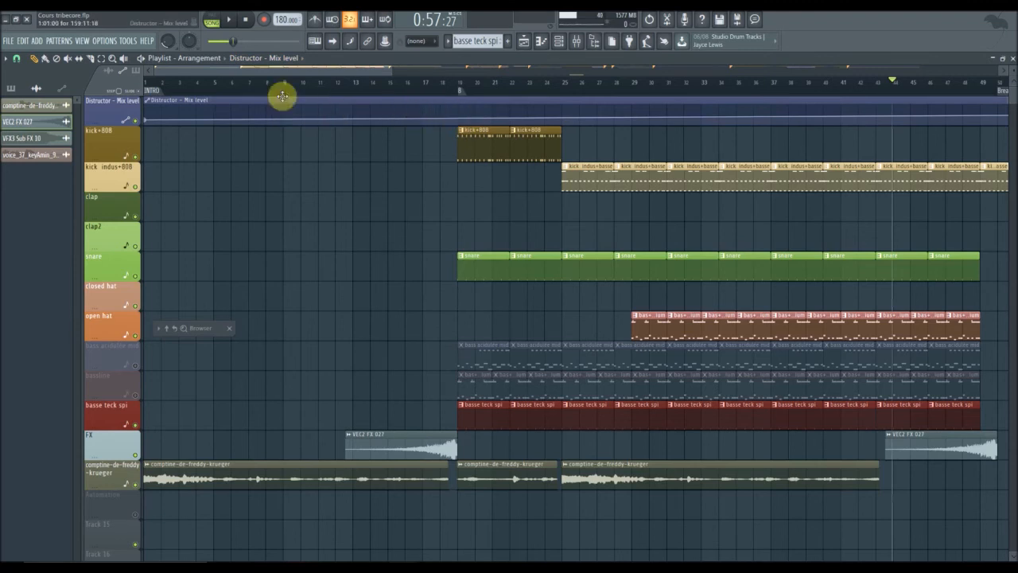
pyautogui.moveTo(162, 101); pyautogui.dragTo(477, 103)
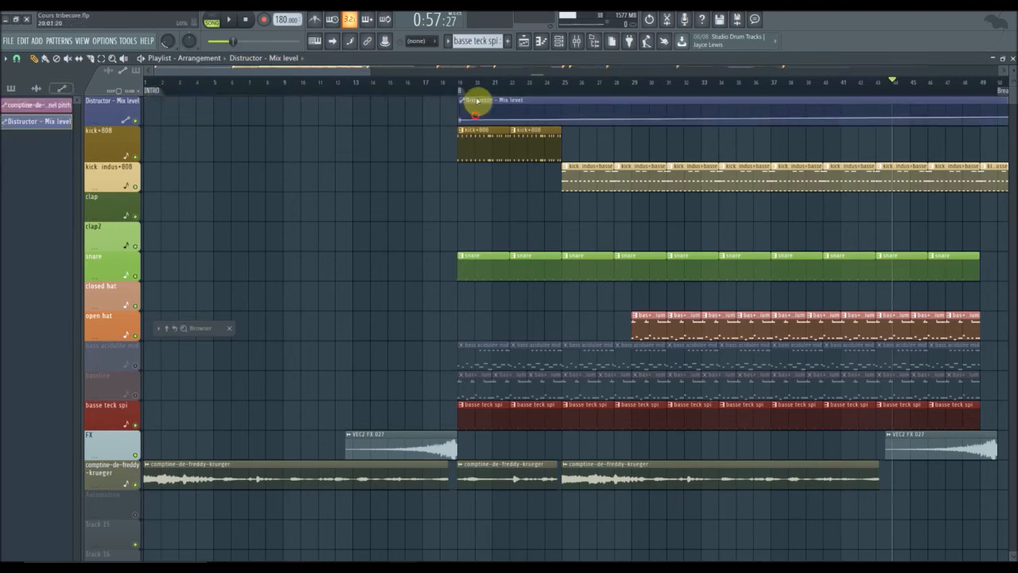
# Close the playlist and bring up the channel rack for the kick indus+basse pattern, placed over the plugin windows
pyautogui.scroll(8, 476, 38)
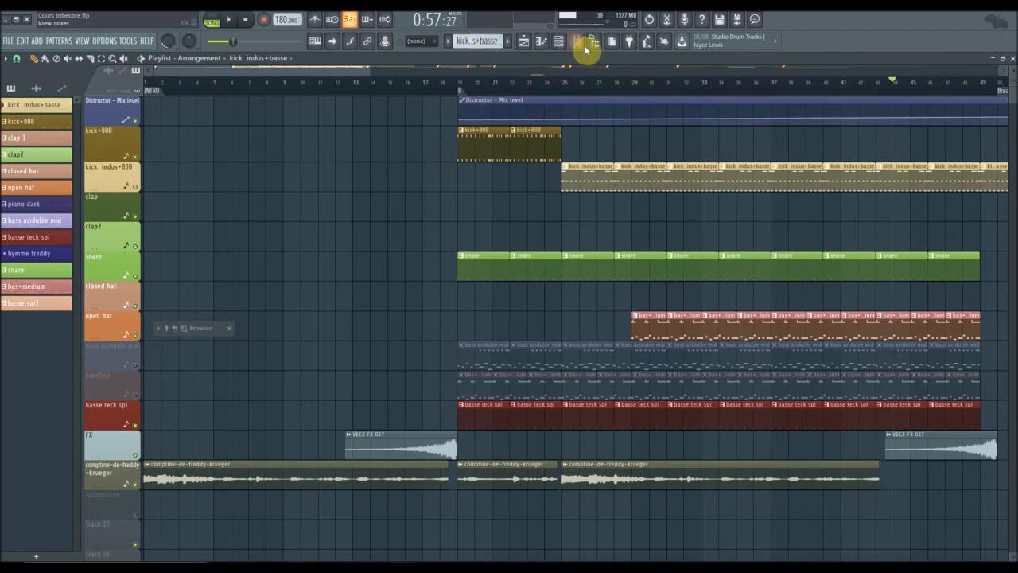
pyautogui.click(1012, 60)
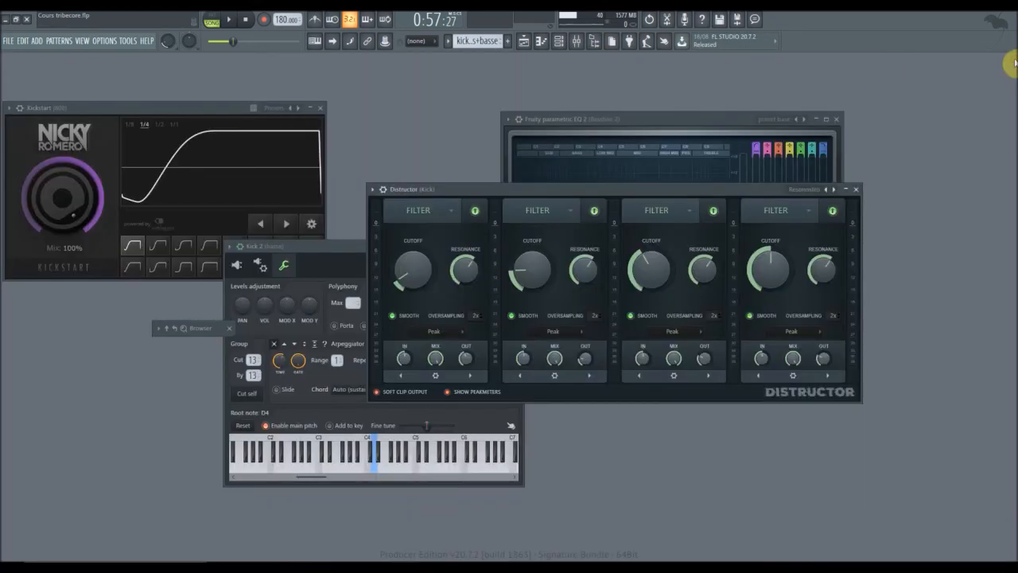
pyautogui.click(544, 41)
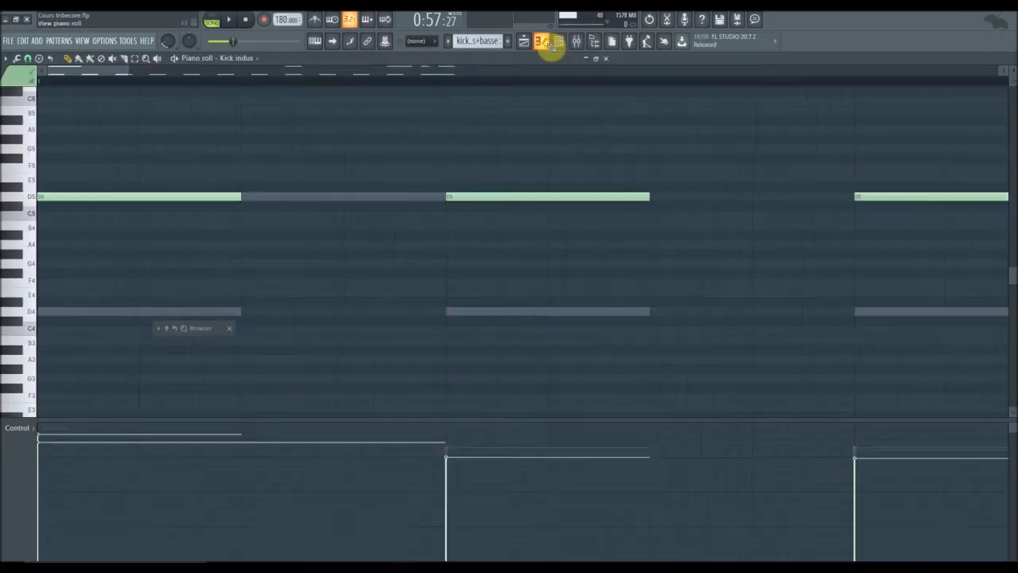
pyautogui.click(549, 41)
pyautogui.click(559, 42)
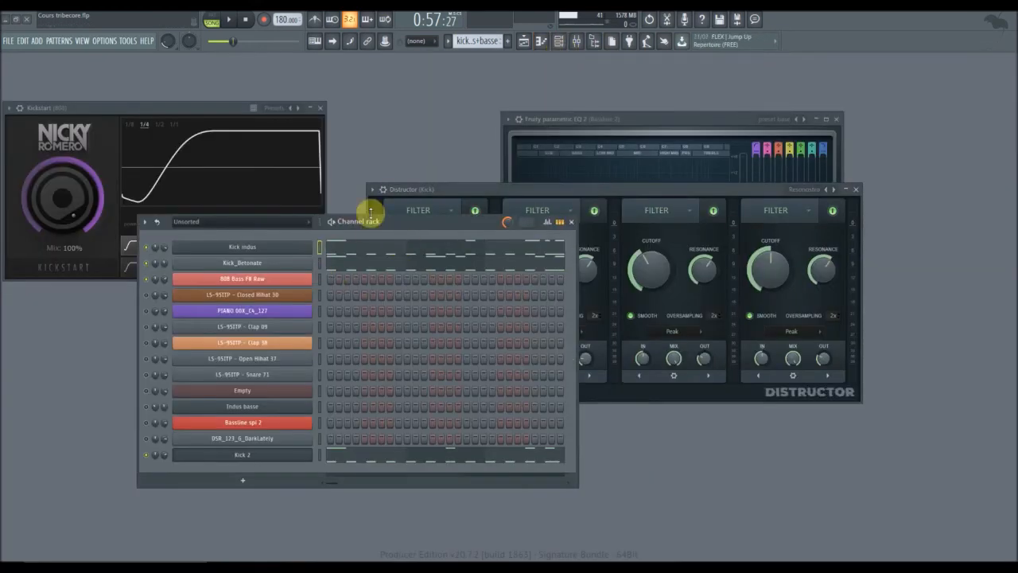
pyautogui.moveTo(392, 221); pyautogui.dragTo(524, 201)
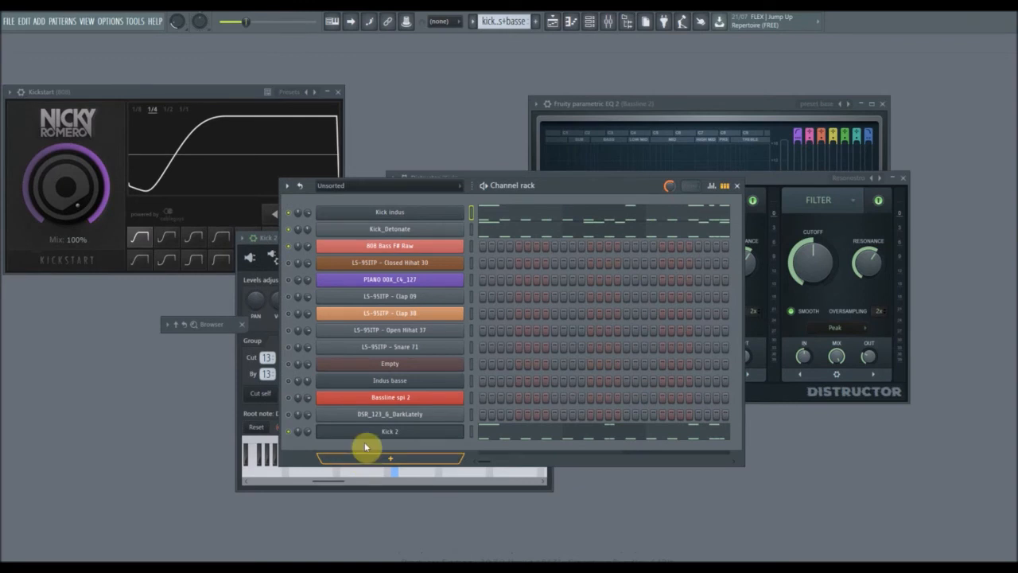
# Rename the Kick 2 channel as "basse indus" and give it the dark red colour #762A28
pyautogui.rightClick(395, 433)
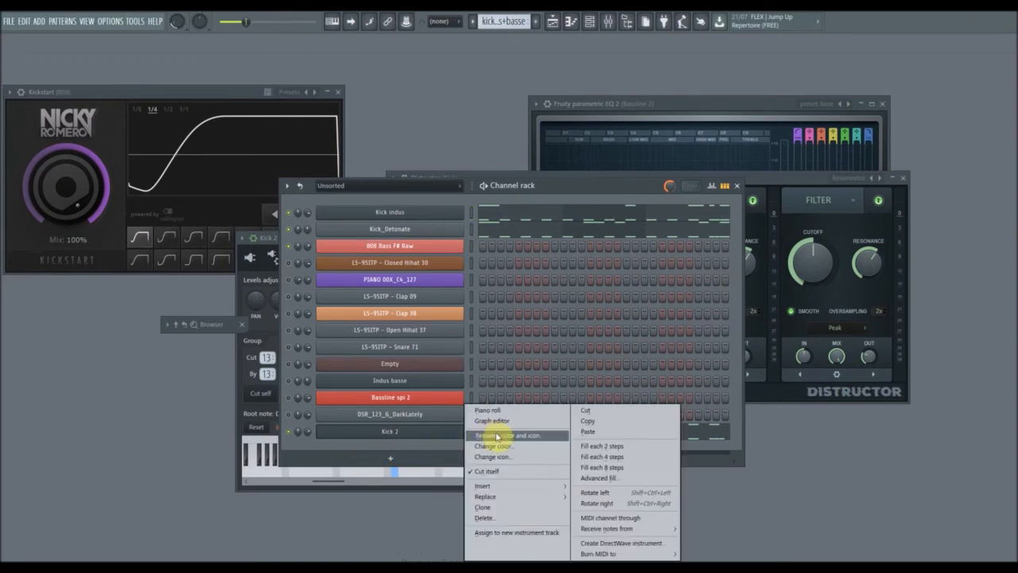
pyautogui.click(490, 436)
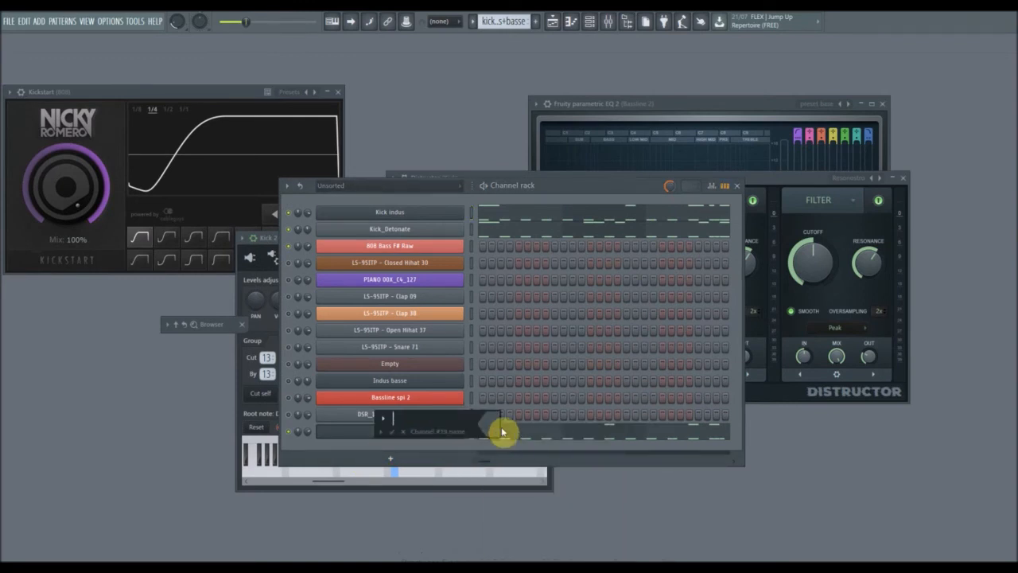
pyautogui.write('basse indus')
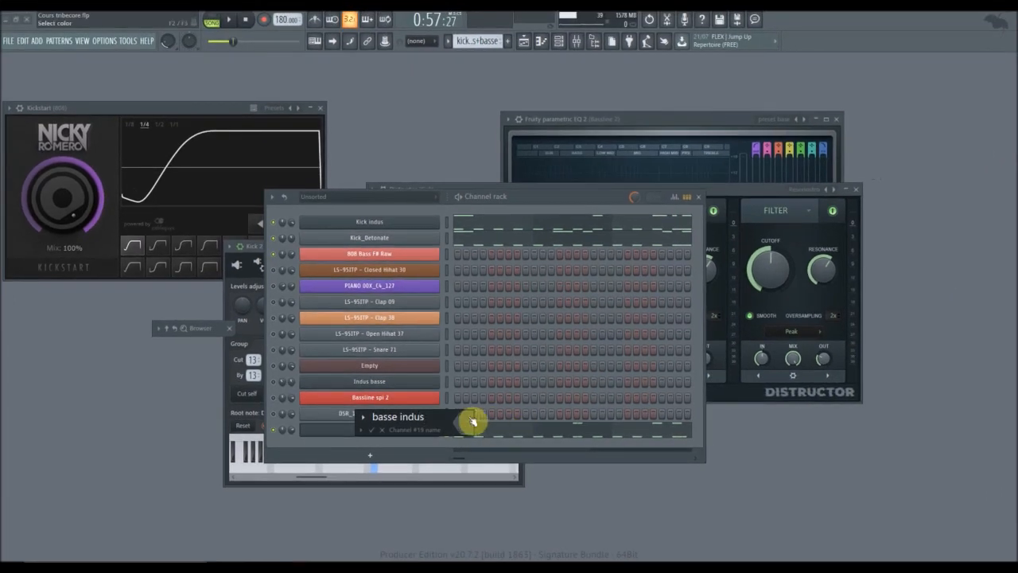
pyautogui.click(468, 423)
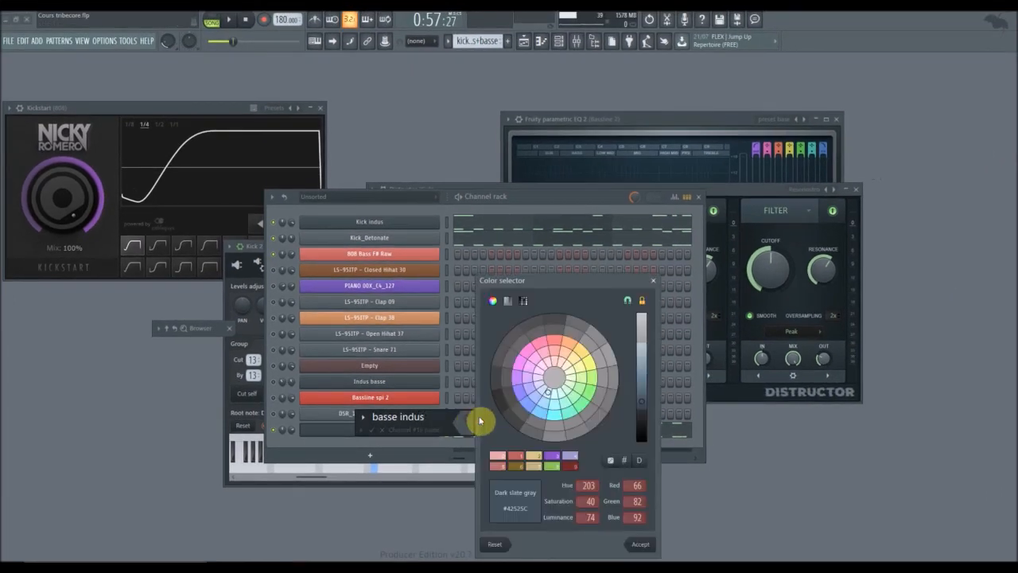
pyautogui.click(554, 340)
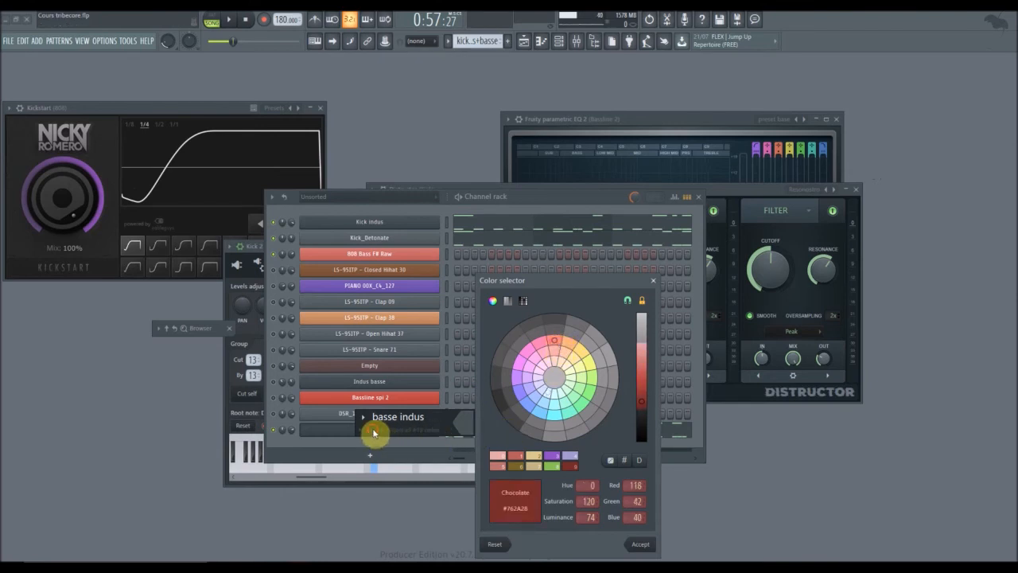
pyautogui.click(636, 544)
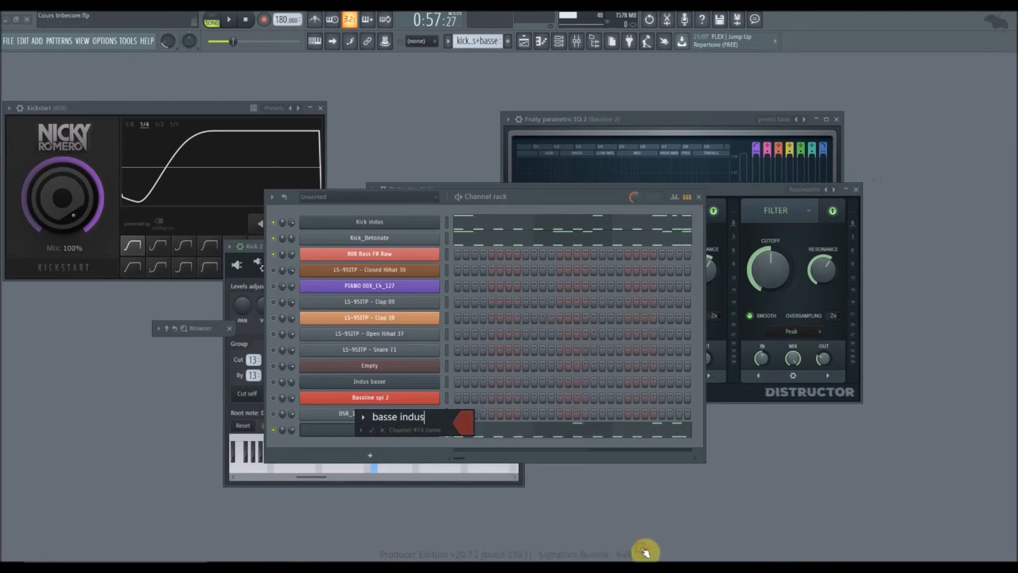
pyautogui.click(373, 431)
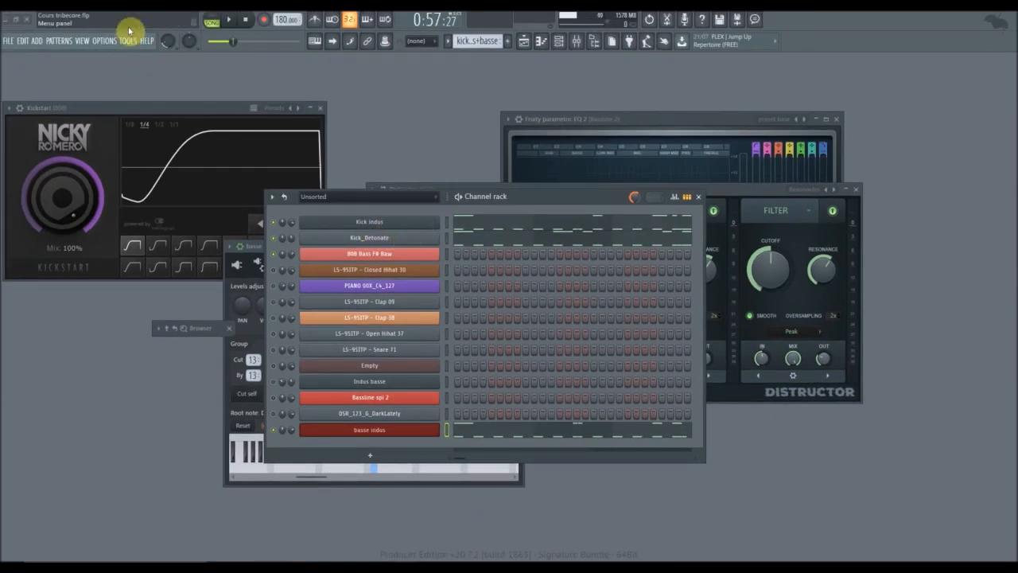
# Compare the channels used by the kick+808 and kick indus+basse patterns in the channel rack
pyautogui.moveTo(547, 201); pyautogui.dragTo(559, 222)
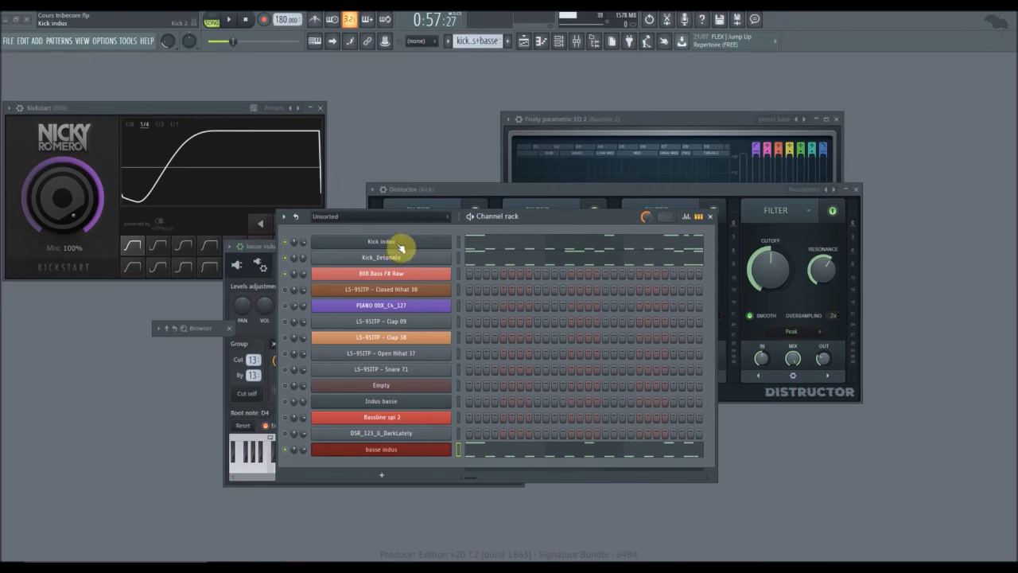
pyautogui.scroll(-1, 480, 44)
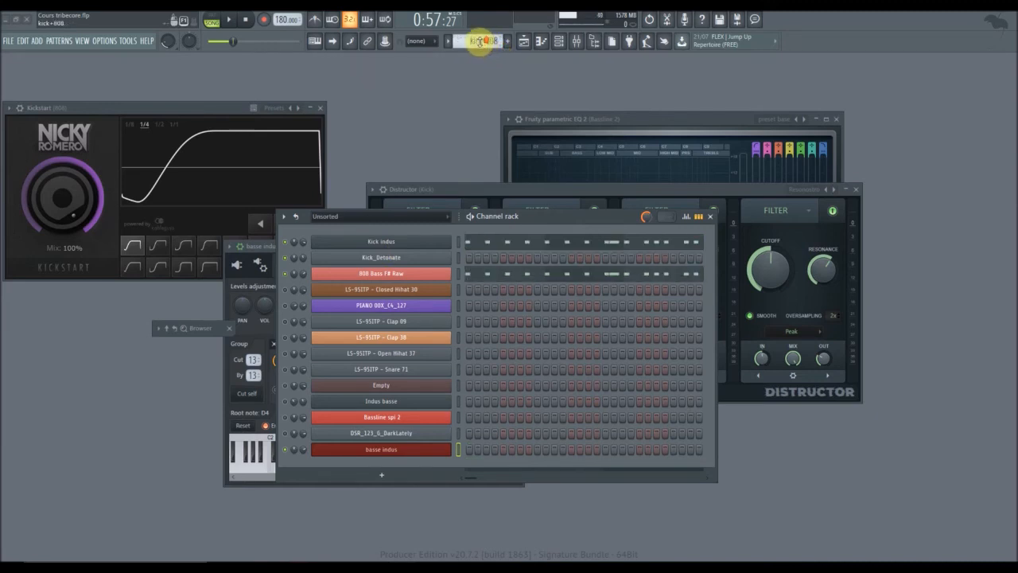
pyautogui.scroll(1, 480, 41)
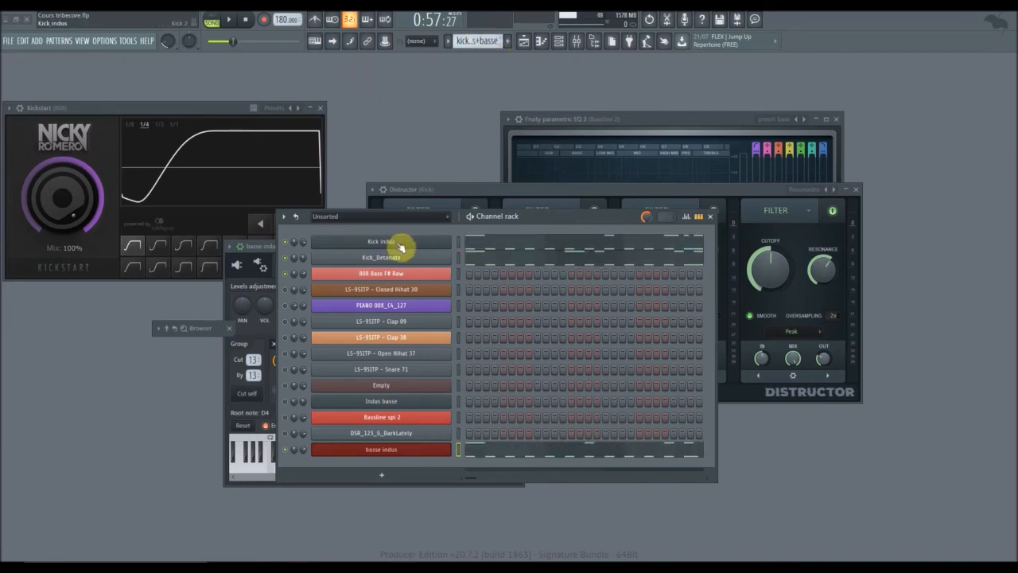
pyautogui.scroll(-1, 476, 41)
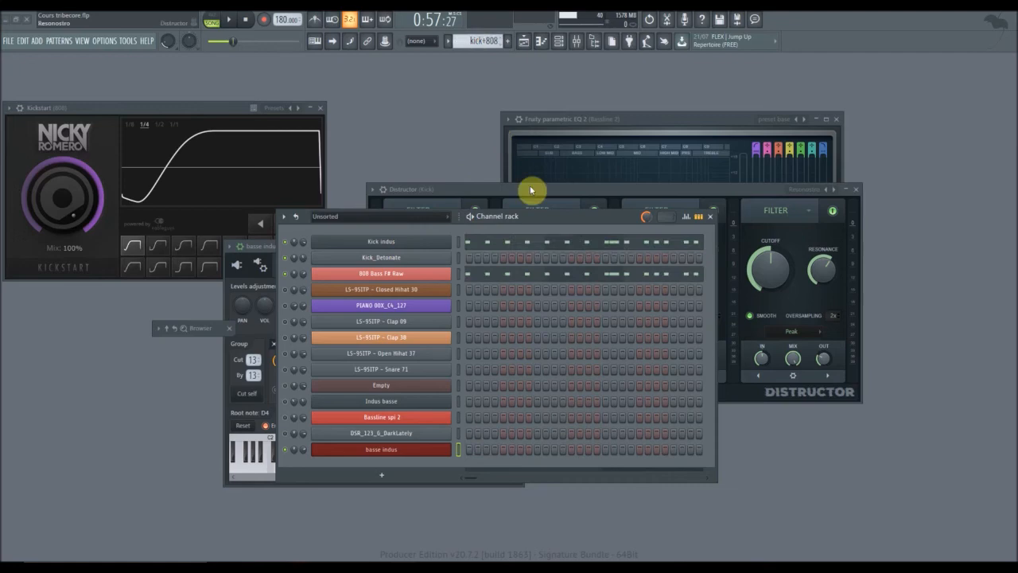
pyautogui.scroll(1, 477, 41)
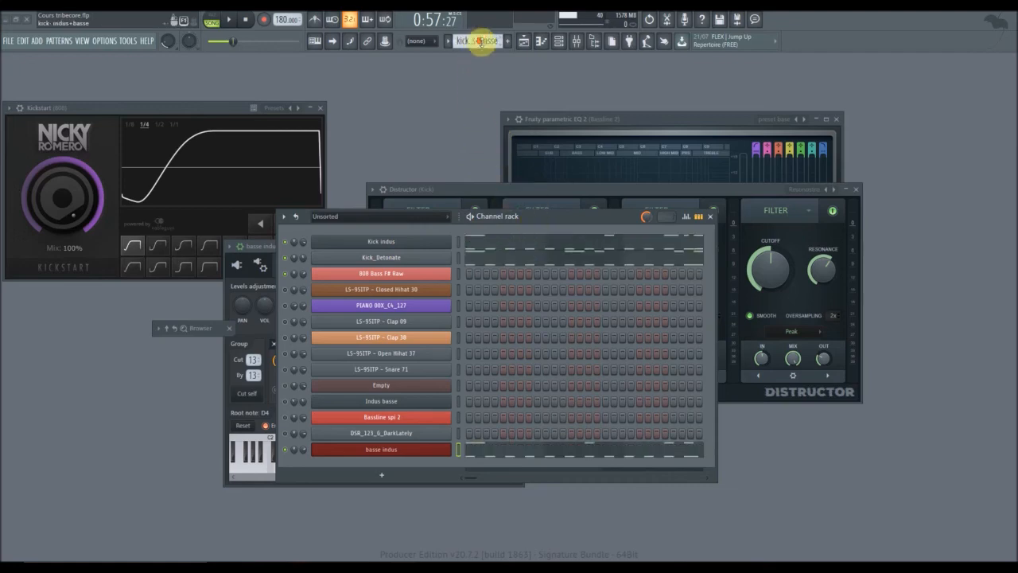
# Move the channel rack lower on the workspace, close the playlist and show the kick+808 pattern's channels in the rack
pyautogui.click(524, 41)
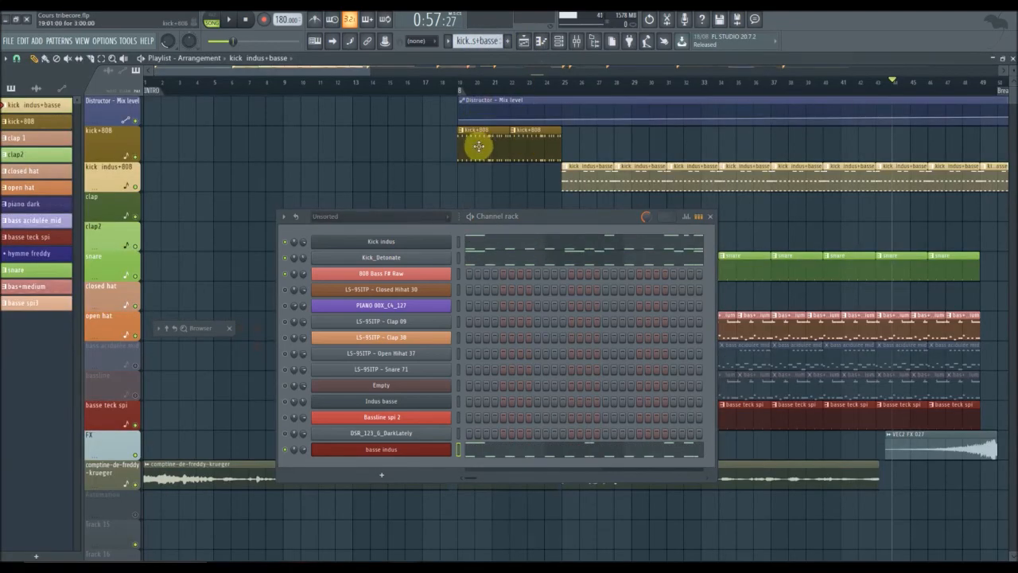
pyautogui.moveTo(598, 221); pyautogui.dragTo(563, 380)
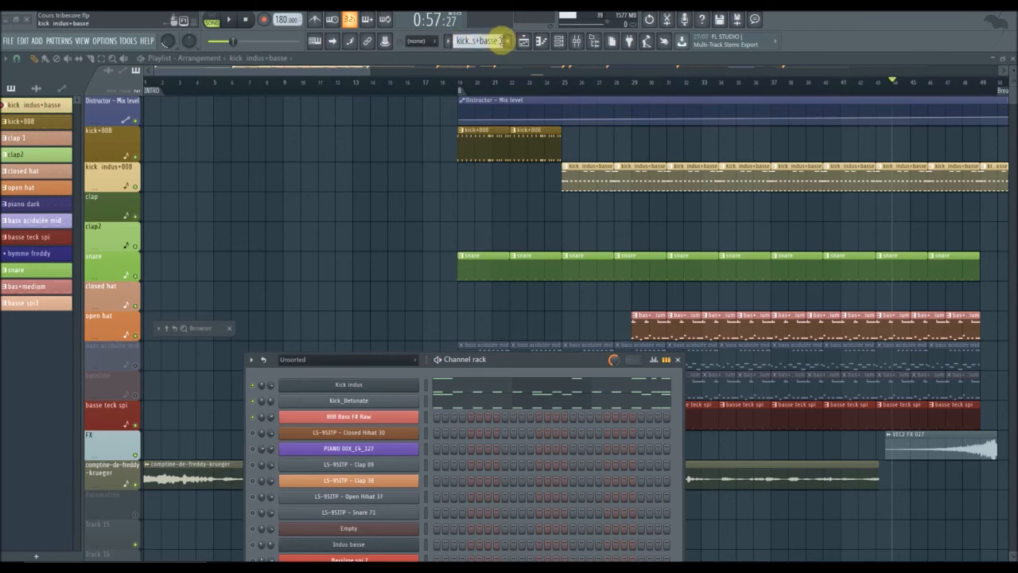
pyautogui.click(1008, 61)
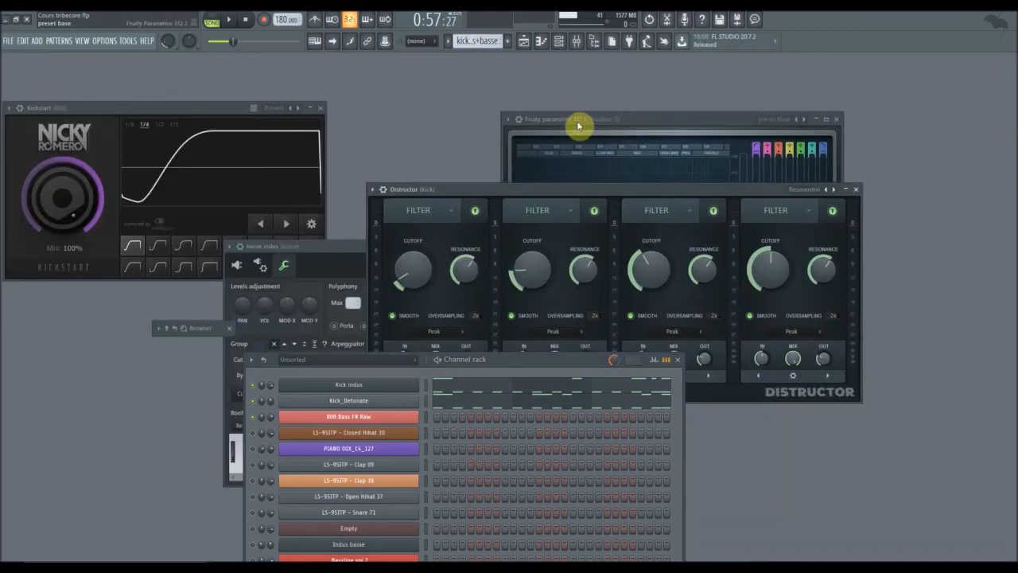
pyautogui.scroll(1, 484, 41)
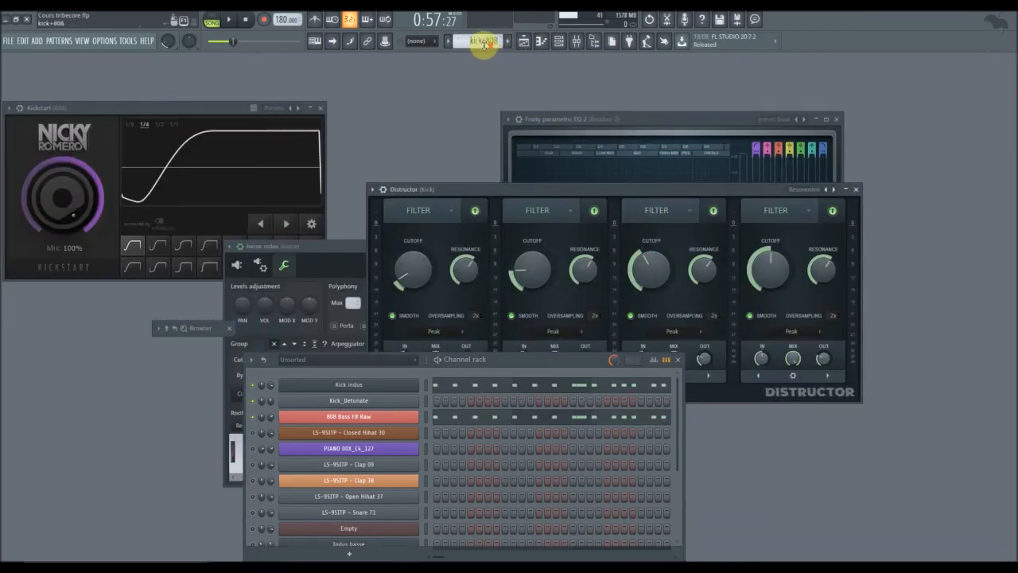
# Check which mixer track and effect the Distructor - Mix level automation clip controls, going between the playlist and the mixer
pyautogui.click(577, 43)
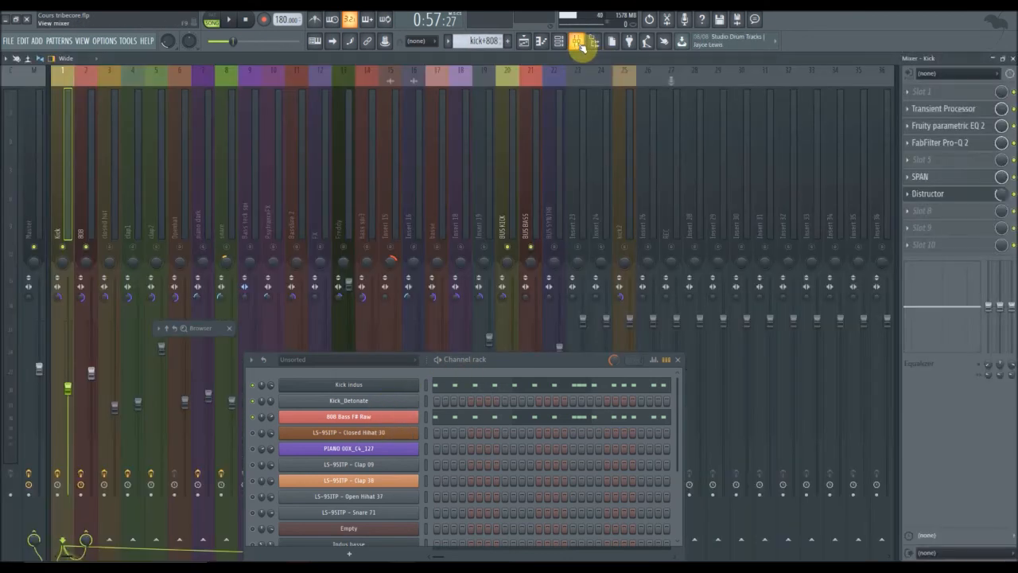
pyautogui.click(524, 42)
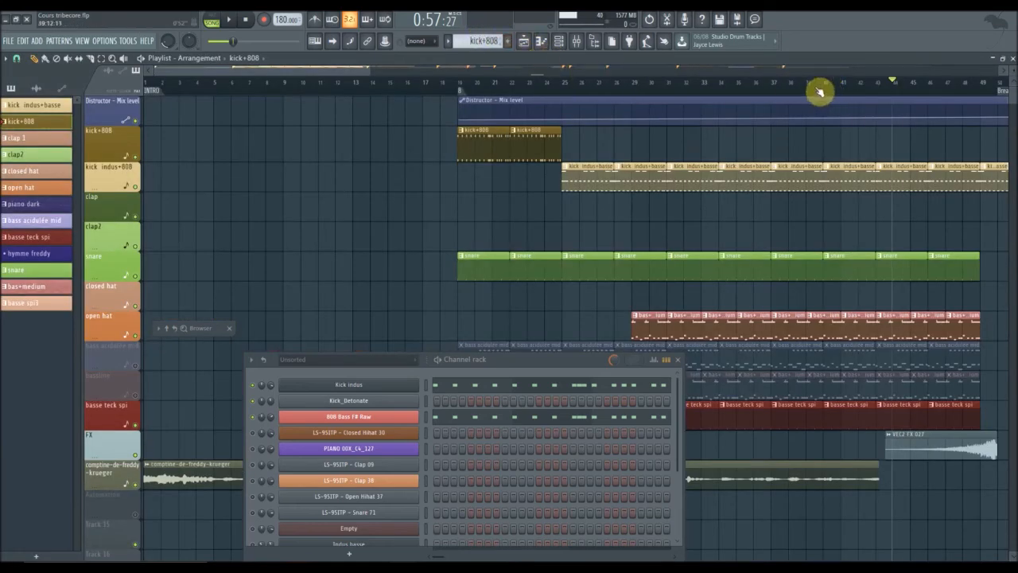
pyautogui.click(489, 103)
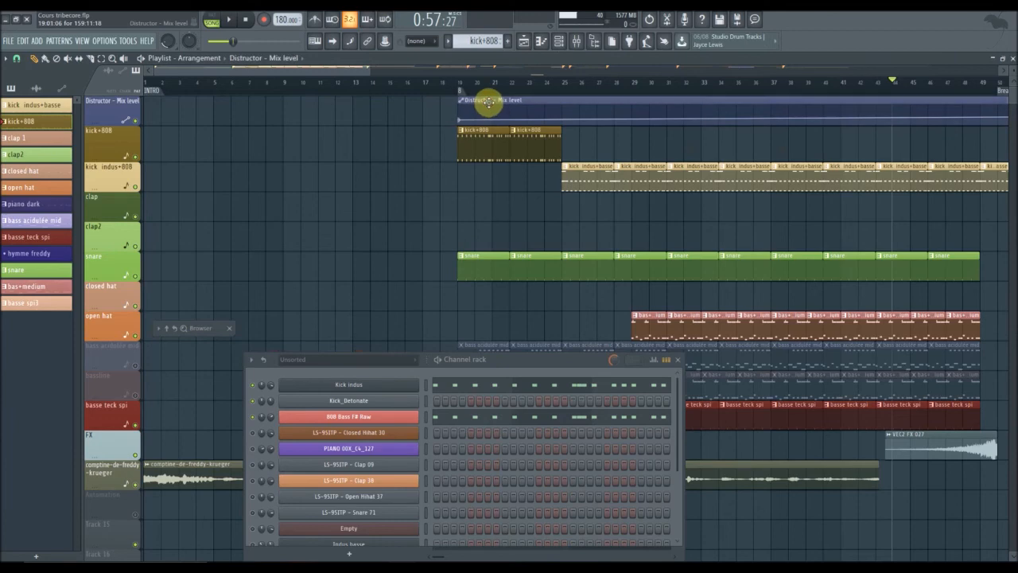
pyautogui.click(580, 46)
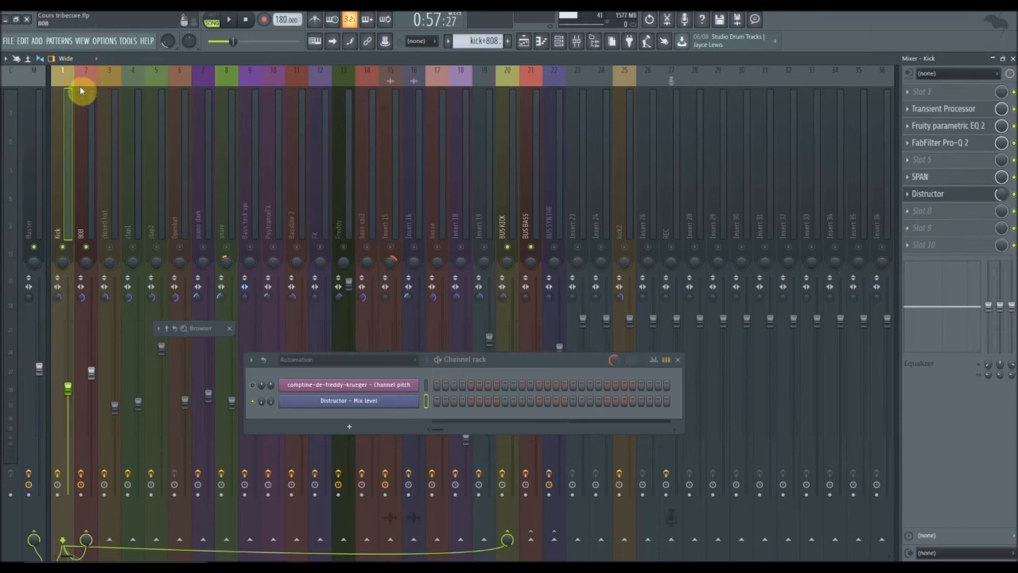
pyautogui.click(1011, 58)
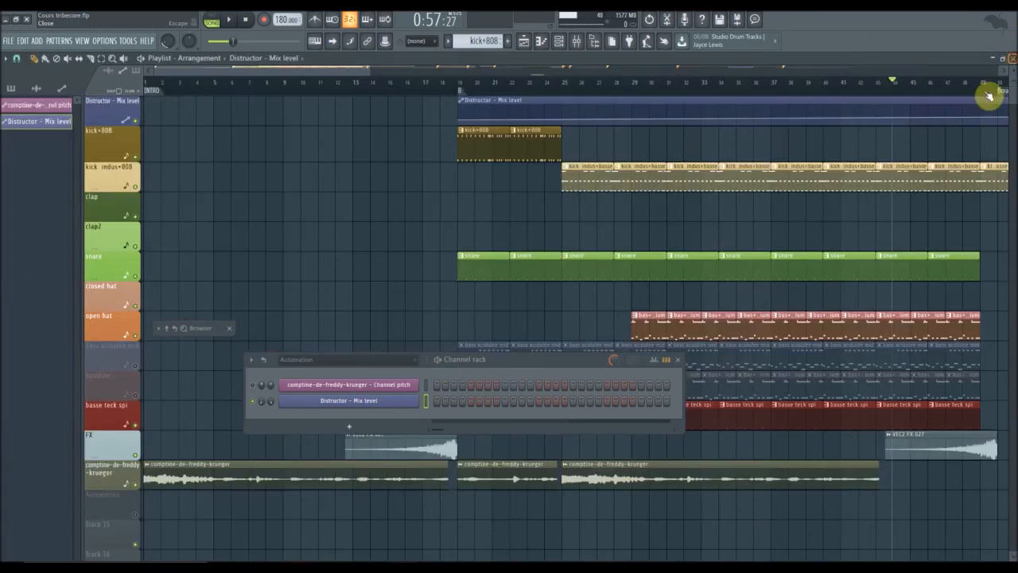
# Solo the kick+808 track together with the Distructor - Mix level automation and start playback from bar 19
pyautogui.press('space')
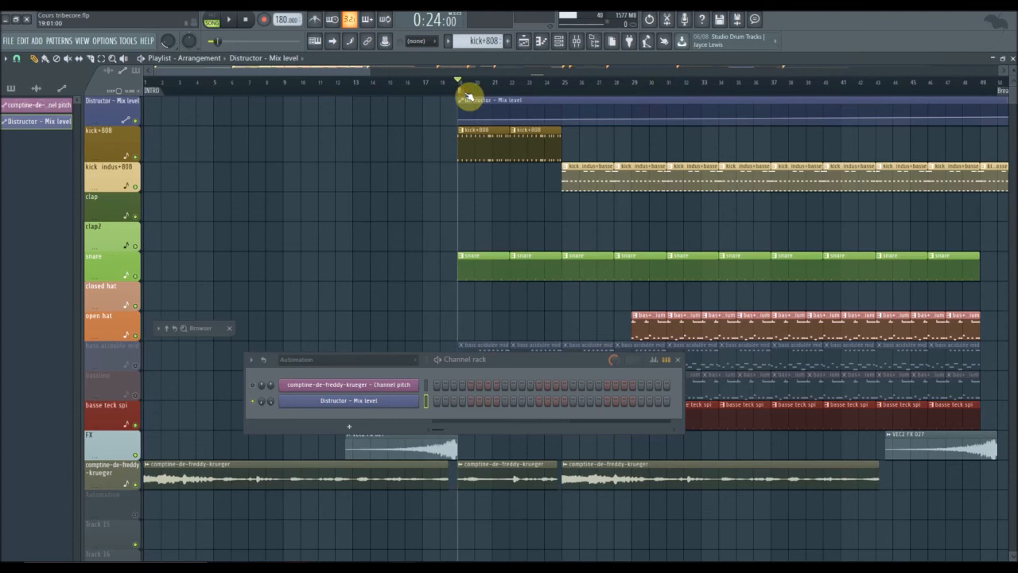
pyautogui.rightClick(141, 121)
pyautogui.click(143, 159)
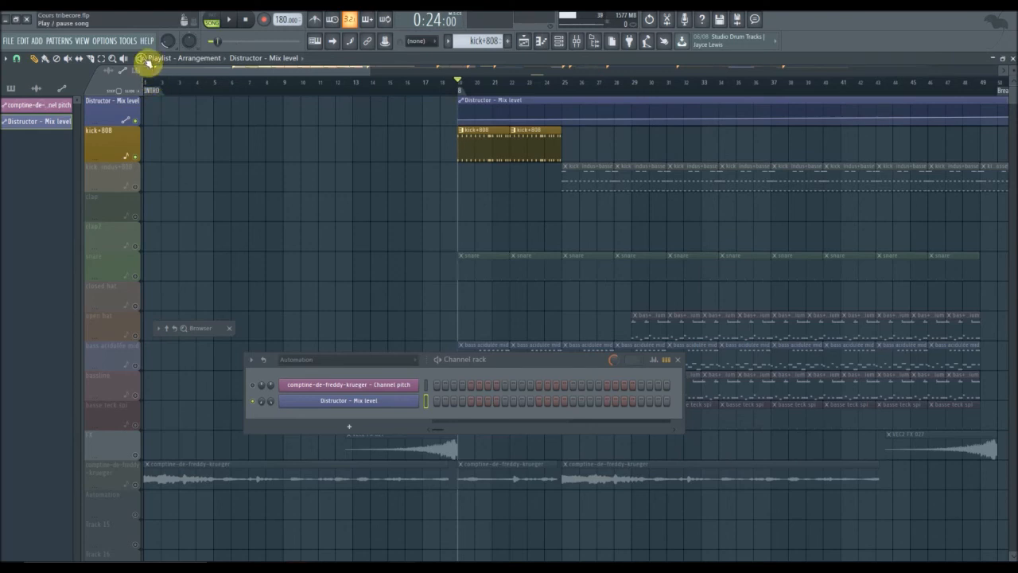
pyautogui.press('space')
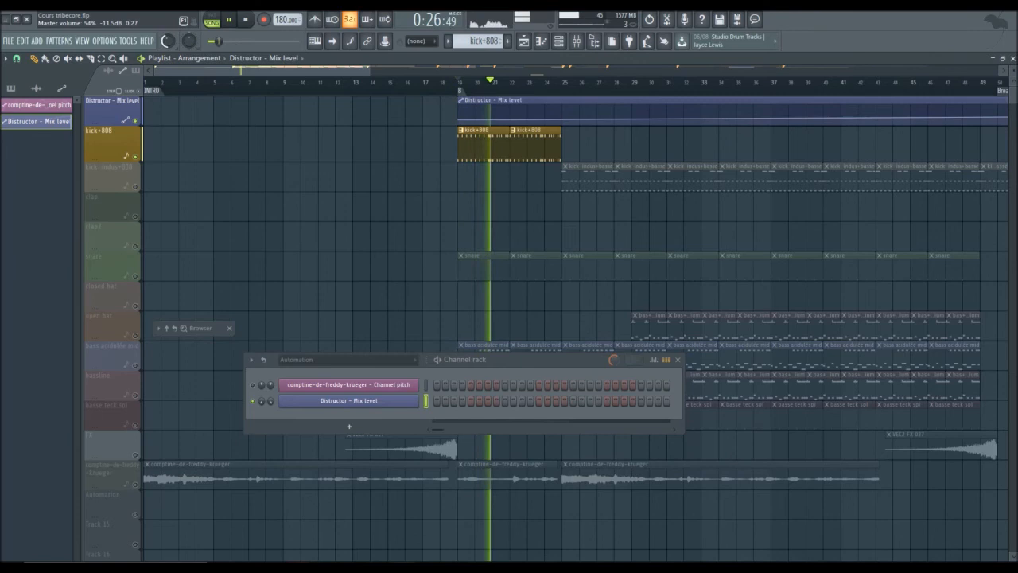
# Add Distructor - Mix level automation points: a peak near bar 23, a minimum at bar 25 and a high point at about bar 26
pyautogui.rightClick(532, 109)
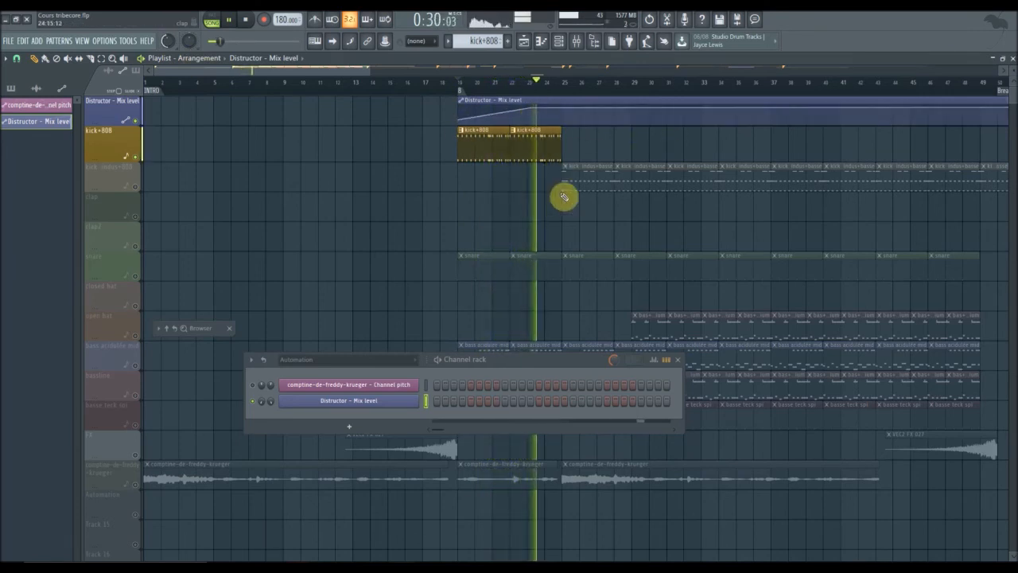
pyautogui.rightClick(563, 123)
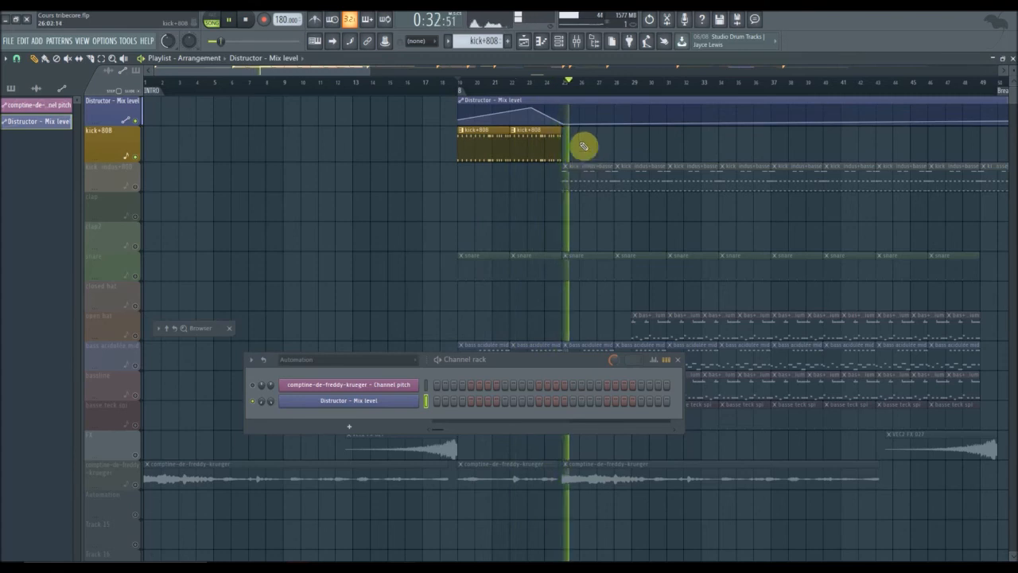
pyautogui.rightClick(585, 107)
# Paint repeated kick+808 clips along the kick+808 track from bar 25 onward and return to the Draw tool
pyautogui.moveTo(558, 151); pyautogui.dragTo(978, 133)
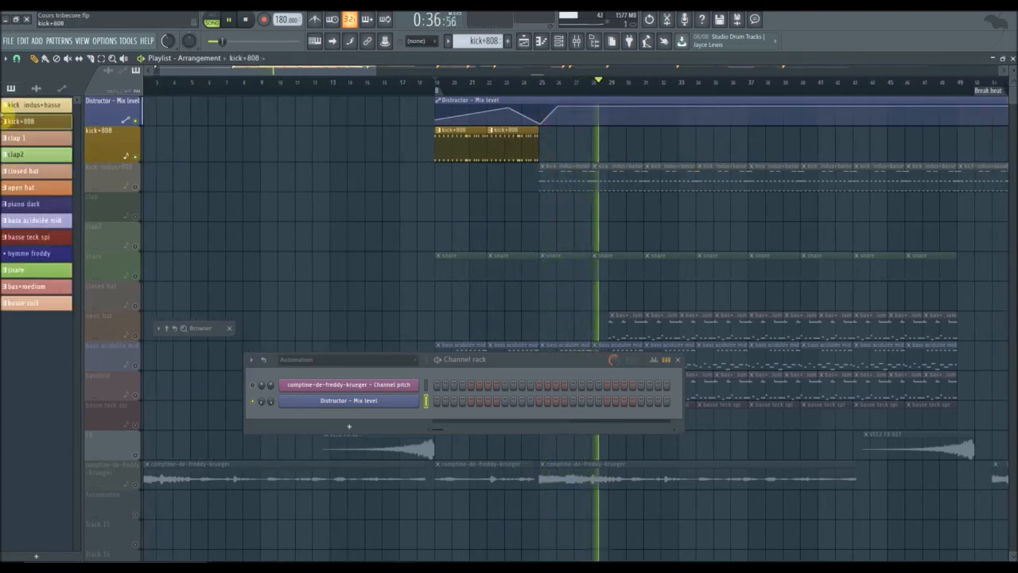
pyautogui.click(46, 62)
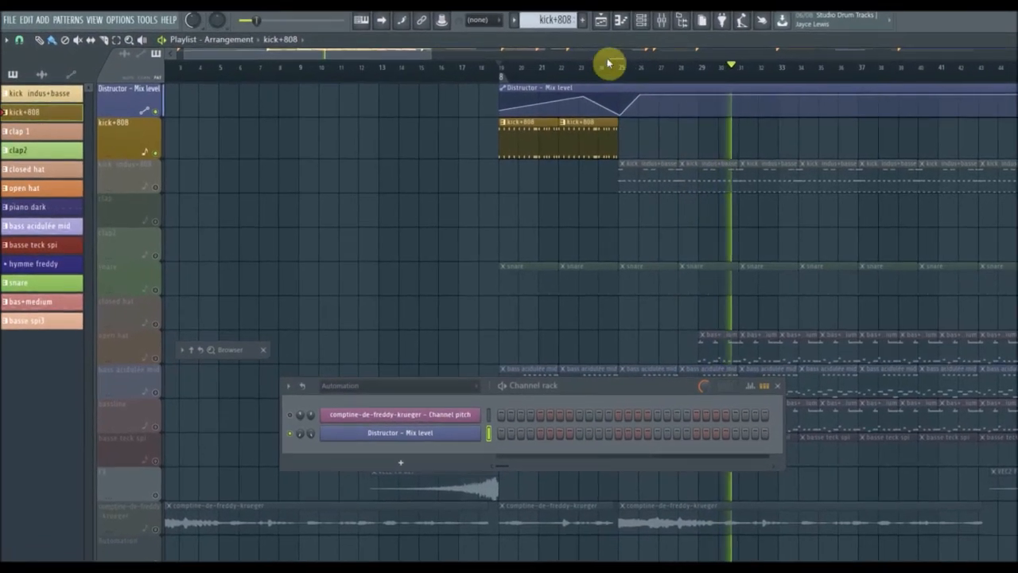
pyautogui.scroll(2, 533, 85)
pyautogui.scroll(2, 612, 72)
pyautogui.moveTo(648, 133)
pyautogui.mouseDown()
pyautogui.moveTo(815, 144)
pyautogui.moveTo(847, 172)
pyautogui.moveTo(690, 149)
pyautogui.mouseUp()
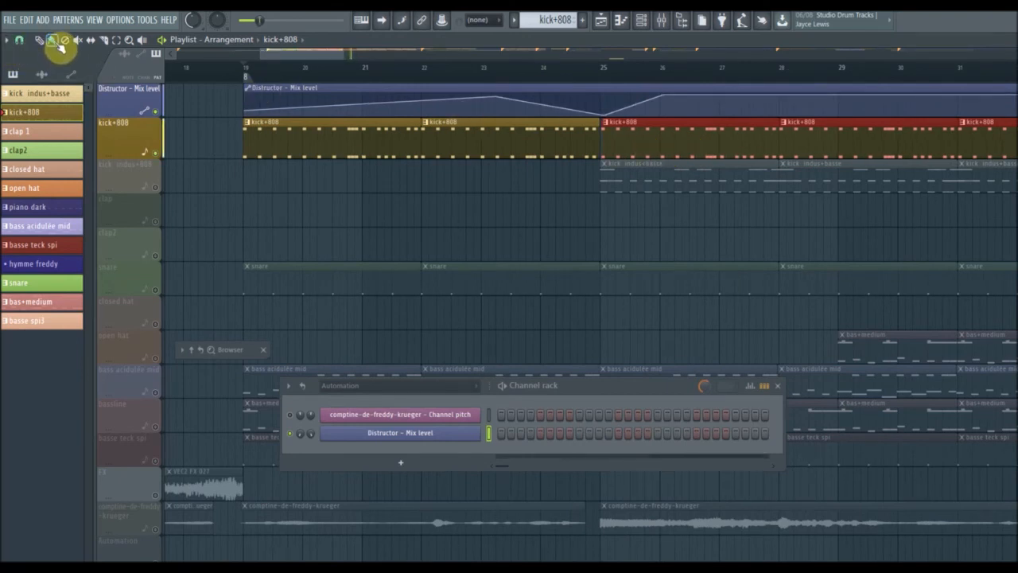
pyautogui.click(39, 40)
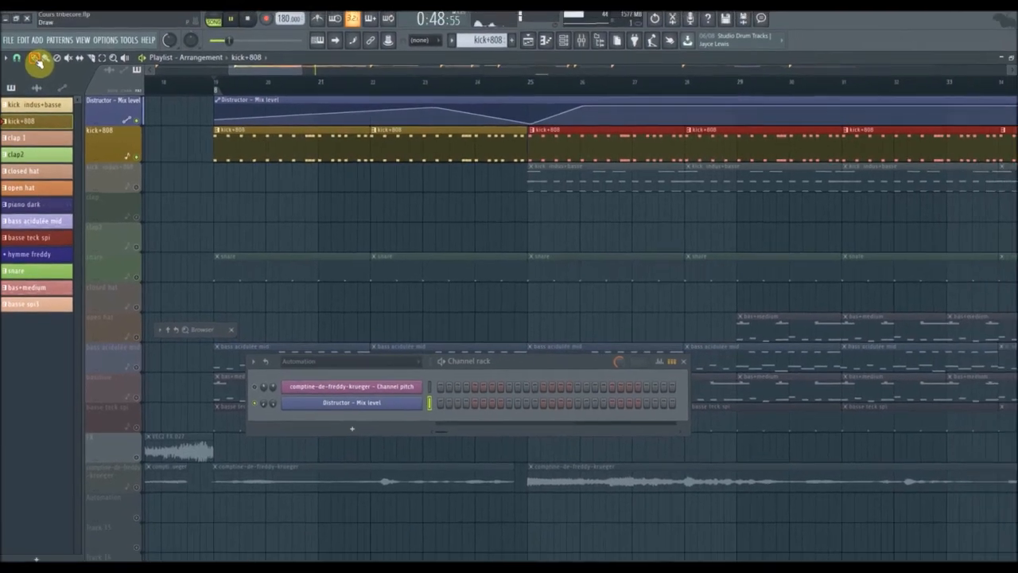
pyautogui.click(615, 207)
pyautogui.rightClick(579, 216)
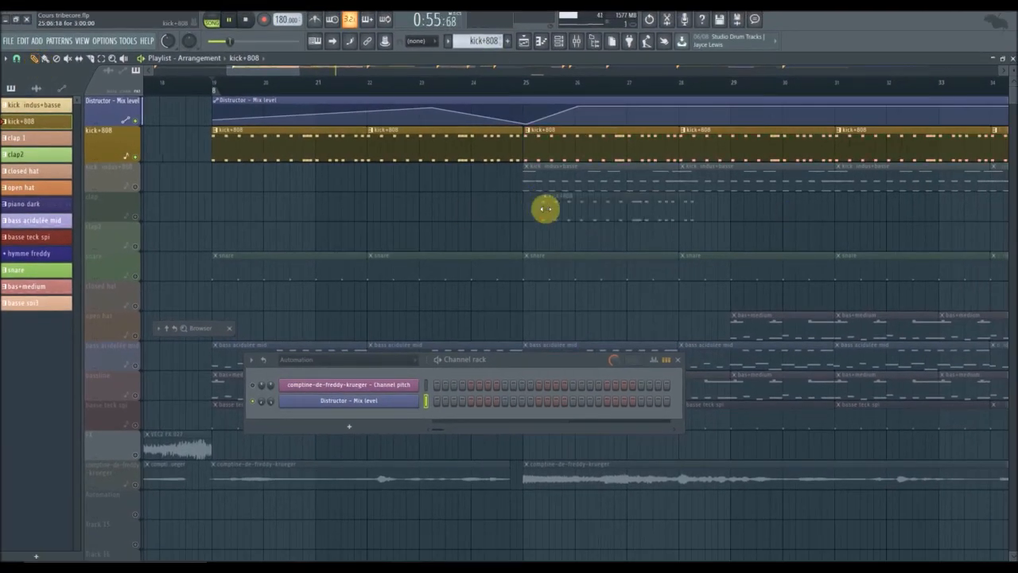
pyautogui.rightClick(546, 208)
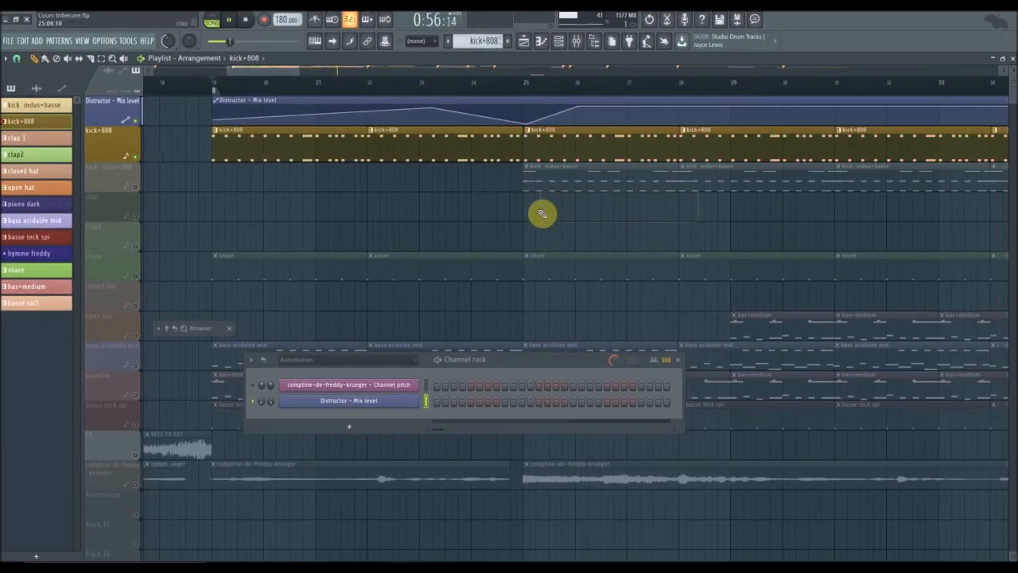
# Play the soloed kick+808 from about bar 19 and raise the Mix level automation peak near bar 23, then stop playback
pyautogui.click(227, 88)
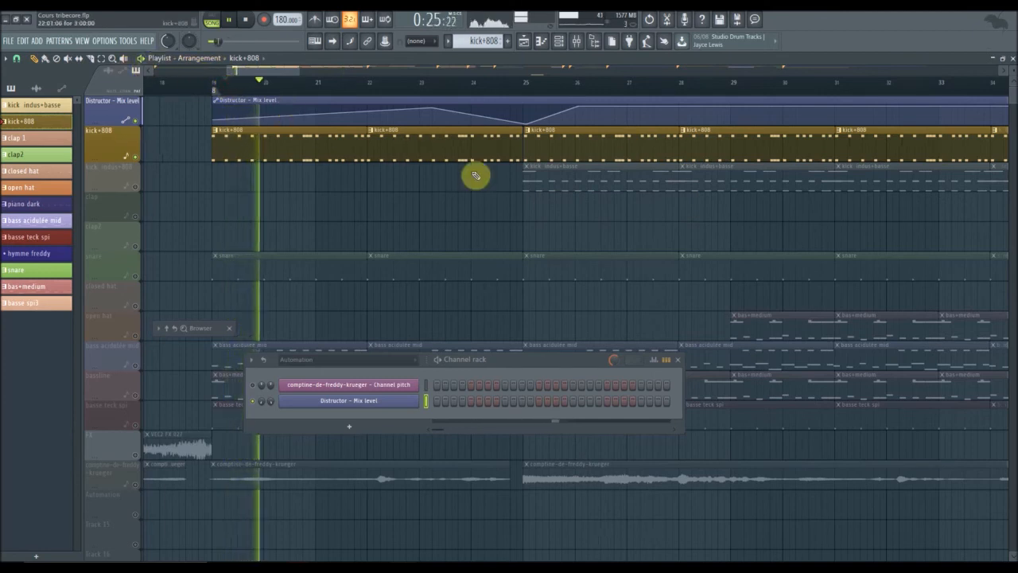
pyautogui.click(431, 103)
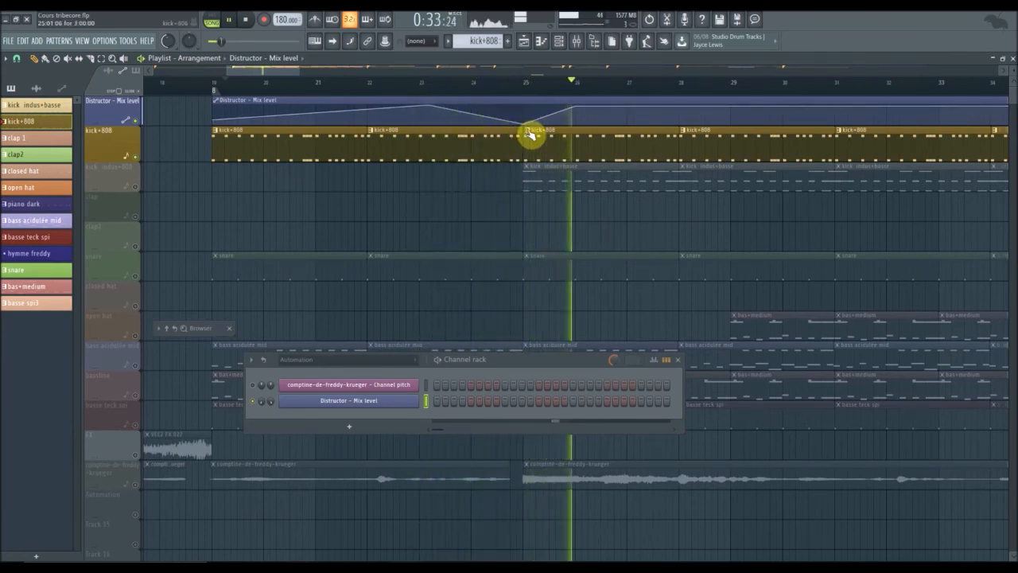
pyautogui.press('space')
# Replay the soloed kick from bar 19 and lower the Mix level automation point near bar 23 almost to the minimum
pyautogui.moveTo(269, 73); pyautogui.dragTo(479, 100)
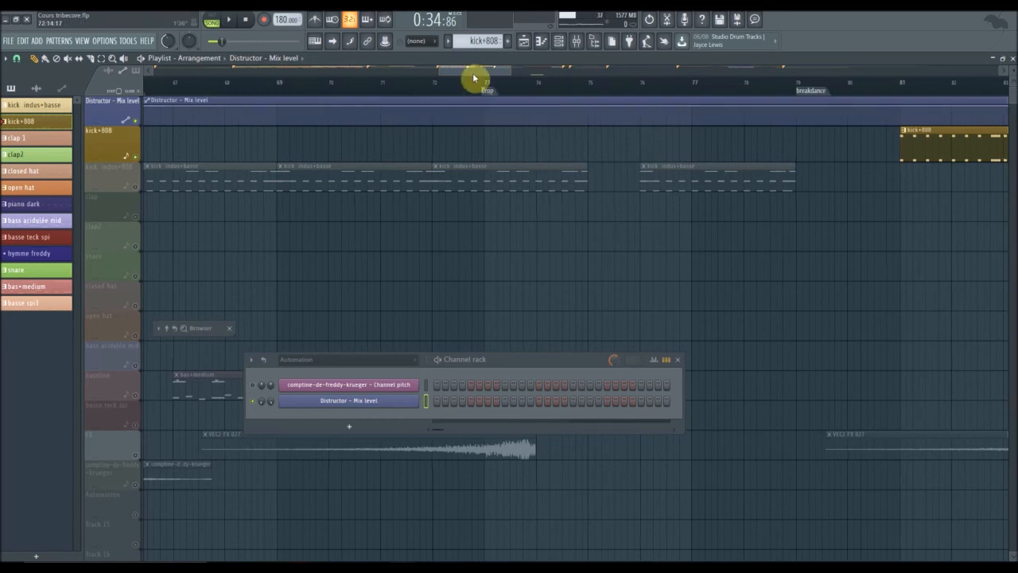
pyautogui.moveTo(469, 75); pyautogui.dragTo(284, 50)
pyautogui.moveTo(202, 48); pyautogui.dragTo(320, 79)
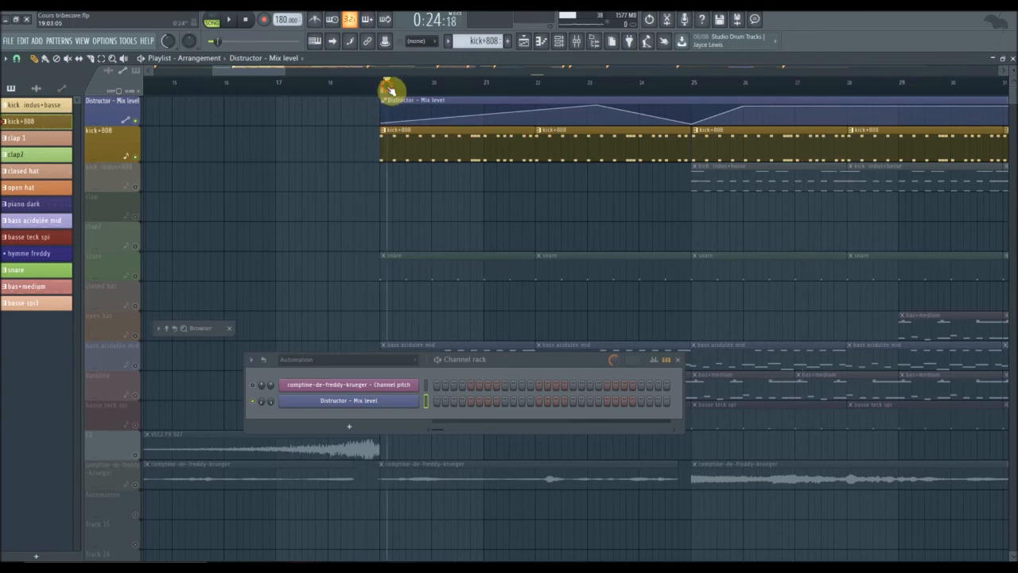
pyautogui.press('space')
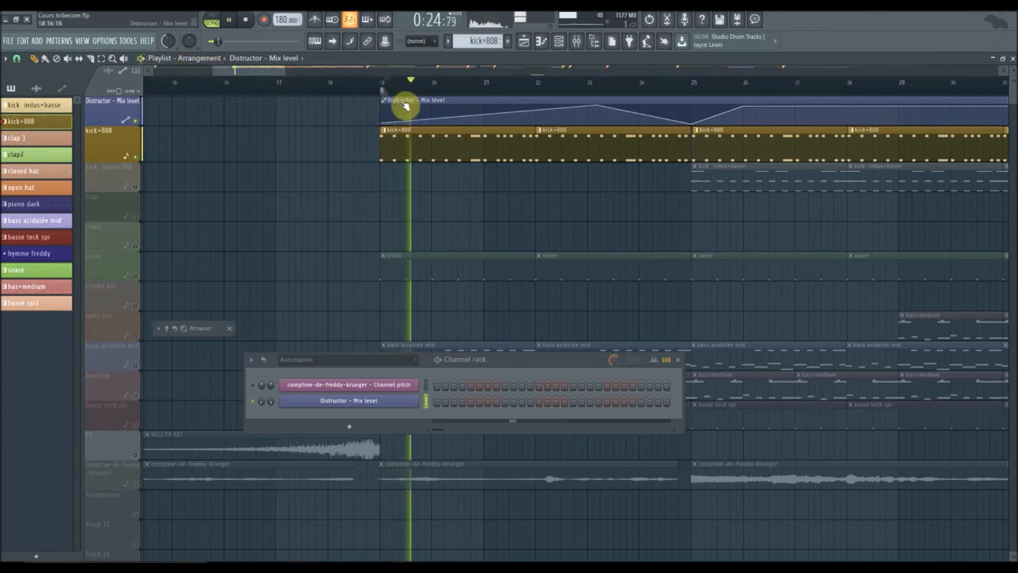
pyautogui.moveTo(597, 109); pyautogui.dragTo(602, 121)
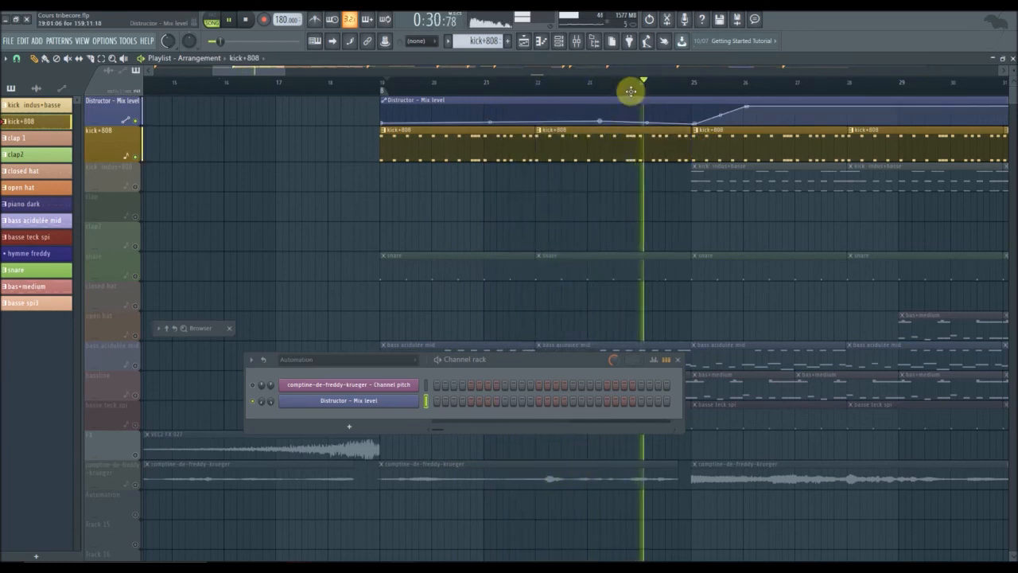
# Listen to the soloed kick+808 clips across the Mix level automation's rise between bars 25 and 26
pyautogui.hscroll(-1, 626, 79)
pyautogui.scroll(5, 645, 95)
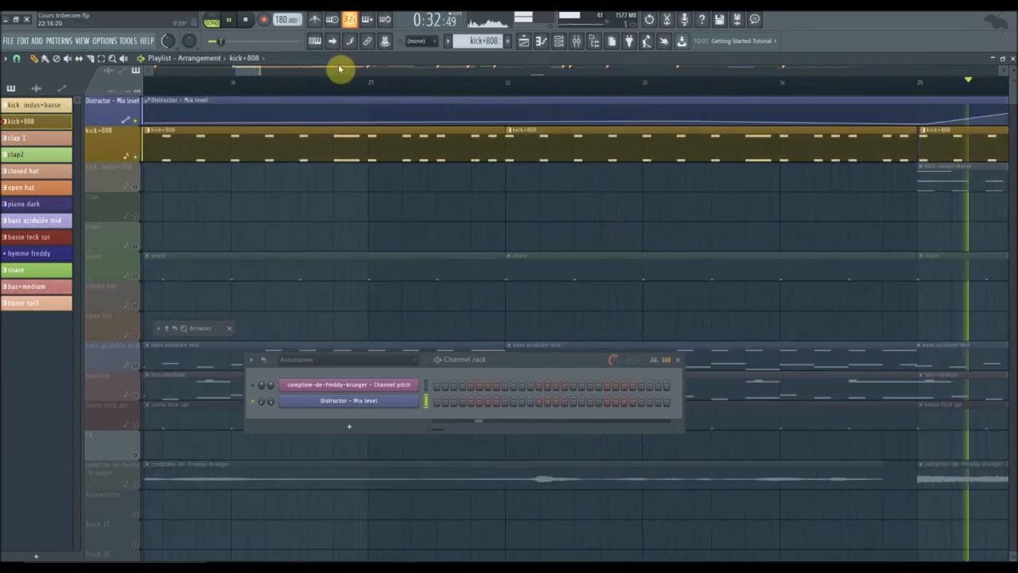
pyautogui.scroll(-3, 414, 94)
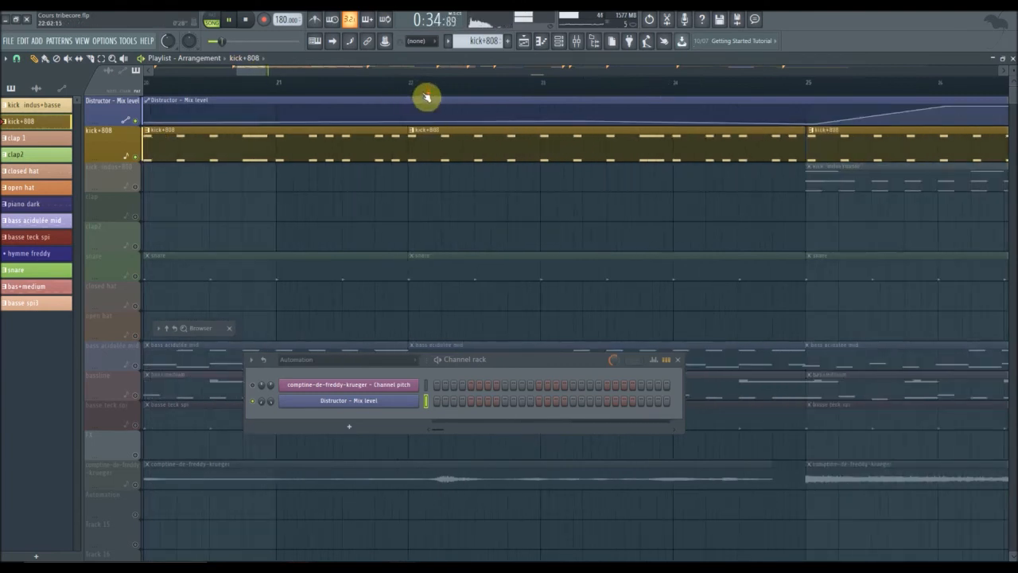
pyautogui.moveTo(425, 139); pyautogui.dragTo(430, 141)
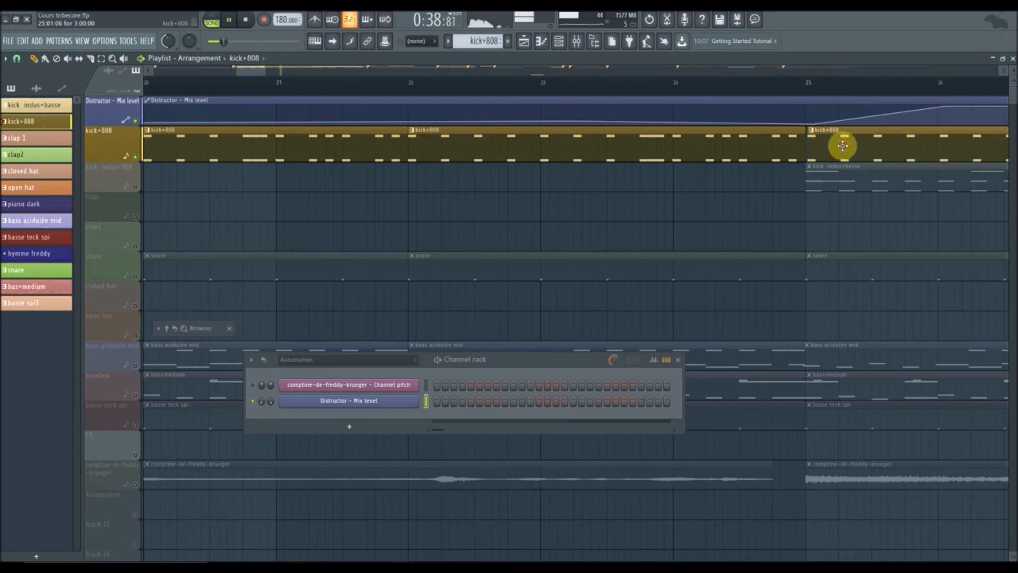
pyautogui.scroll(-3, 293, 85)
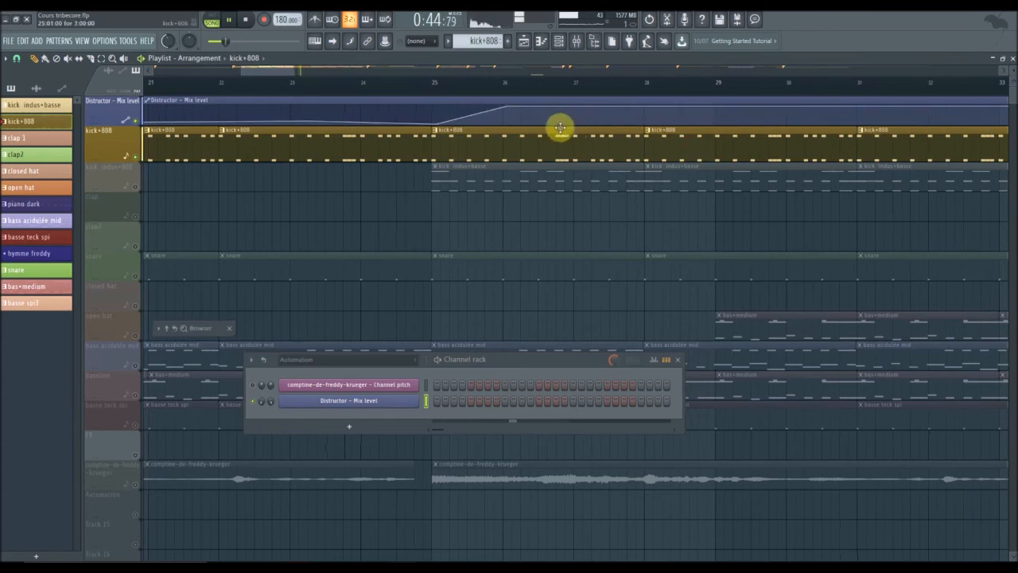
# Unsolo the kick so all playlist tracks are enabled, and play the full arrangement from about bar 21
pyautogui.keyDown('ctrl'); pyautogui.click(142, 122); pyautogui.keyUp('ctrl')
pyautogui.keyDown('ctrl'); pyautogui.click(142, 122); pyautogui.keyUp('ctrl')
pyautogui.click(153, 84)
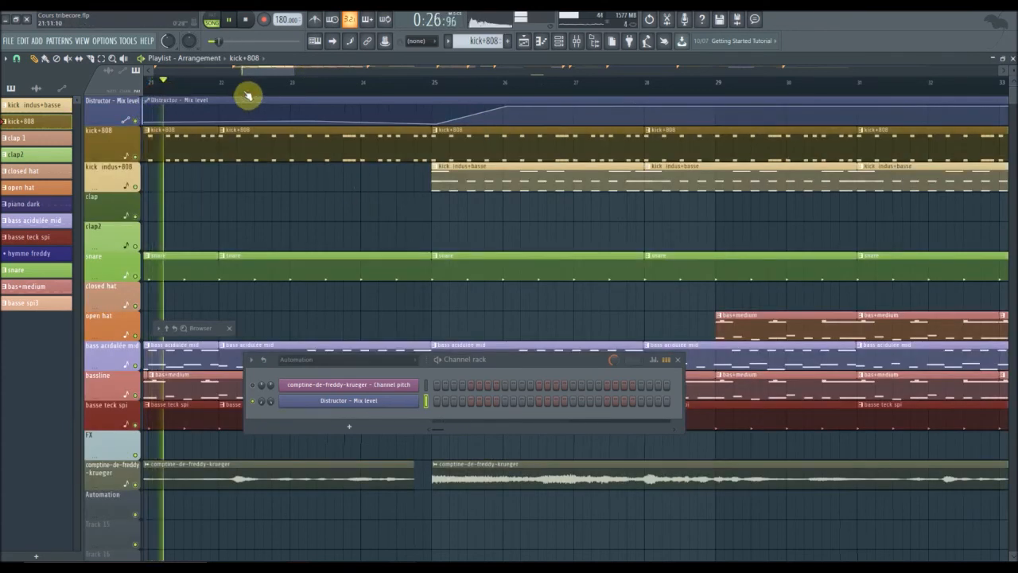
pyautogui.moveTo(264, 71); pyautogui.dragTo(235, 66)
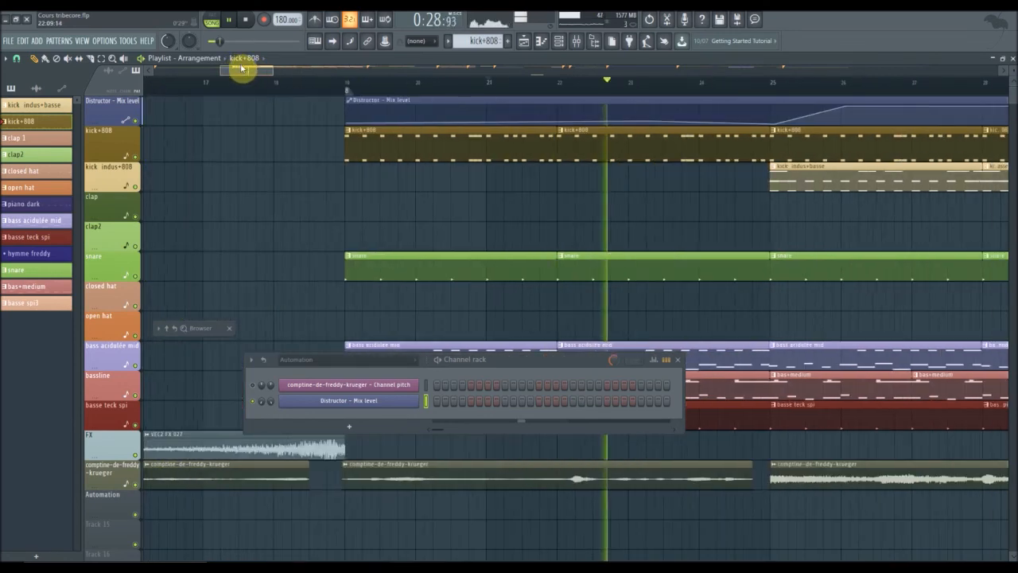
# Check the mixer levels during playback, then close the mixer and replay the arrangement from the start of the intro
pyautogui.click(577, 41)
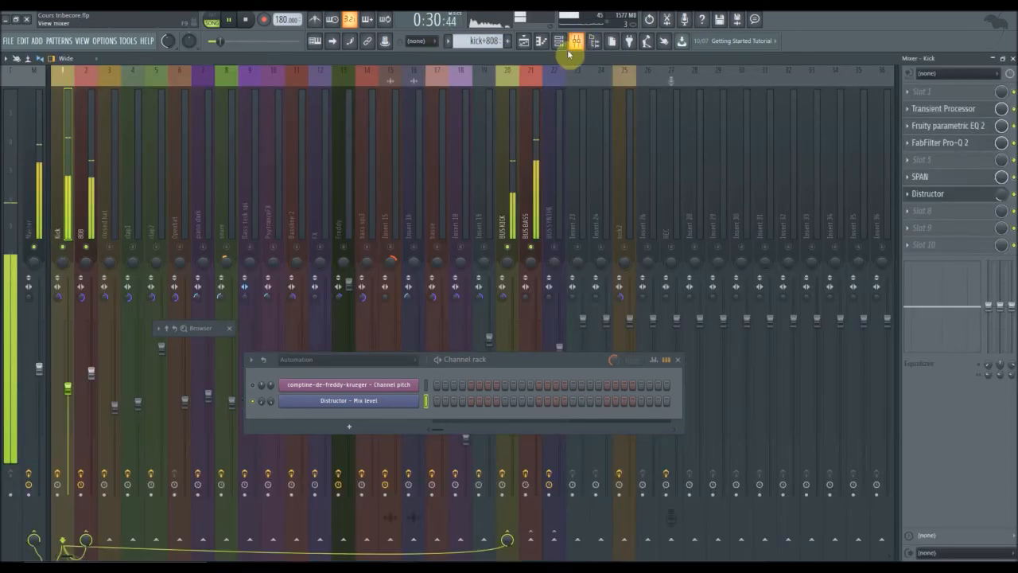
pyautogui.click(1012, 58)
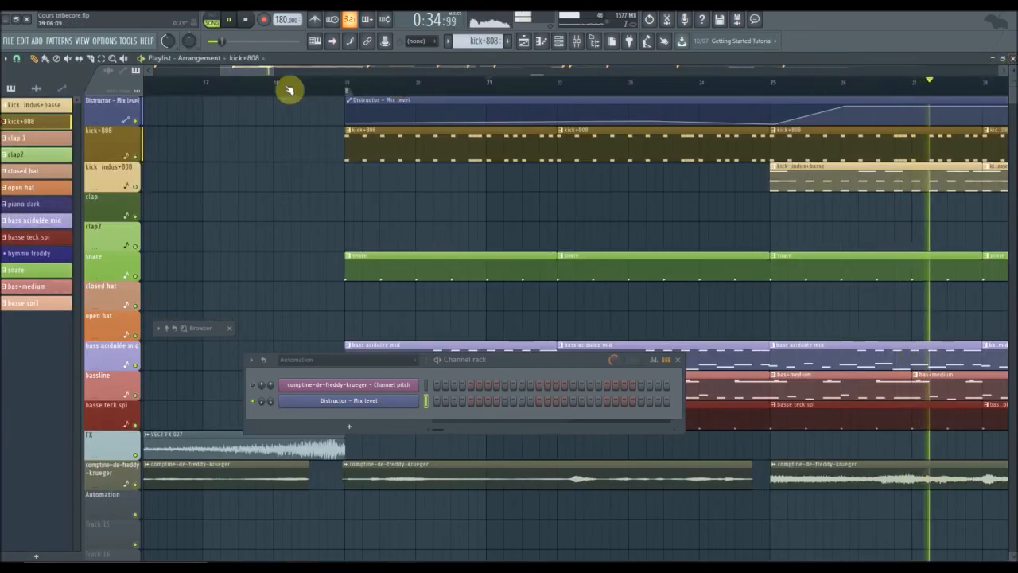
pyautogui.moveTo(254, 72); pyautogui.dragTo(150, 72)
pyautogui.click(176, 89)
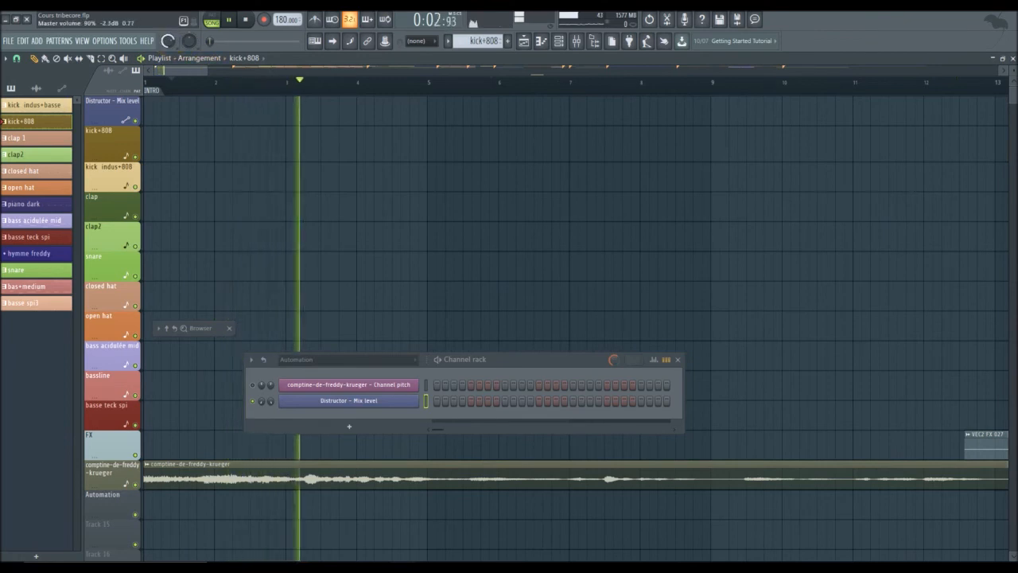
# Show all channels in the channel rack and re-enable every channel by soloing and unsoloing the Kick indus channel
pyautogui.click(413, 360)
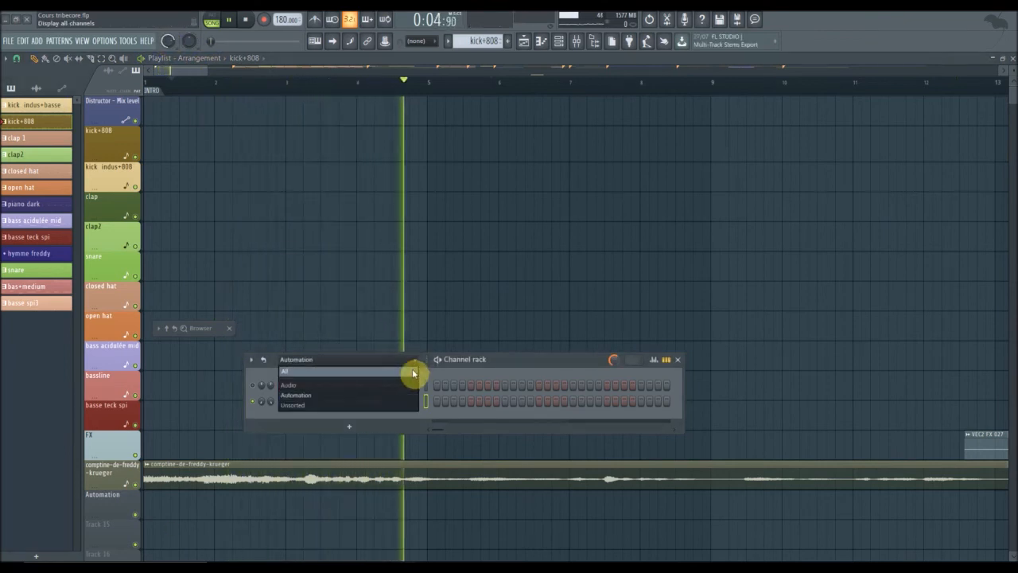
pyautogui.click(413, 371)
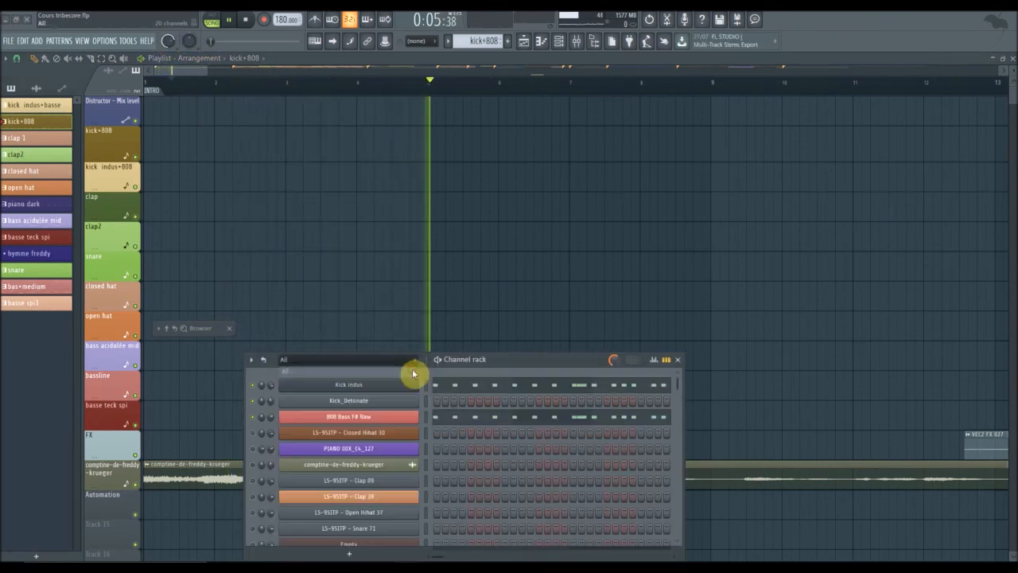
pyautogui.rightClick(253, 387)
pyautogui.click(265, 389)
pyautogui.rightClick(256, 389)
pyautogui.click(265, 392)
# Replay the arrangement from the intro with the channel rack moved out of the way, and stop near bar 11
pyautogui.click(154, 90)
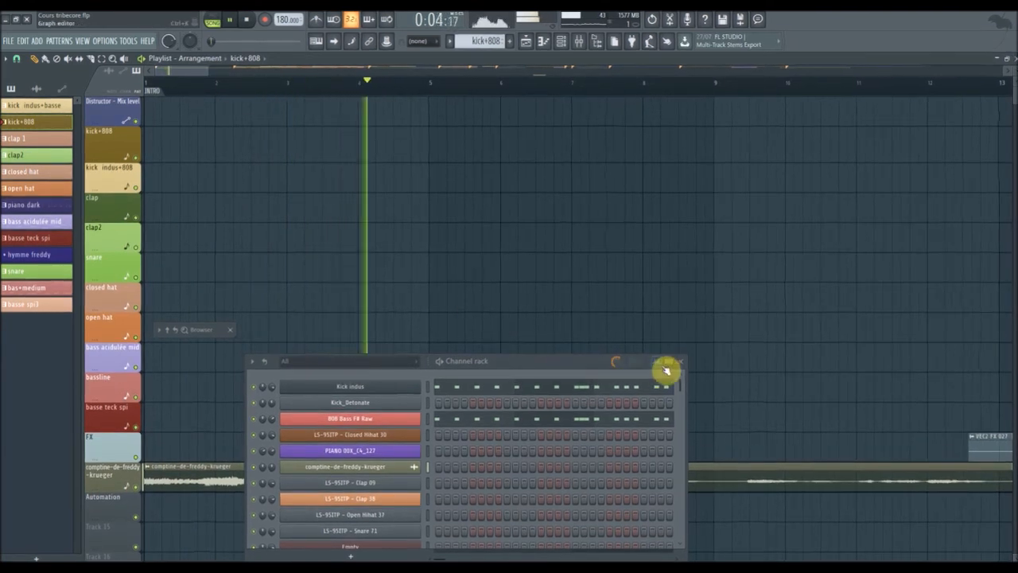
pyautogui.moveTo(511, 364); pyautogui.dragTo(504, 535)
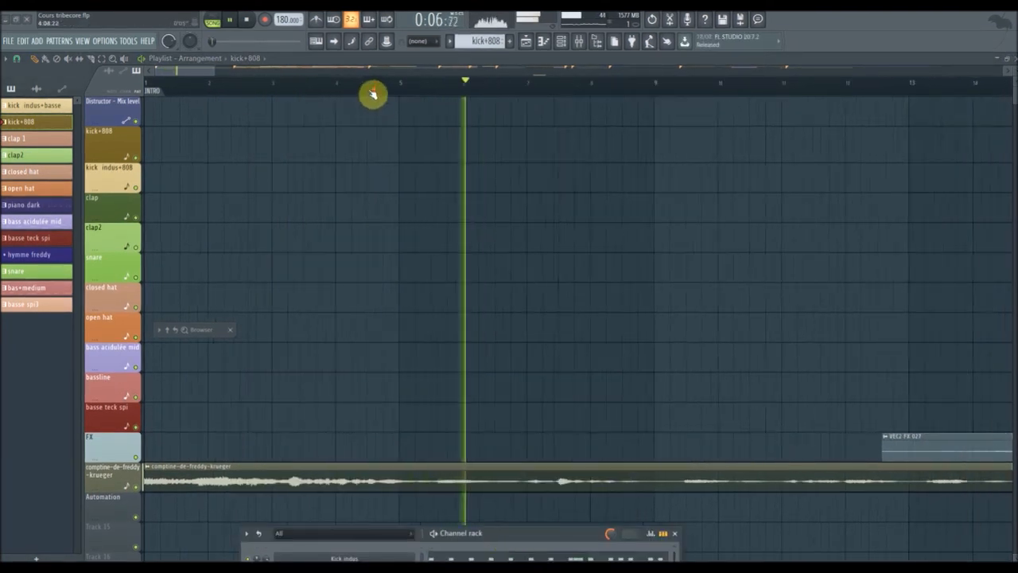
pyautogui.scroll(-3, 371, 93)
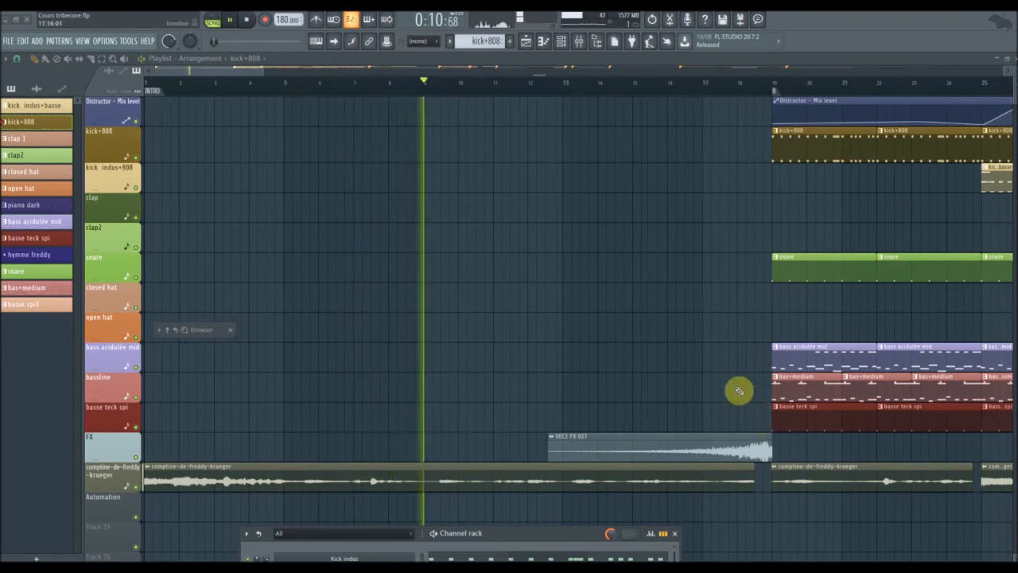
pyautogui.scroll(-5, 736, 387)
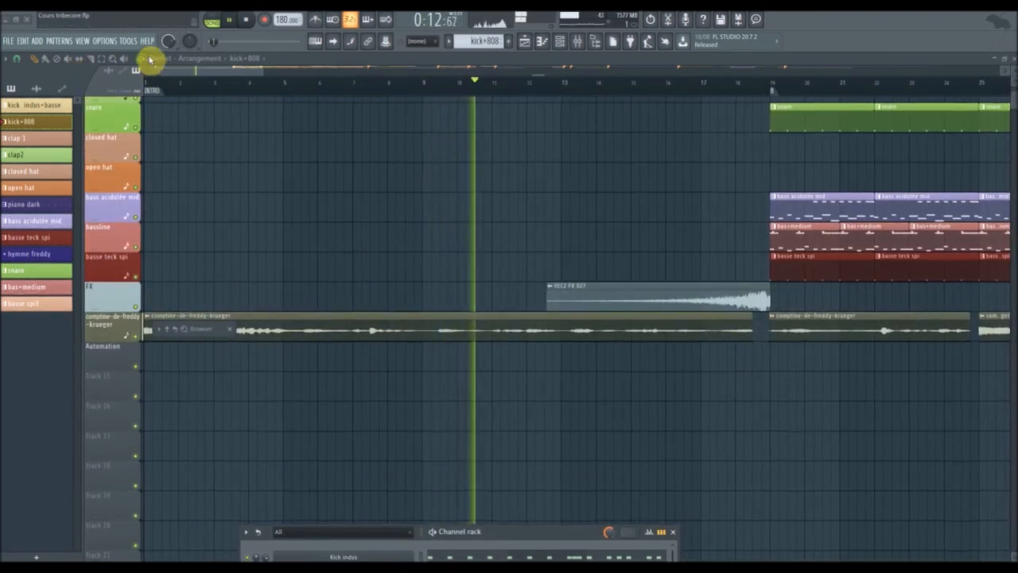
pyautogui.press('space')
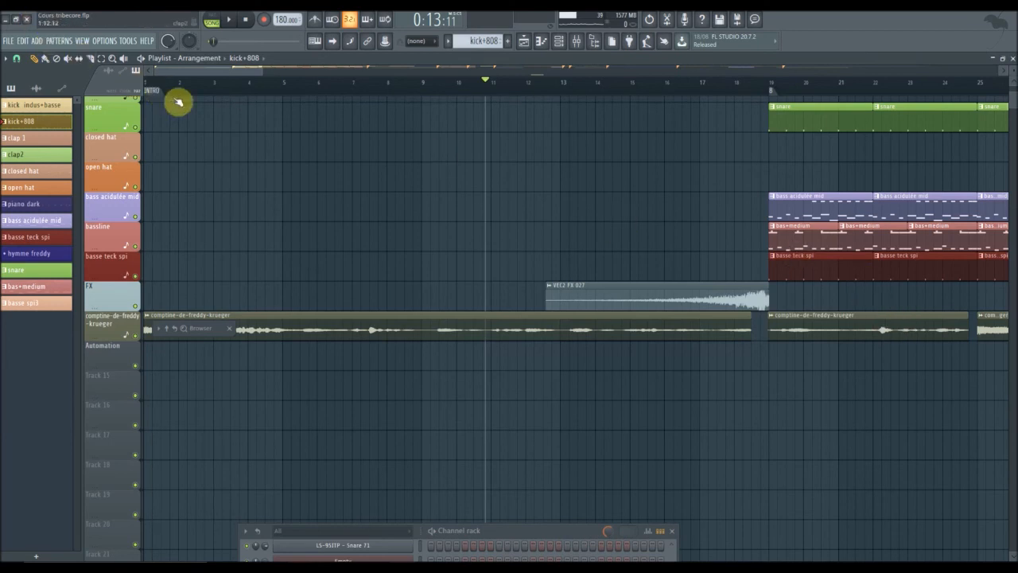
# Select the comptine-de-freddy-krueger clip at bar 19 and listen to the end of the intro up to about bar 17
pyautogui.moveTo(192, 77); pyautogui.dragTo(213, 76)
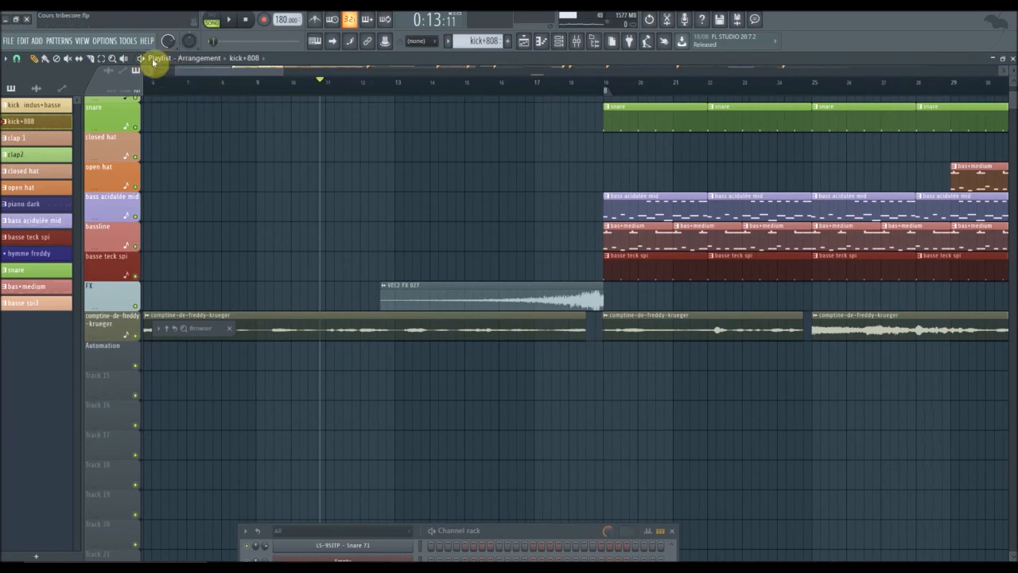
pyautogui.moveTo(266, 74); pyautogui.dragTo(279, 89)
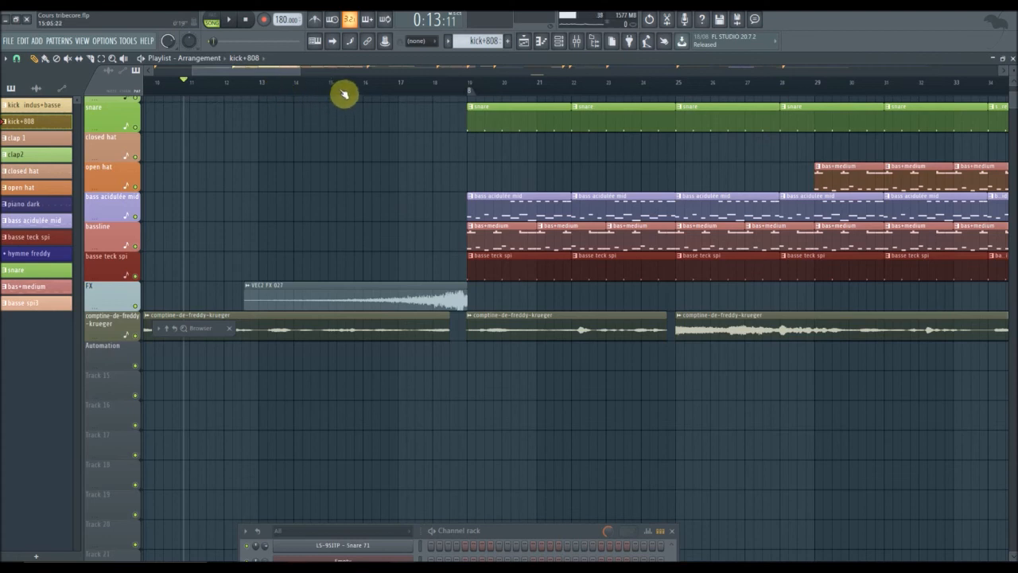
pyautogui.click(479, 332)
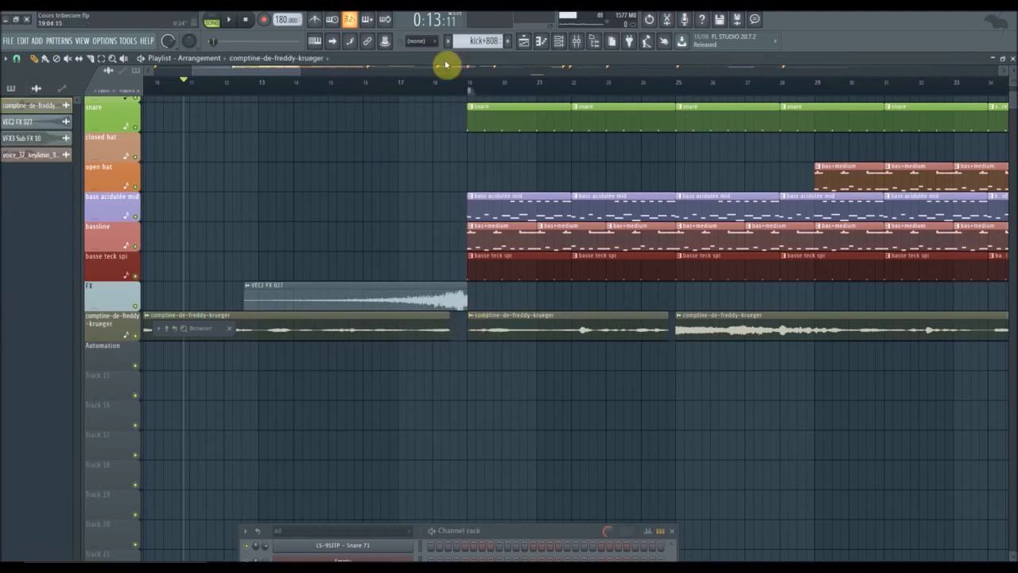
pyautogui.click(148, 62)
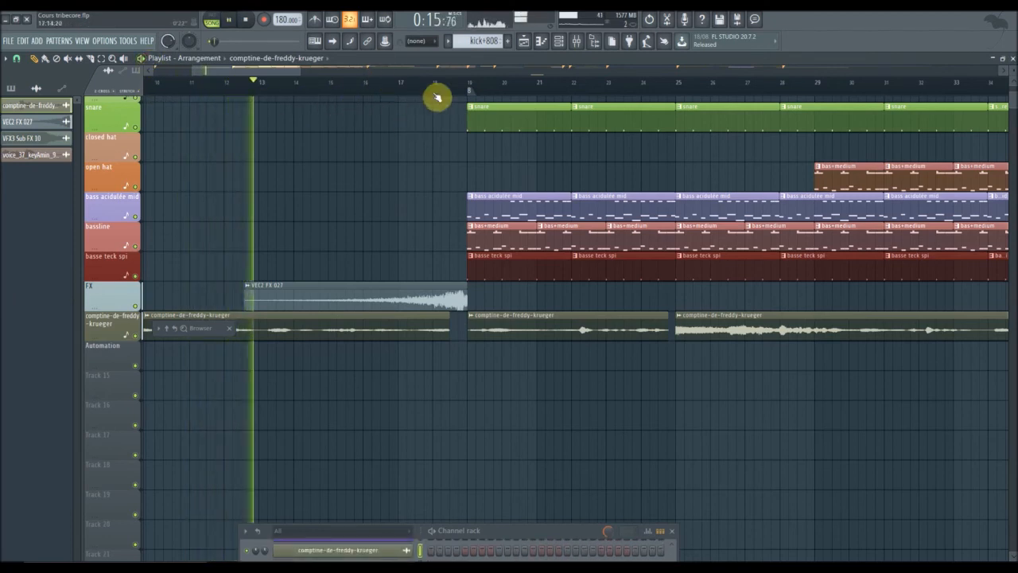
pyautogui.moveTo(273, 74); pyautogui.dragTo(295, 85)
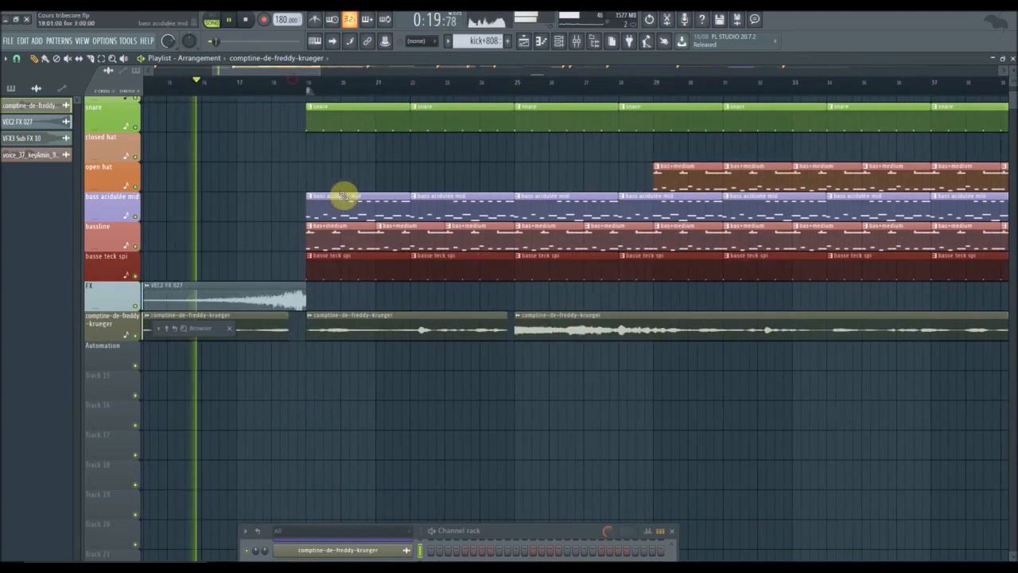
pyautogui.press('space')
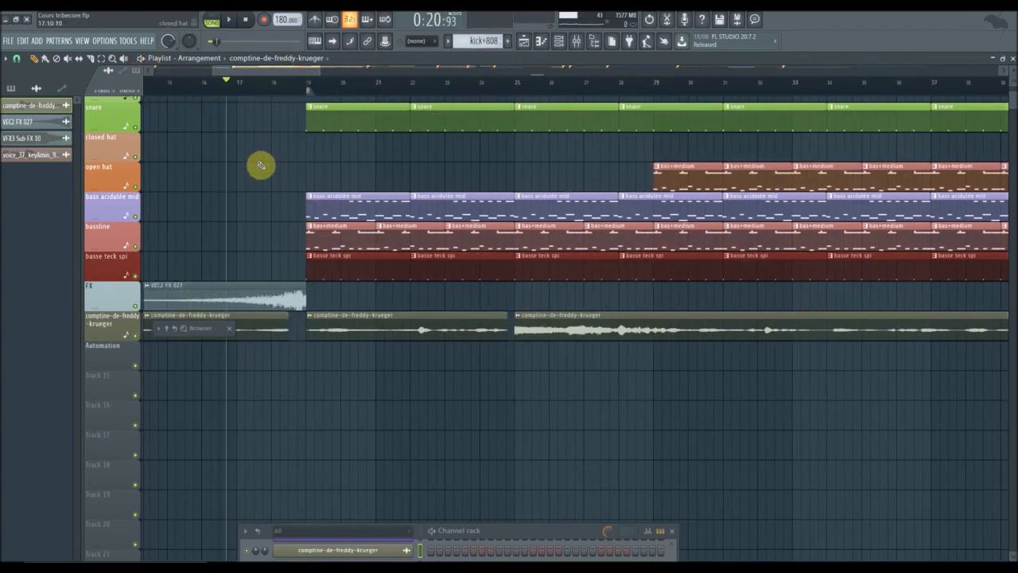
pyautogui.click(141, 59)
pyautogui.click(141, 59)
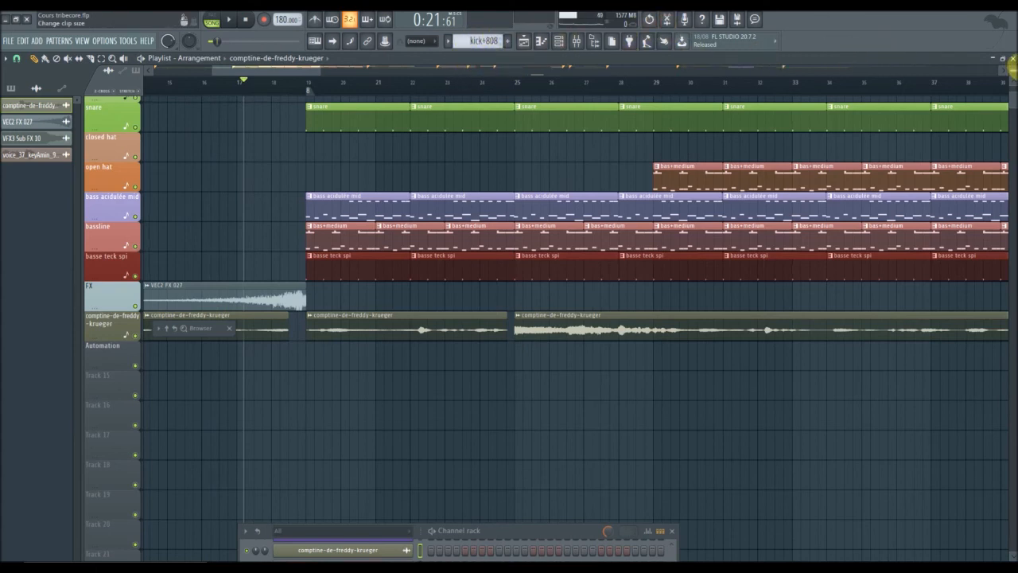
# Close the playlist and move the channel rack to the middle of the workspace
pyautogui.click(1011, 60)
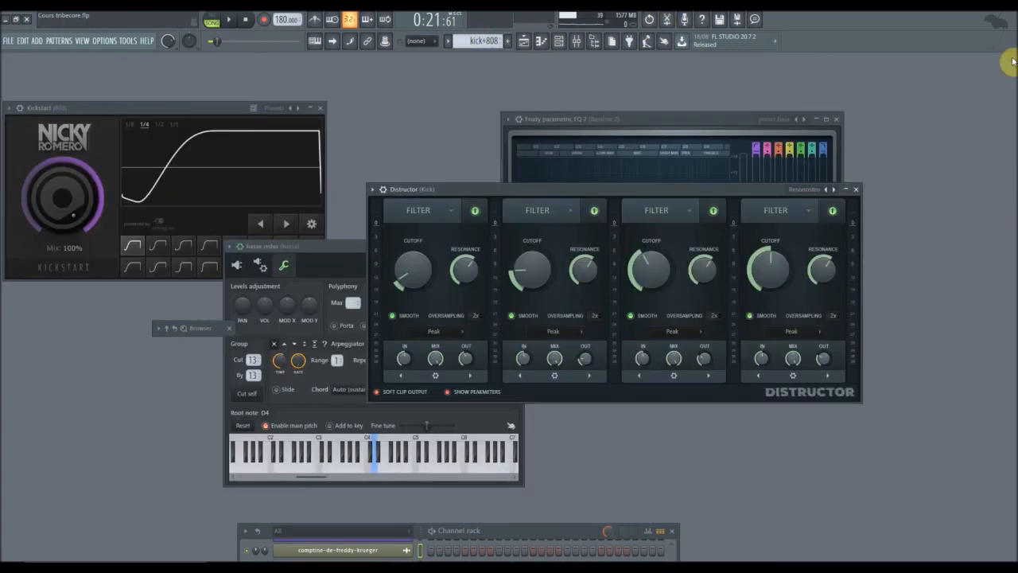
pyautogui.click(544, 43)
pyautogui.click(544, 42)
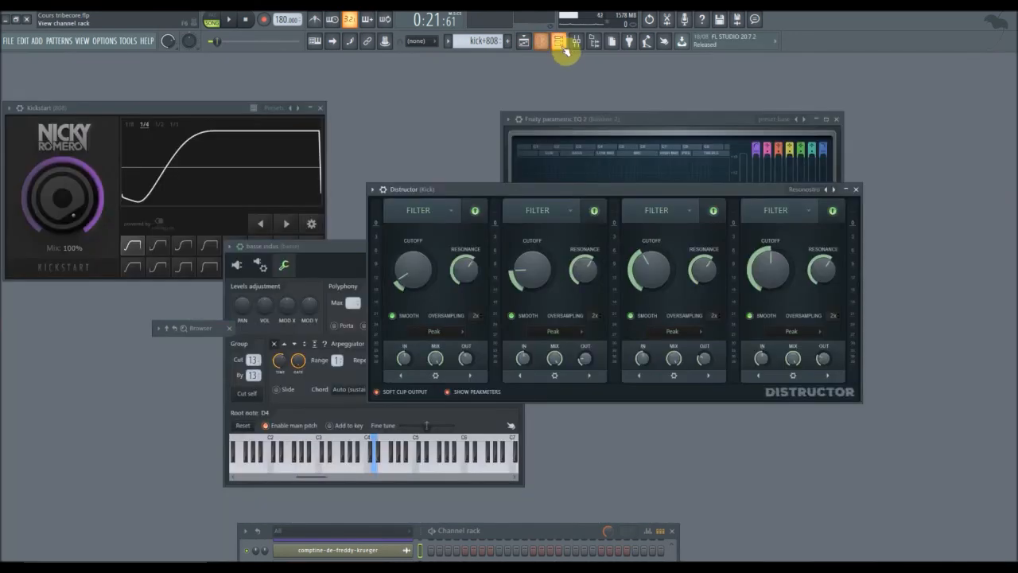
pyautogui.click(561, 44)
pyautogui.click(561, 44)
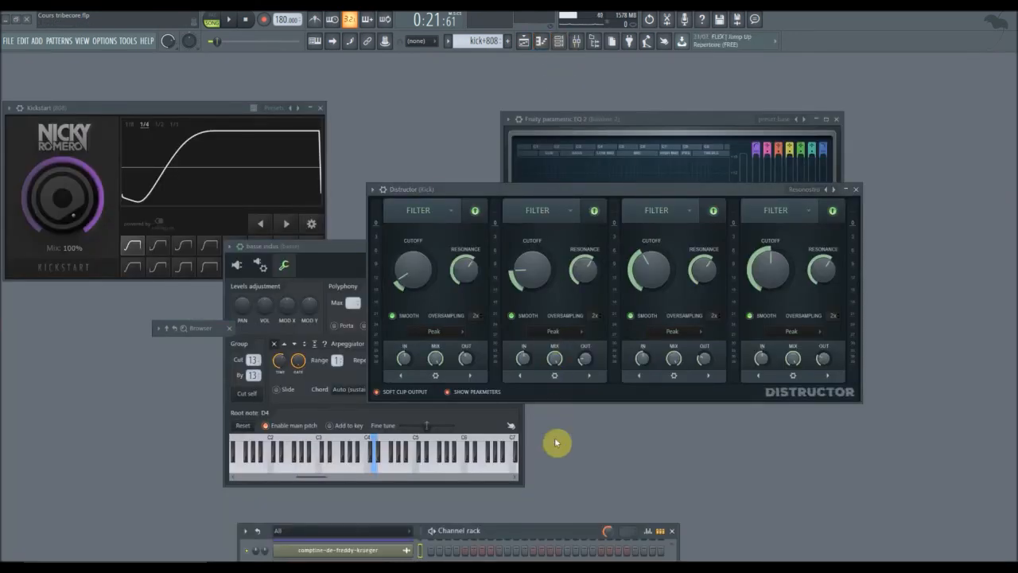
pyautogui.moveTo(545, 533); pyautogui.dragTo(575, 175)
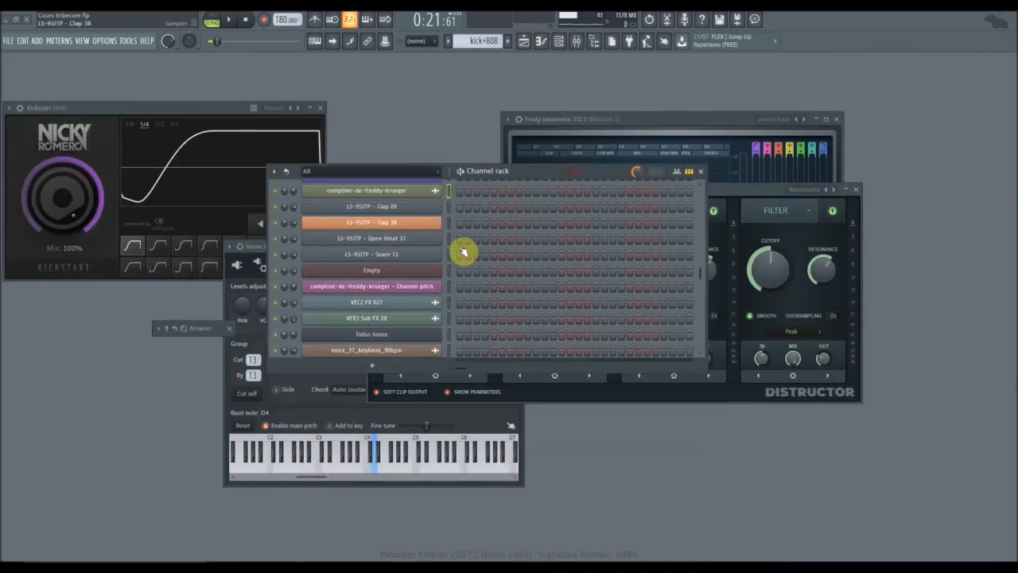
# Filter the channel rack to the Automation group, switch it back to all channels, and reopen the playlist
pyautogui.click(411, 172)
pyautogui.click(414, 189)
pyautogui.click(442, 176)
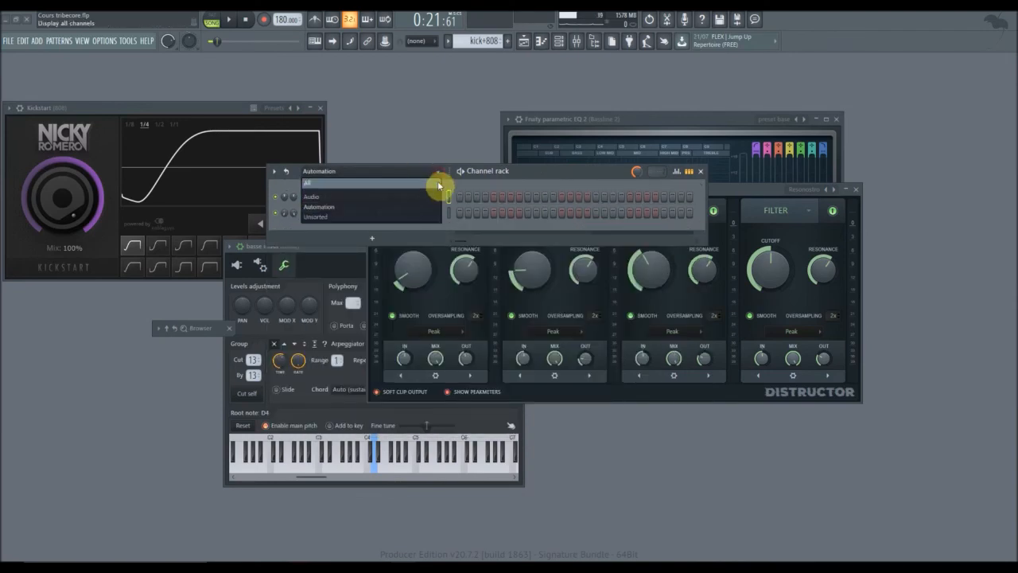
pyautogui.click(426, 185)
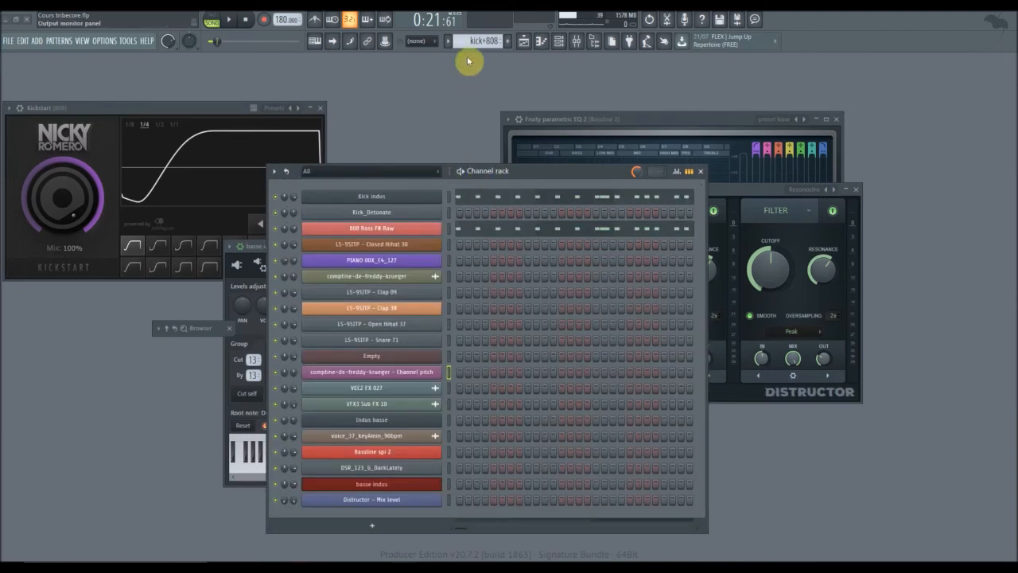
pyautogui.click(524, 44)
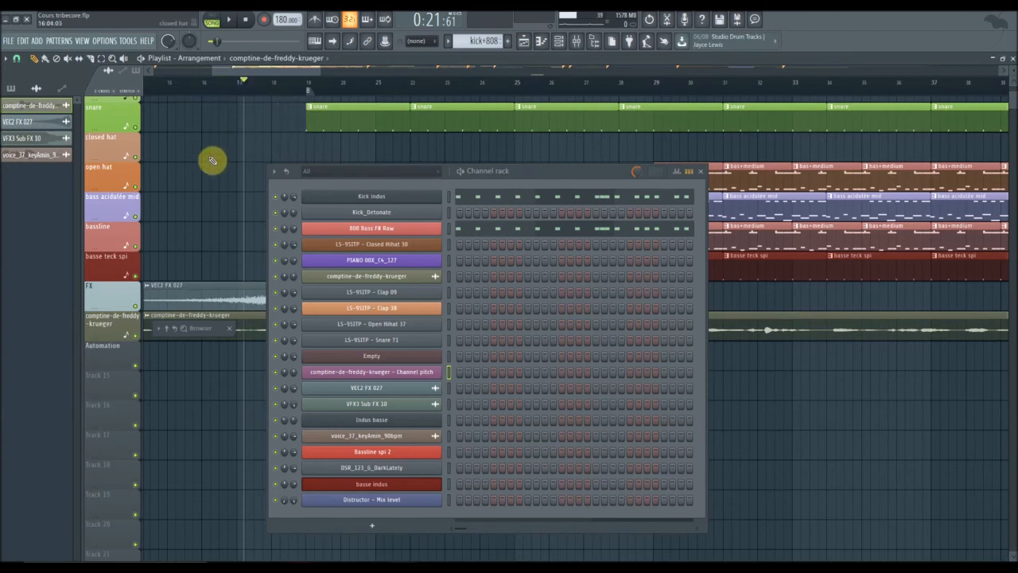
# Play through the drop at bar 19 with the channel rack lowered, and replay it from just before bar 17
pyautogui.click(142, 62)
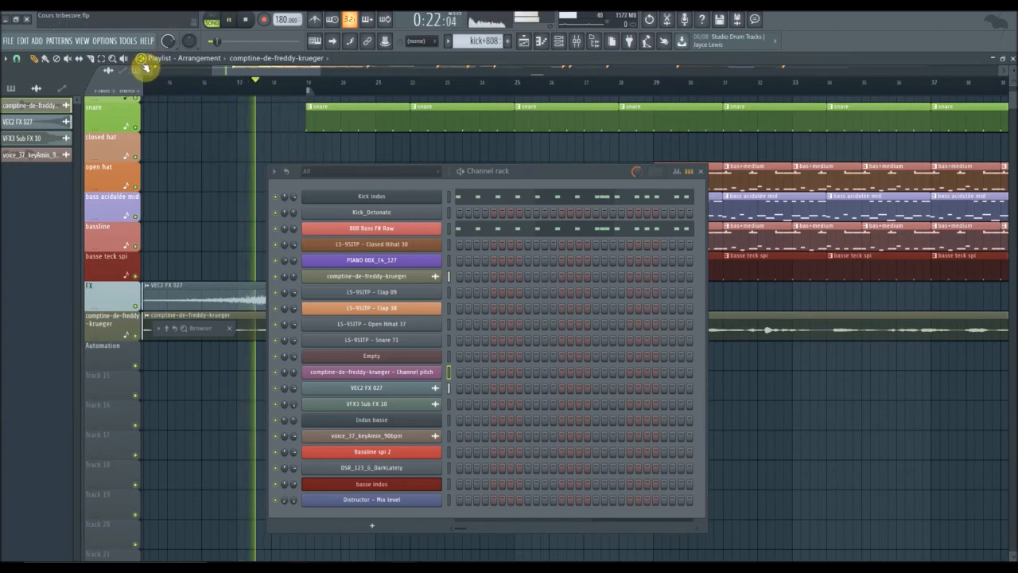
pyautogui.moveTo(609, 173); pyautogui.dragTo(619, 418)
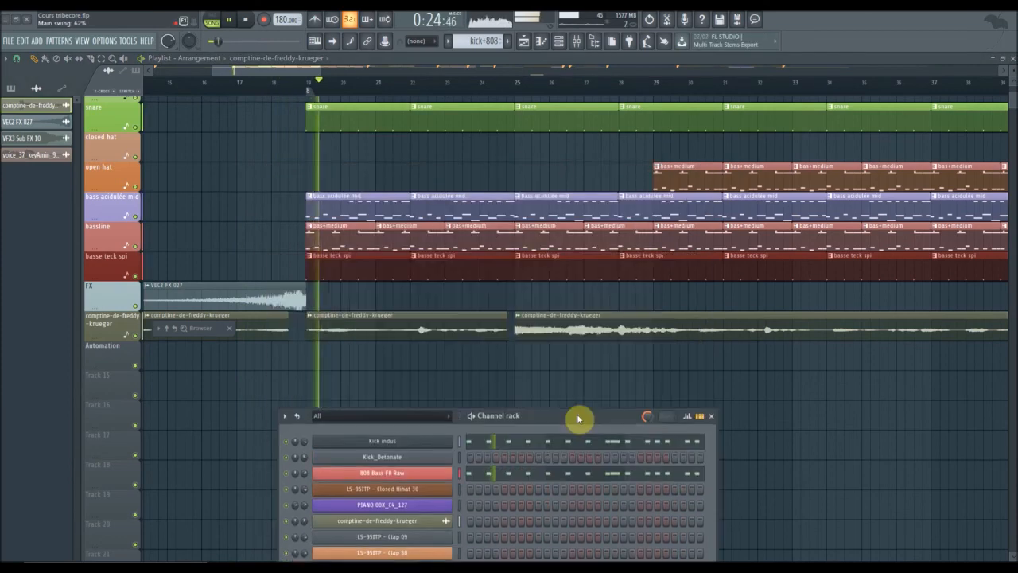
pyautogui.click(144, 62)
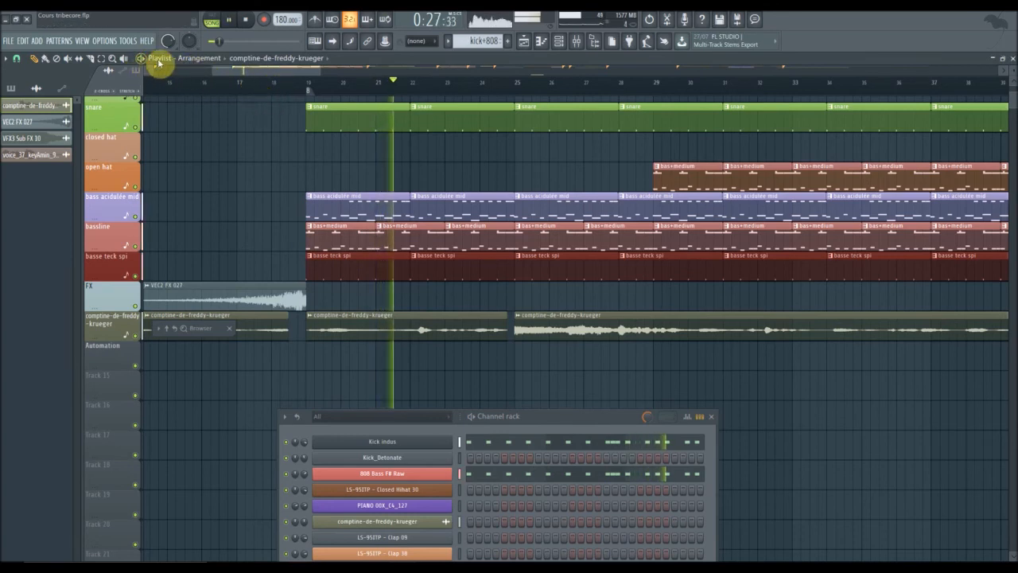
pyautogui.click(228, 85)
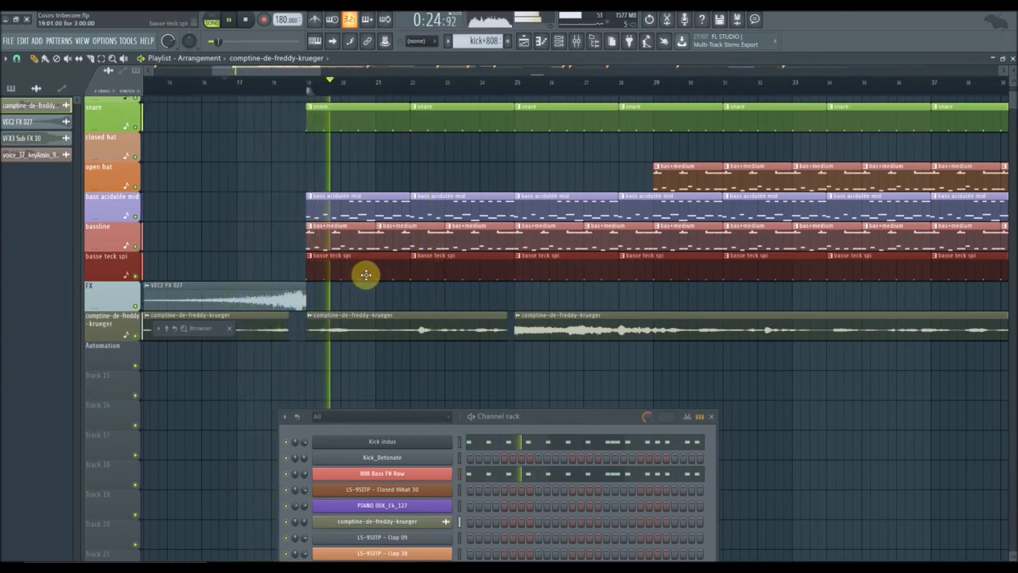
# Mute and restore the bassline track for comparison, and mute the basse teck spi track
pyautogui.click(136, 246)
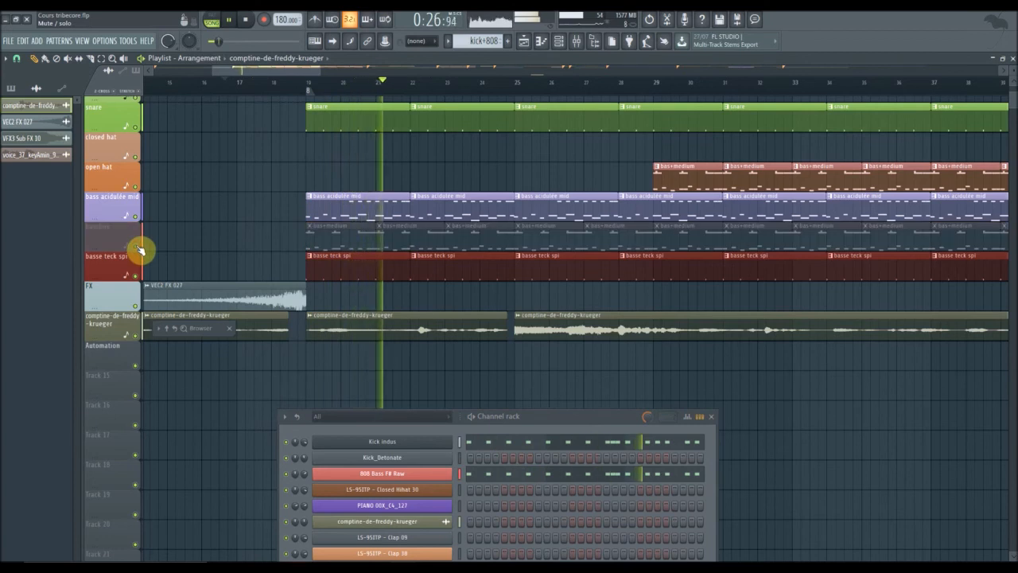
pyautogui.click(139, 249)
pyautogui.click(144, 279)
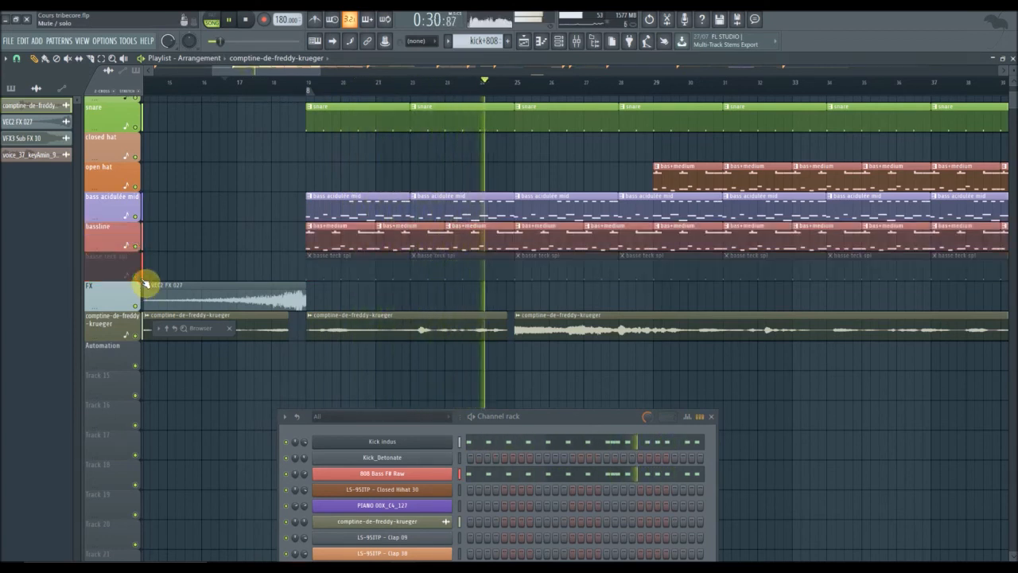
# Delete the bas+medium clips on the open hat track from bar 29 up to bar 41
pyautogui.moveTo(700, 167); pyautogui.dragTo(990, 167)
pyautogui.rightClick(990, 168)
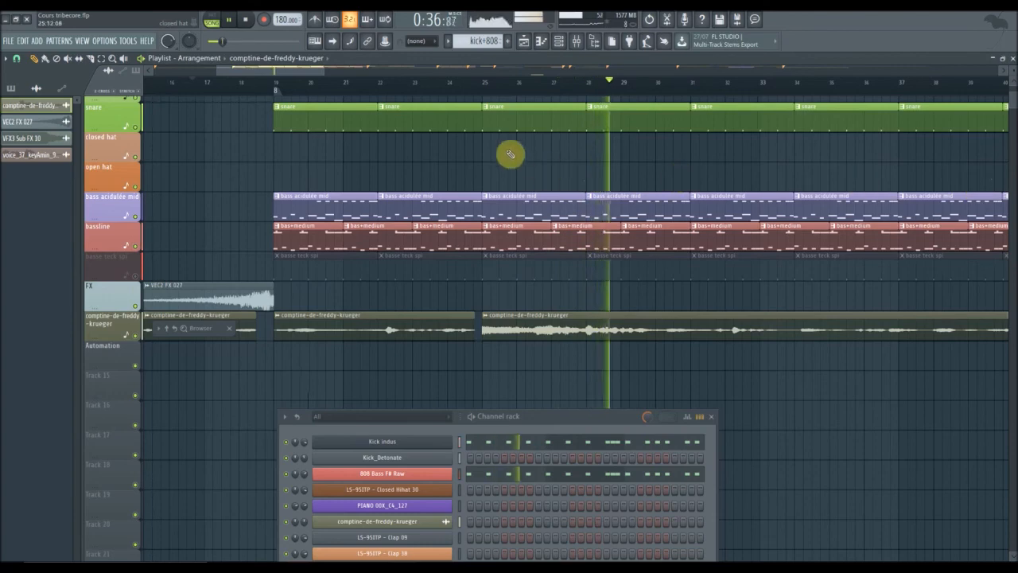
# Lower the Distructor Mix level automation points near bars 26 and 23 to flatten the start of the curve
pyautogui.scroll(5, 509, 151)
pyautogui.moveTo(519, 123)
pyautogui.mouseDown()
pyautogui.moveTo(520, 106)
pyautogui.moveTo(539, 127)
pyautogui.mouseUp()
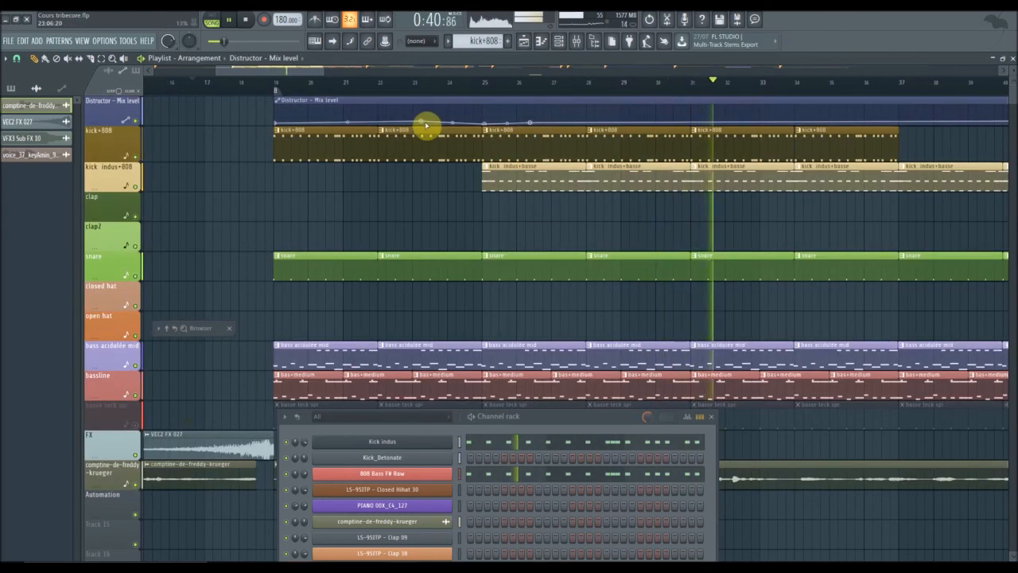
pyautogui.moveTo(426, 122); pyautogui.dragTo(423, 126)
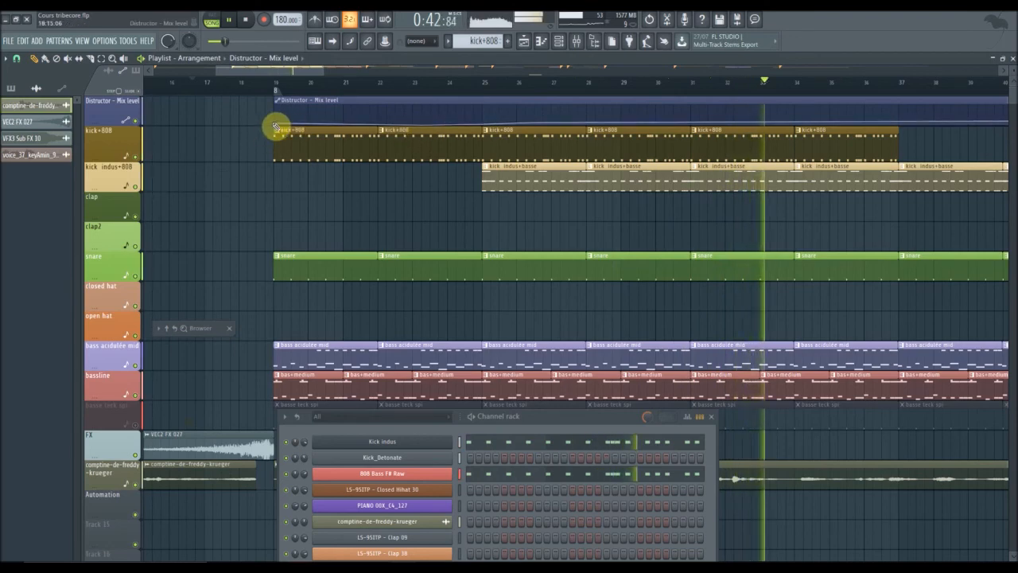
# Delete the kick indus+basse clips on the kick indus+808 track from bar 25 up to bar 43
pyautogui.moveTo(289, 77); pyautogui.dragTo(343, 82)
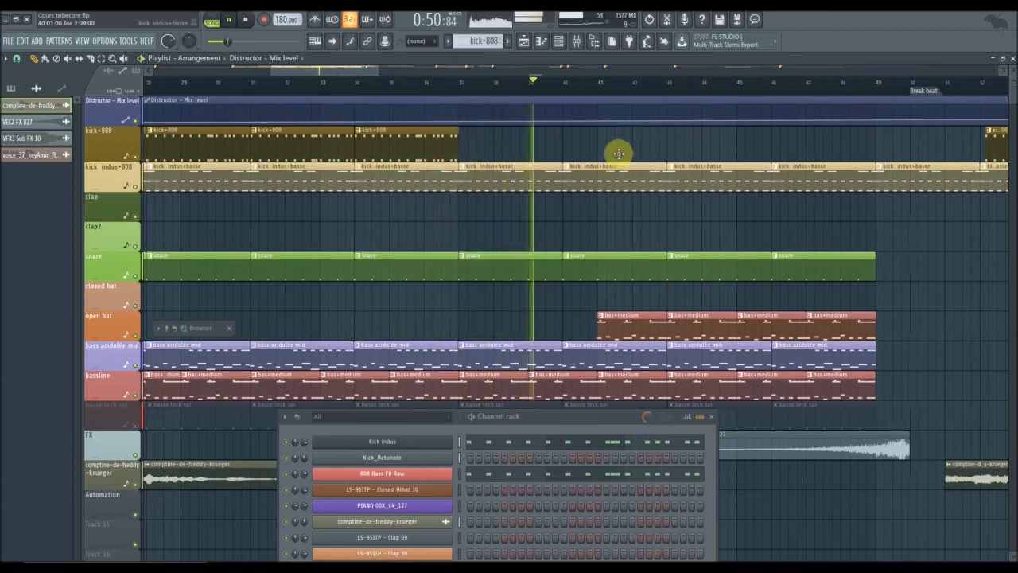
pyautogui.scroll(-2, 757, 87)
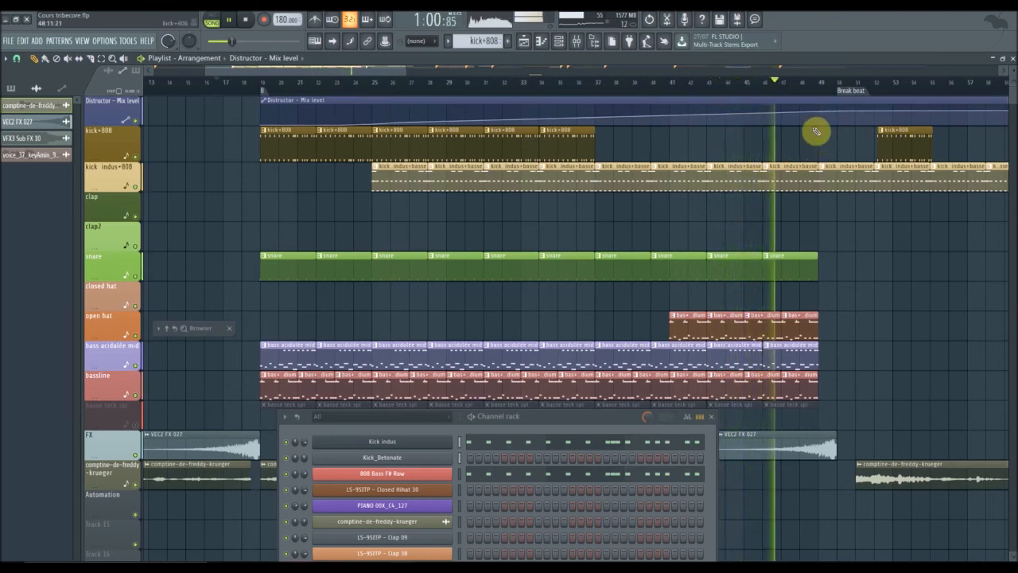
pyautogui.scroll(3, 789, 94)
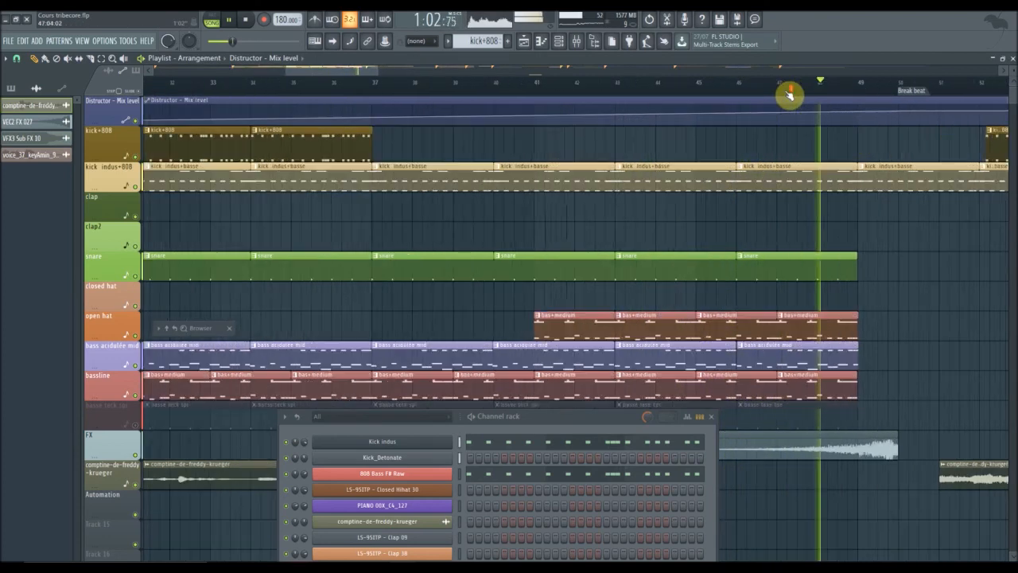
pyautogui.scroll(-2, 789, 93)
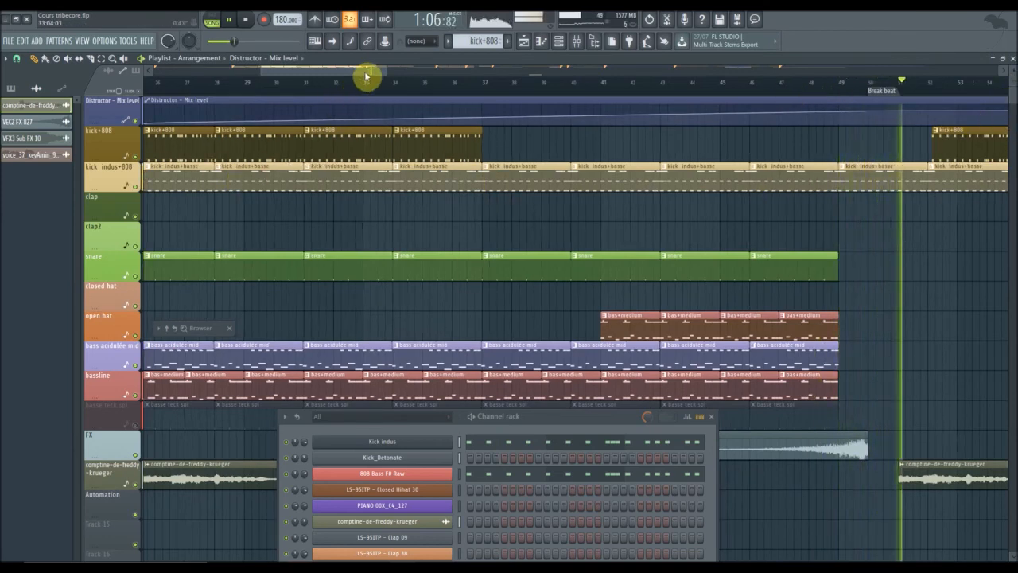
pyautogui.moveTo(367, 77); pyautogui.dragTo(305, 75)
pyautogui.moveTo(485, 182); pyautogui.dragTo(963, 180)
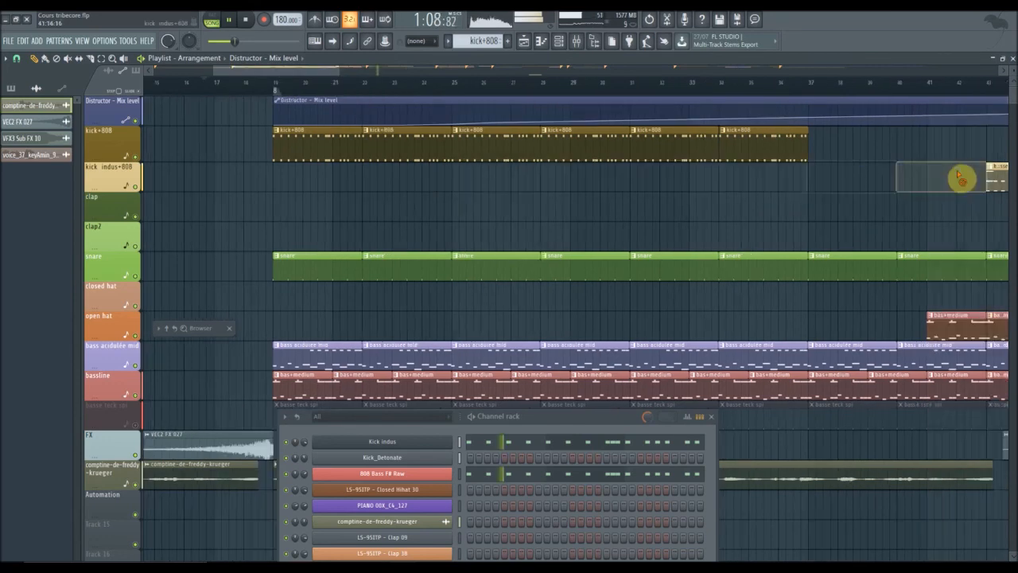
# Continue the kick+808 track with additional kick+808 clips starting at bars 37, 40 and 43
pyautogui.scroll(2, 681, 82)
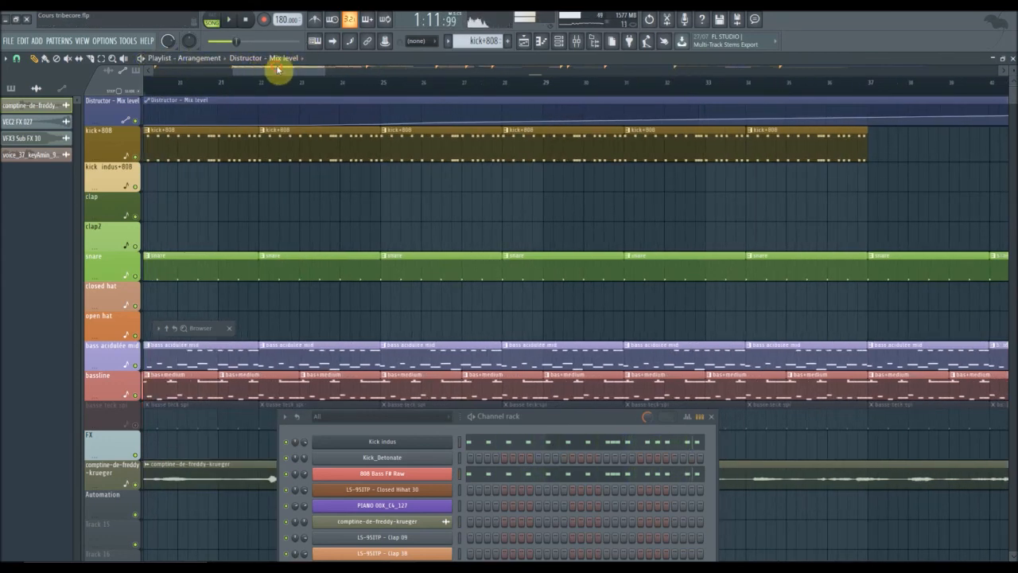
pyautogui.moveTo(278, 70); pyautogui.dragTo(323, 83)
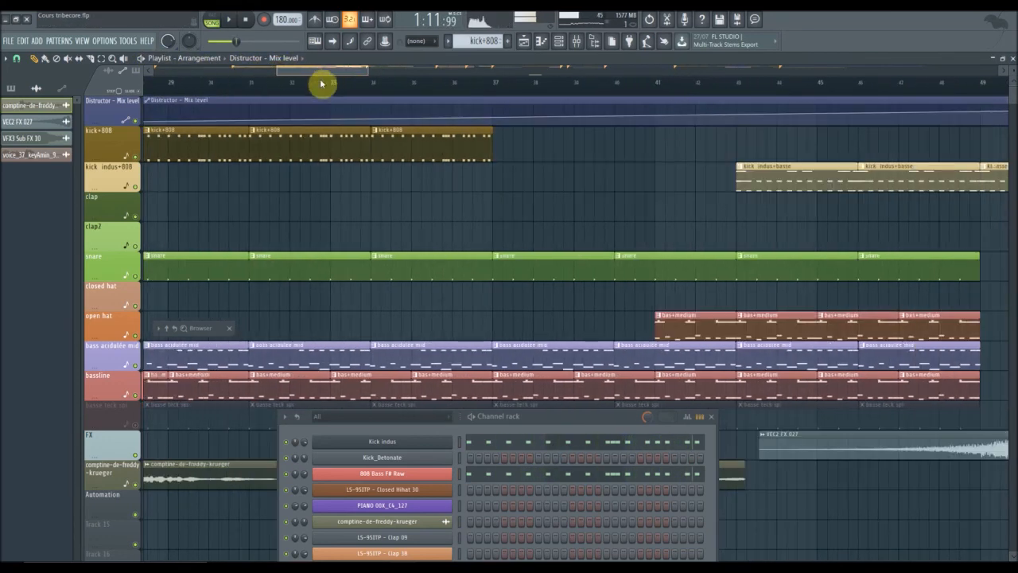
pyautogui.click(381, 140)
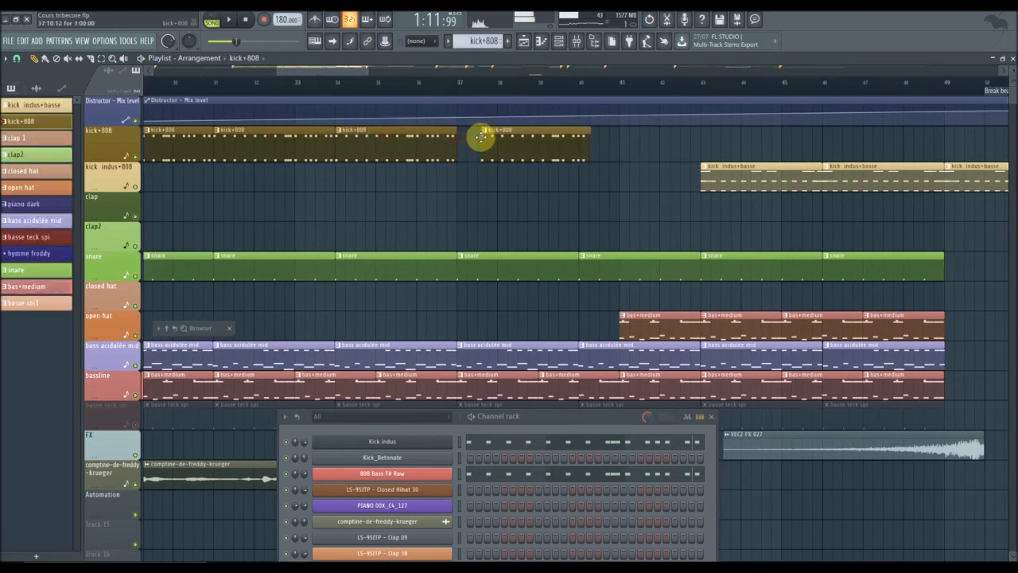
pyautogui.moveTo(481, 137)
pyautogui.mouseDown()
pyautogui.moveTo(536, 130)
pyautogui.moveTo(432, 119)
pyautogui.moveTo(468, 130)
pyautogui.mouseUp()
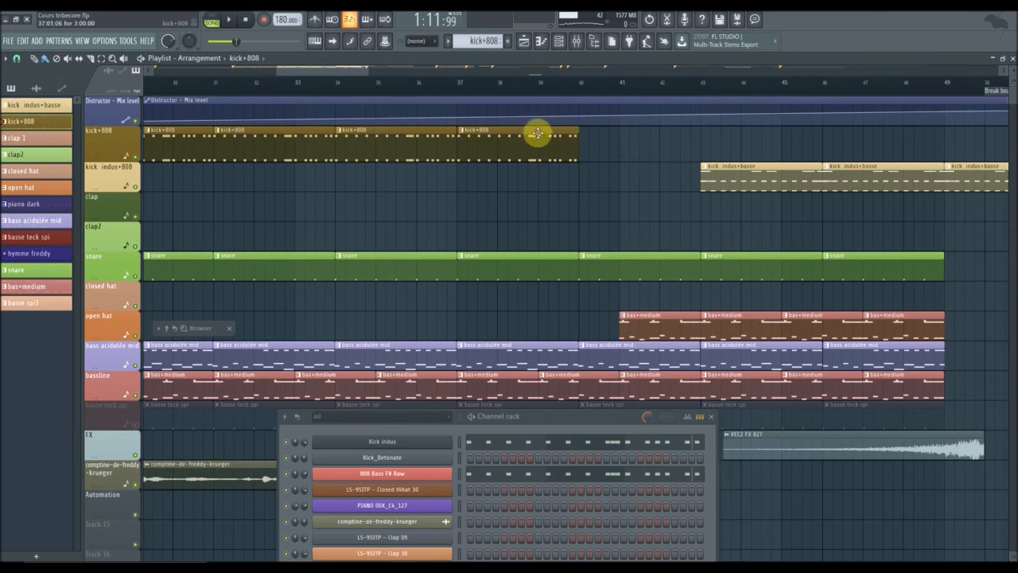
pyautogui.scroll(3, 524, 93)
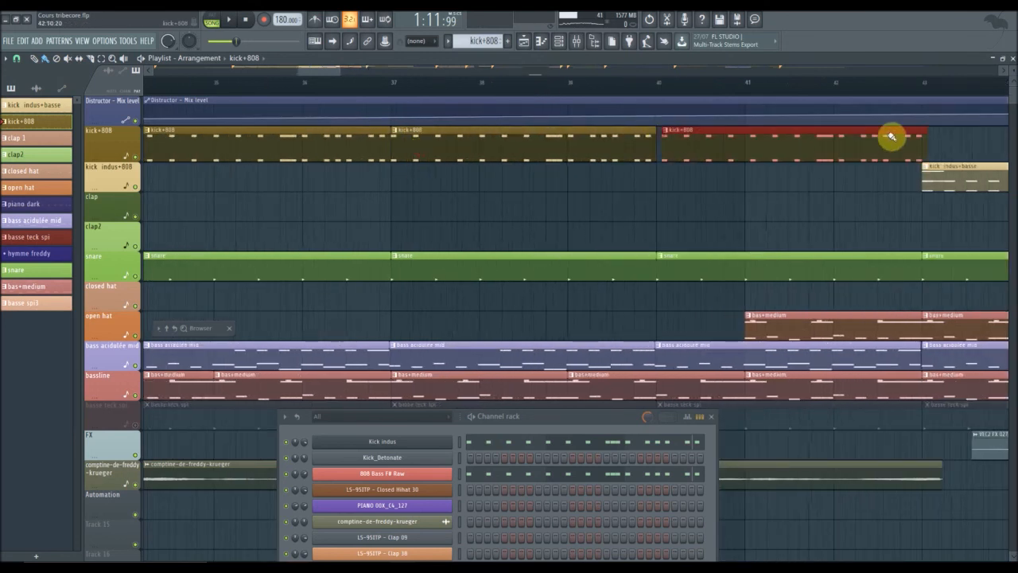
pyautogui.moveTo(891, 136); pyautogui.dragTo(1014, 136)
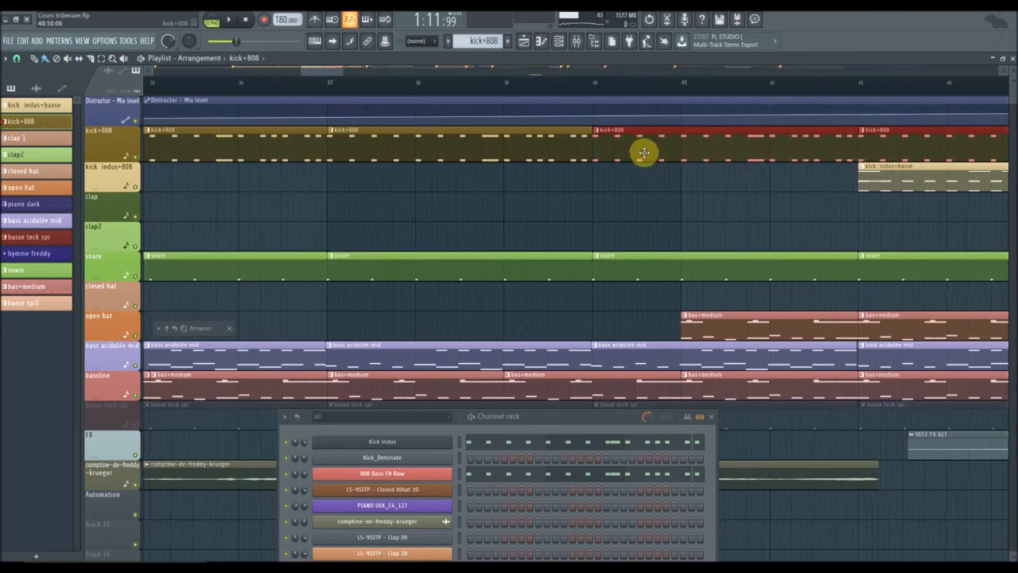
# Play the transition into the drop at bar 19, replay from the intro, and move the channel rack lower to uncover the playlist tracks
pyautogui.moveTo(331, 73); pyautogui.dragTo(252, 70)
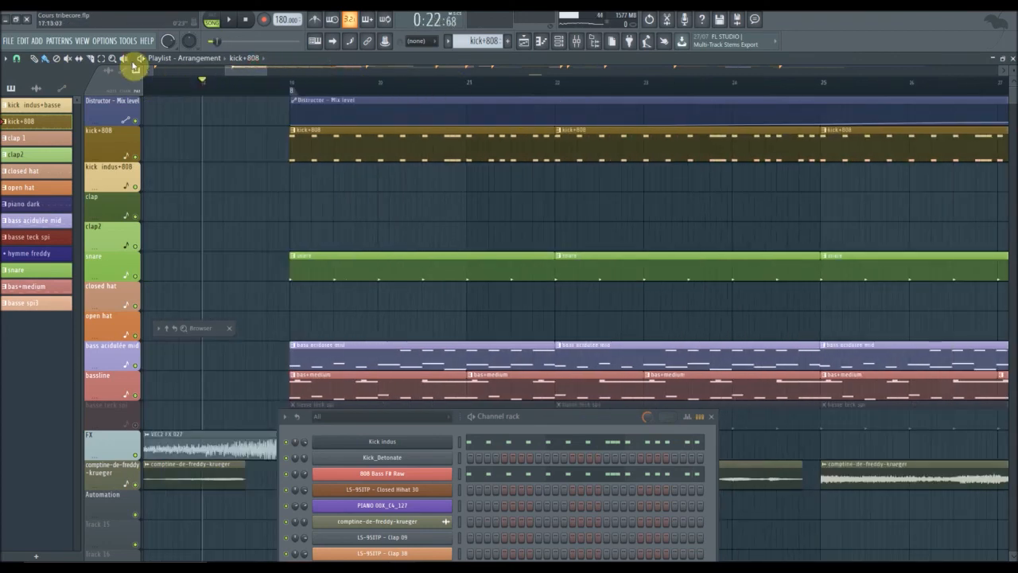
pyautogui.press('space')
pyautogui.scroll(-2, 295, 83)
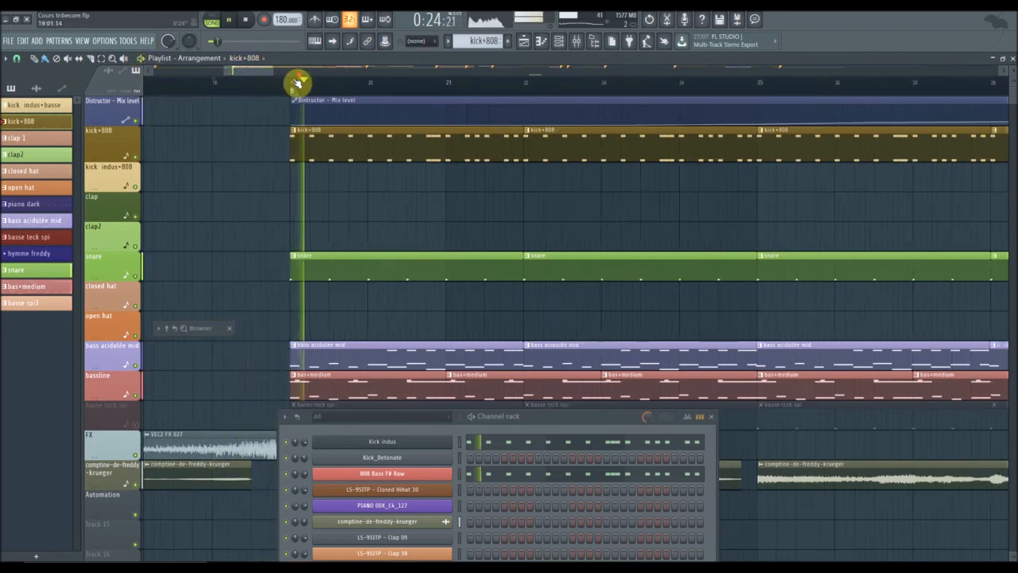
pyautogui.press('space')
pyautogui.moveTo(248, 76); pyautogui.dragTo(107, 81)
pyautogui.click(154, 83)
pyautogui.press('space')
pyautogui.moveTo(187, 72); pyautogui.dragTo(217, 79)
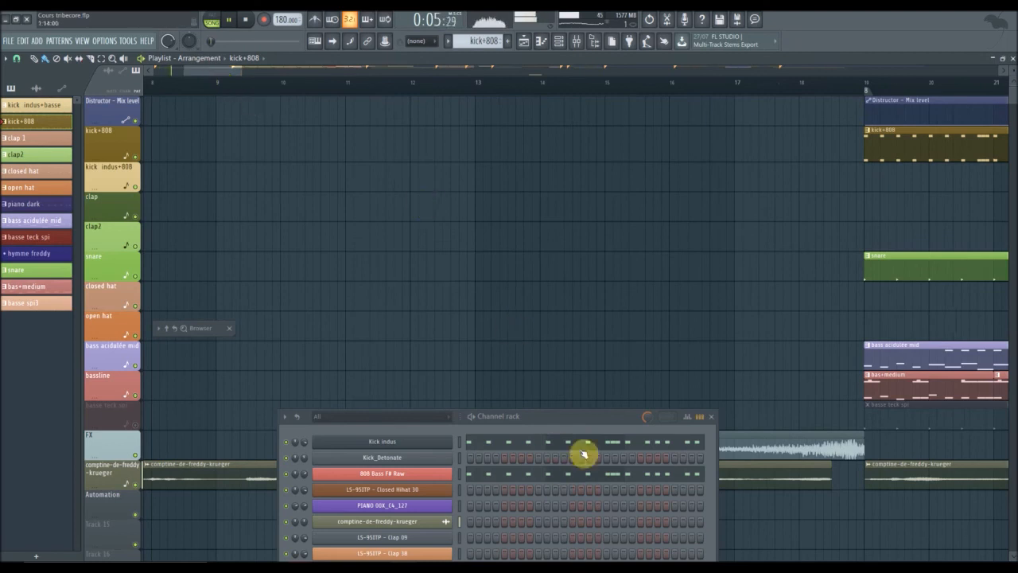
pyautogui.moveTo(595, 430); pyautogui.dragTo(601, 495)
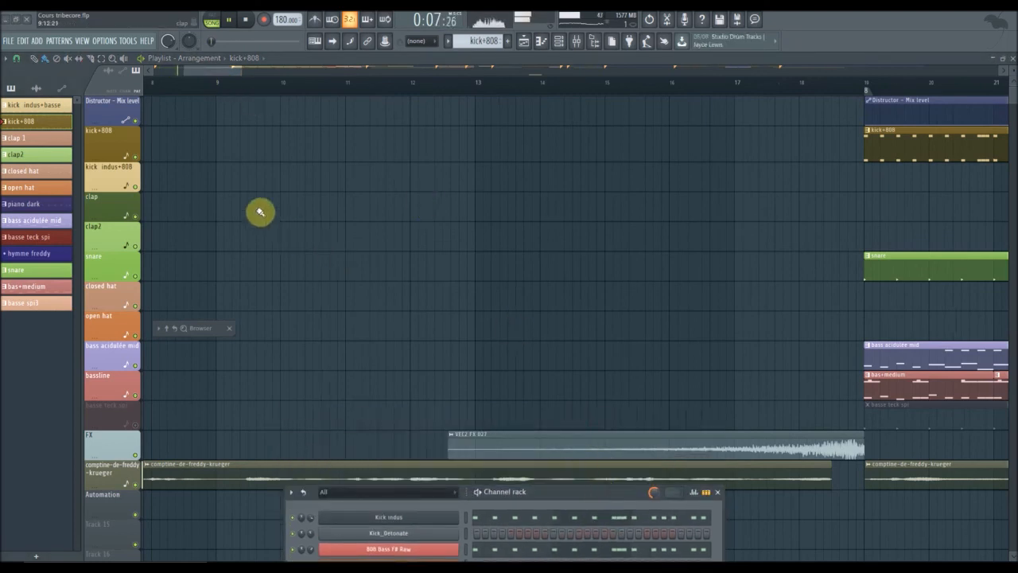
# Listen from the intro into the first drop, reviewing the Distructor Mix level, snare and bass tracks and the VEC2 FX 027 sample settings
pyautogui.moveTo(222, 71); pyautogui.dragTo(254, 78)
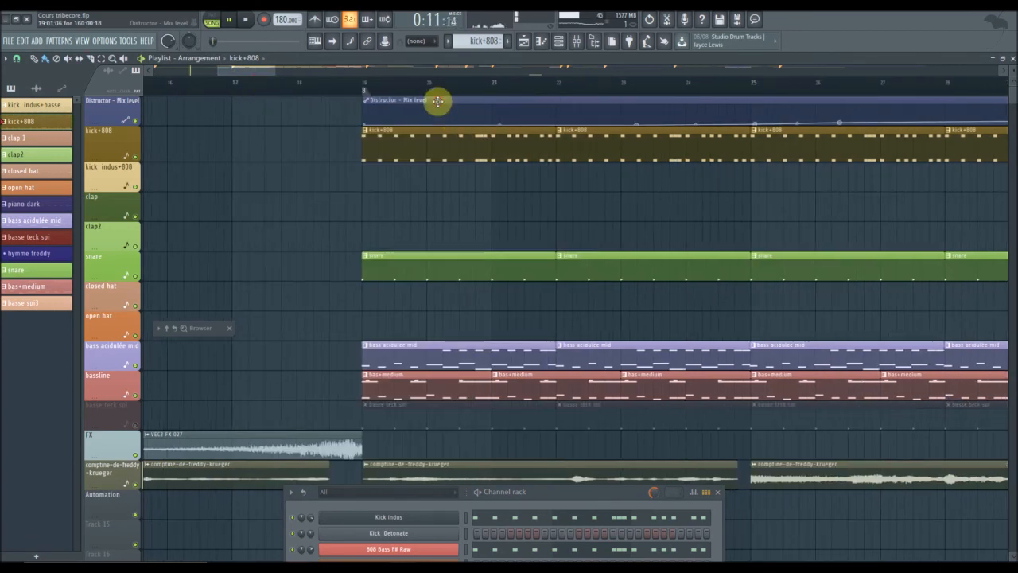
pyautogui.click(437, 101)
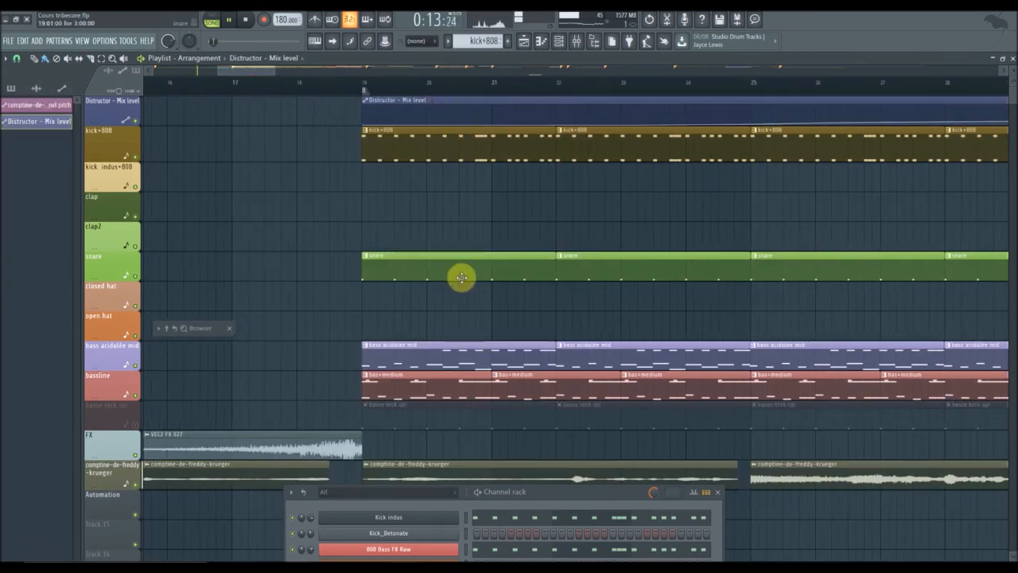
pyautogui.click(406, 258)
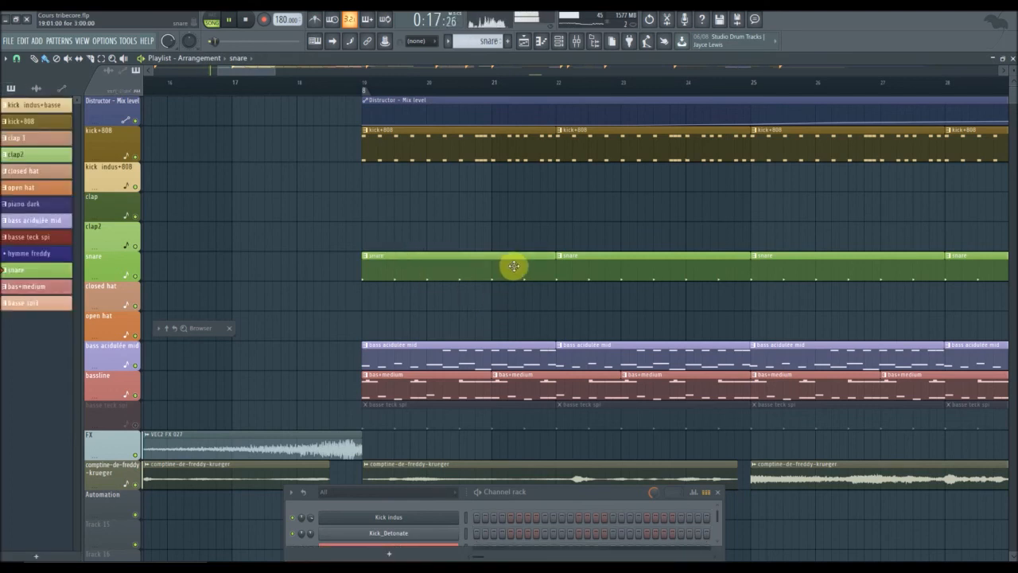
pyautogui.scroll(-5, 514, 265)
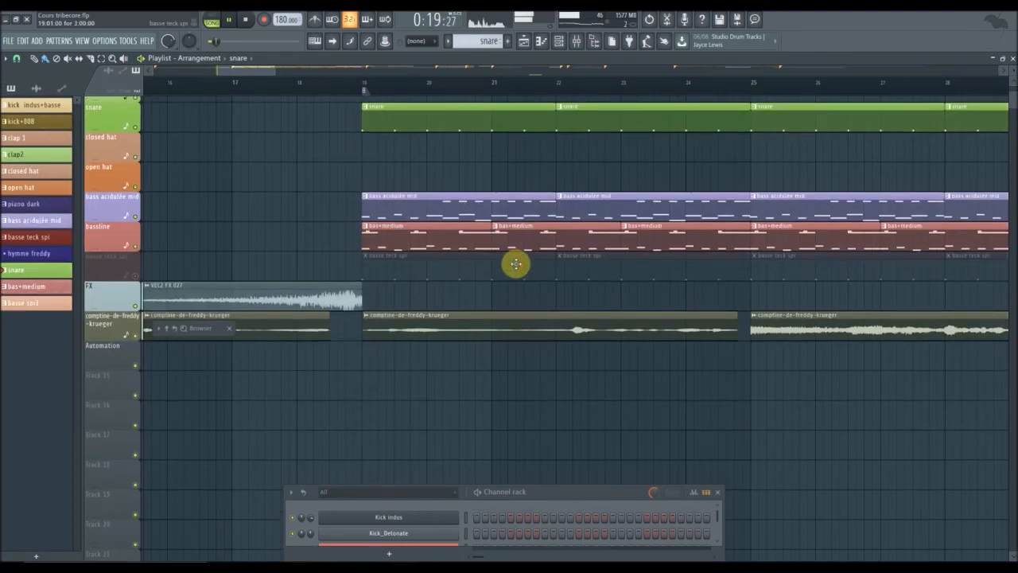
pyautogui.scroll(3, 517, 263)
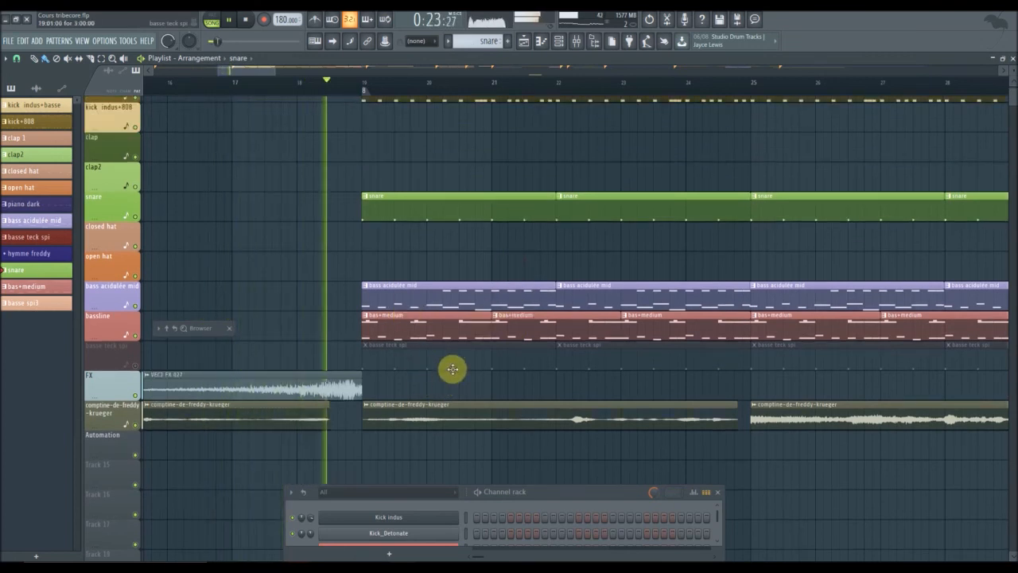
pyautogui.scroll(1, 463, 368)
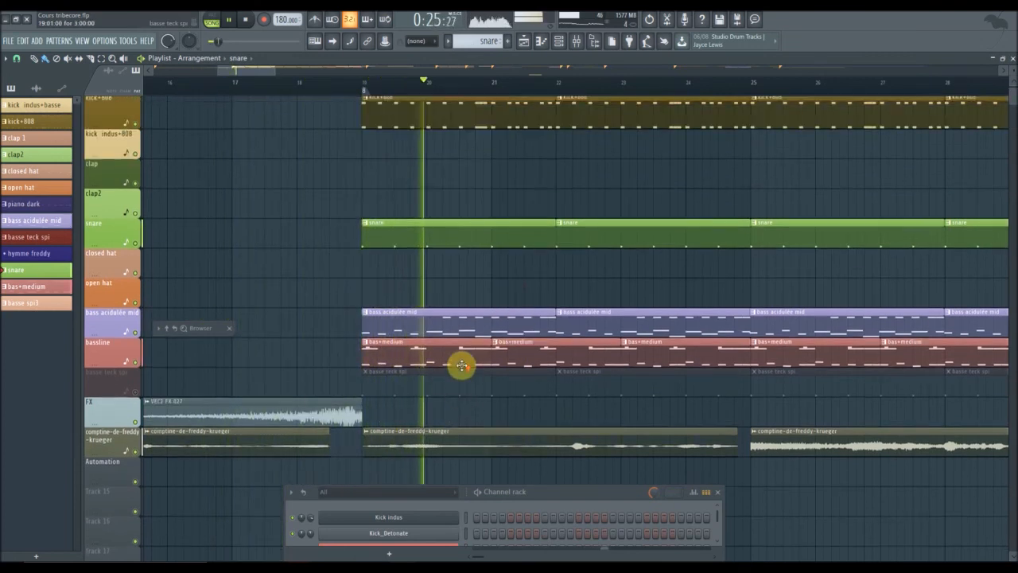
pyautogui.scroll(1, 462, 365)
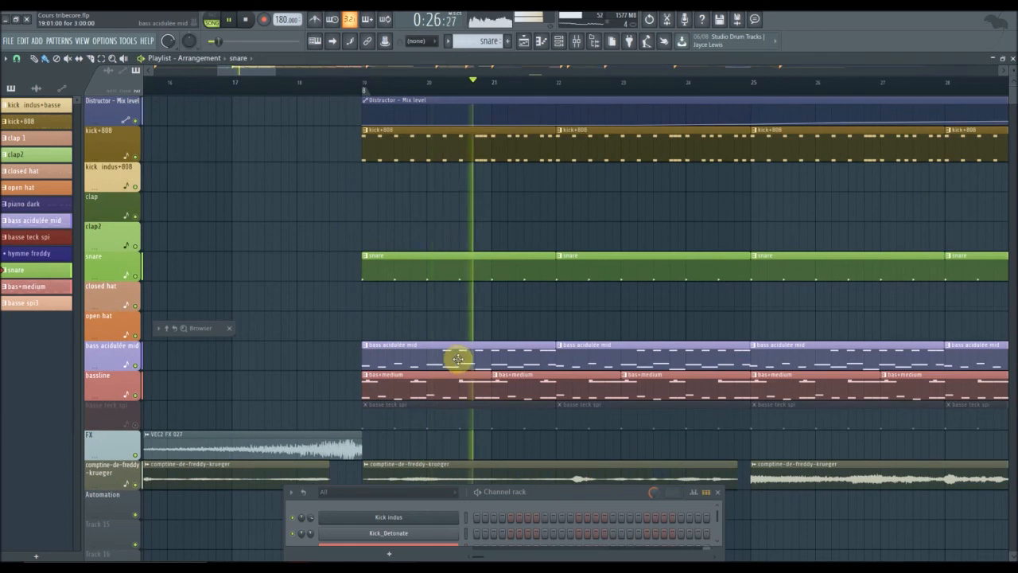
pyautogui.doubleClick(284, 448)
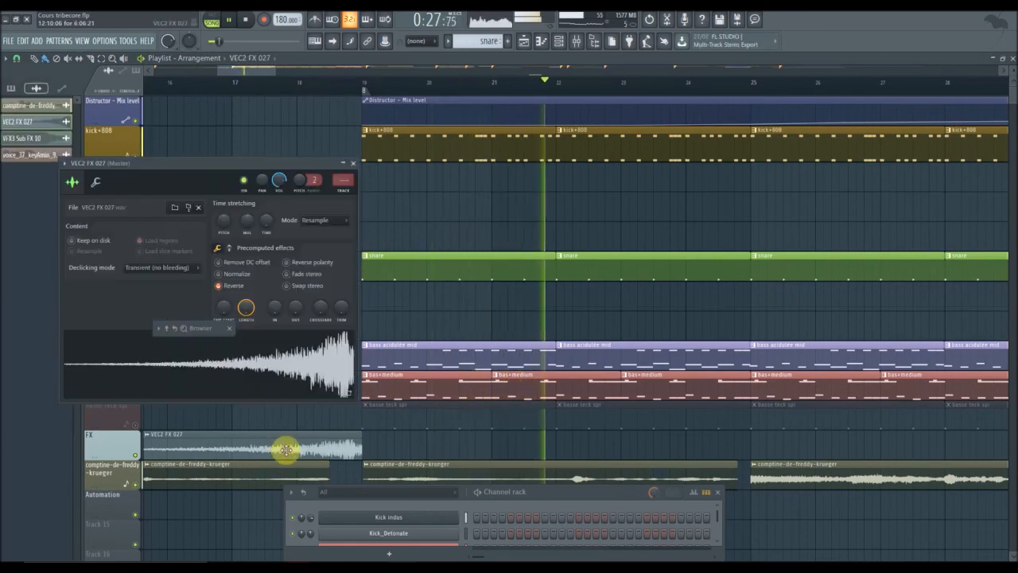
pyautogui.click(354, 164)
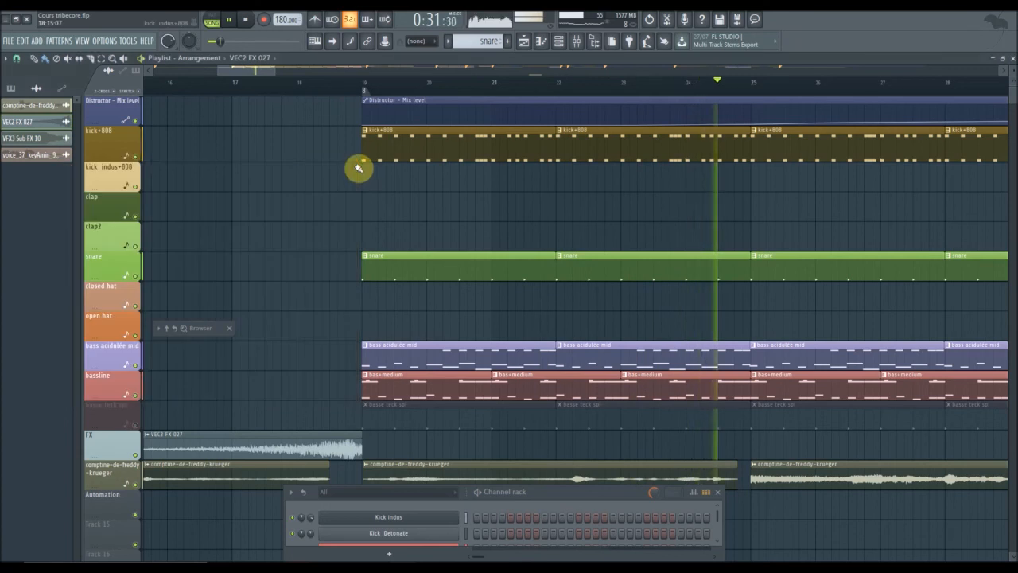
# Replay from about bar 17, mute and restore the bassline track for comparison, and mute the bass acidulée mid track
pyautogui.click(268, 82)
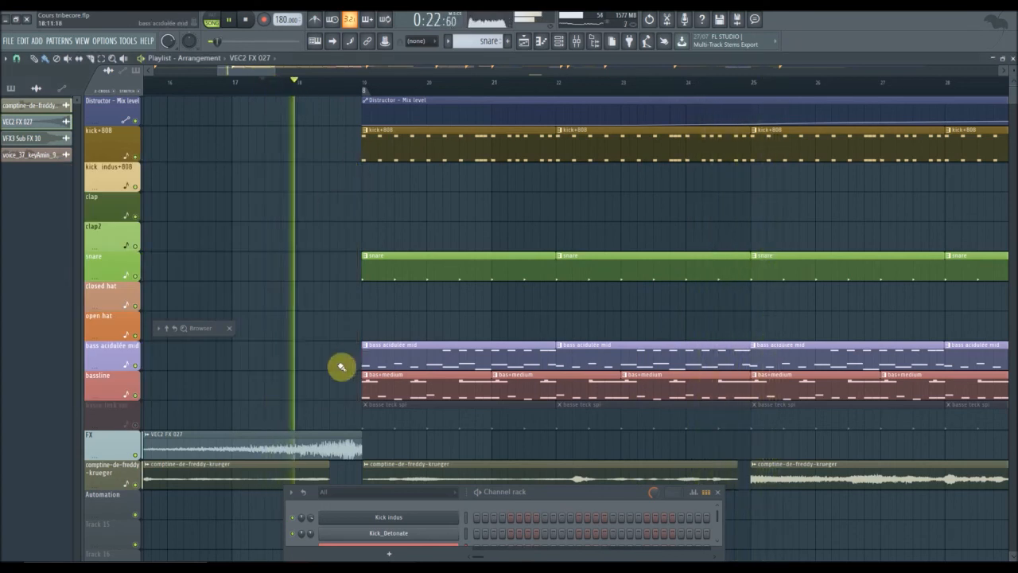
pyautogui.click(136, 395)
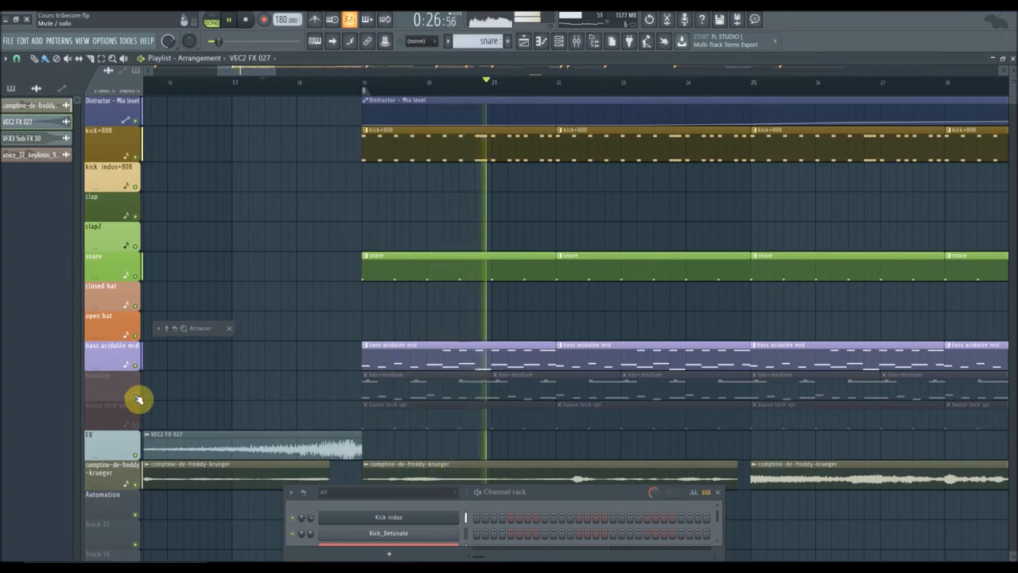
pyautogui.click(136, 395)
pyautogui.click(142, 365)
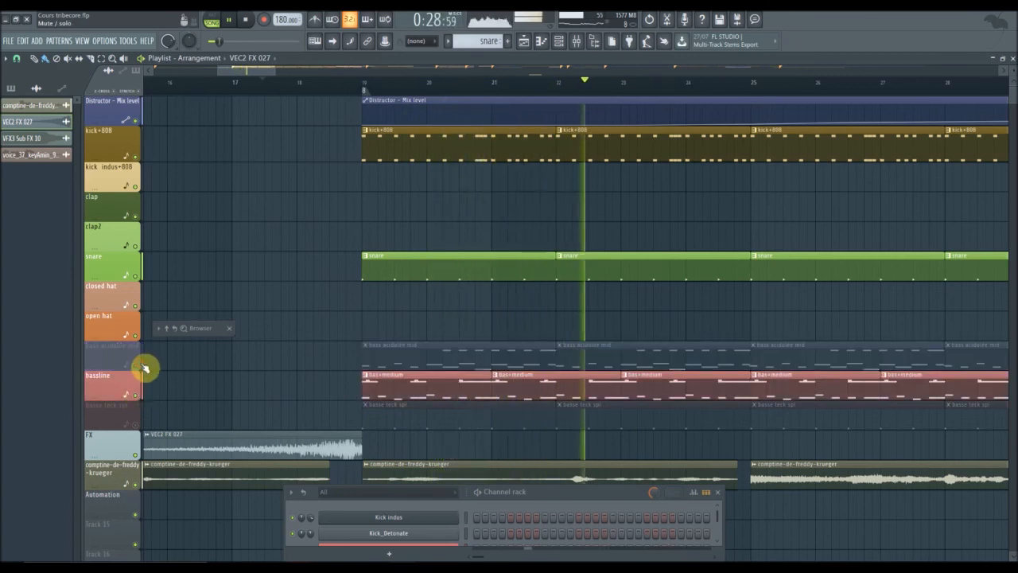
# Delete the bass acidulée mid clips from bar 19 up to bar 28 and replay from bar 21
pyautogui.rightClick(465, 352)
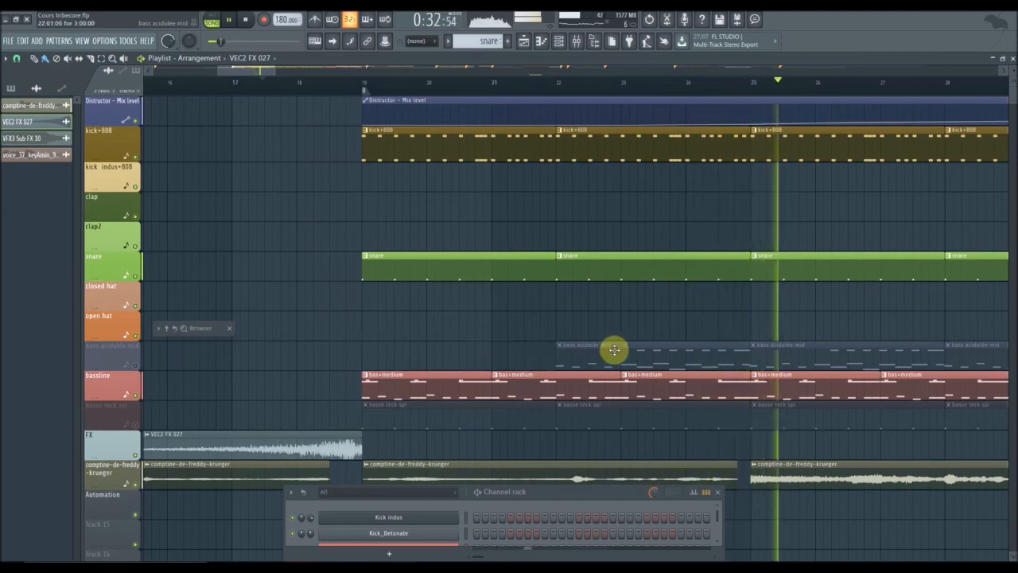
pyautogui.rightClick(614, 351)
pyautogui.rightClick(831, 363)
pyautogui.rightClick(953, 350)
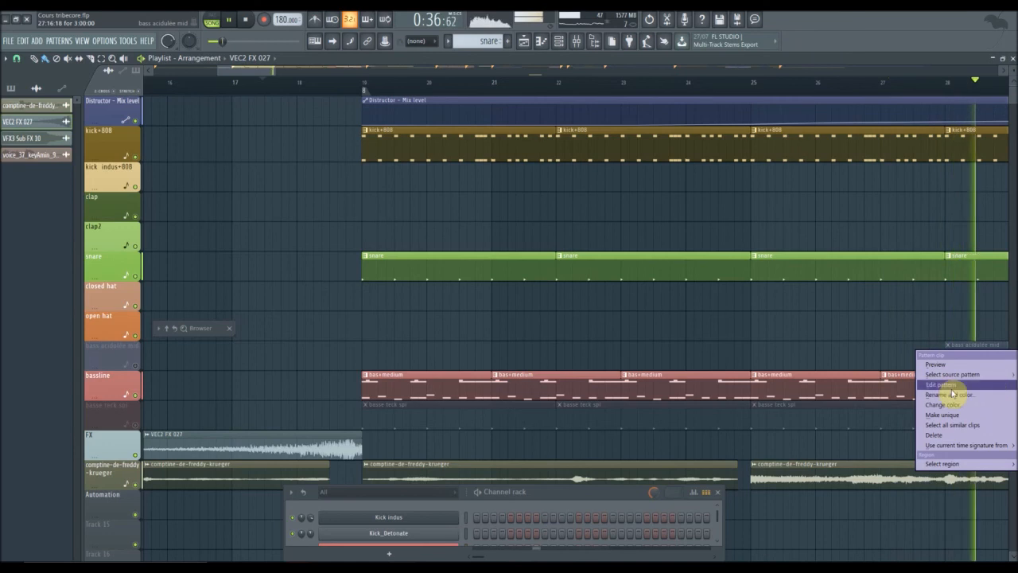
pyautogui.click(500, 88)
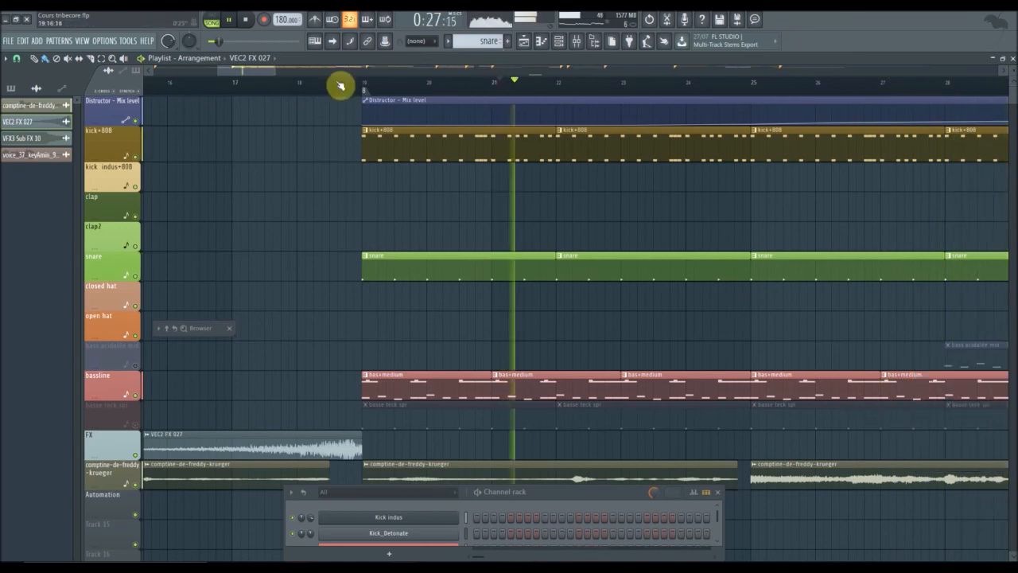
# Lower the Bassline 2 level slightly and the snare level strongly in the mixer
pyautogui.scroll(-2, 416, 98)
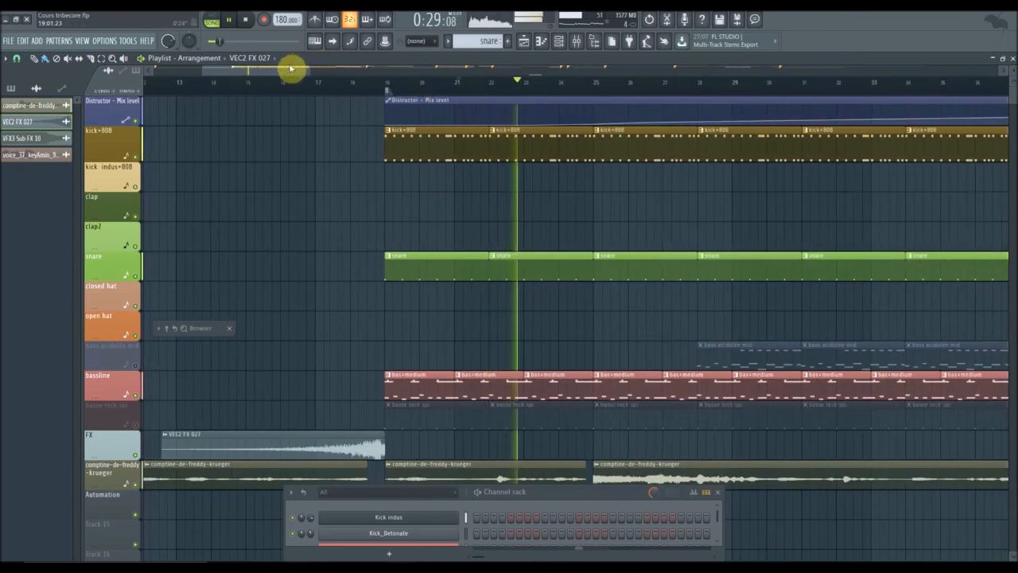
pyautogui.scroll(-2, 286, 74)
pyautogui.click(578, 41)
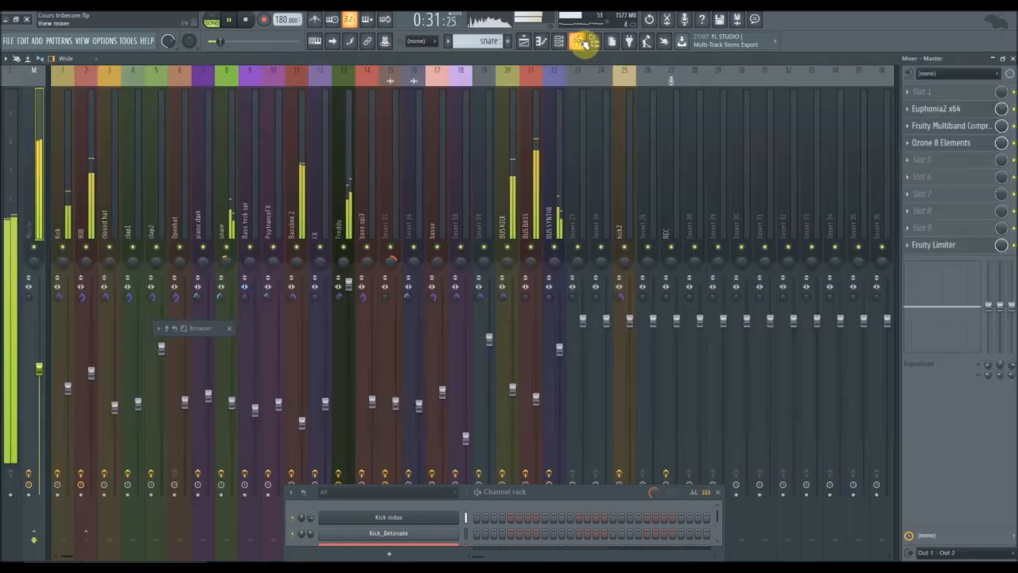
pyautogui.moveTo(232, 404); pyautogui.dragTo(232, 431)
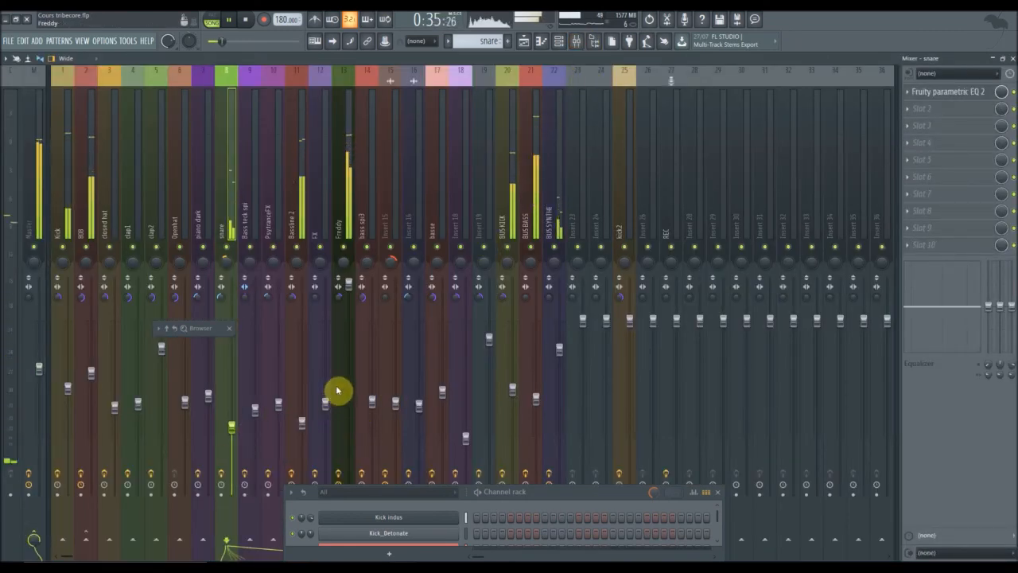
pyautogui.moveTo(307, 423); pyautogui.dragTo(302, 438)
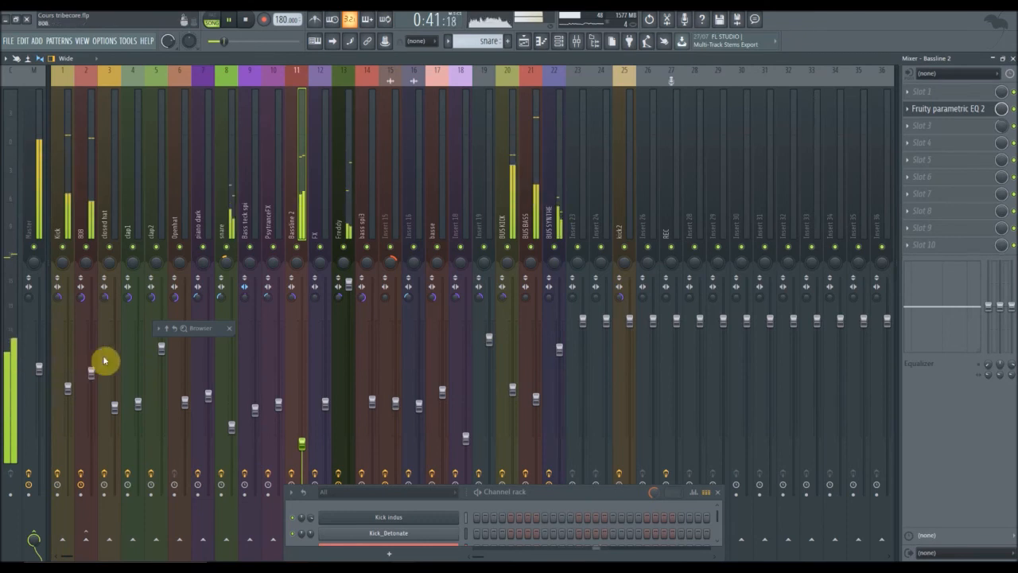
pyautogui.moveTo(232, 427); pyautogui.dragTo(231, 494)
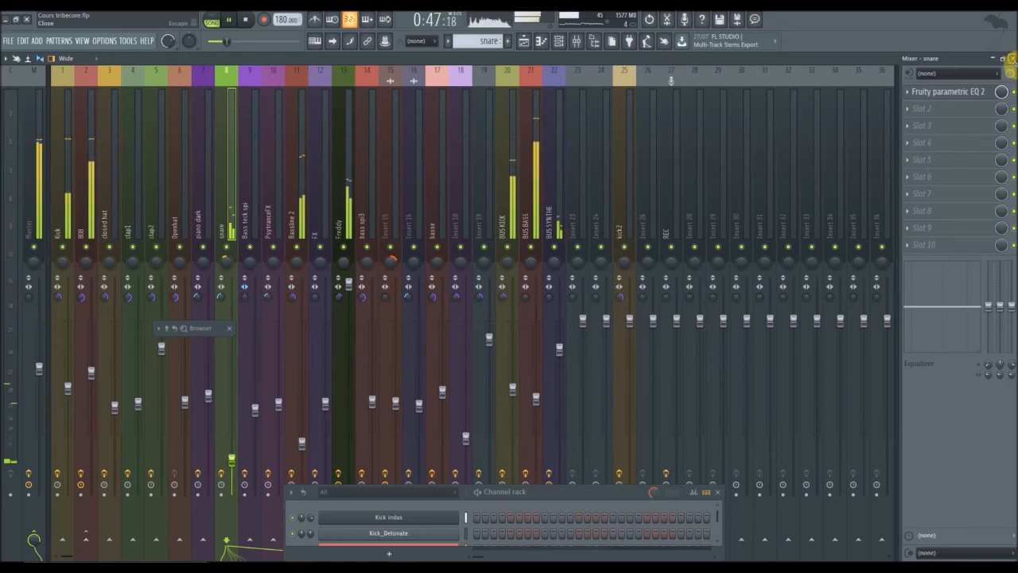
# Narrow the snare's Fruity parametric EQ 2 by raising the low cut and moving the high cut down to about 8183 Hz
pyautogui.click(957, 87)
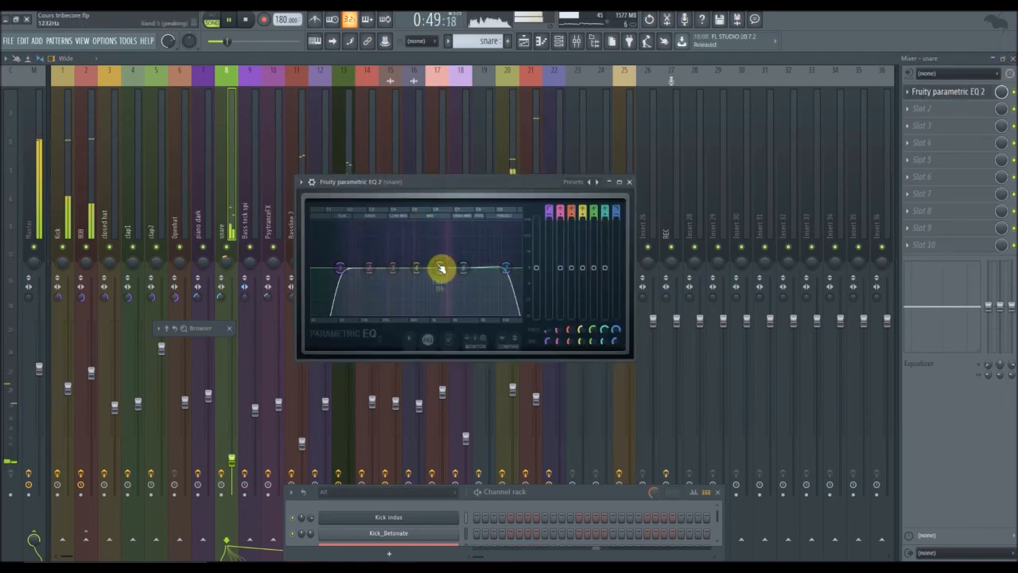
pyautogui.moveTo(347, 269); pyautogui.dragTo(368, 268)
pyautogui.moveTo(506, 267)
pyautogui.mouseDown()
pyautogui.moveTo(475, 268)
pyautogui.moveTo(505, 267)
pyautogui.mouseUp()
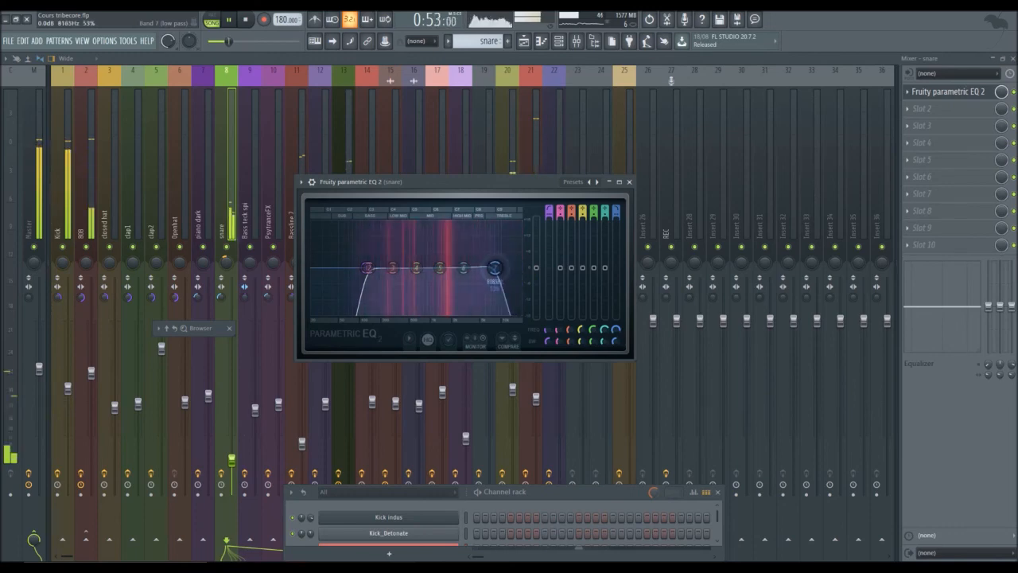
pyautogui.click(628, 181)
pyautogui.click(1011, 58)
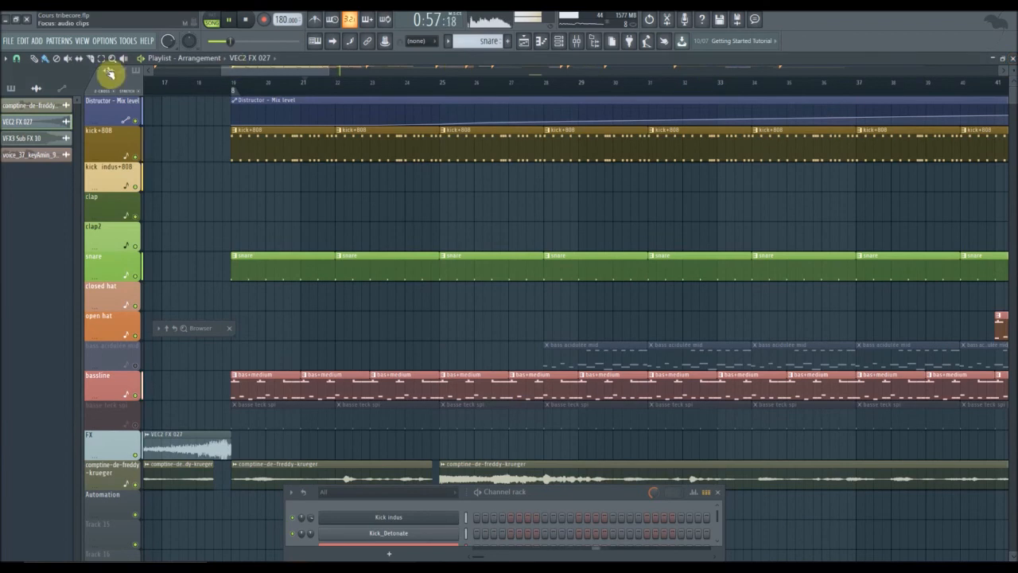
# Replay the arrangement from about bar 9 to check the build into the first drop
pyautogui.click(275, 67)
pyautogui.moveTo(241, 75); pyautogui.dragTo(198, 76)
pyautogui.click(202, 83)
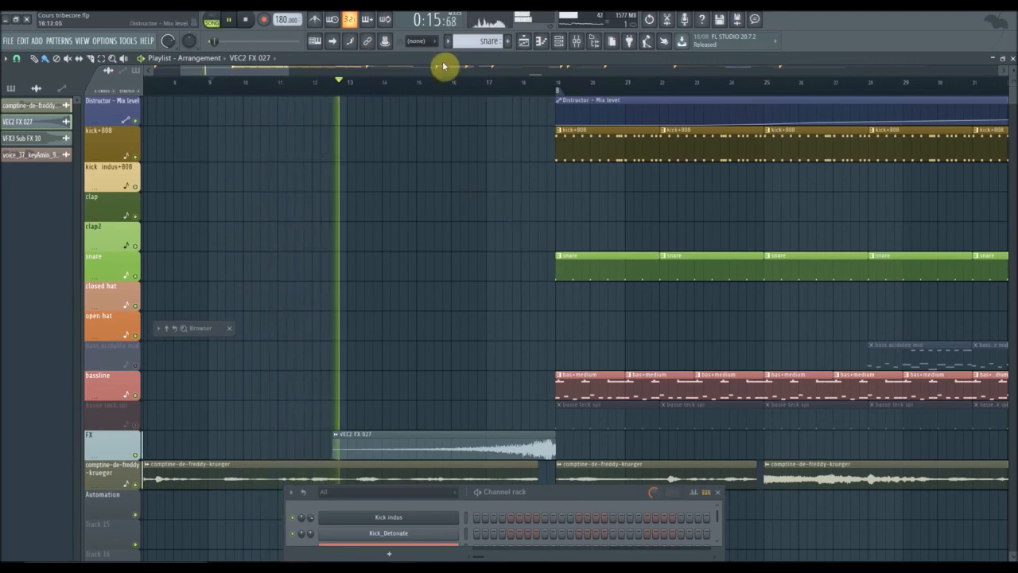
pyautogui.moveTo(273, 74); pyautogui.dragTo(312, 82)
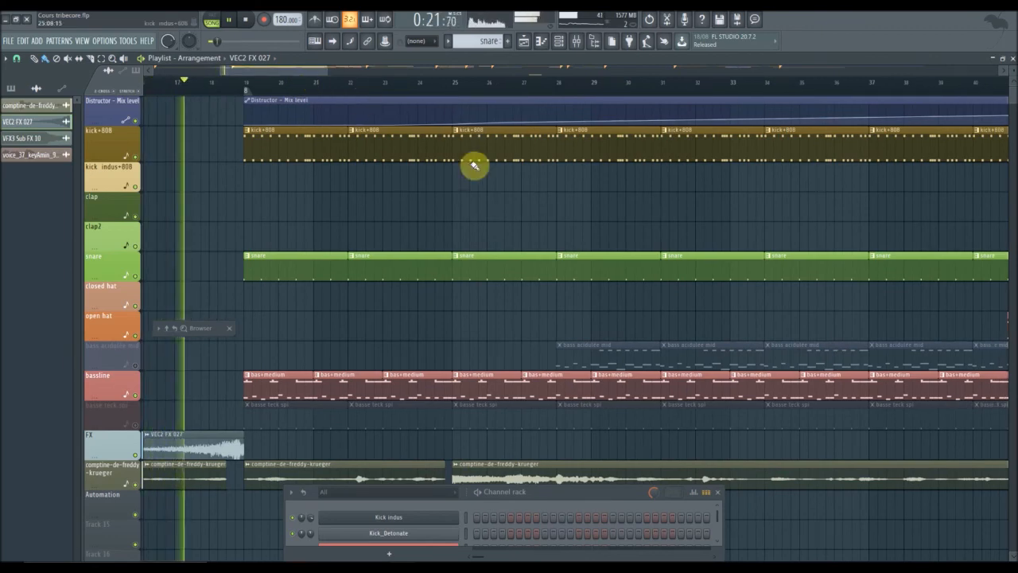
# Delete the bass acidulée mid clips from bar 28 to 43 and the open hat track's bas+medium clips from bar 41 to 45
pyautogui.scroll(-3, 365, 87)
pyautogui.rightClick(516, 357)
pyautogui.rightClick(554, 363)
pyautogui.rightClick(610, 356)
pyautogui.rightClick(665, 355)
pyautogui.rightClick(722, 355)
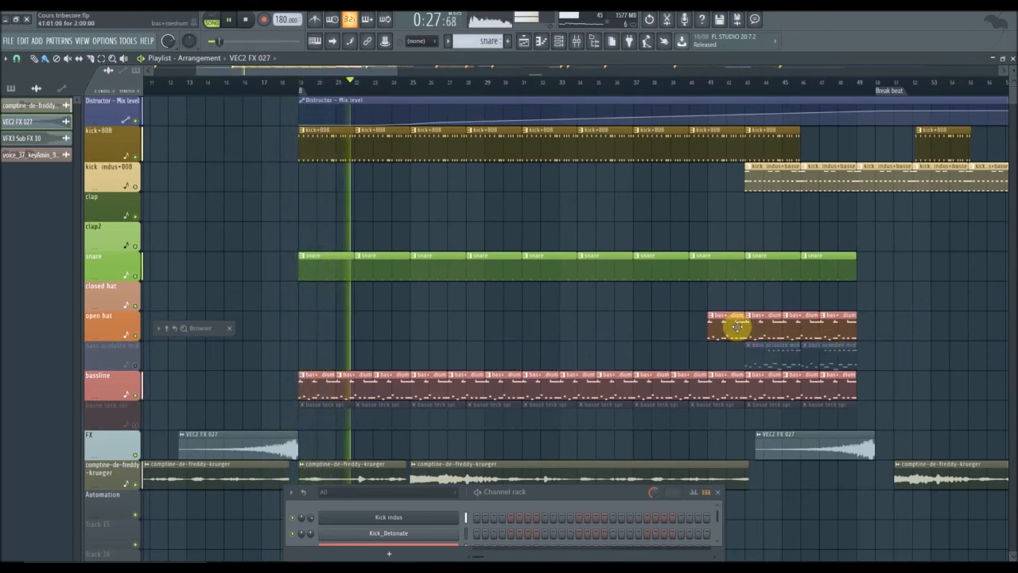
pyautogui.rightClick(737, 326)
pyautogui.rightClick(765, 326)
# Delete the kick indus+basse clips between bars 43 and 49 and the stray kick+808 clip near bar 52
pyautogui.rightClick(835, 181)
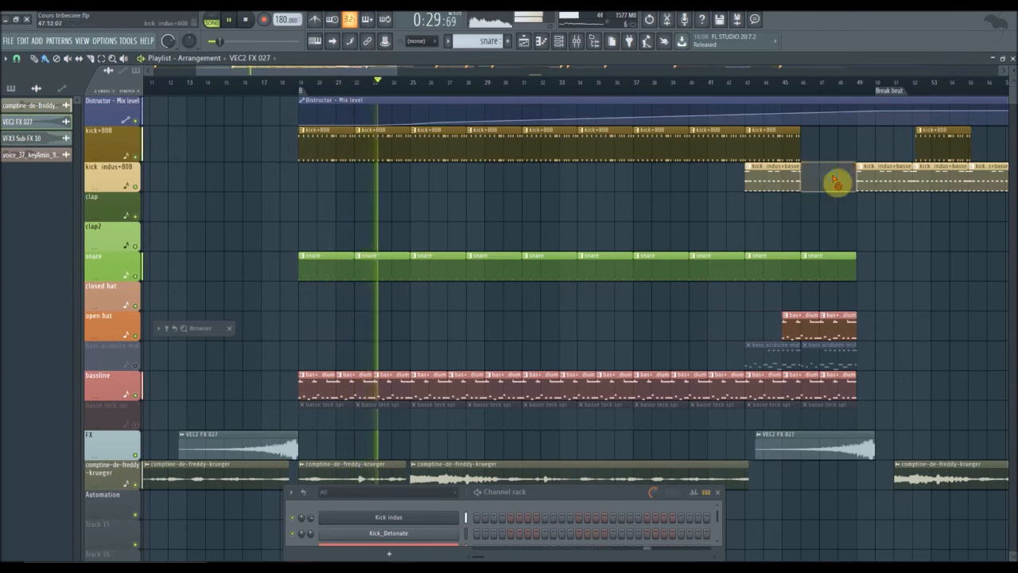
pyautogui.rightClick(785, 175)
pyautogui.rightClick(943, 135)
# Hold the Distructor mix level automation low until about bar 45, rising to Break beat, and move the bar 66 kick indus+basse clip to bar 61
pyautogui.moveTo(348, 74); pyautogui.dragTo(407, 83)
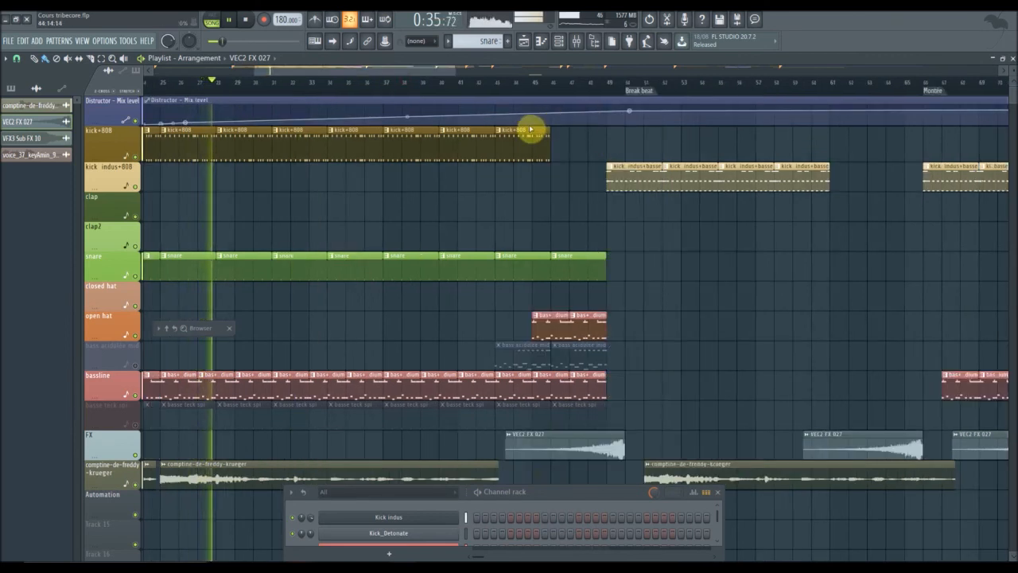
pyautogui.rightClick(532, 124)
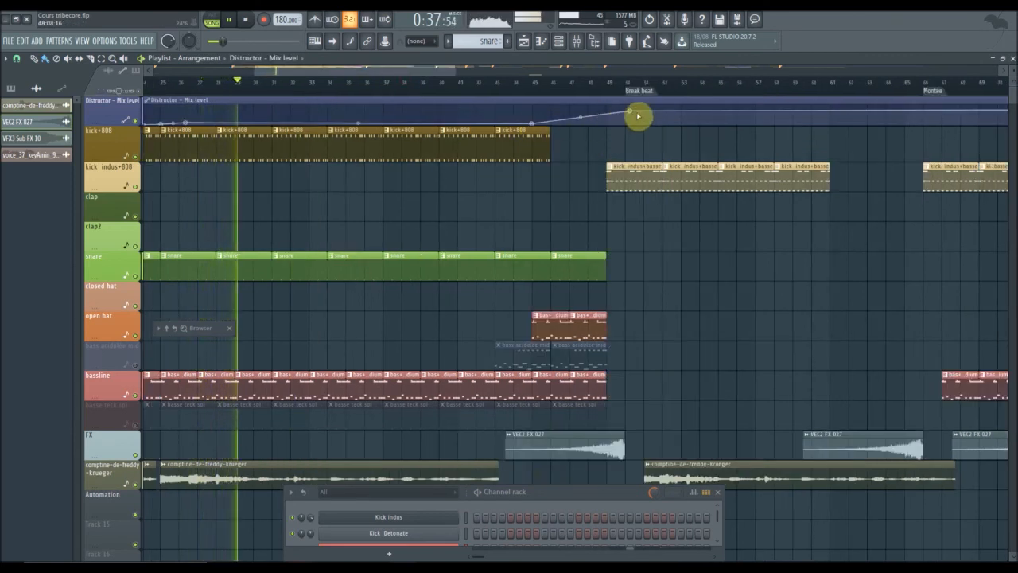
pyautogui.moveTo(633, 114)
pyautogui.mouseDown()
pyautogui.moveTo(581, 114)
pyautogui.moveTo(626, 111)
pyautogui.mouseUp()
pyautogui.moveTo(924, 180); pyautogui.dragTo(848, 177)
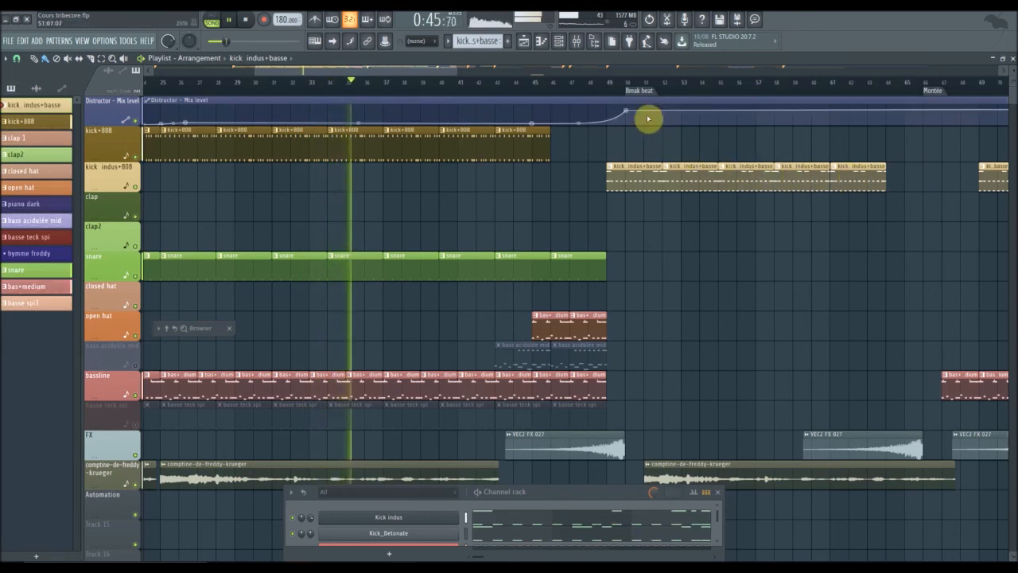
# Lower the Distructor mix level automation at the Break beat marker and ramp it gradually up to the Montée marker
pyautogui.moveTo(628, 113); pyautogui.dragTo(628, 118)
pyautogui.rightClick(700, 111)
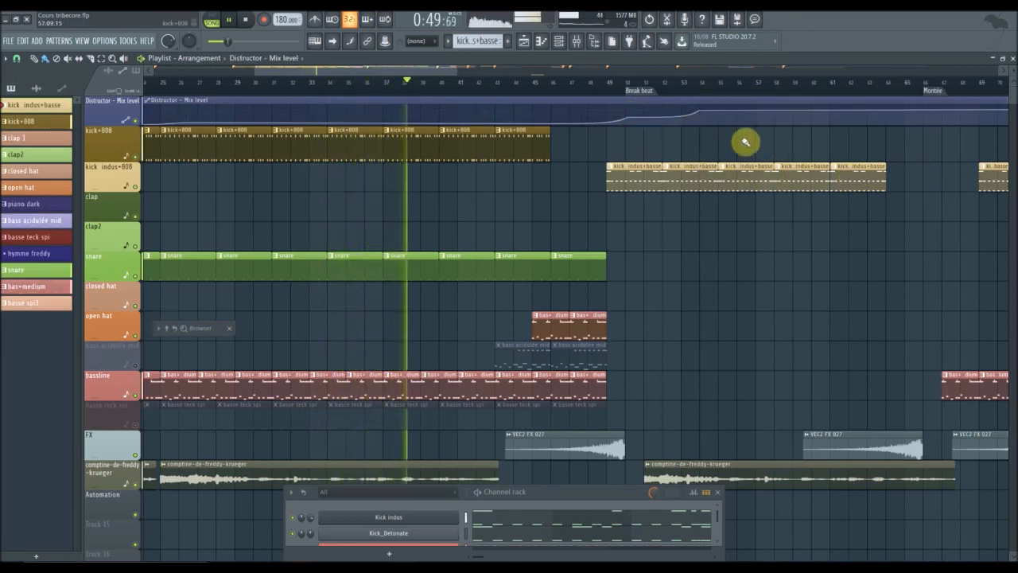
pyautogui.moveTo(700, 111); pyautogui.dragTo(925, 113)
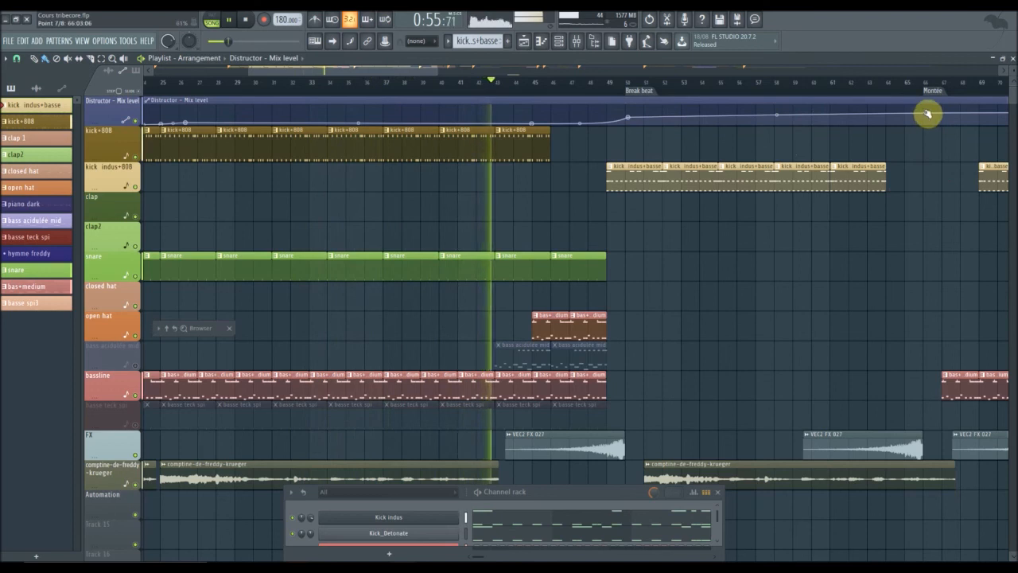
pyautogui.moveTo(927, 114); pyautogui.dragTo(925, 109)
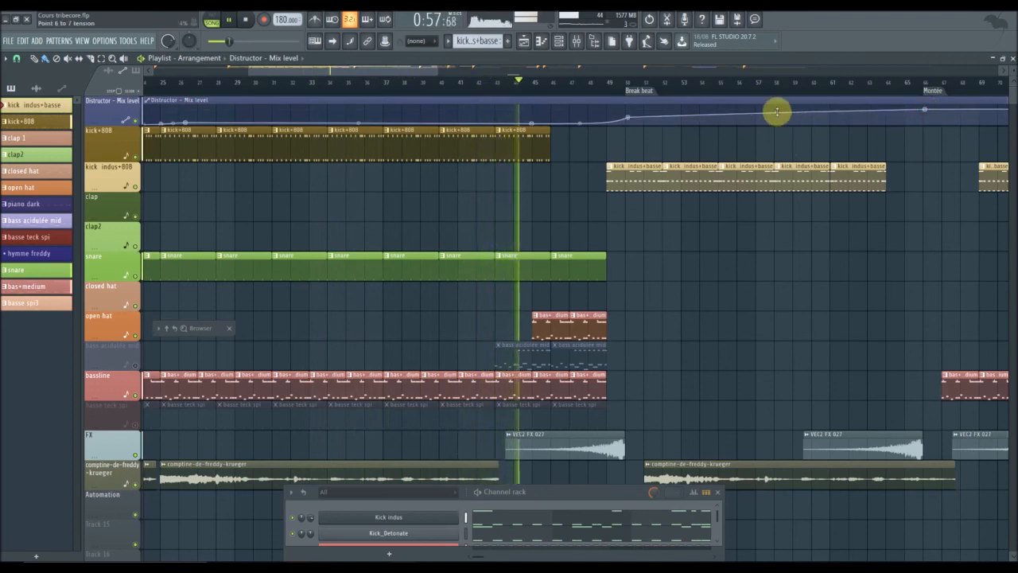
pyautogui.moveTo(776, 115); pyautogui.dragTo(787, 141)
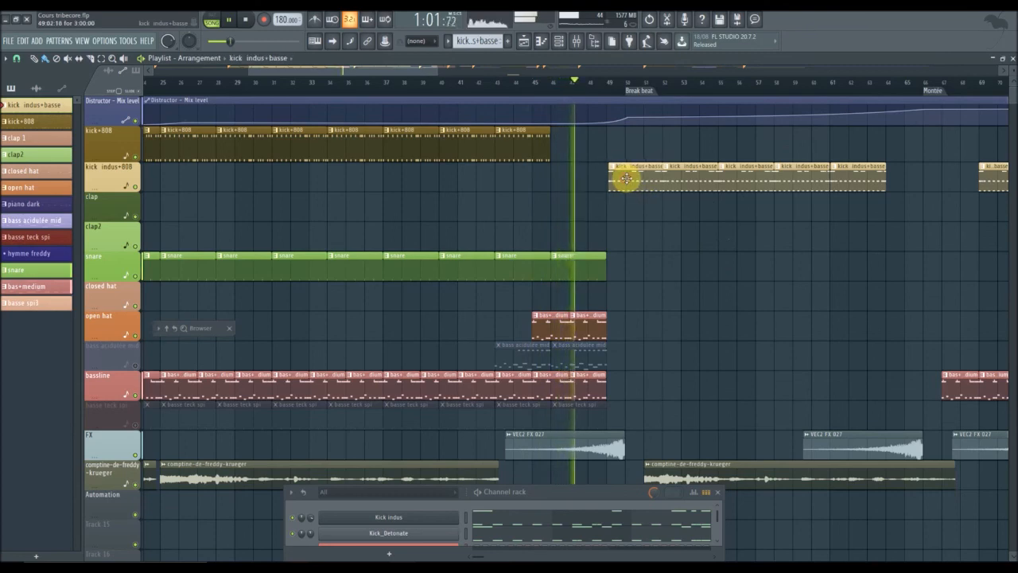
# Align the first two kick indus+basse clips exactly to bars 49 and 52 without a gap between them
pyautogui.scroll(3, 627, 95)
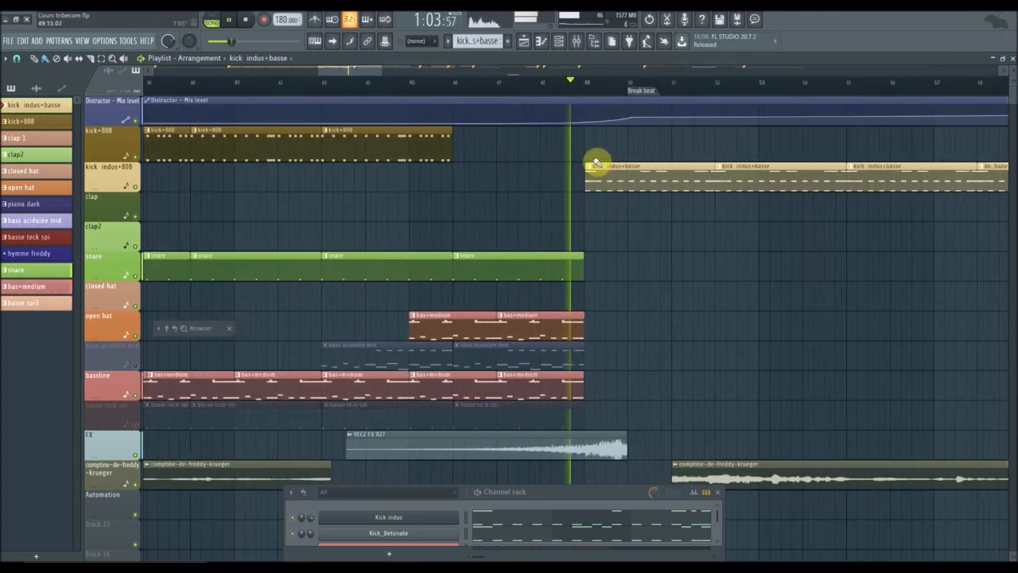
pyautogui.moveTo(588, 179); pyautogui.dragTo(587, 177)
pyautogui.moveTo(800, 173); pyautogui.dragTo(805, 171)
pyautogui.scroll(2, 586, 91)
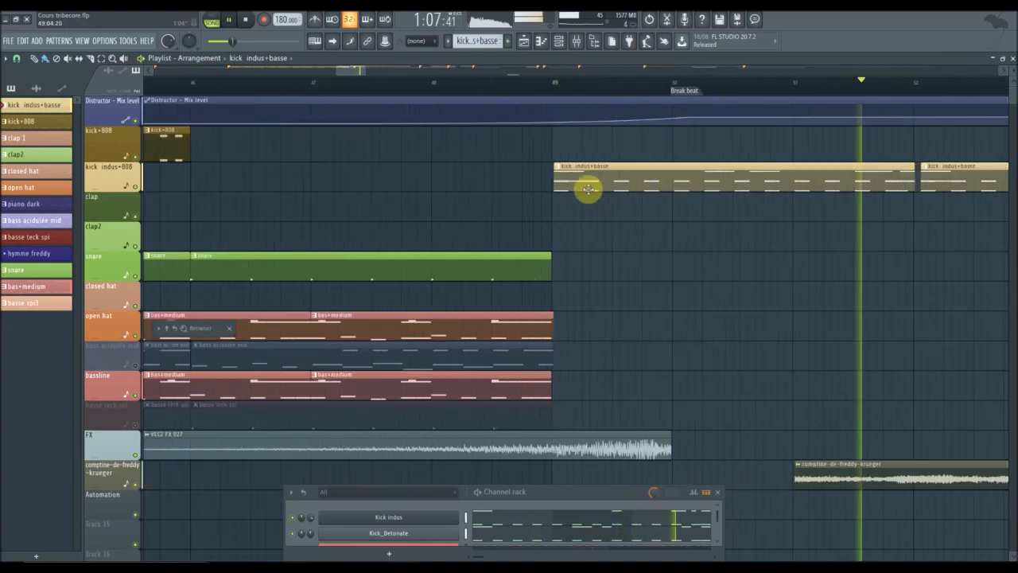
pyautogui.moveTo(949, 174); pyautogui.dragTo(945, 174)
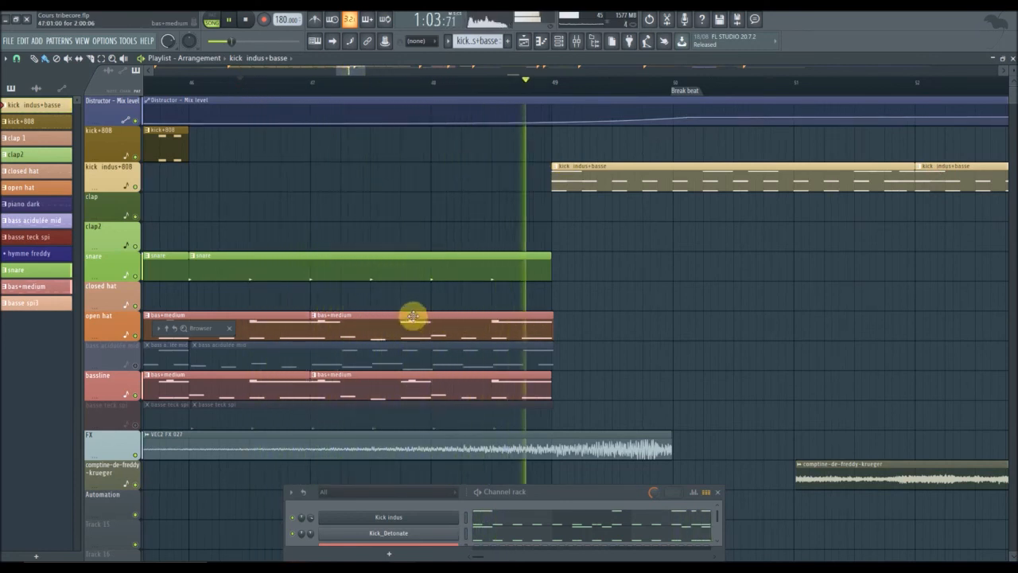
# Delete the two remaining bas+medium clips from the open hat track between bars 45 and 49
pyautogui.moveTo(342, 70)
pyautogui.mouseDown()
pyautogui.moveTo(311, 76)
pyautogui.moveTo(333, 81)
pyautogui.mouseUp()
pyautogui.rightClick(712, 322)
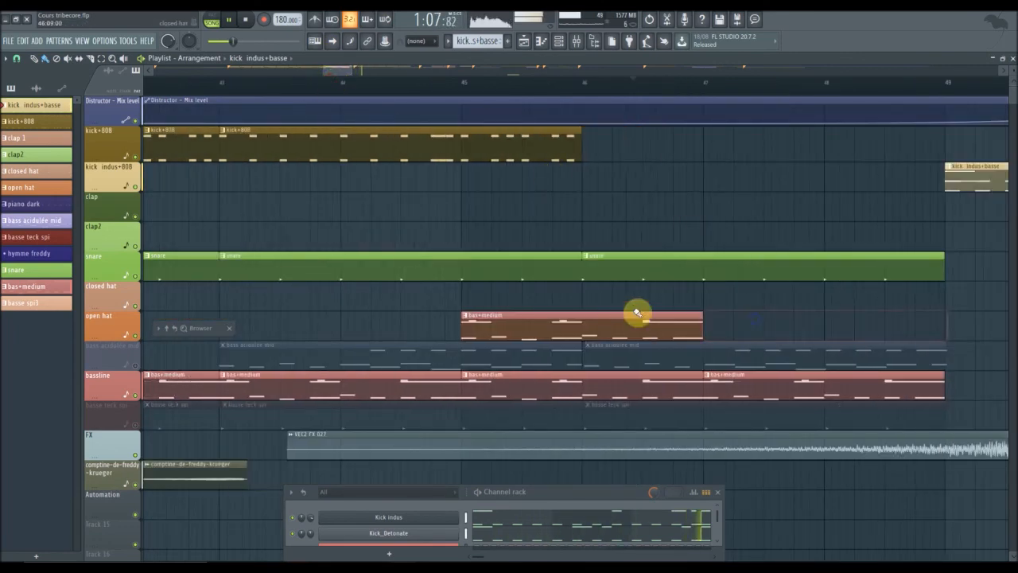
pyautogui.rightClick(634, 312)
# Add a kick+808 clip at bar 46 to fill up to bar 49 and replay the lead-in to the break beat
pyautogui.click(562, 144)
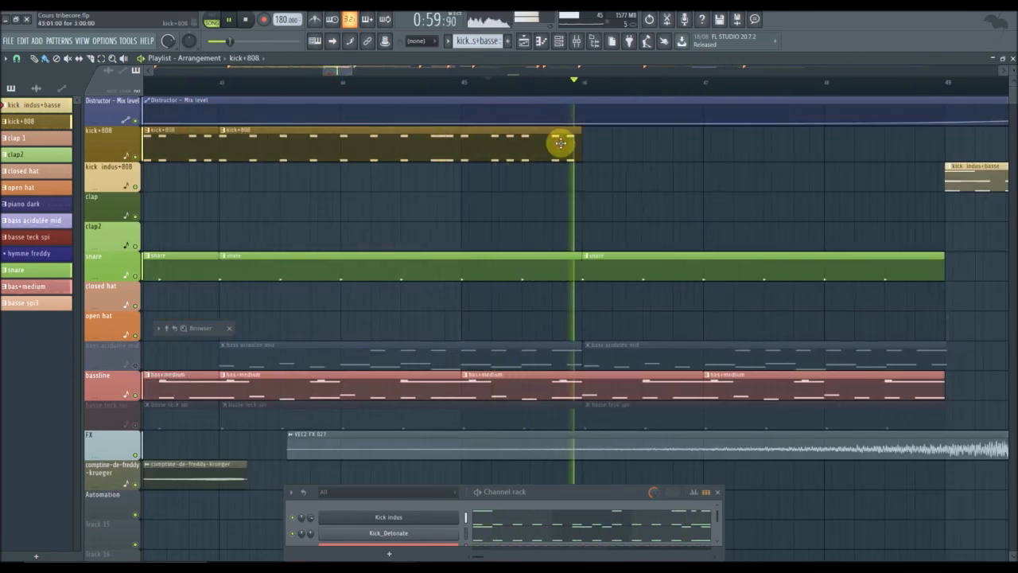
pyautogui.click(609, 147)
pyautogui.click(521, 91)
pyautogui.scroll(-3, 378, 89)
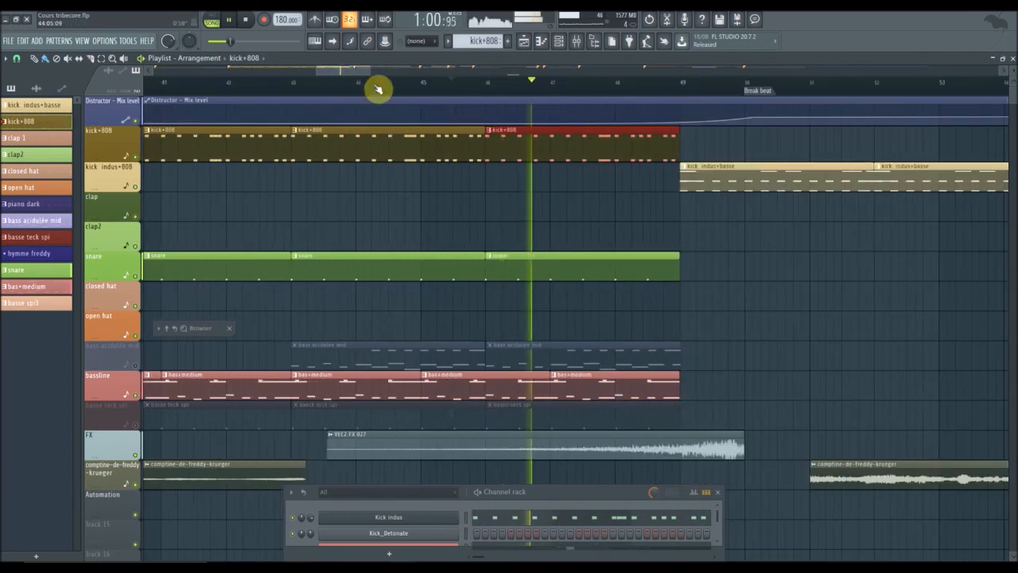
# Add a bass acidulée mid clip at bar 49 and unmute its track
pyautogui.click(556, 350)
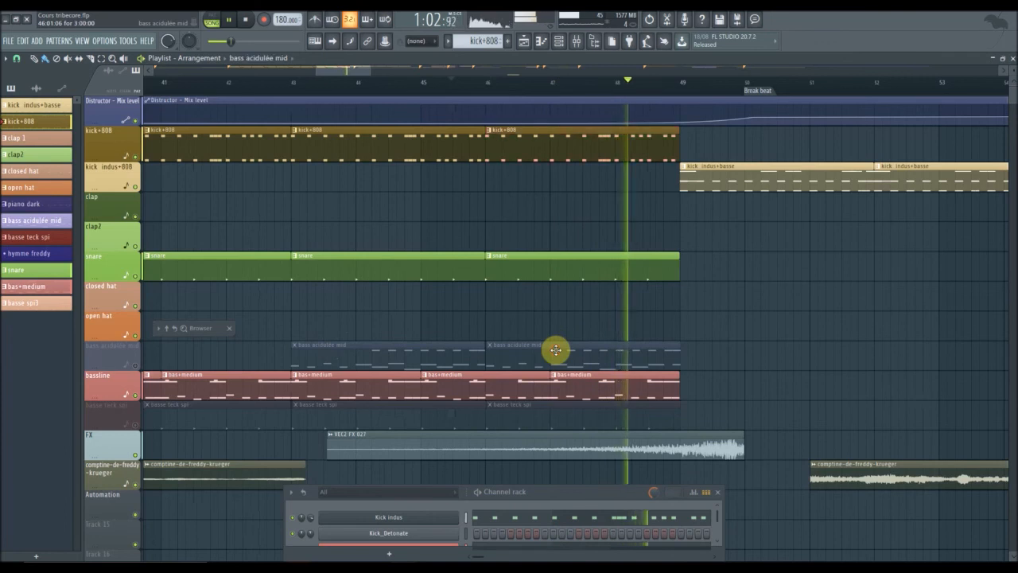
pyautogui.click(720, 356)
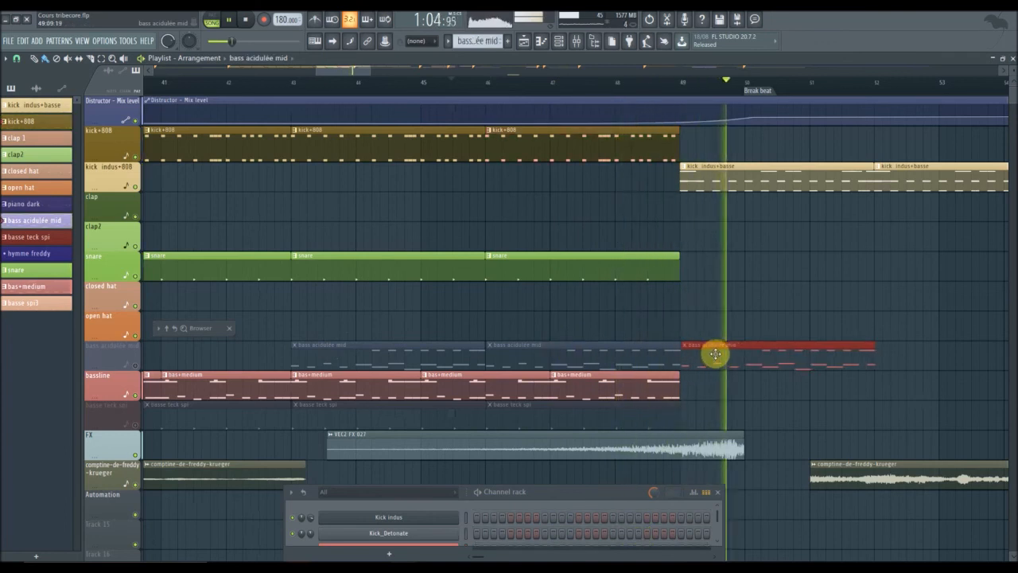
pyautogui.click(135, 365)
# Paint bas+medium clips on the bassline track from bar 49 to bar 61 and delete those between bars 41 and 49
pyautogui.moveTo(354, 65); pyautogui.dragTo(374, 84)
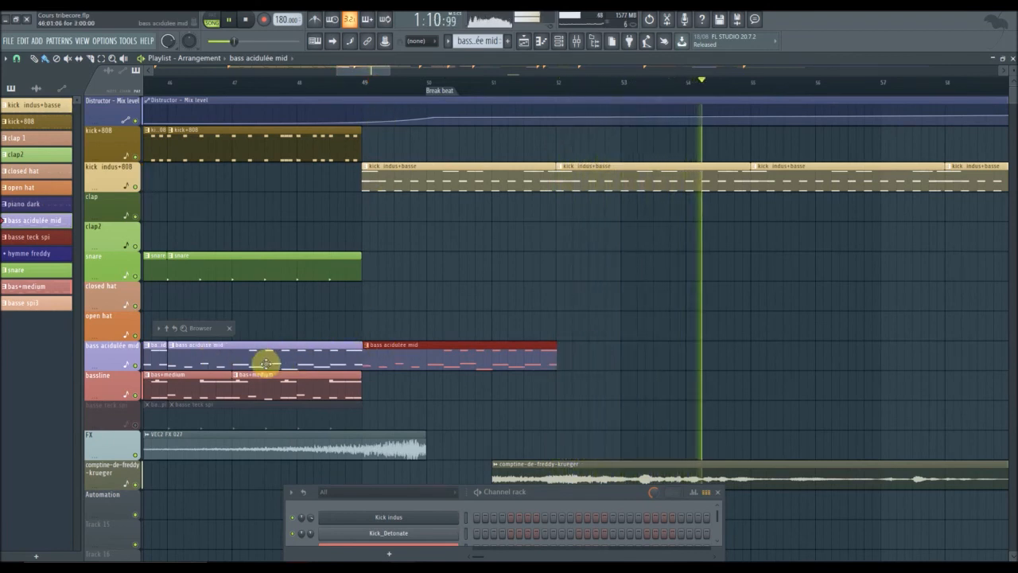
pyautogui.click(275, 387)
pyautogui.moveTo(368, 387); pyautogui.dragTo(1015, 358)
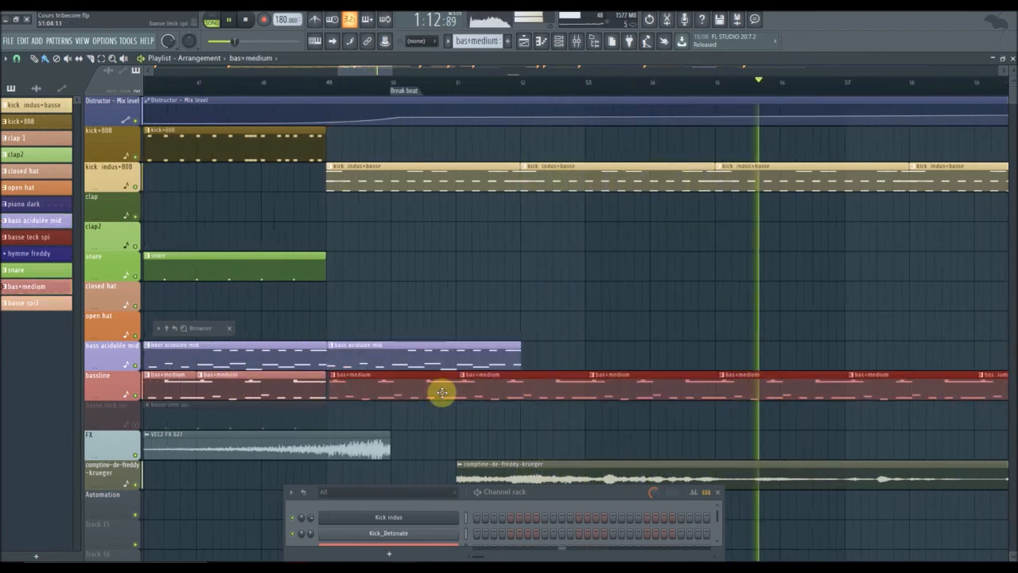
pyautogui.moveTo(360, 70); pyautogui.dragTo(343, 71)
pyautogui.rightClick(262, 386)
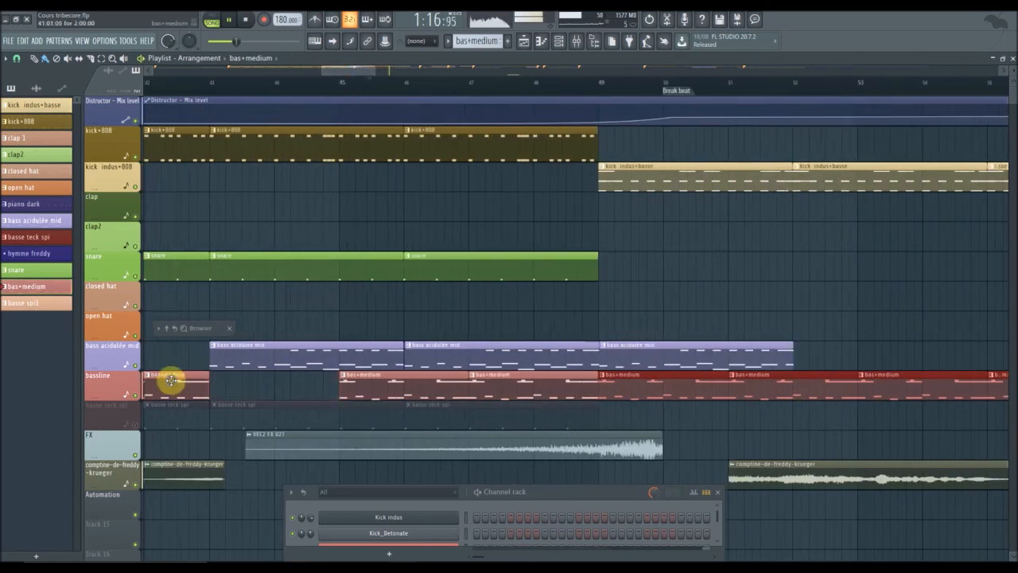
pyautogui.rightClick(426, 384)
pyautogui.rightClick(502, 382)
# Replay from about bar 19 with the bassline track muted and delete its bas+medium clips from bar 19 to bar 41
pyautogui.moveTo(320, 71); pyautogui.dragTo(275, 136)
pyautogui.moveTo(205, 83); pyautogui.dragTo(239, 68)
pyautogui.click(256, 90)
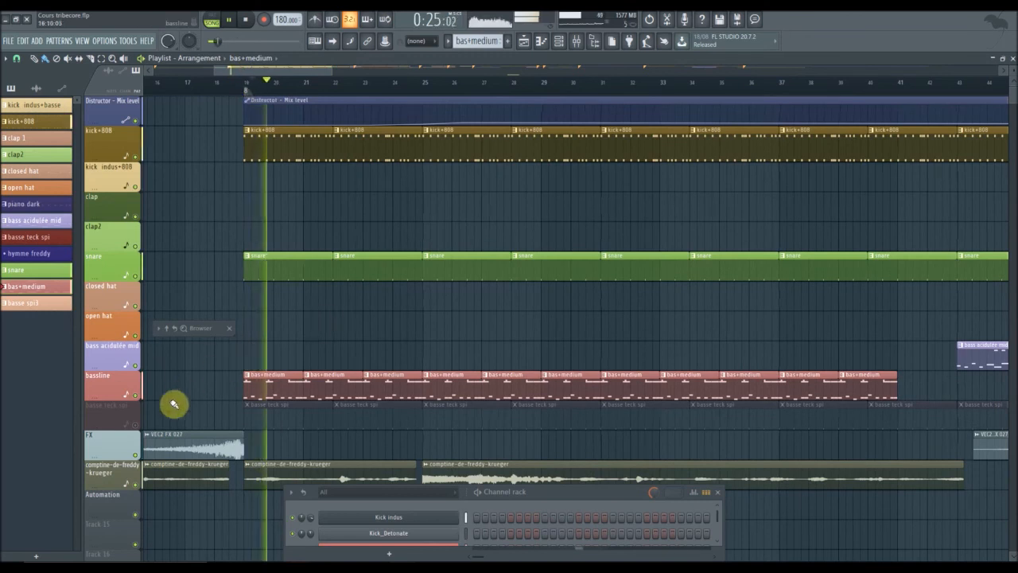
pyautogui.click(143, 396)
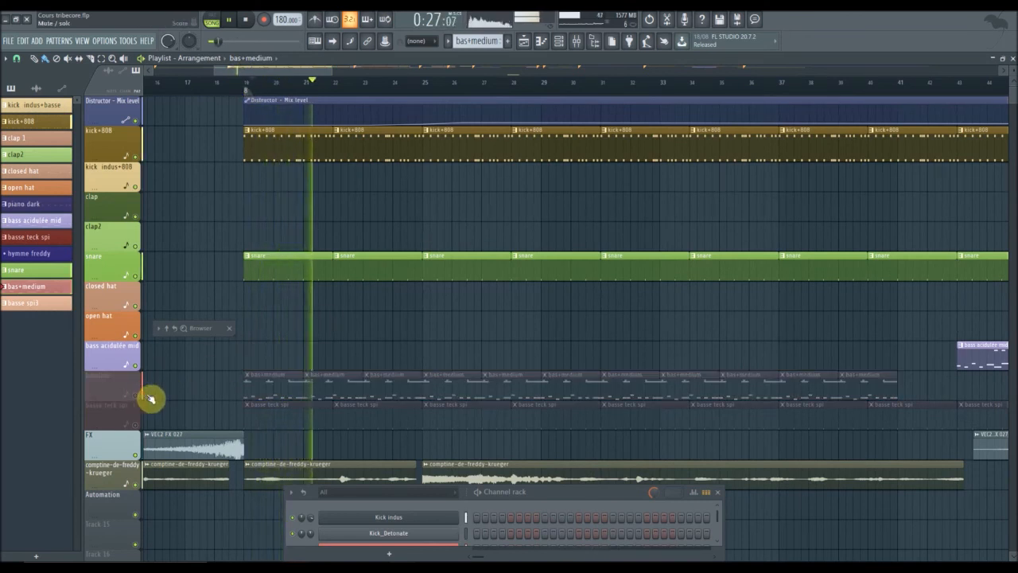
pyautogui.moveTo(269, 387); pyautogui.dragTo(811, 389)
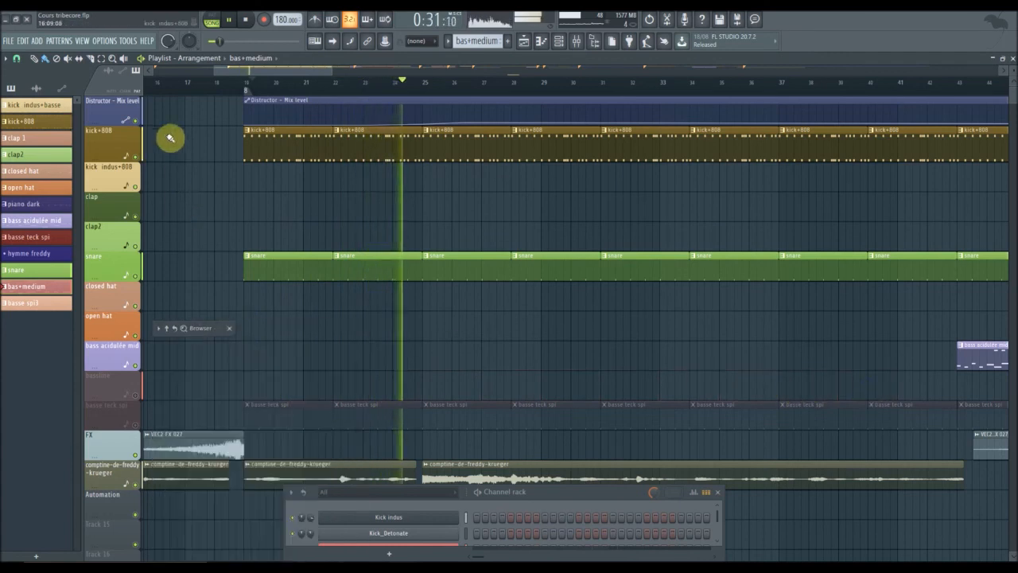
# Unmute the basse teck spi and bassline tracks
pyautogui.moveTo(280, 70); pyautogui.dragTo(402, 82)
pyautogui.click(143, 427)
pyautogui.click(143, 427)
pyautogui.click(143, 427)
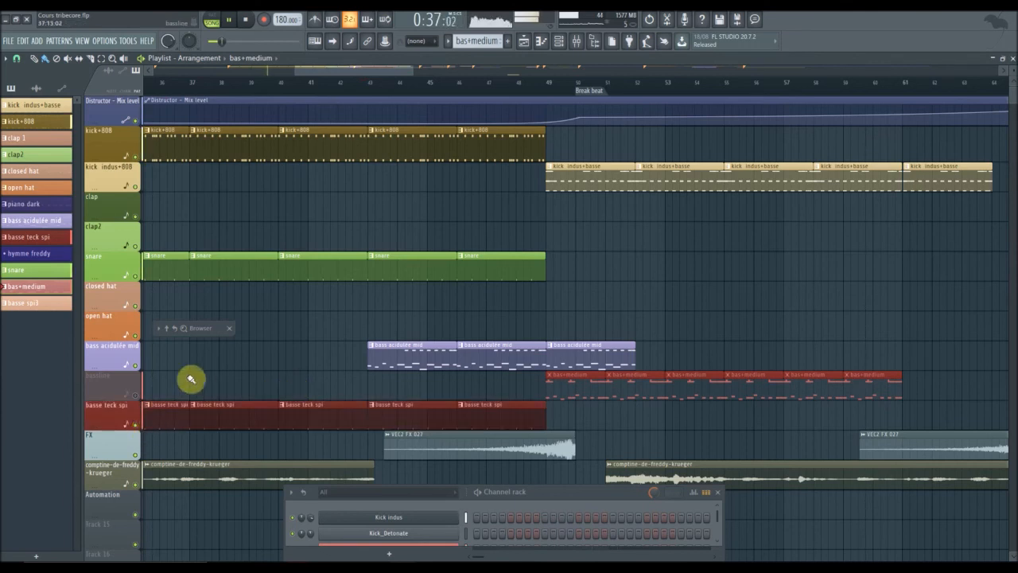
pyautogui.click(143, 396)
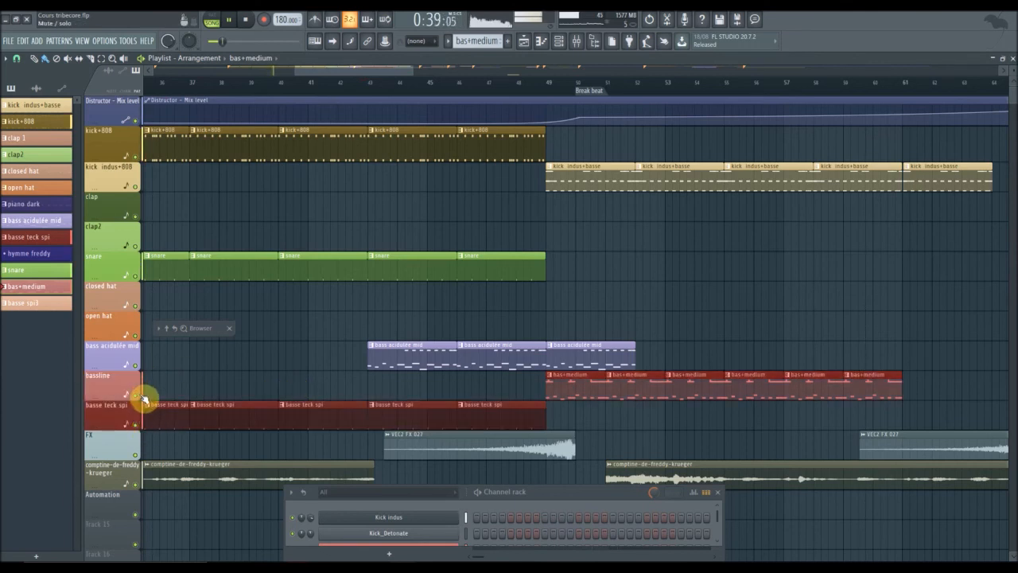
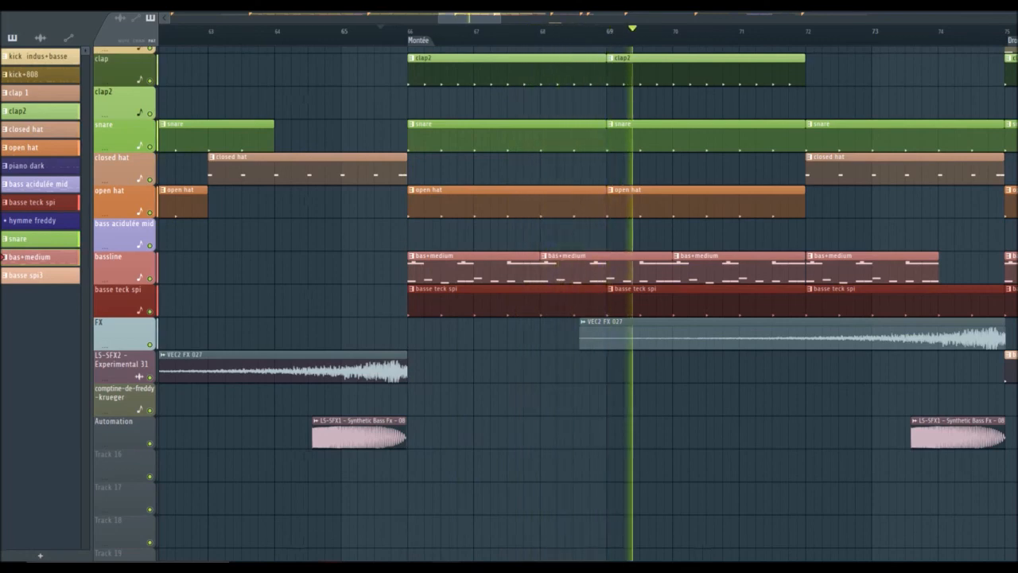
# Play through the arrangement's Break beat, Montée and Drop sections to review how they follow each other
pyautogui.moveTo(463, 18); pyautogui.dragTo(487, 32)
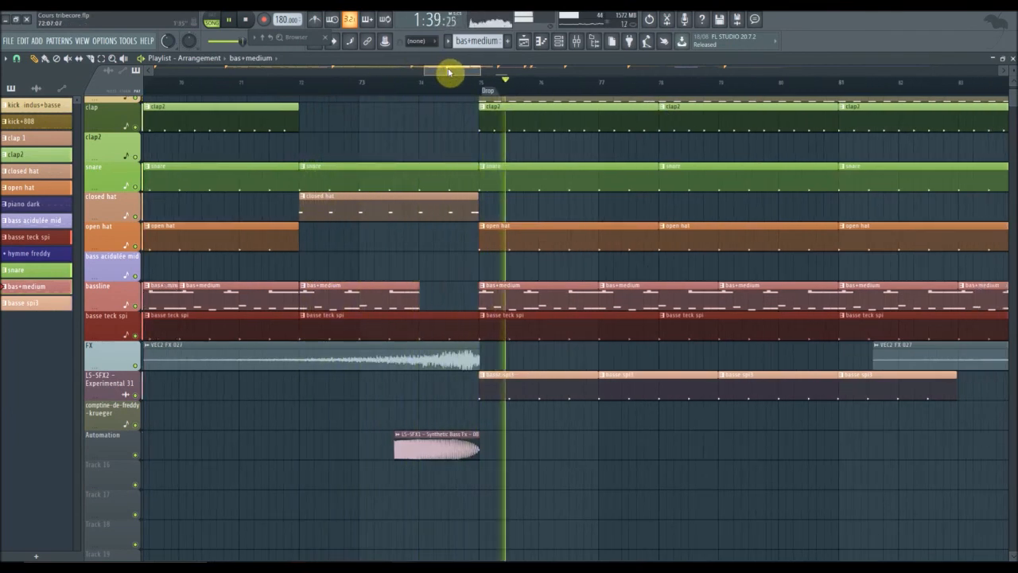
pyautogui.moveTo(449, 72); pyautogui.dragTo(1015, 73)
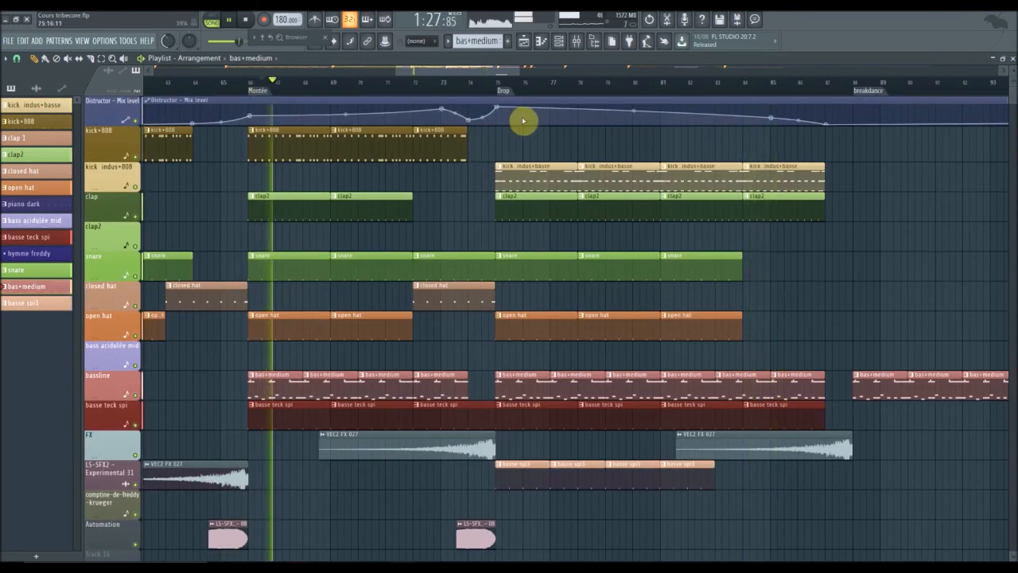
pyautogui.moveTo(404, 74); pyautogui.dragTo(354, 72)
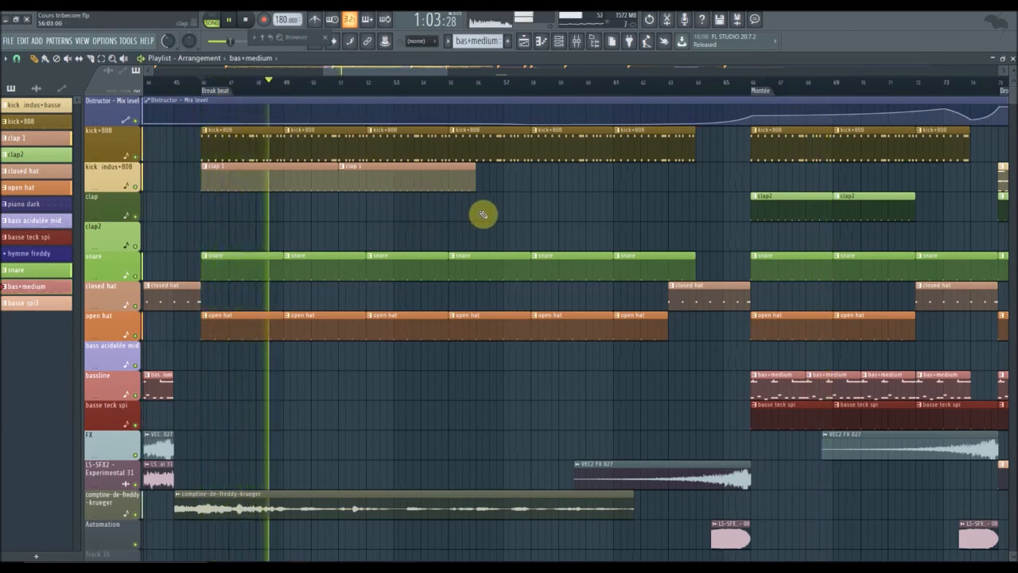
pyautogui.moveTo(331, 77); pyautogui.dragTo(359, 84)
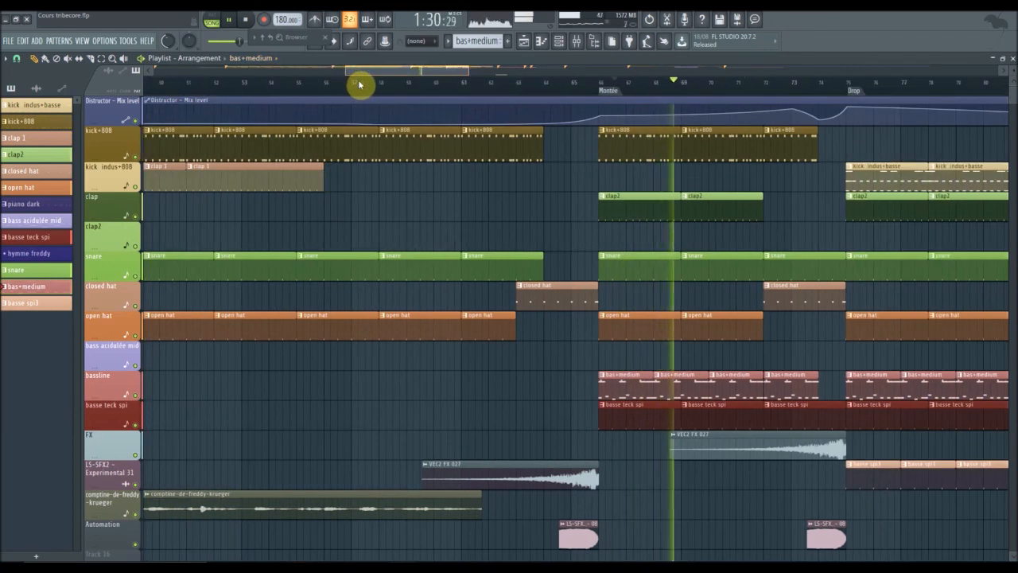
# Compare the break beat and Montée playback with the open hat and clap tracks muted and unmuted
pyautogui.click(142, 338)
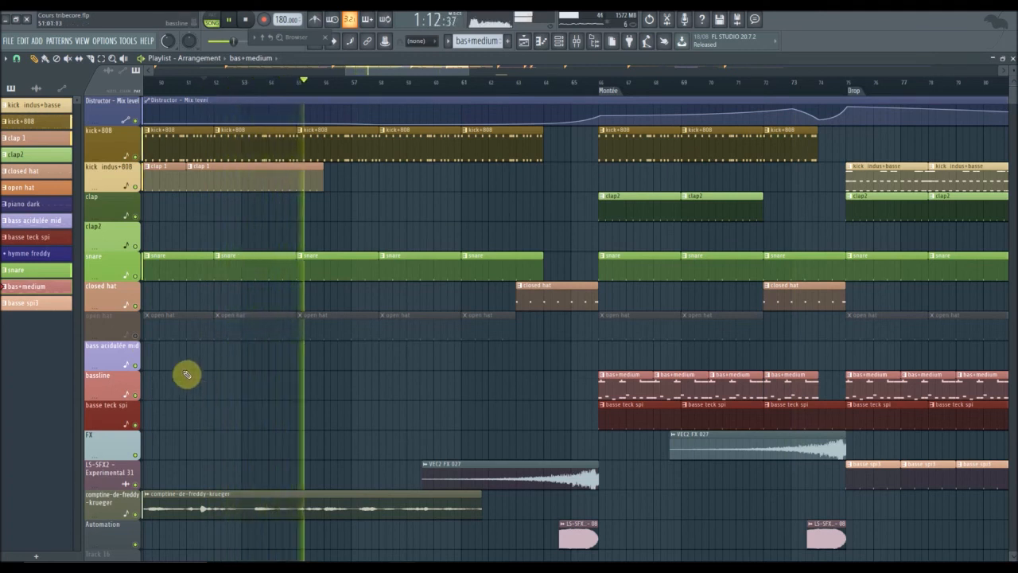
pyautogui.click(143, 340)
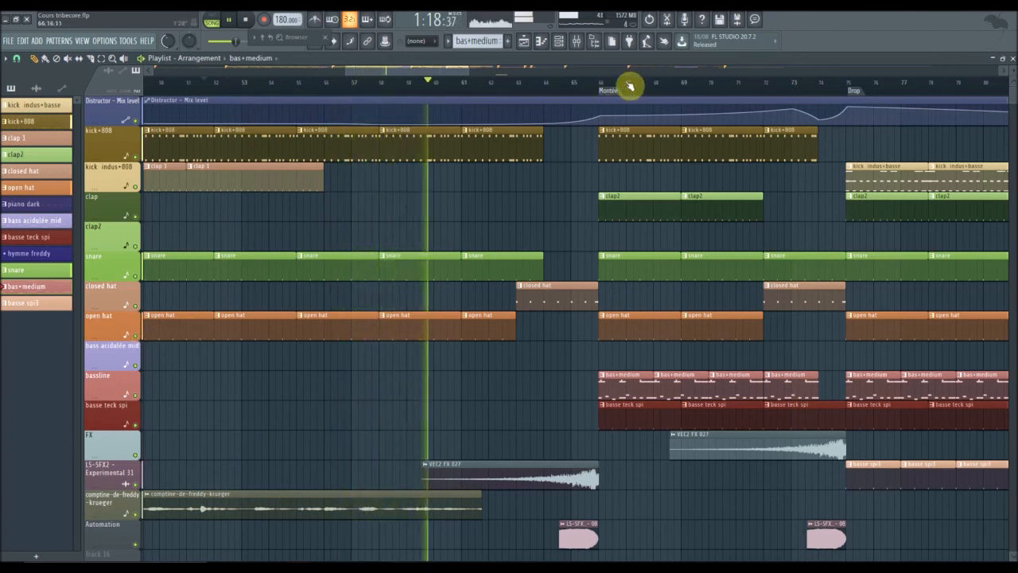
pyautogui.click(137, 218)
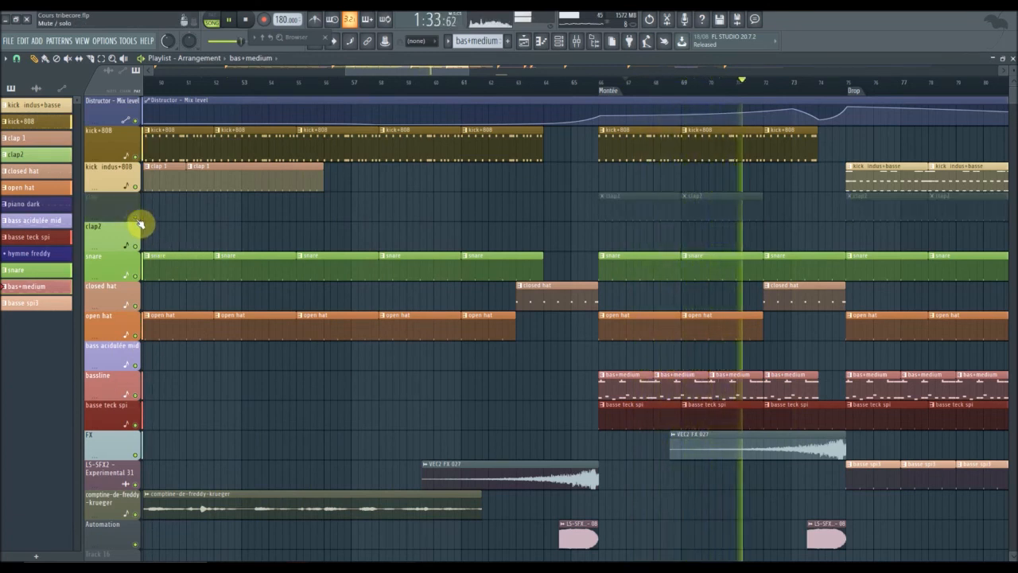
pyautogui.click(137, 218)
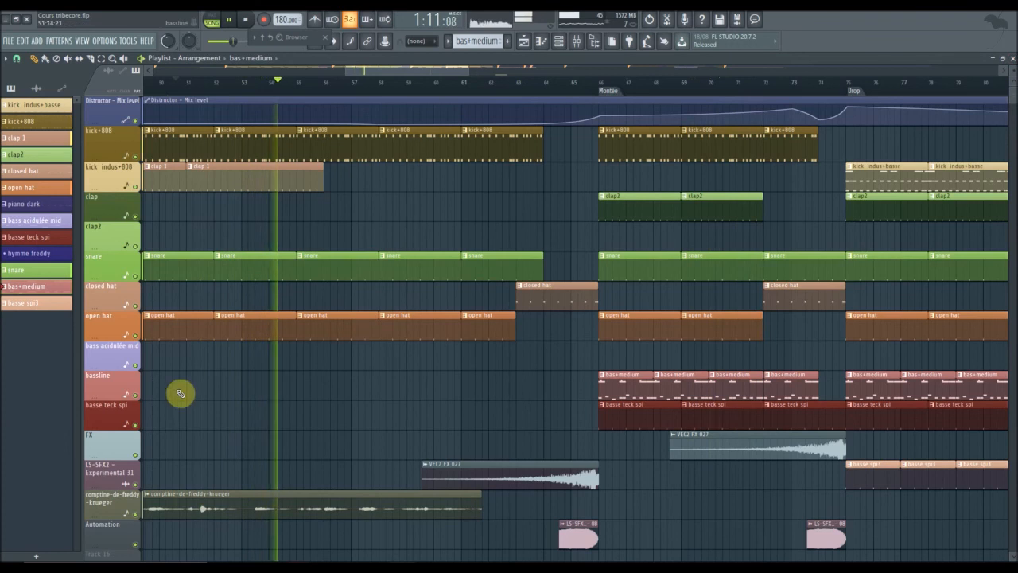
pyautogui.click(140, 338)
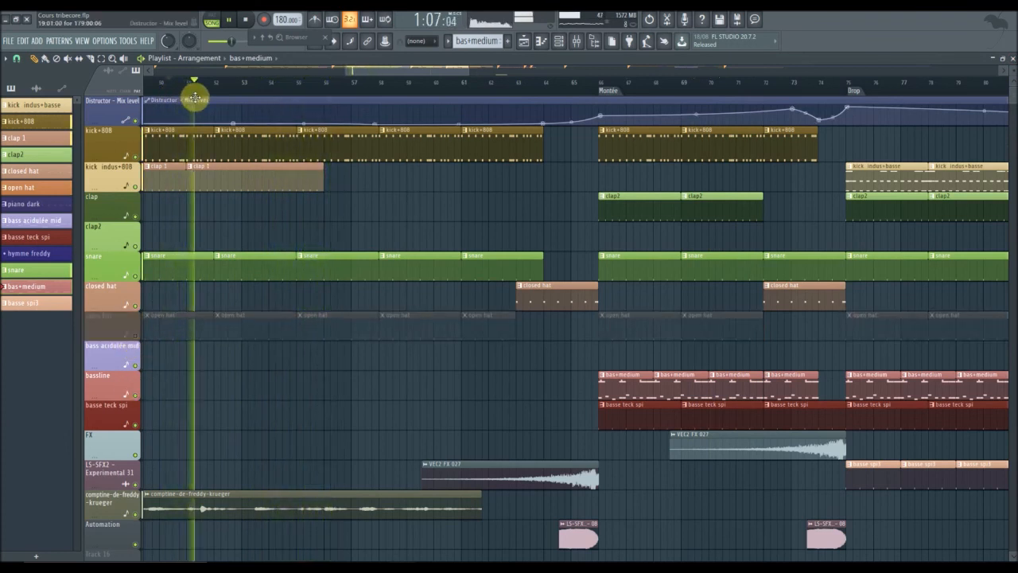
# Compare playback with the snare track muted and unmuted, unmute the open hat track, and continue playing from the Montée
pyautogui.click(138, 279)
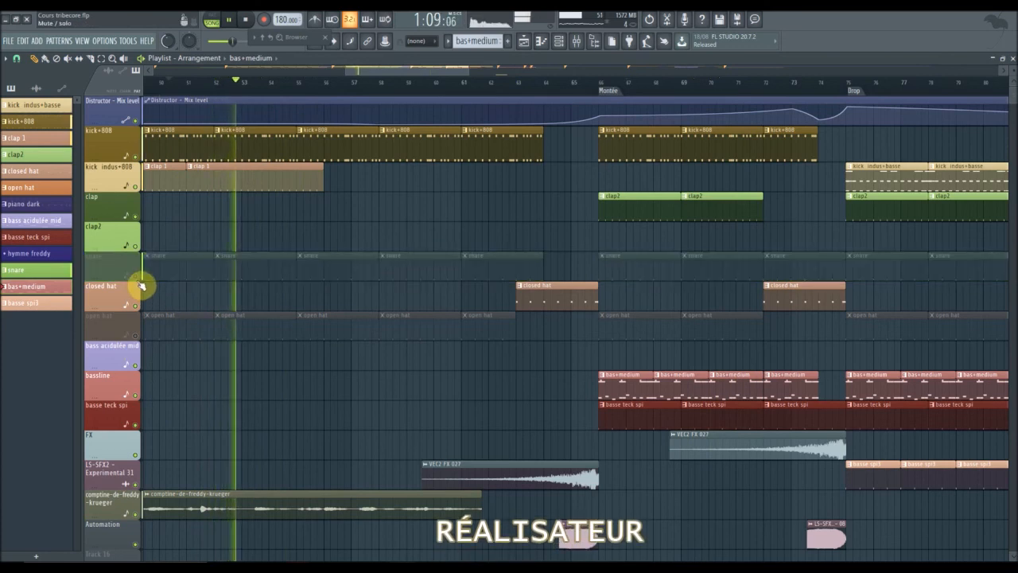
pyautogui.click(140, 280)
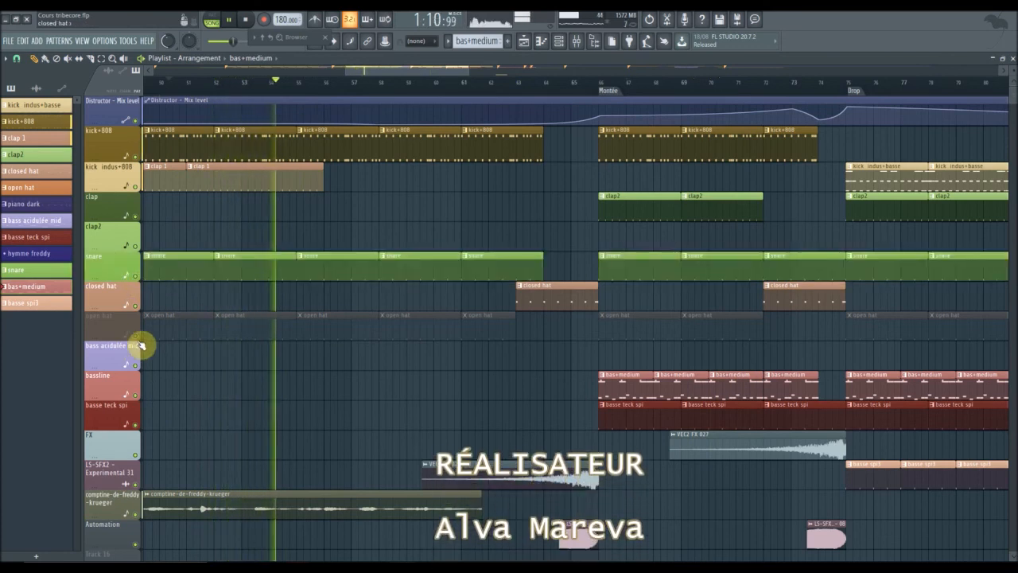
pyautogui.click(140, 342)
pyautogui.click(640, 88)
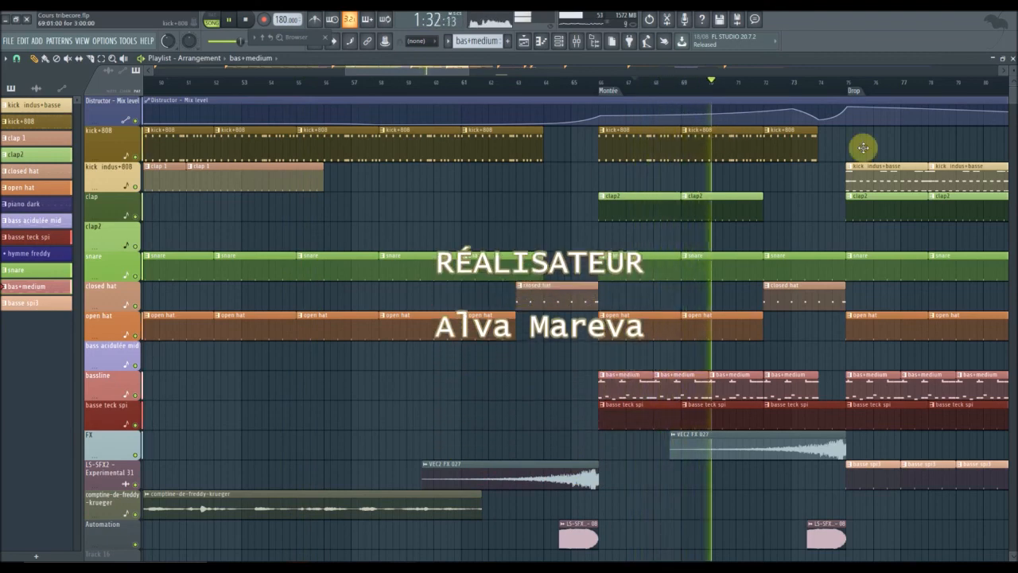
# Close the mixer and the leftover Closed Hihat and Parametric EQ 2 windows, and bring the playlist back up
pyautogui.press('F9')
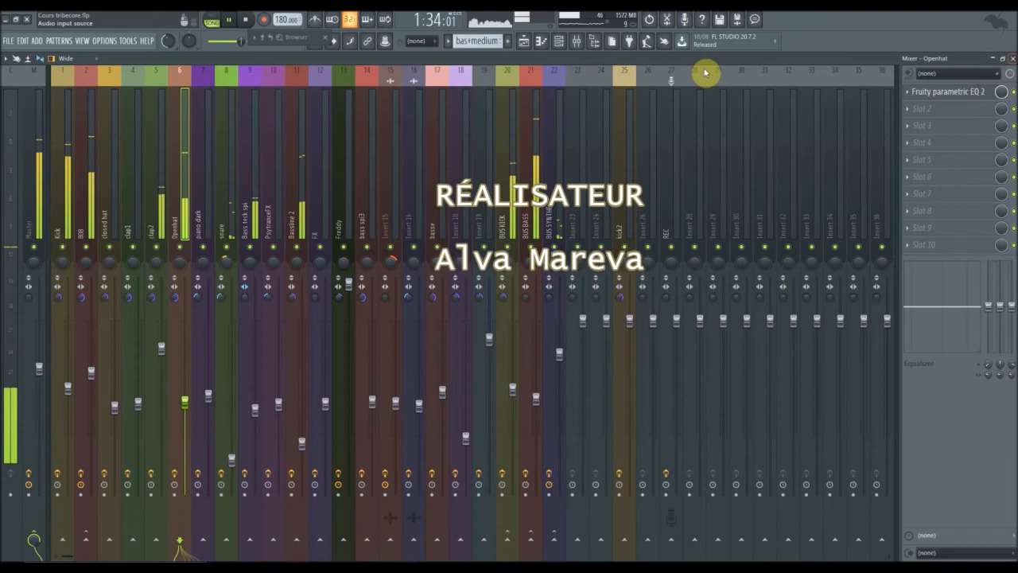
pyautogui.click(1013, 59)
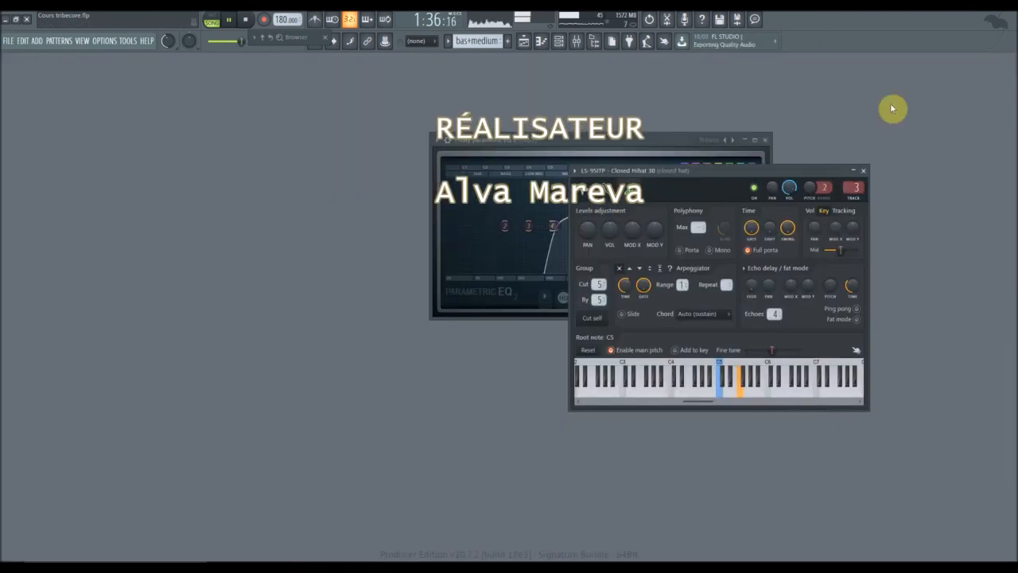
pyautogui.click(866, 171)
pyautogui.click(765, 140)
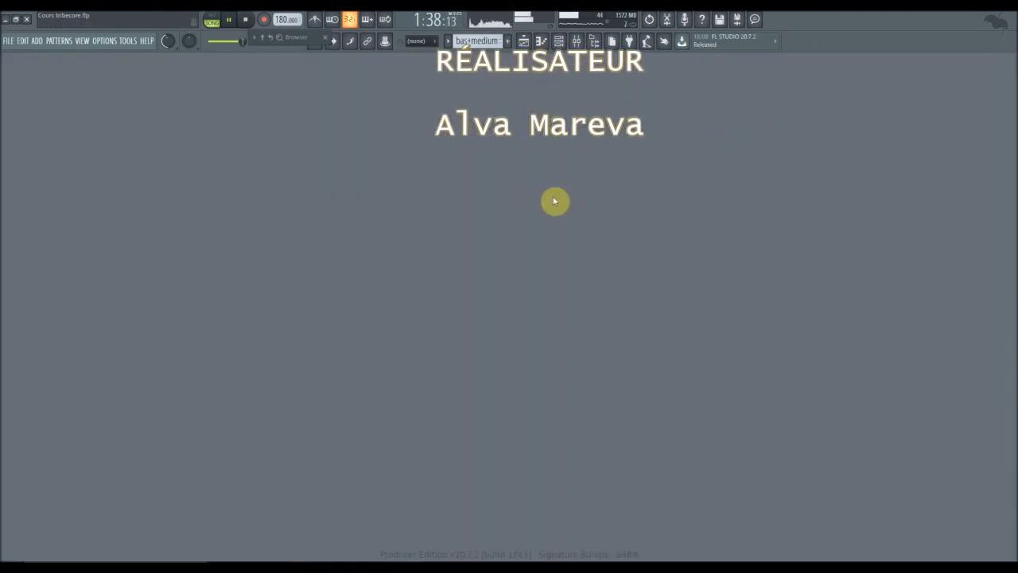
pyautogui.click(529, 45)
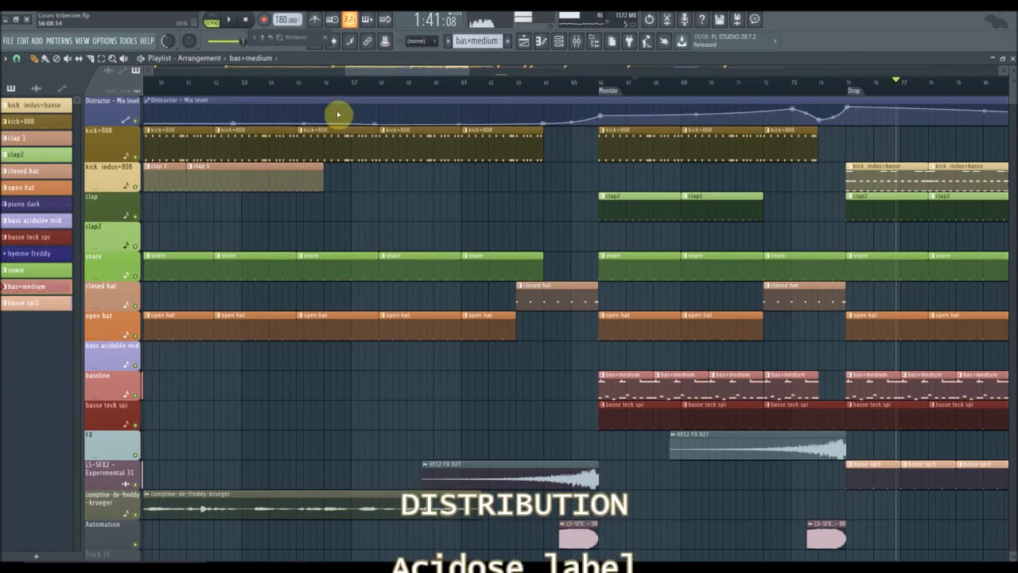
# Return to the intro of the arrangement and save the project
pyautogui.moveTo(348, 74); pyautogui.dragTo(109, 92)
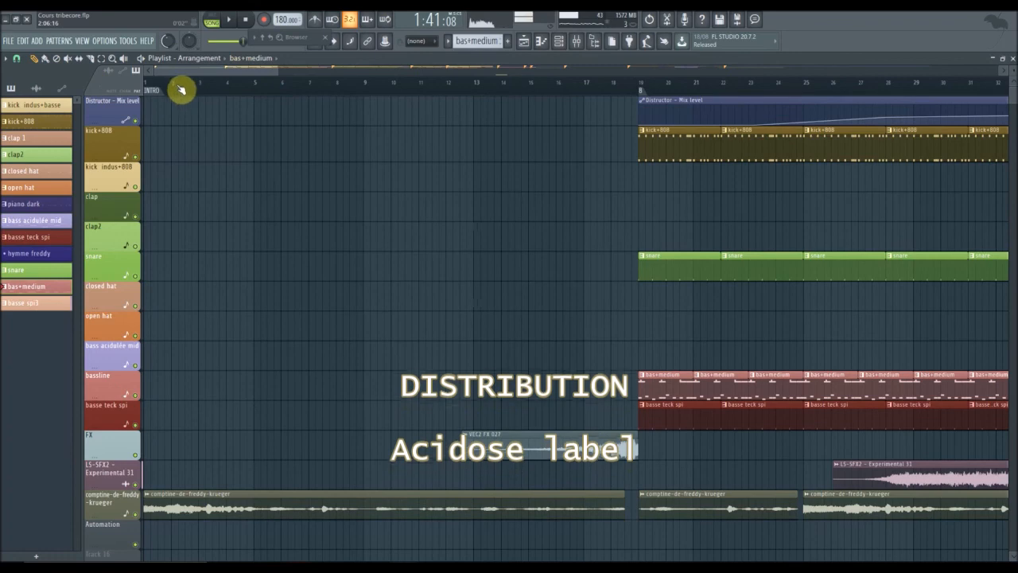
pyautogui.click(8, 41)
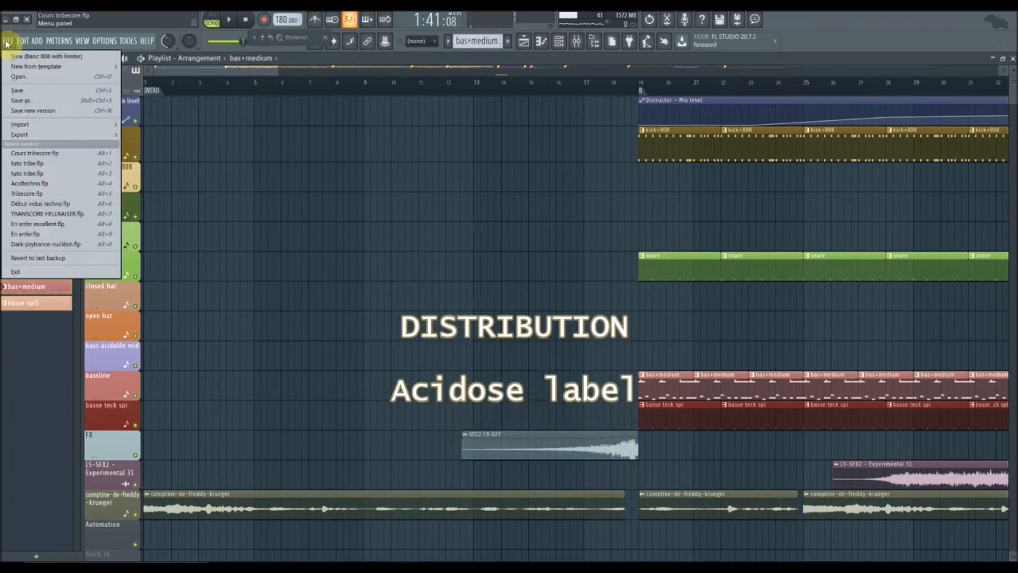
pyautogui.click(16, 92)
# Set the playhead at the end of the Distructor mix level automation, around bar 197, to check the song's length
pyautogui.moveTo(266, 77); pyautogui.dragTo(999, 107)
pyautogui.moveTo(911, 130); pyautogui.dragTo(963, 133)
pyautogui.press('space')
pyautogui.click(703, 83)
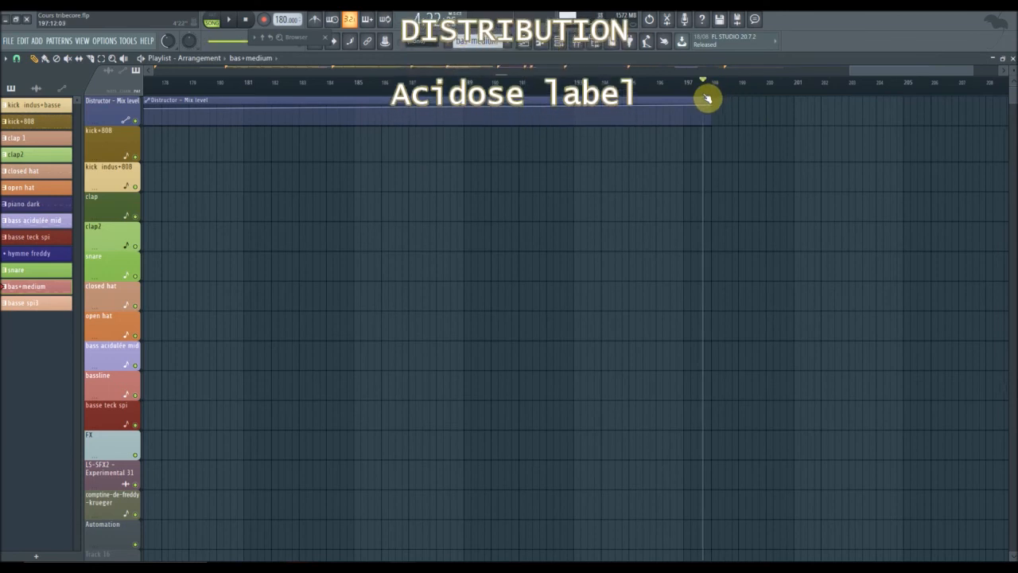
# Look back through the arrangement from the outro past the Drop and Montée to the intro, checking all tracks
pyautogui.moveTo(877, 72); pyautogui.dragTo(704, 149)
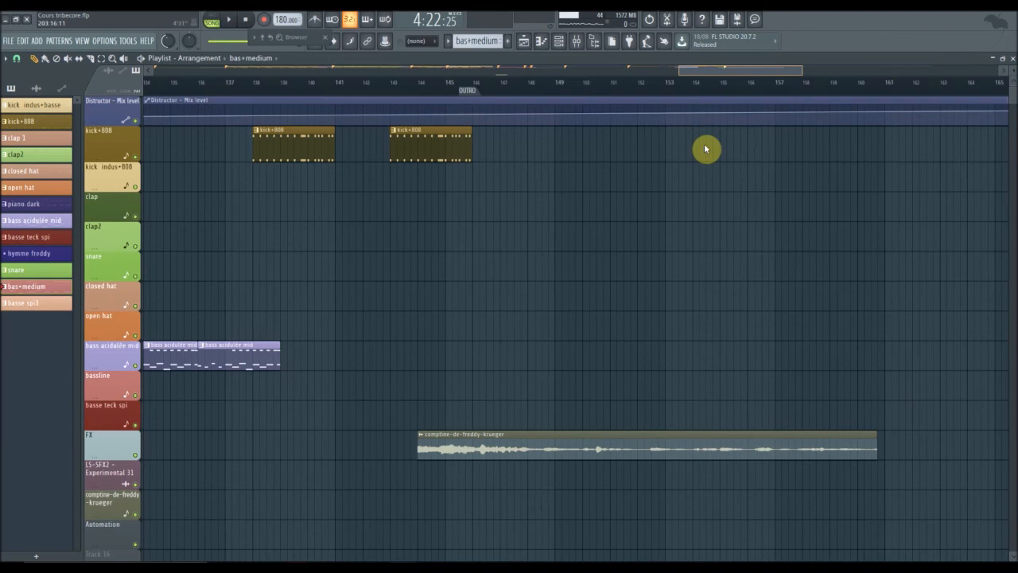
pyautogui.moveTo(706, 149); pyautogui.dragTo(395, 124)
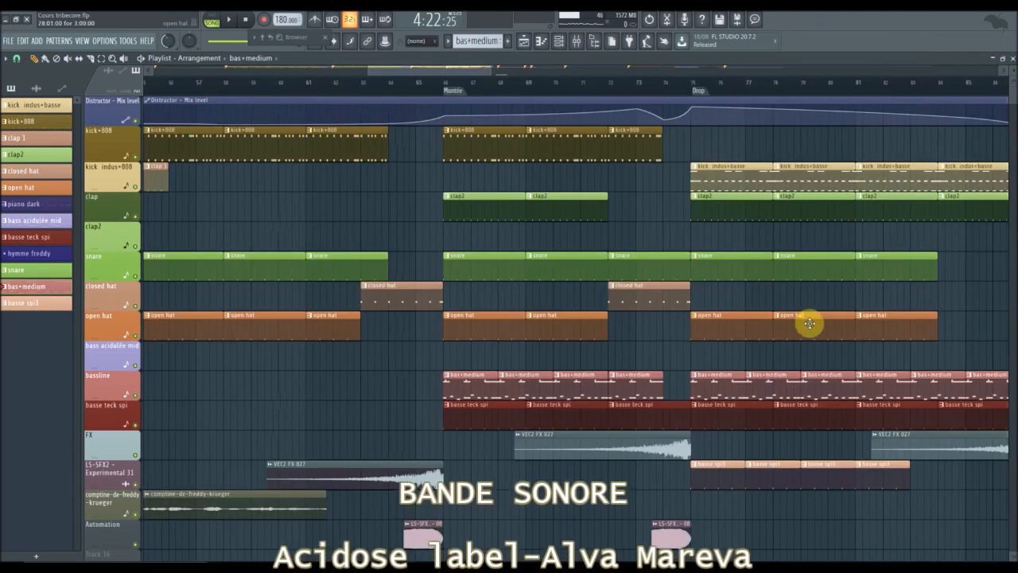
pyautogui.scroll(-4, 806, 323)
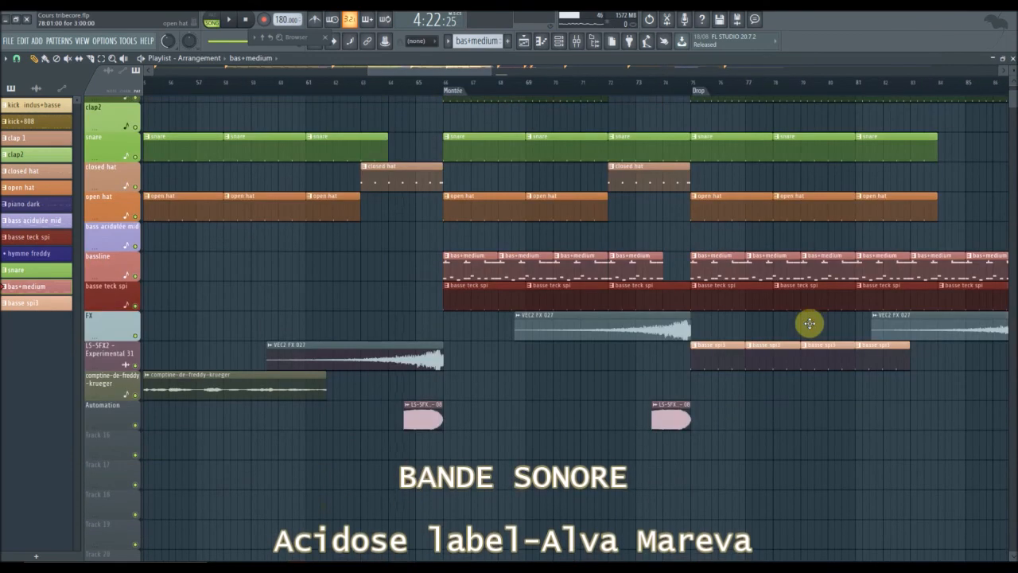
pyautogui.scroll(4, 810, 323)
pyautogui.moveTo(409, 71); pyautogui.dragTo(117, 94)
pyautogui.scroll(-3, 727, 148)
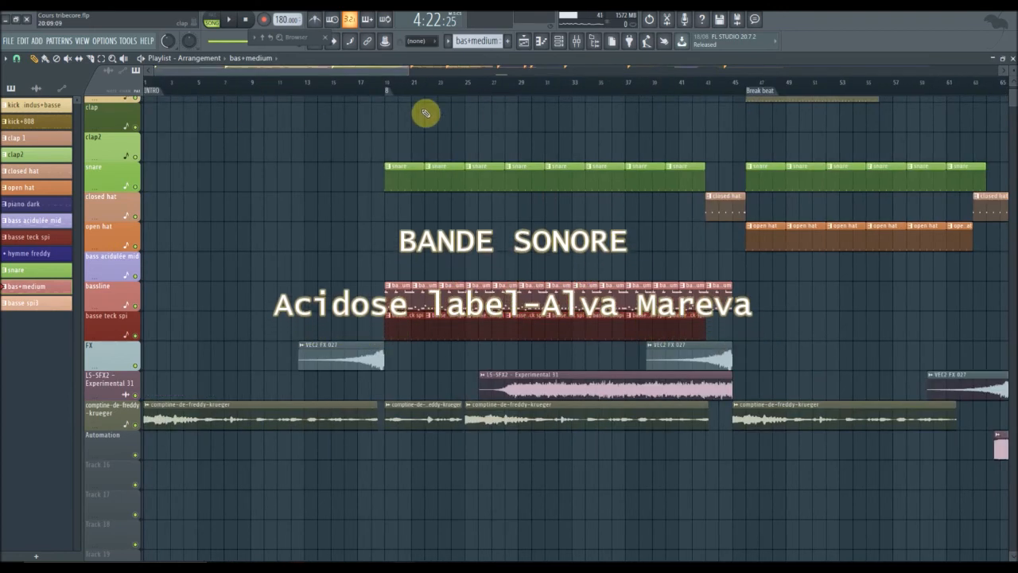
pyautogui.moveTo(261, 72); pyautogui.dragTo(275, 71)
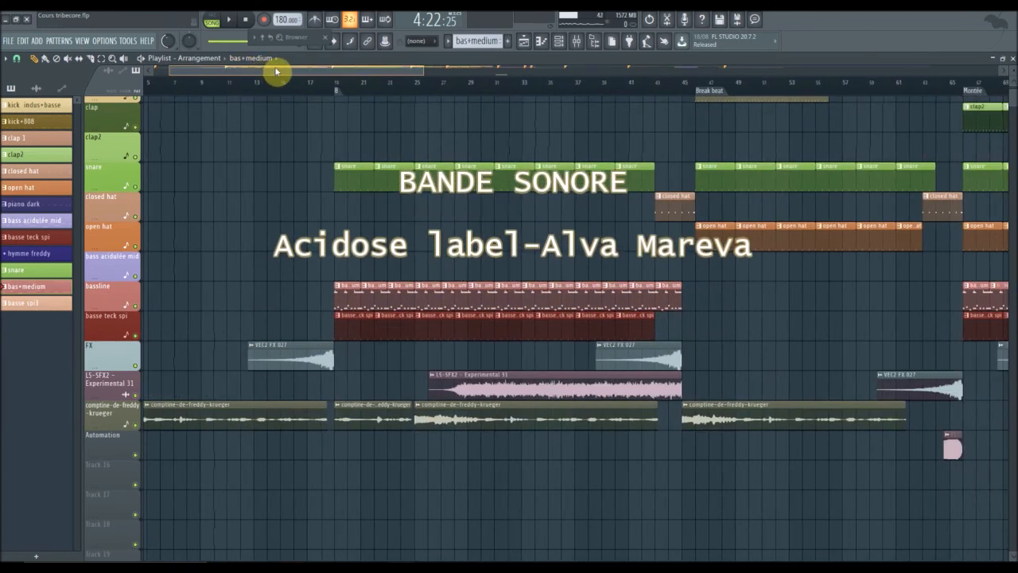
pyautogui.scroll(3, 452, 105)
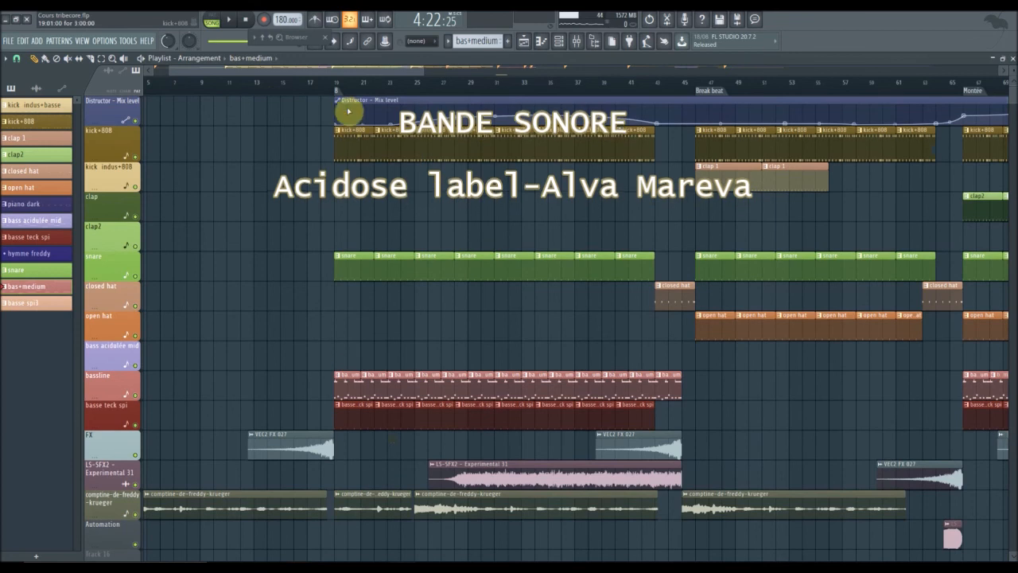
# Play the section starting at bar 19 once more and close the playlist
pyautogui.click(339, 87)
pyautogui.press('space')
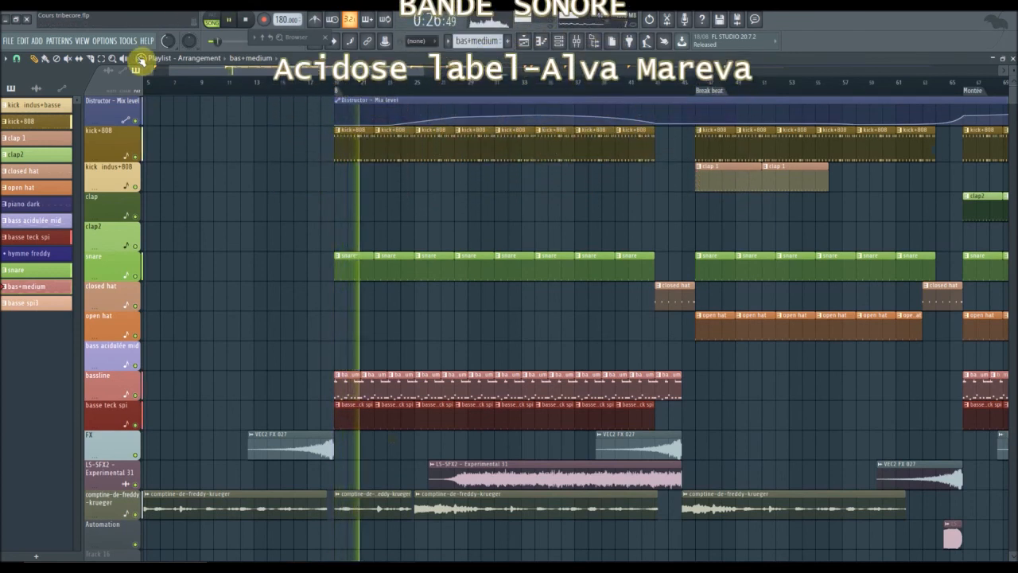
pyautogui.scroll(5, 409, 91)
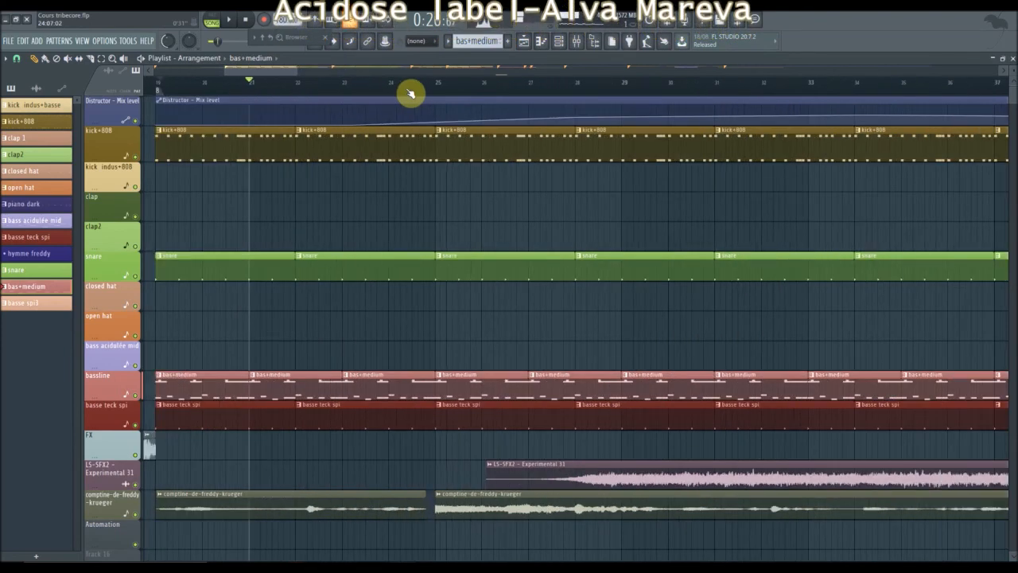
pyautogui.scroll(2, 409, 93)
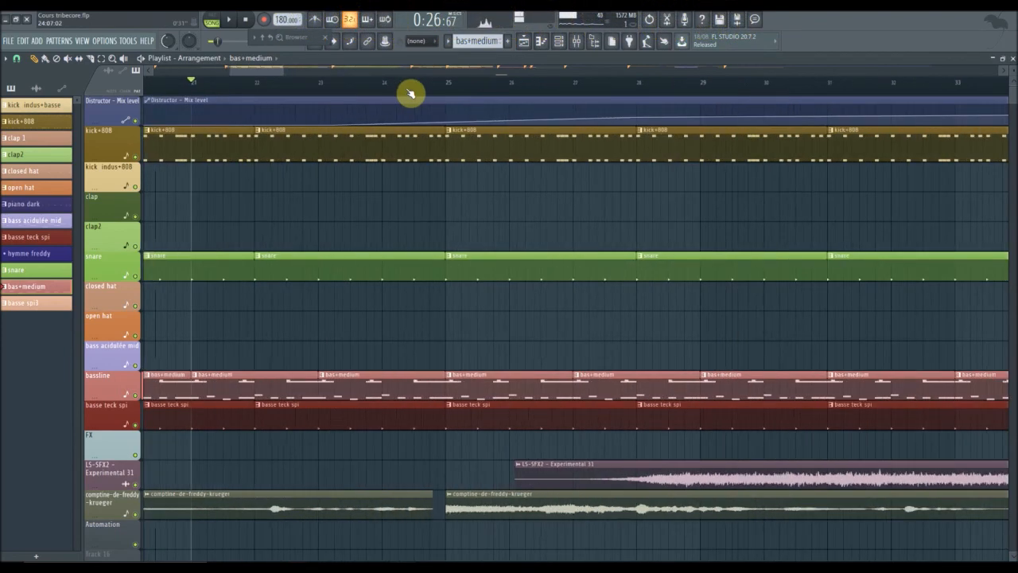
pyautogui.scroll(-7, 409, 93)
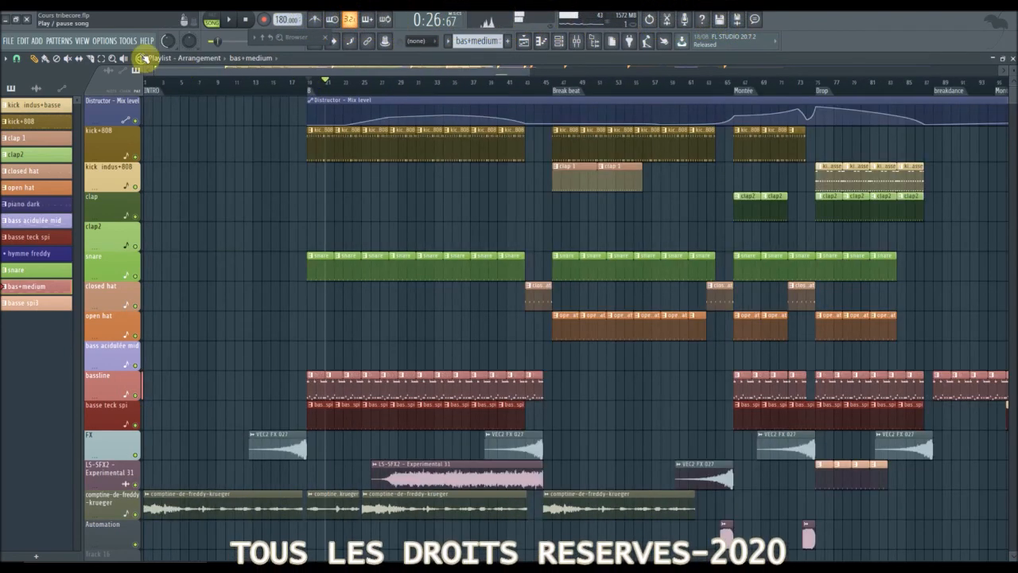
pyautogui.press('space')
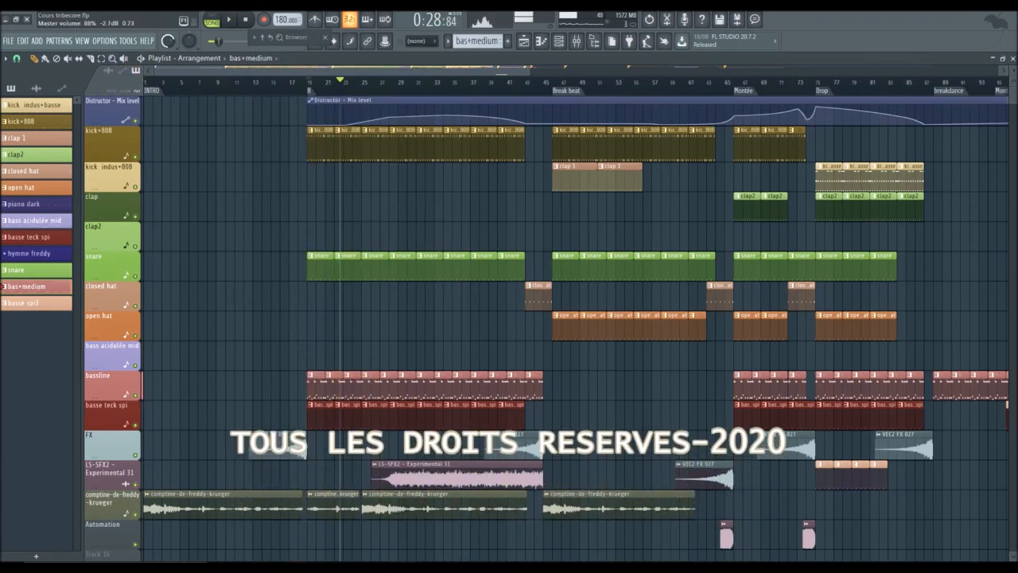
pyautogui.click(1012, 58)
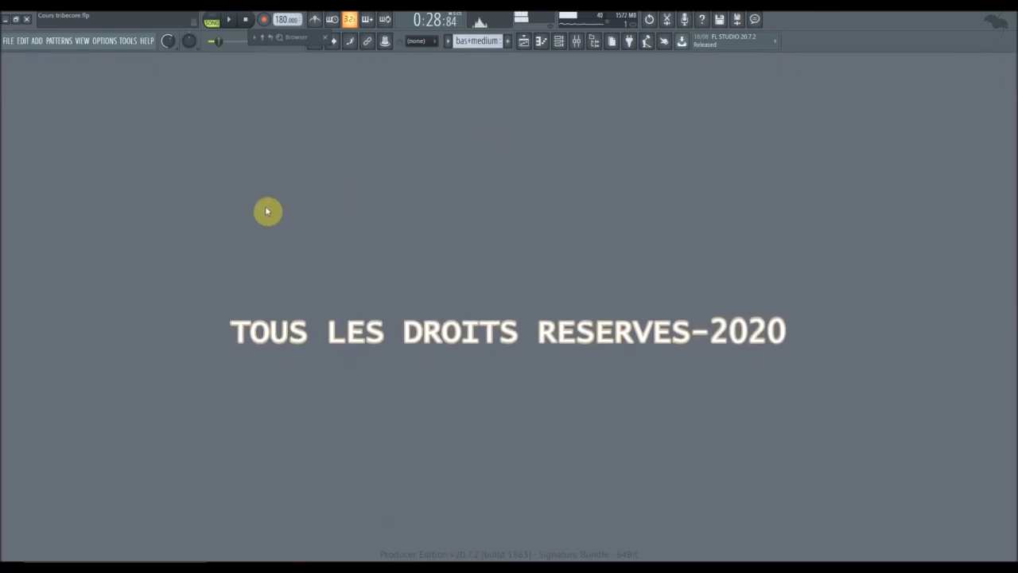